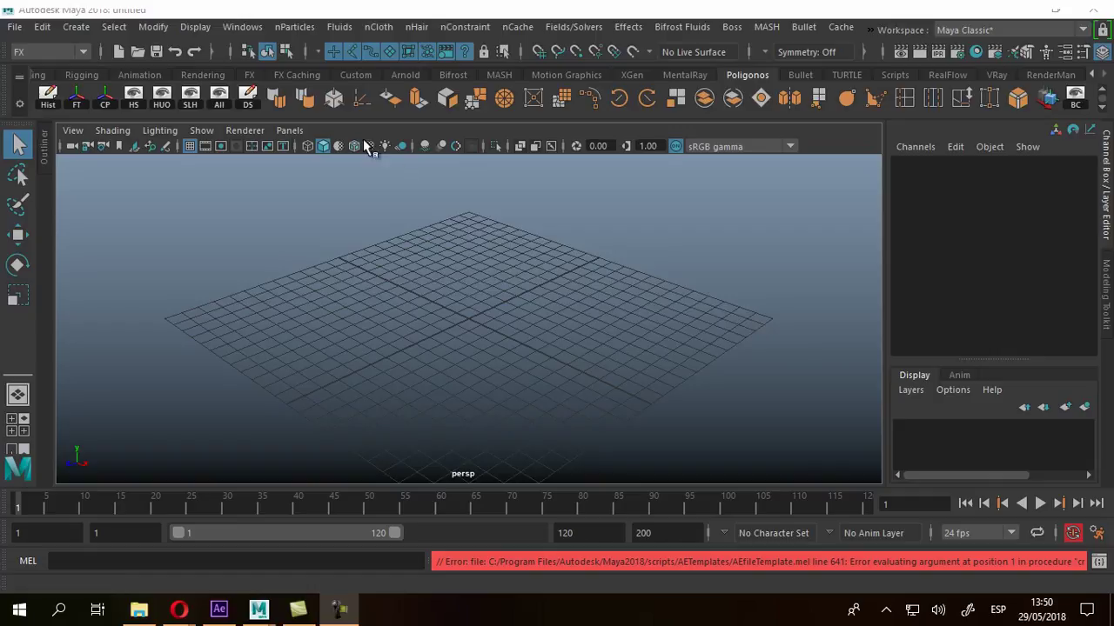
Step: Create a 3D fluid container with default settings at the origin of the scene
click(339, 27)
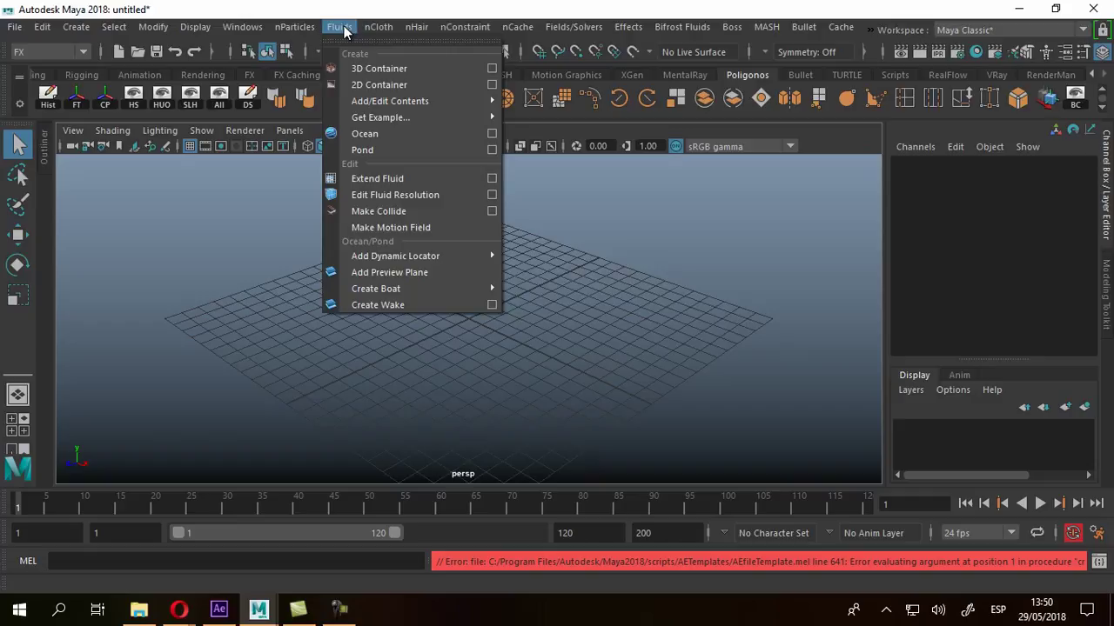
click(378, 69)
key(w)
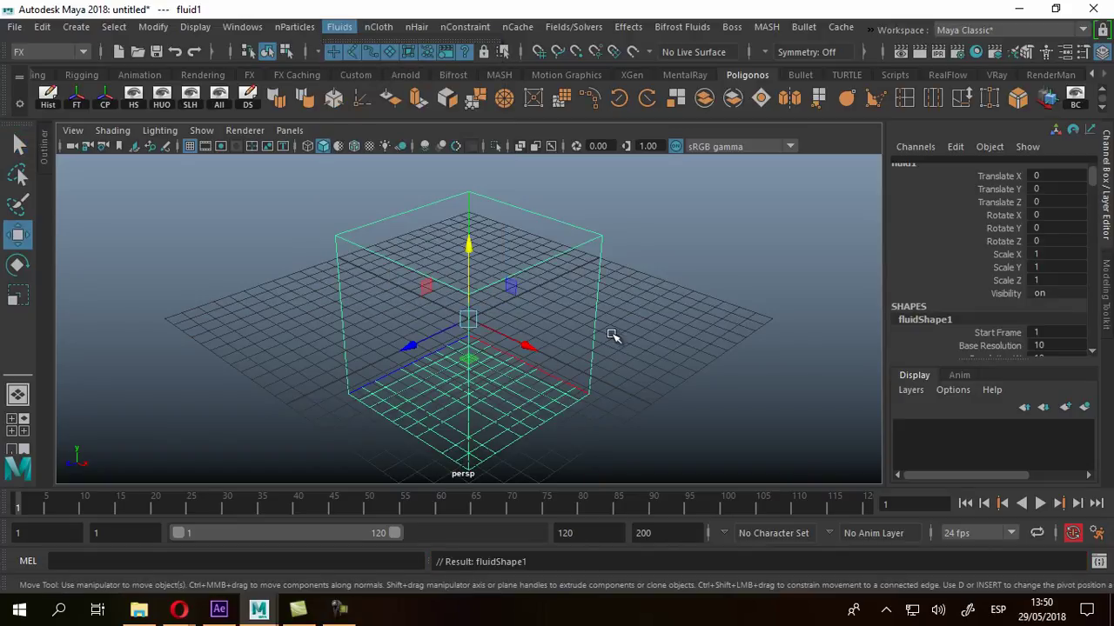
alt+drag(617, 321, 582, 304)
Step: Raise the fluid container so its base rests on the grid, with Translate Y set to 5
drag(468, 256, 454, 180)
alt+drag(522, 261, 592, 366)
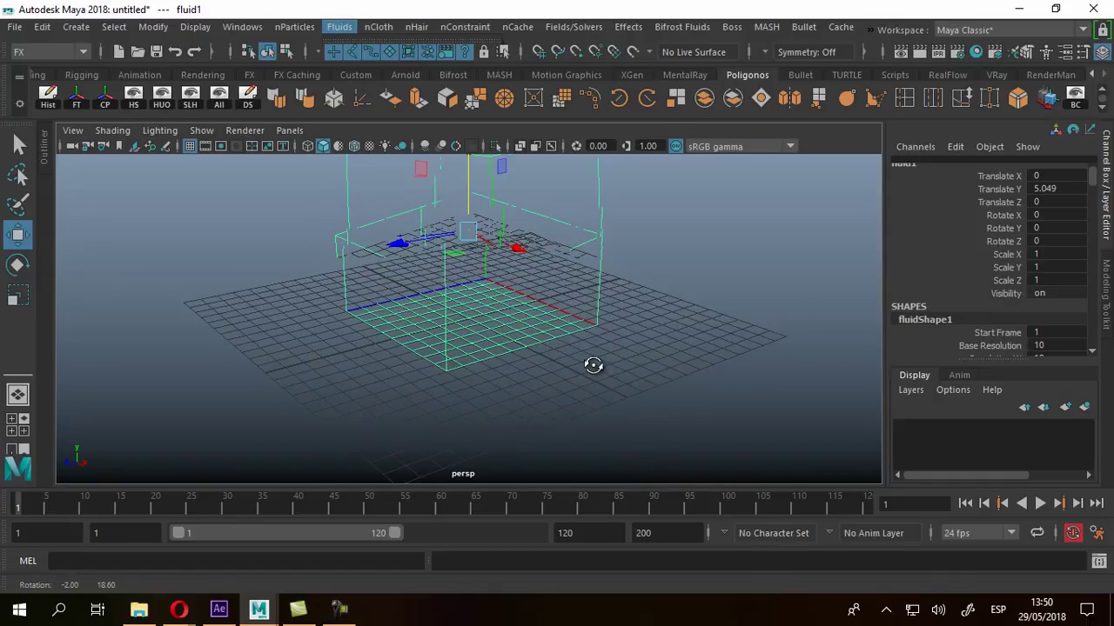
key(space)
key(space)
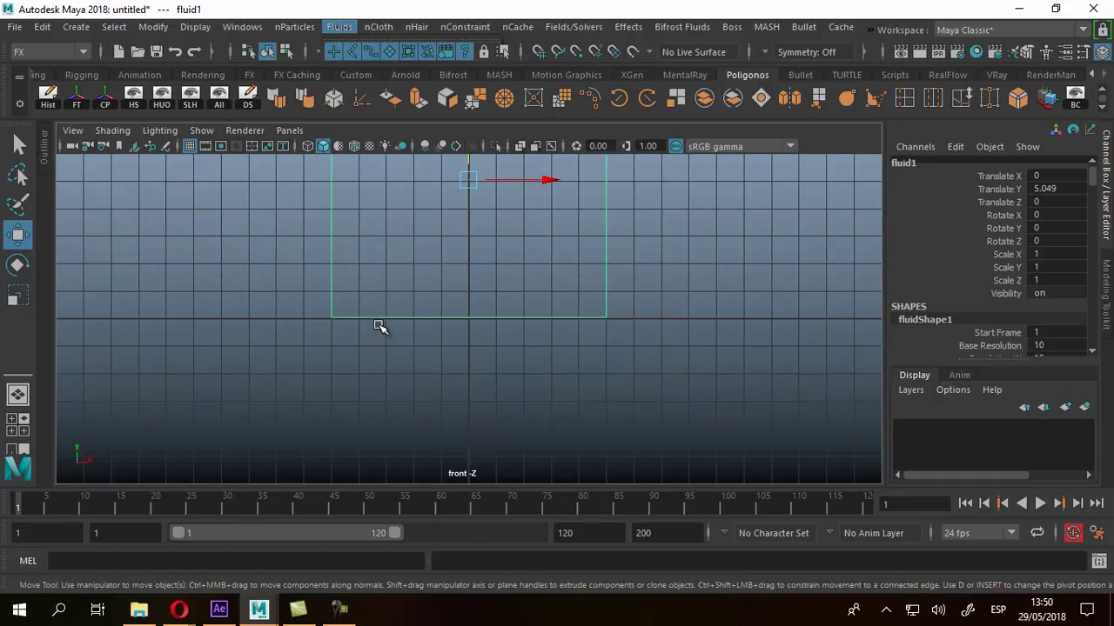
key(space)
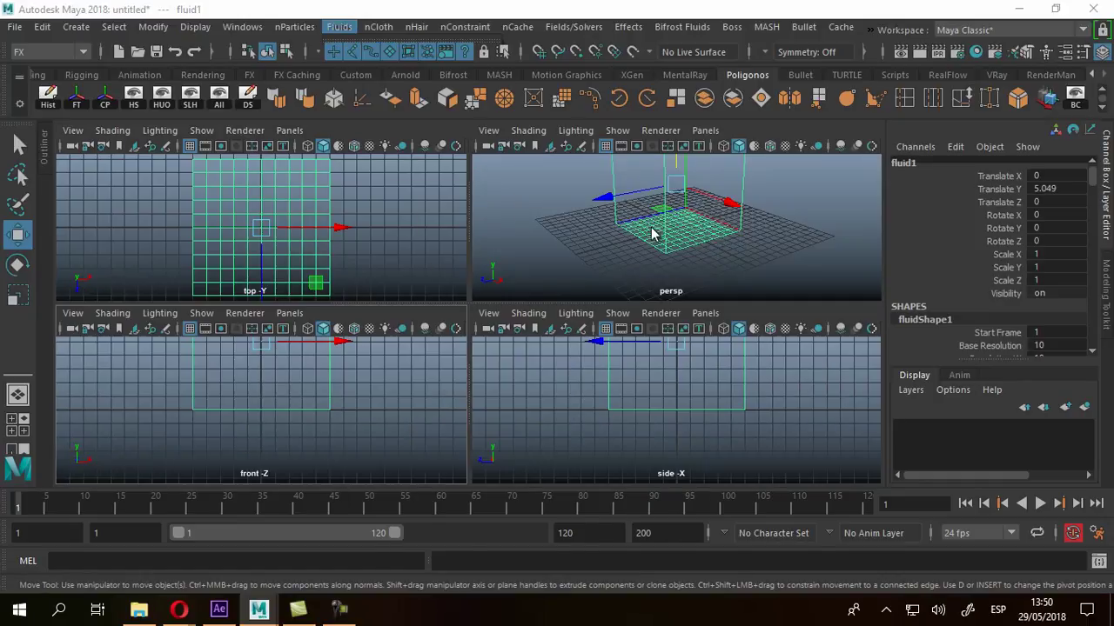
key(space)
click(1049, 189)
text(5)
key(Return)
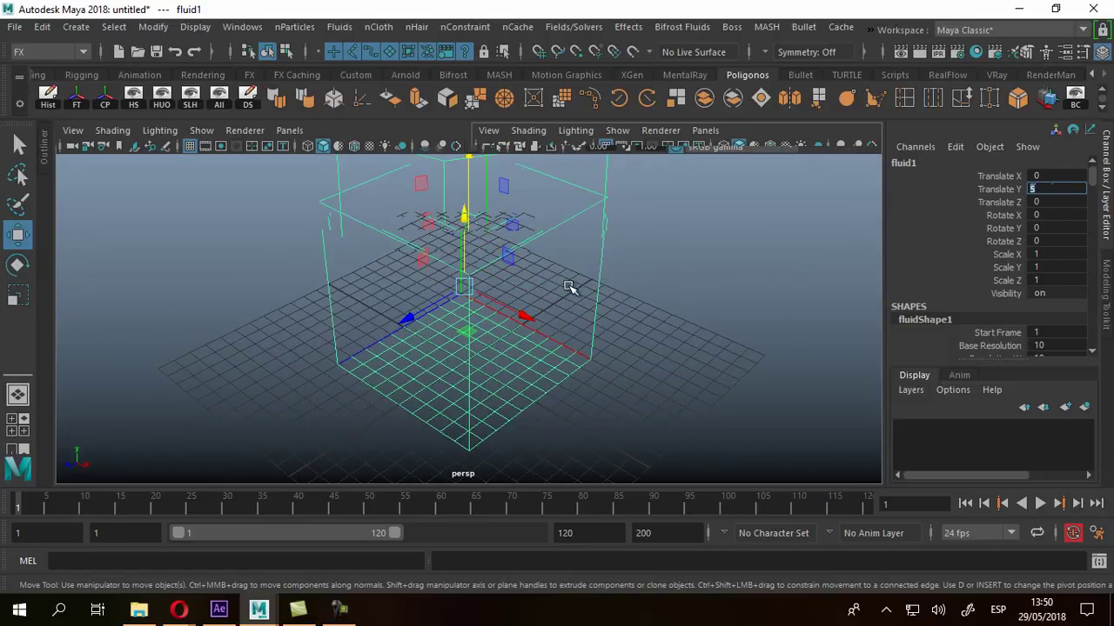
Step: Hide the reference grid in the perspective view so only the fluid container is shown
alt+drag(512, 318, 547, 391)
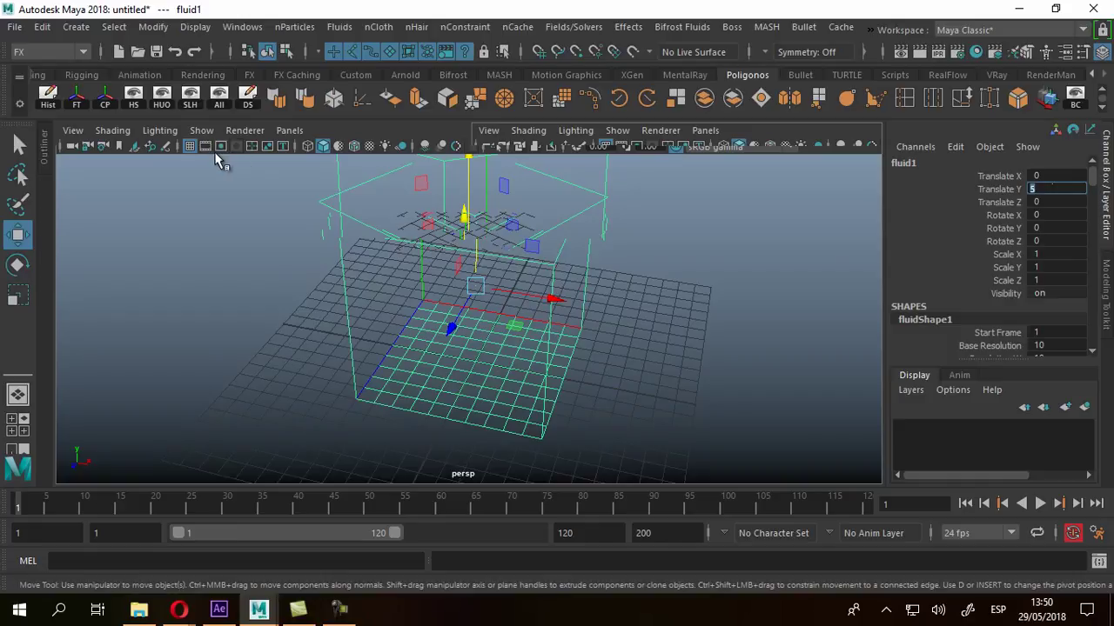
click(189, 146)
alt+drag(444, 355, 520, 331)
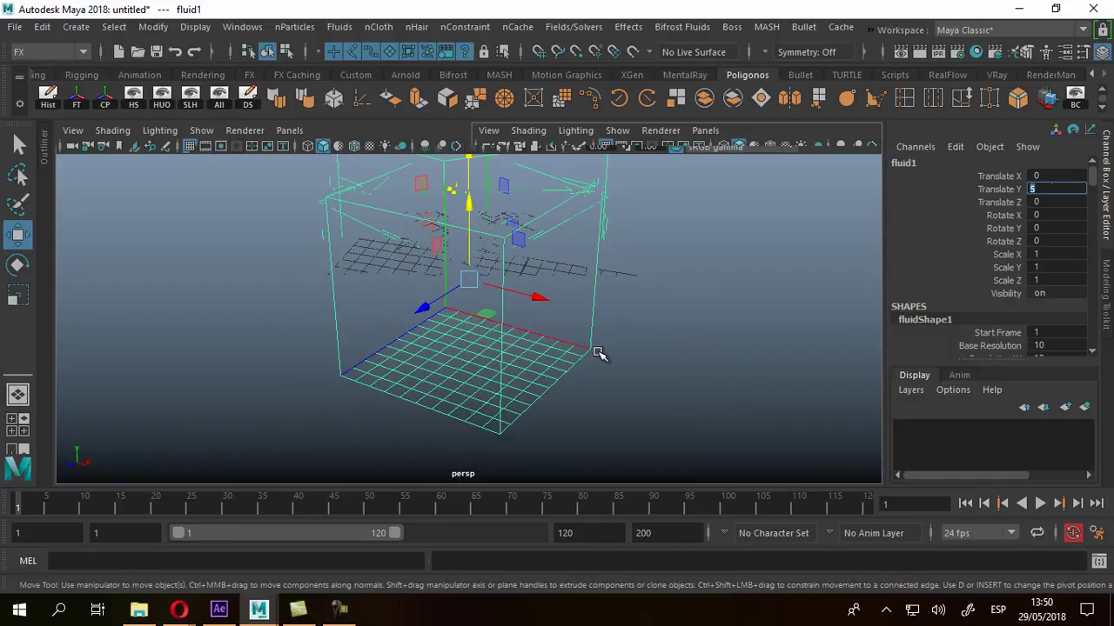
Step: Create a polygon plane at the origin, inside the base of the fluid container
click(76, 27)
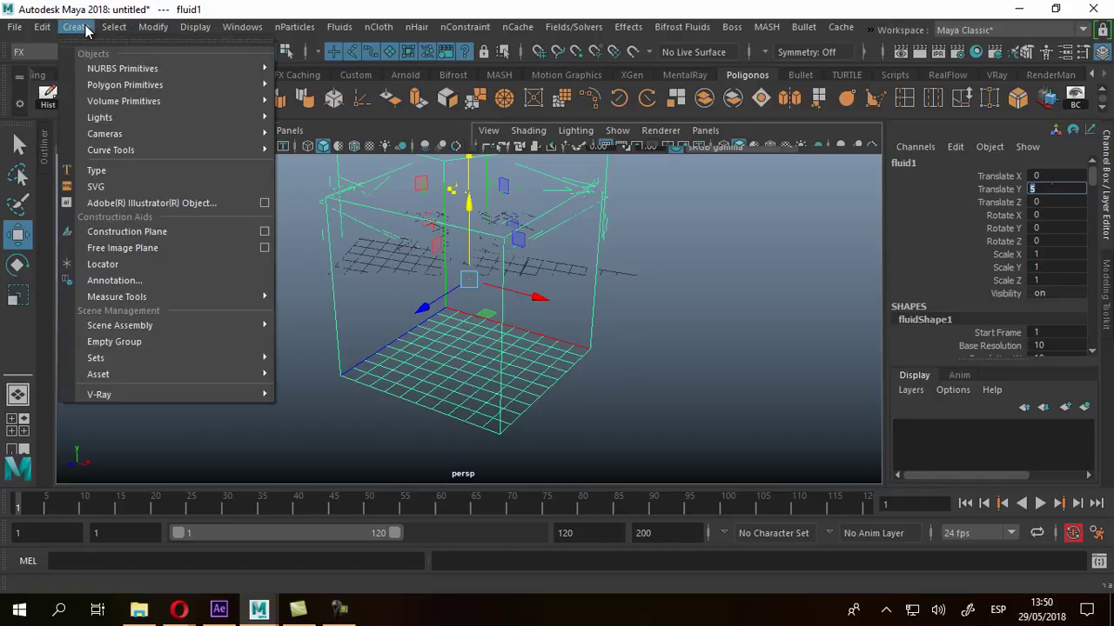
mouse_move(104, 85)
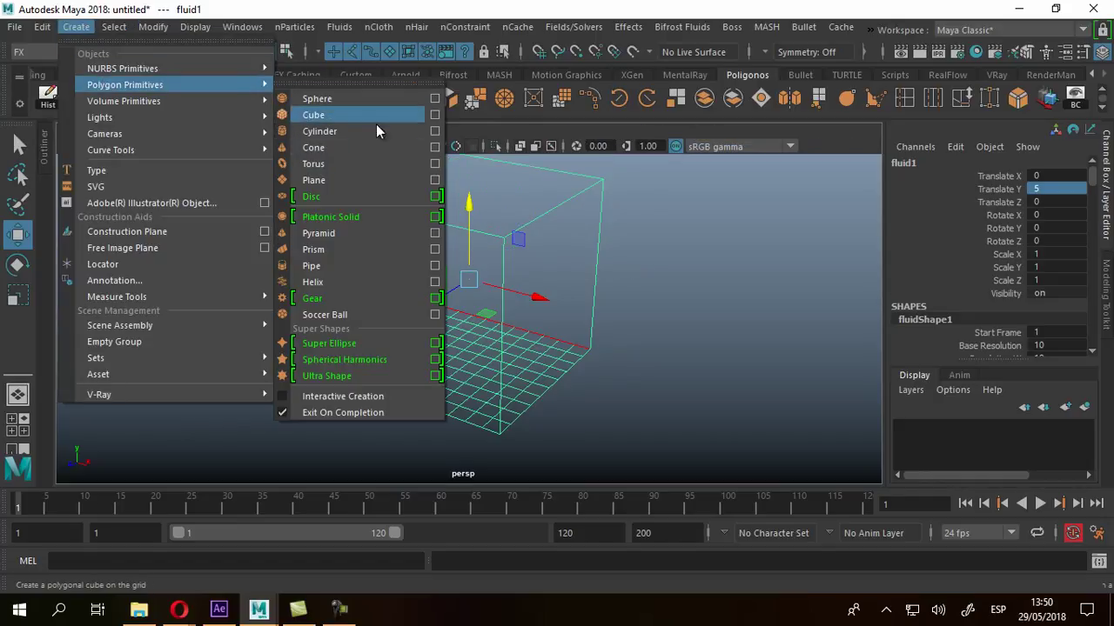
click(344, 180)
alt+drag(521, 400, 551, 318)
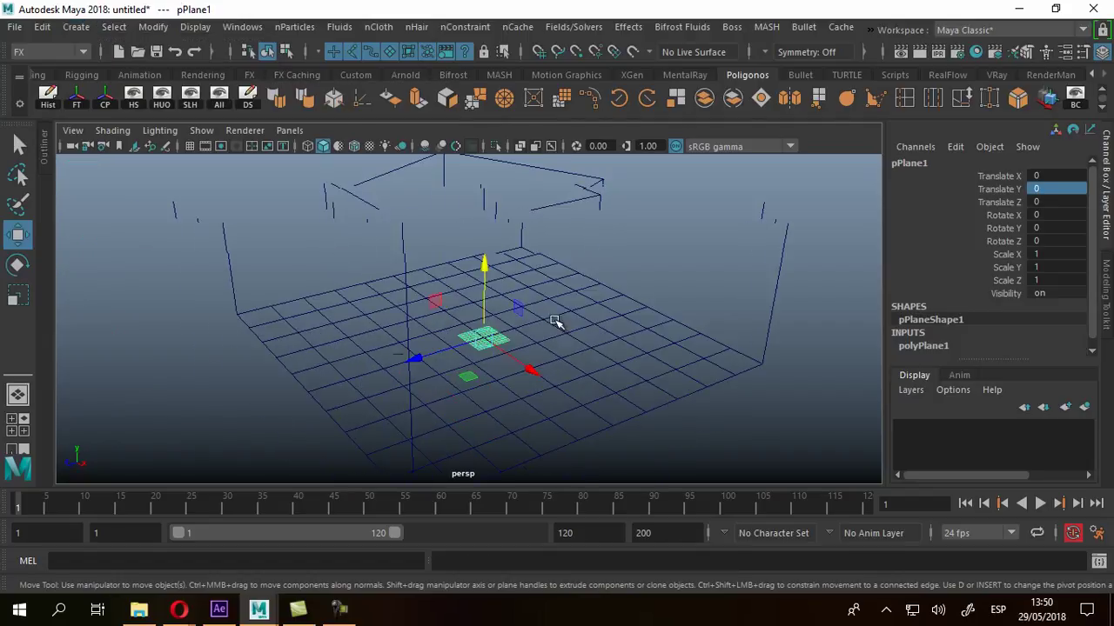
Step: Enlarge the polygon plane uniformly, with Scale X, Y and Z set to 6
key(r)
drag(490, 333, 622, 327)
click(1041, 254)
text(6)
key(Return)
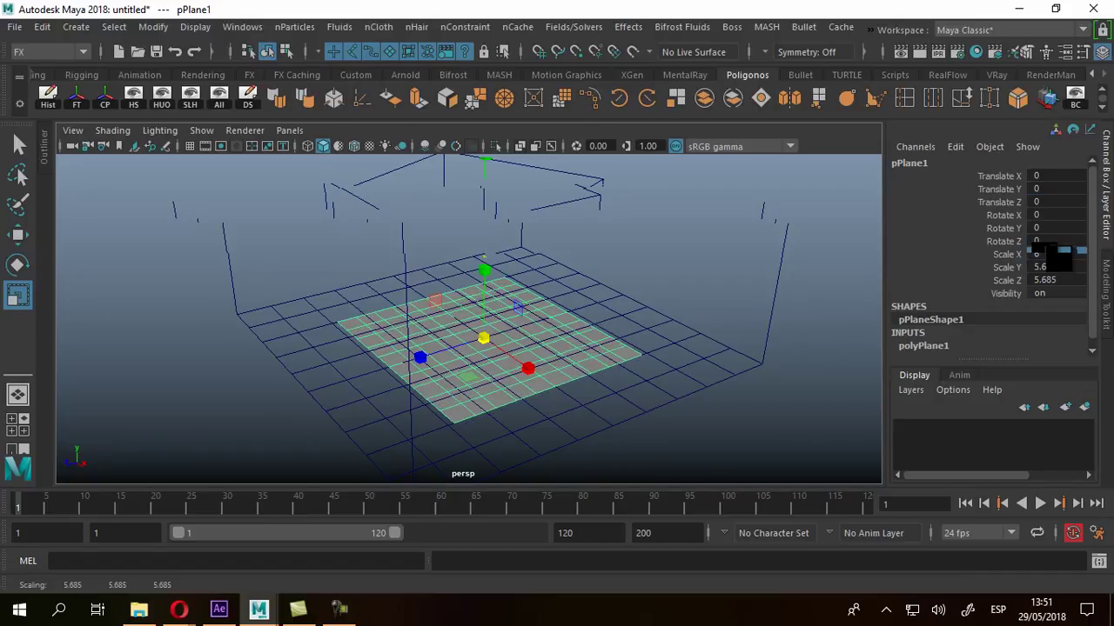
drag(1055, 266, 1058, 280)
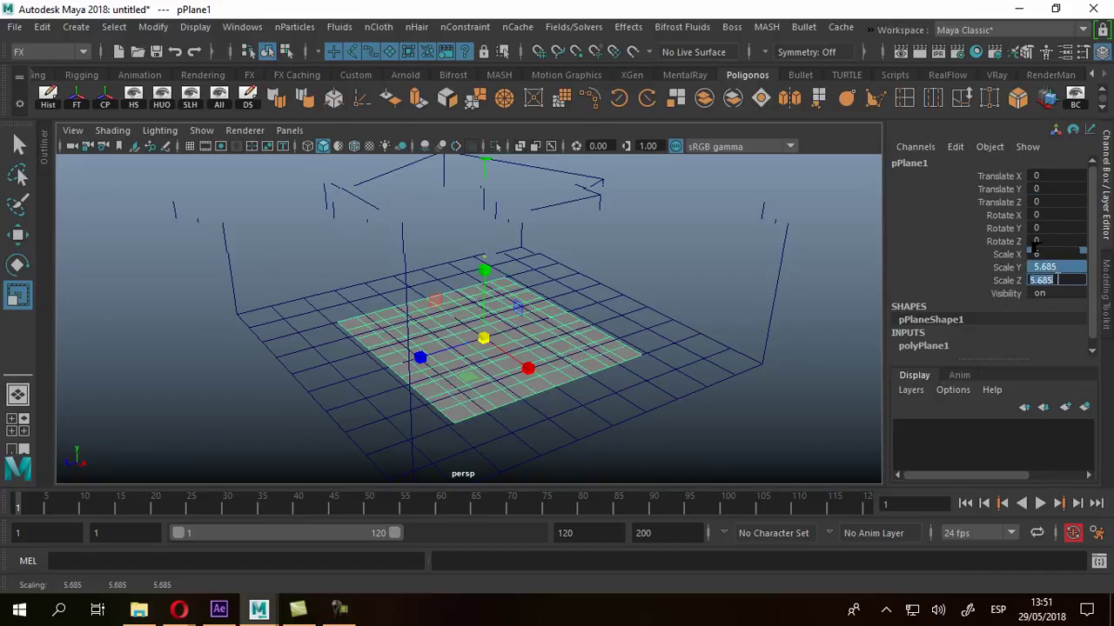
text(6)
key(Return)
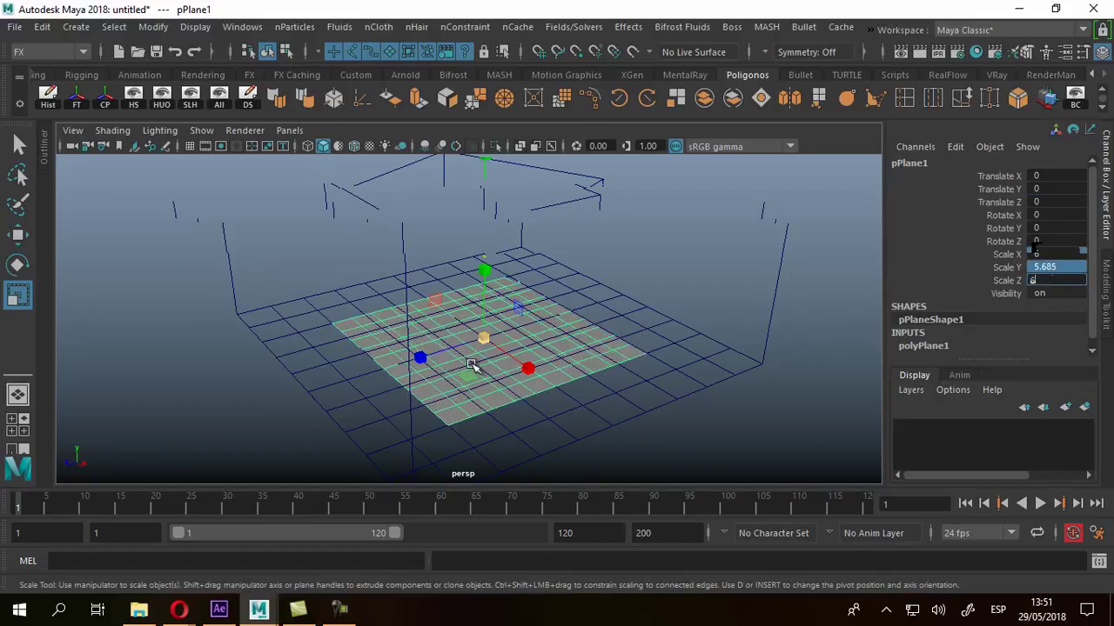
Step: Move the plane up slightly above the container's floor, to about 0.361 in Translate Y
key(w)
drag(485, 281, 485, 268)
alt+drag(458, 401, 549, 334)
alt+drag(620, 335, 427, 278)
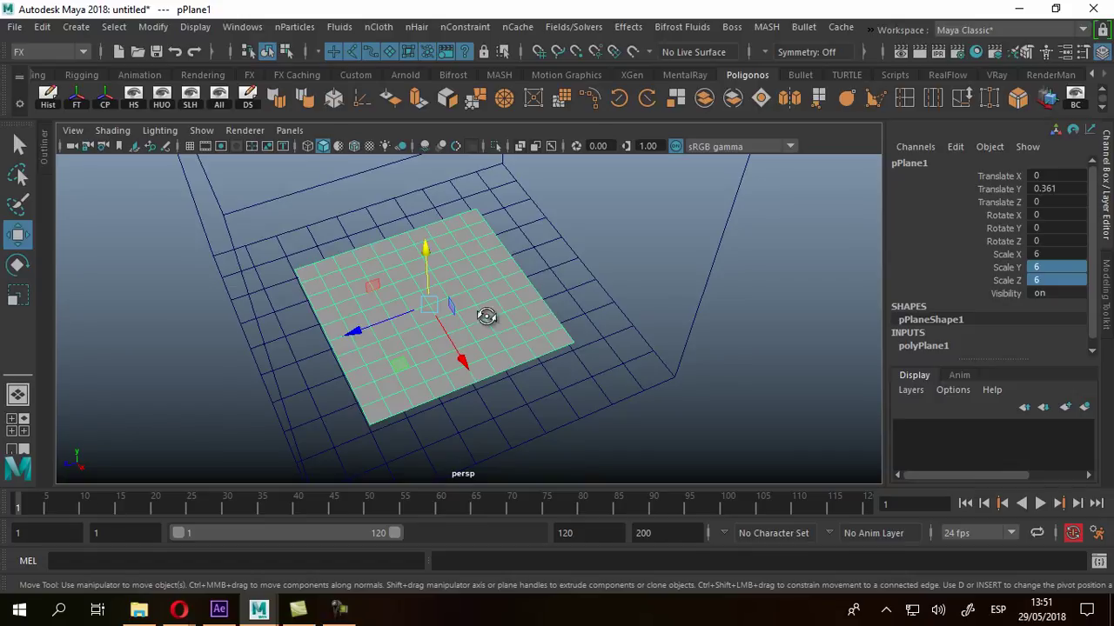
alt+drag(467, 323, 542, 308)
alt+drag(519, 364, 426, 319)
Step: Examine the plane's UV layout in the UV Editor, and close the editor again
key(q)
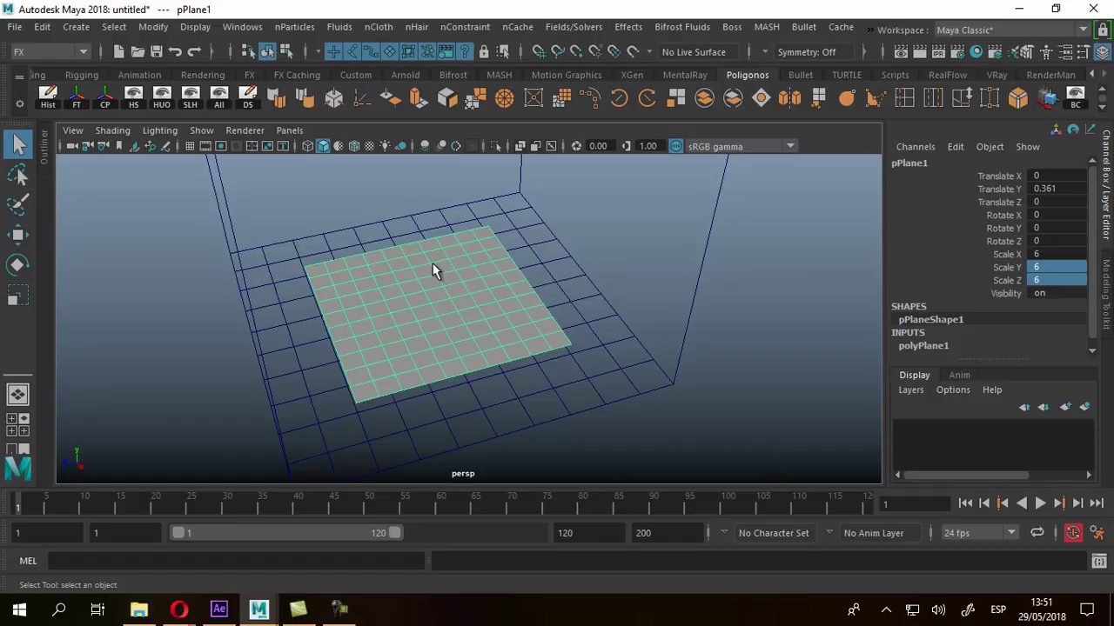
alt+drag(451, 328, 423, 232)
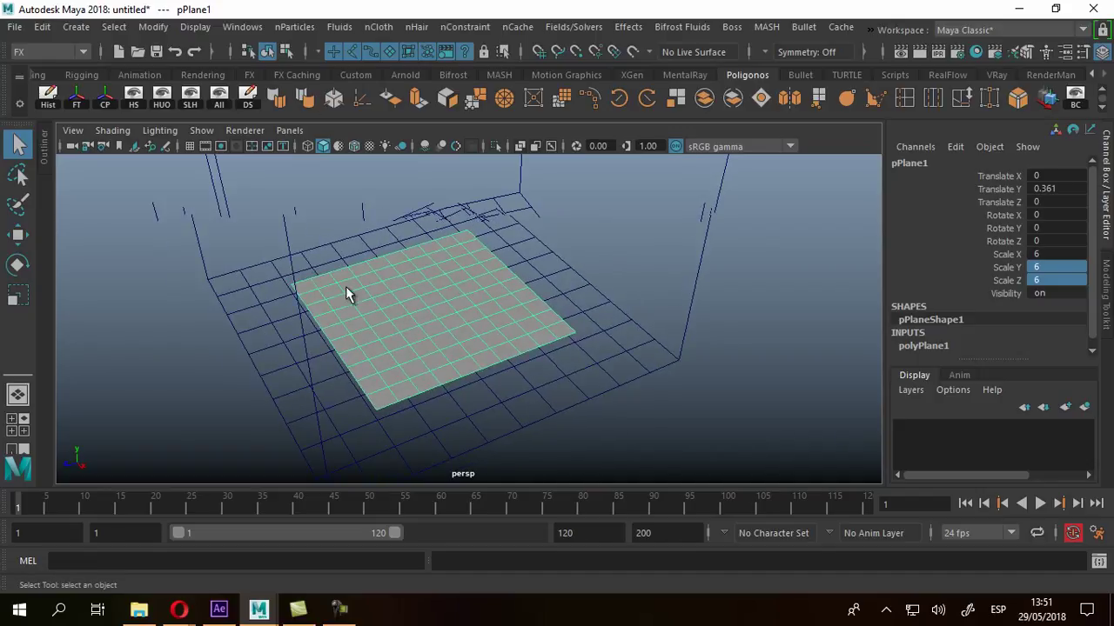
click(241, 27)
mouse_move(297, 133)
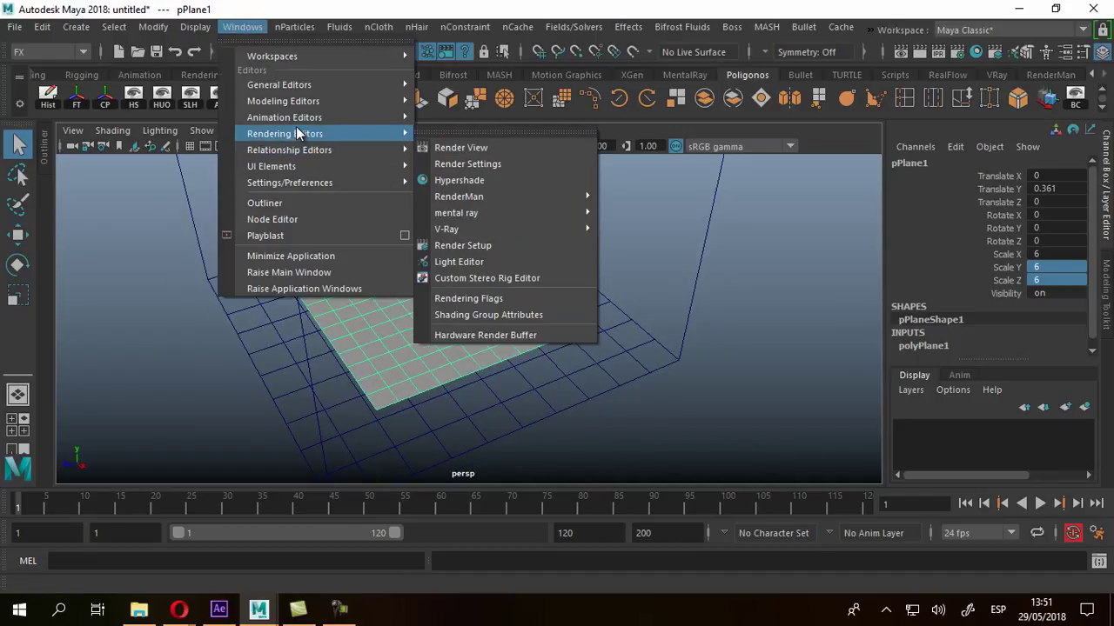
mouse_move(388, 117)
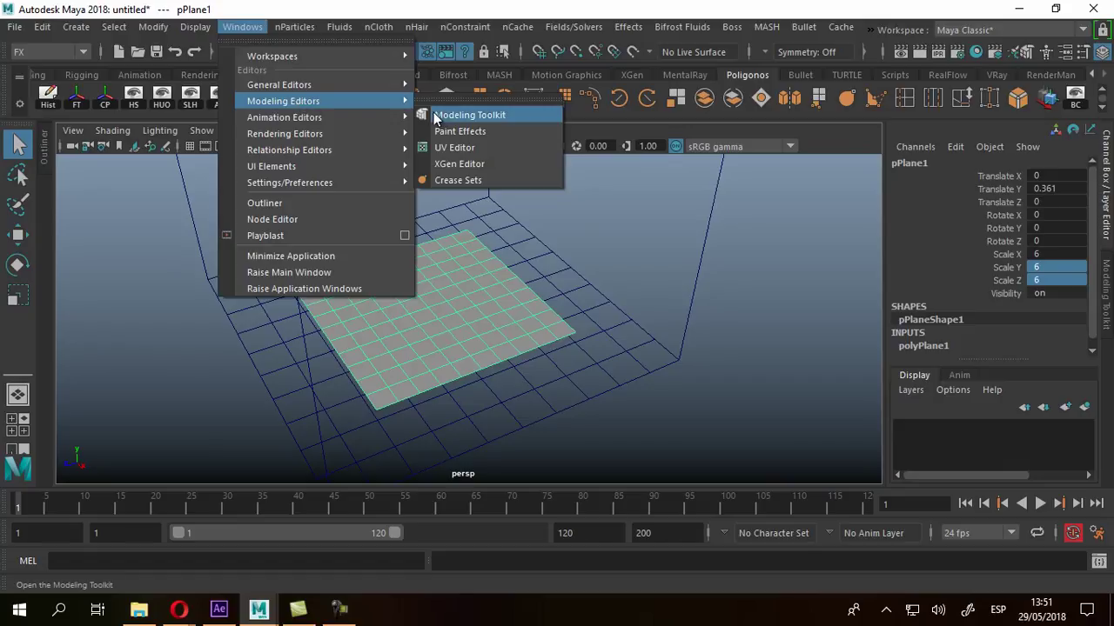
click(461, 147)
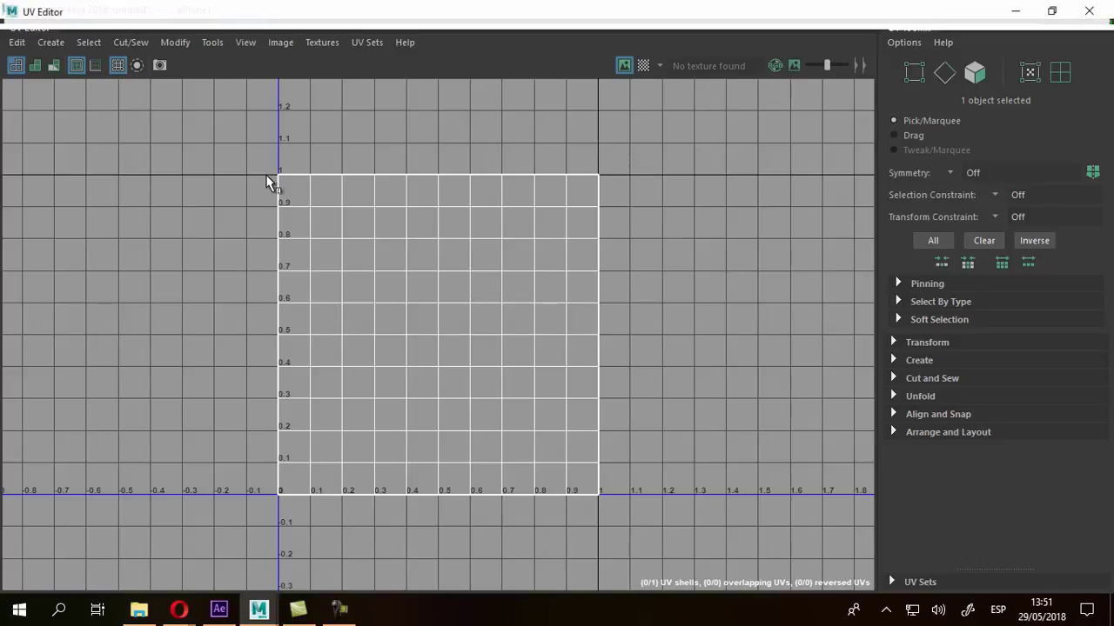
click(1089, 11)
Step: Assign a new Lambert material to the polygon plane
alt+drag(480, 284, 451, 328)
right_click(419, 291)
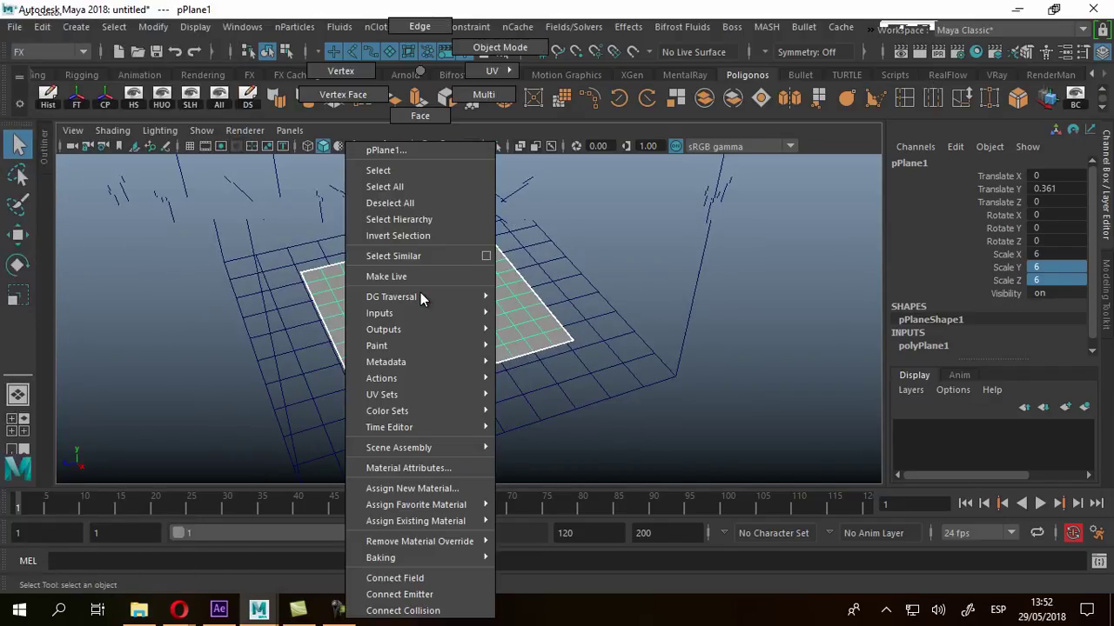
click(422, 489)
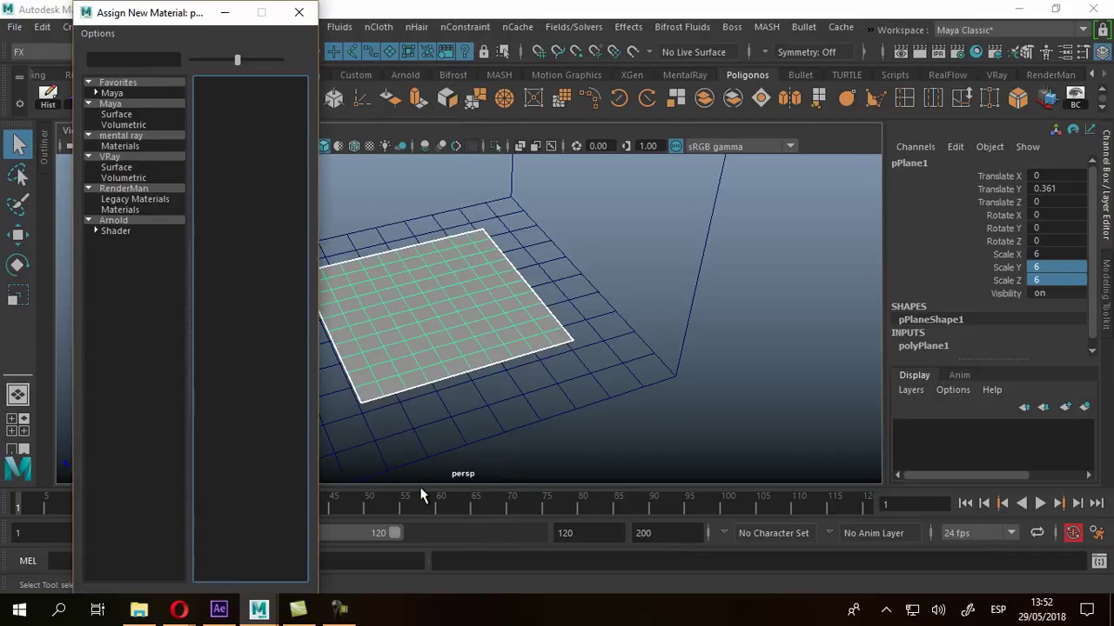
click(118, 95)
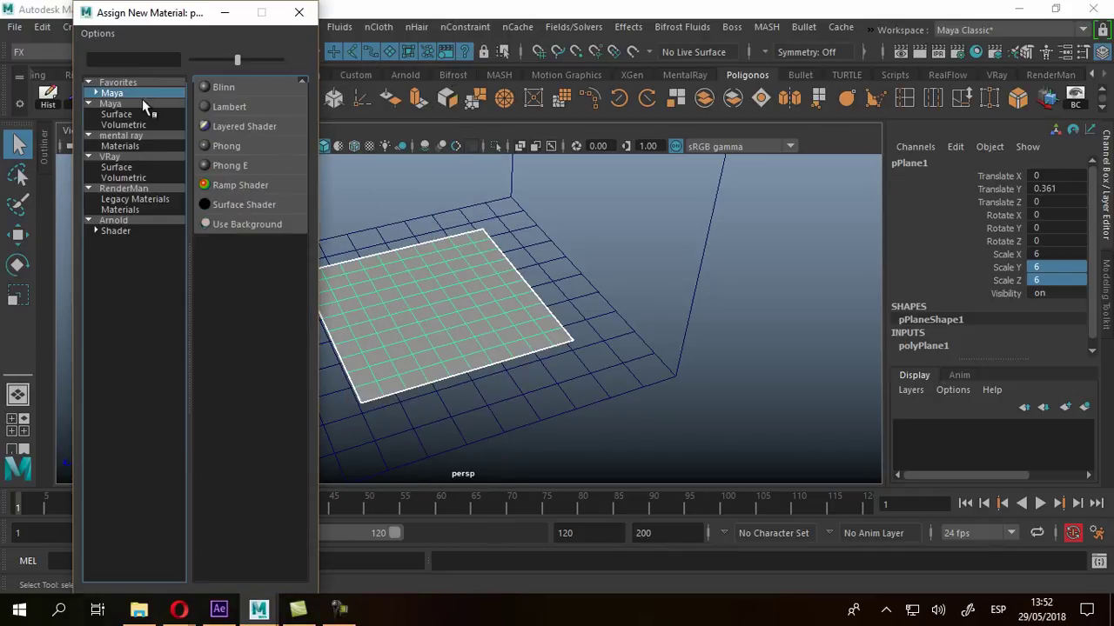
click(229, 107)
alt+drag(531, 287, 452, 315)
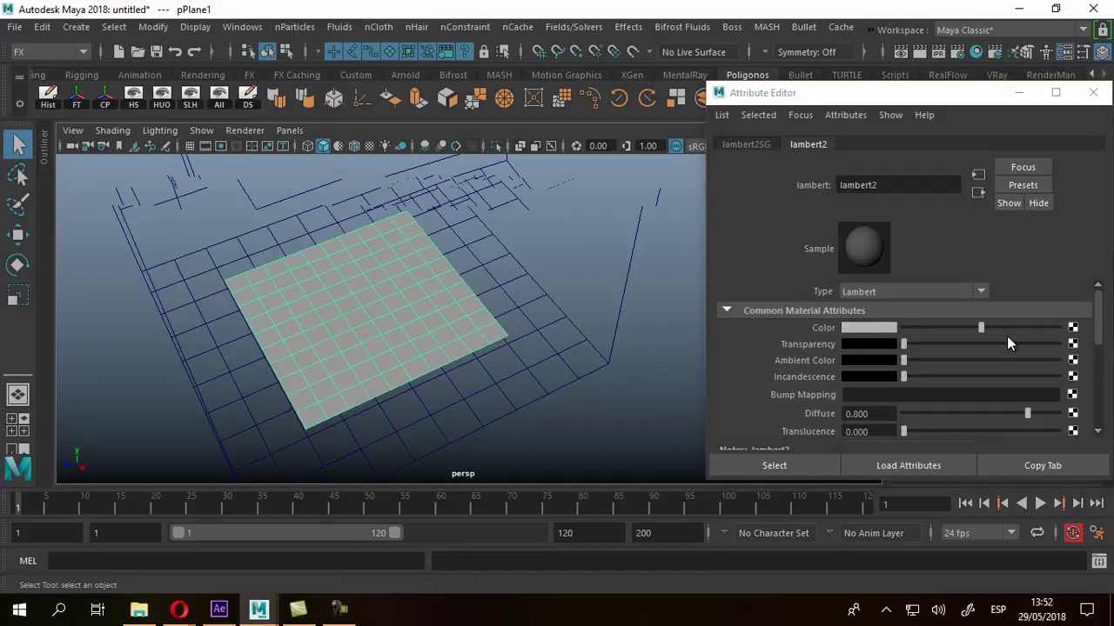
Step: Map a Checker texture to the Color attribute of the plane's Lambert material
click(1072, 328)
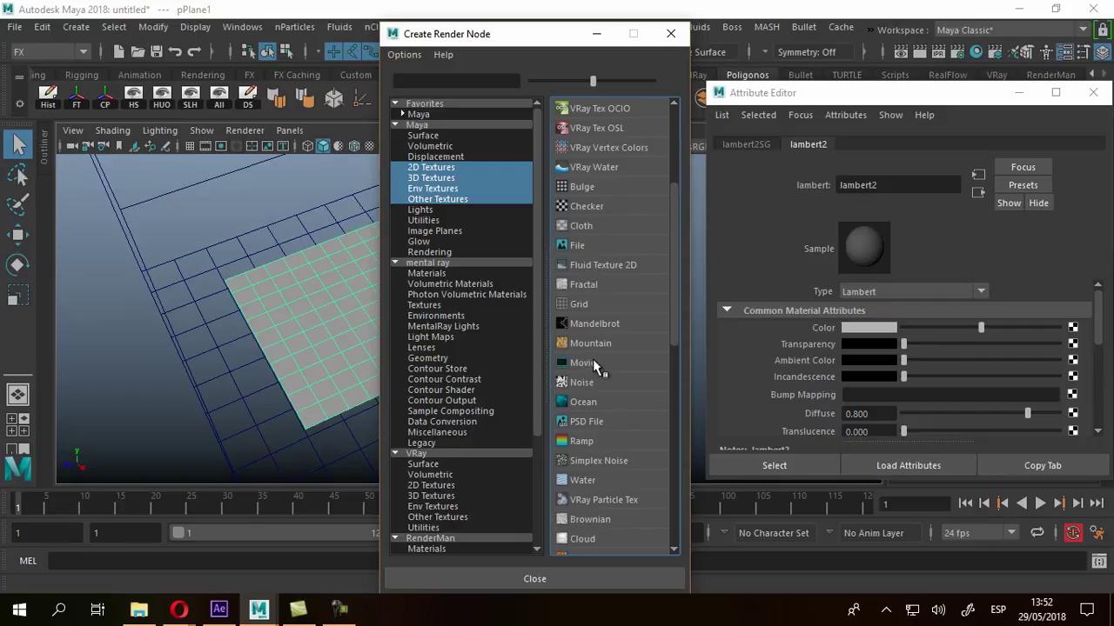
scroll(590, 364, down, 3)
scroll(595, 360, up, 3)
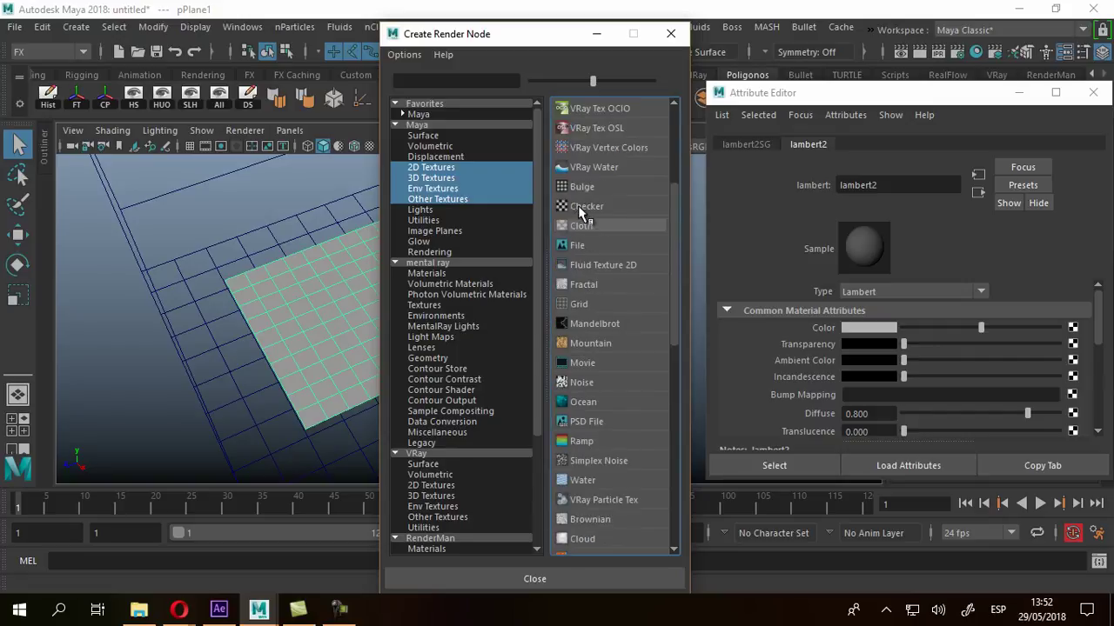
click(583, 209)
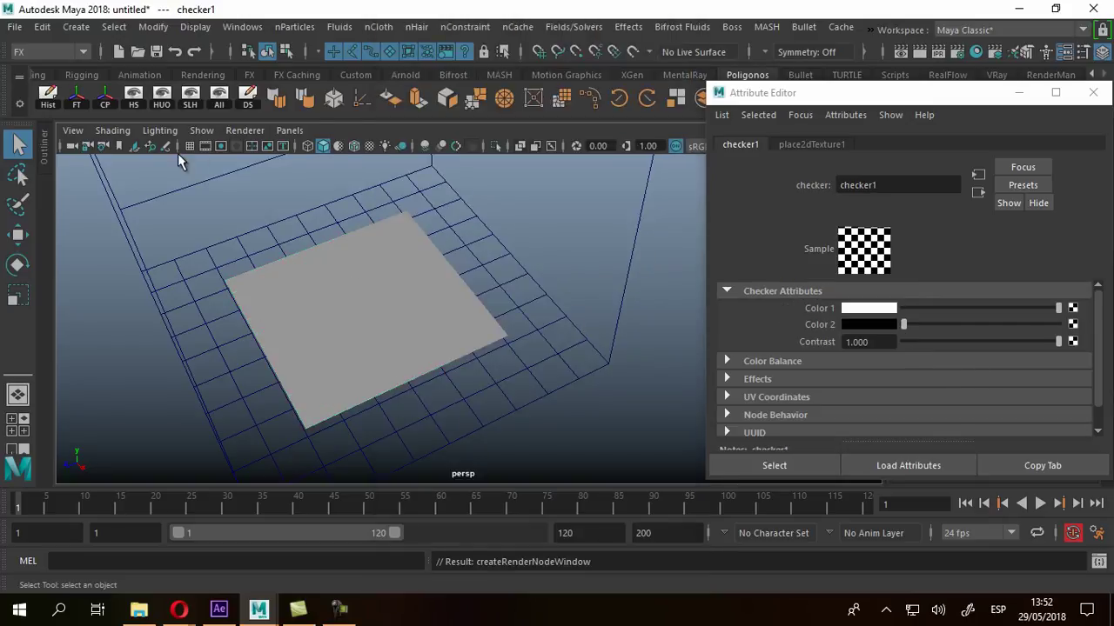
Step: Turn on textured shaded display in the perspective view and inspect the checker pattern on the plane
mouse_move(375, 316)
alt+mouse_down()
mouse_move(348, 322)
mouse_move(377, 333)
alt+mouse_up()
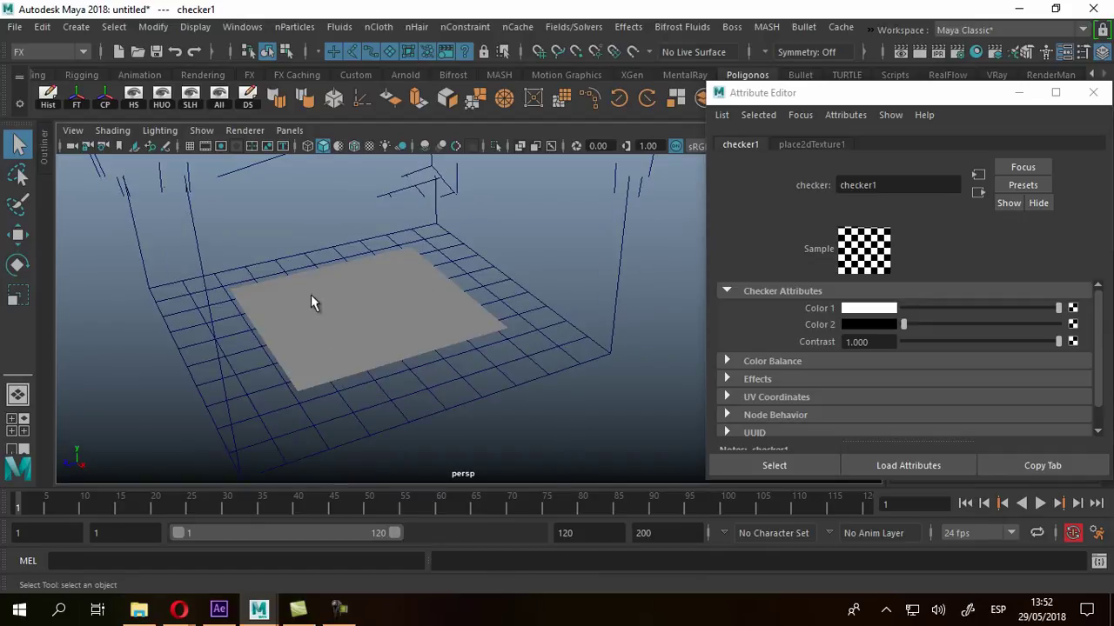
alt+drag(349, 286, 380, 348)
key(6)
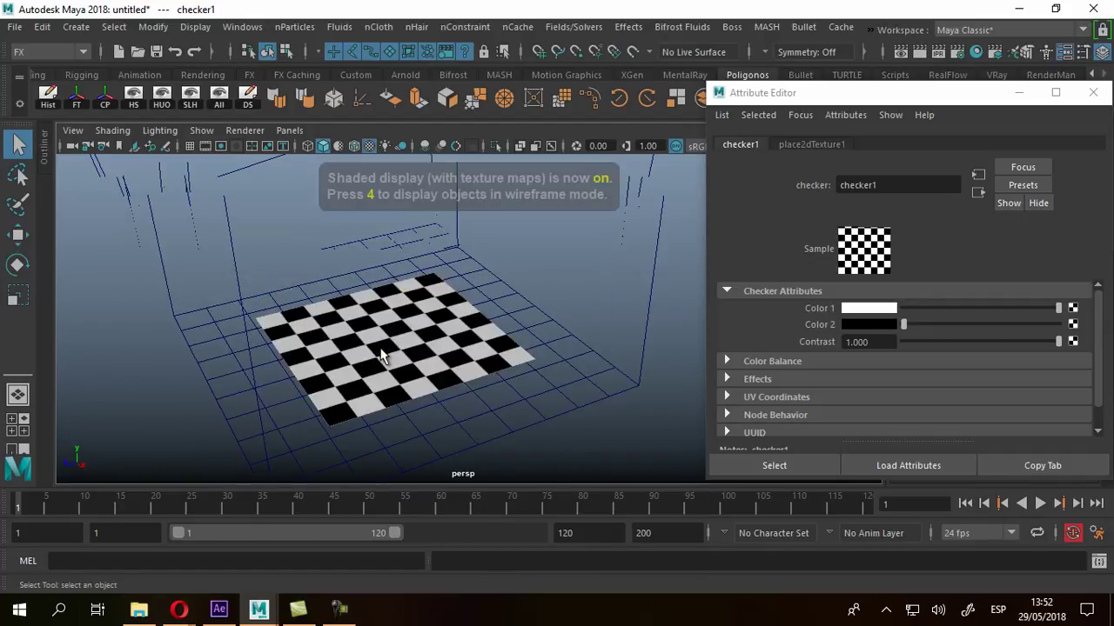
alt+drag(441, 321, 410, 323)
alt+drag(327, 352, 360, 356)
alt+drag(423, 333, 443, 330)
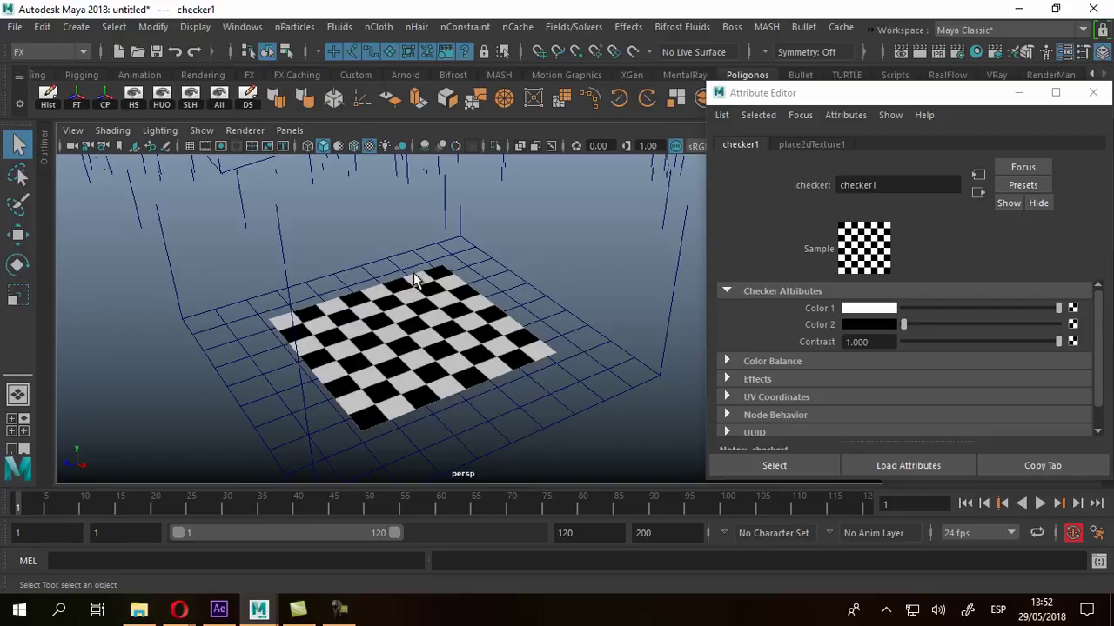
alt+drag(432, 341, 390, 336)
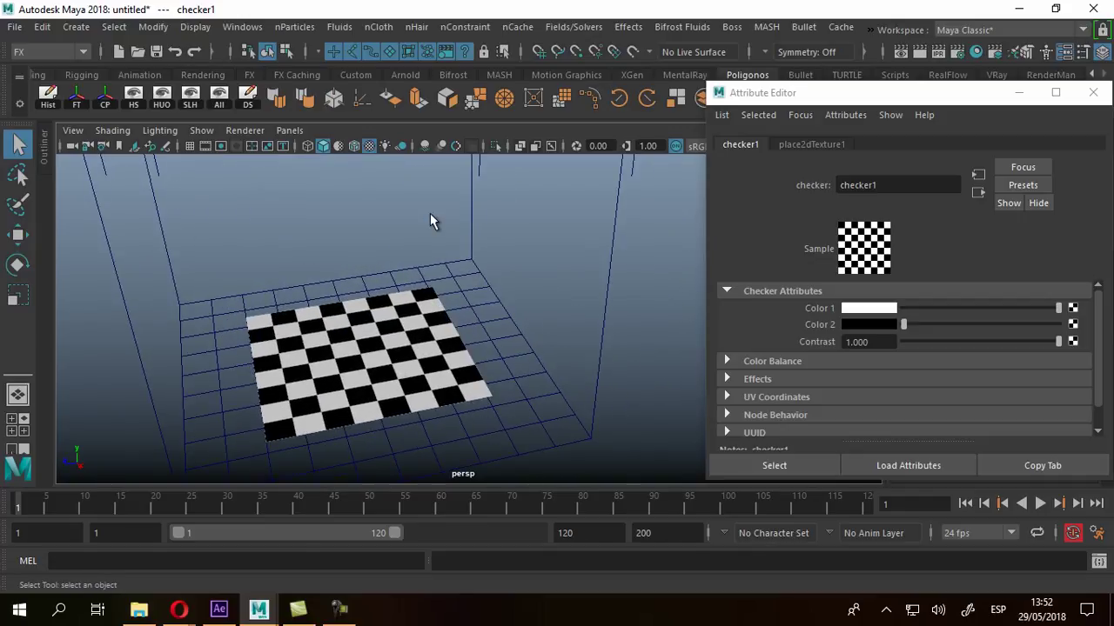
Step: Make the checkered plane a surface emitter for the fluid container with Emit from Object, Density rate 1 and Fluid dropoff 0
click(414, 336)
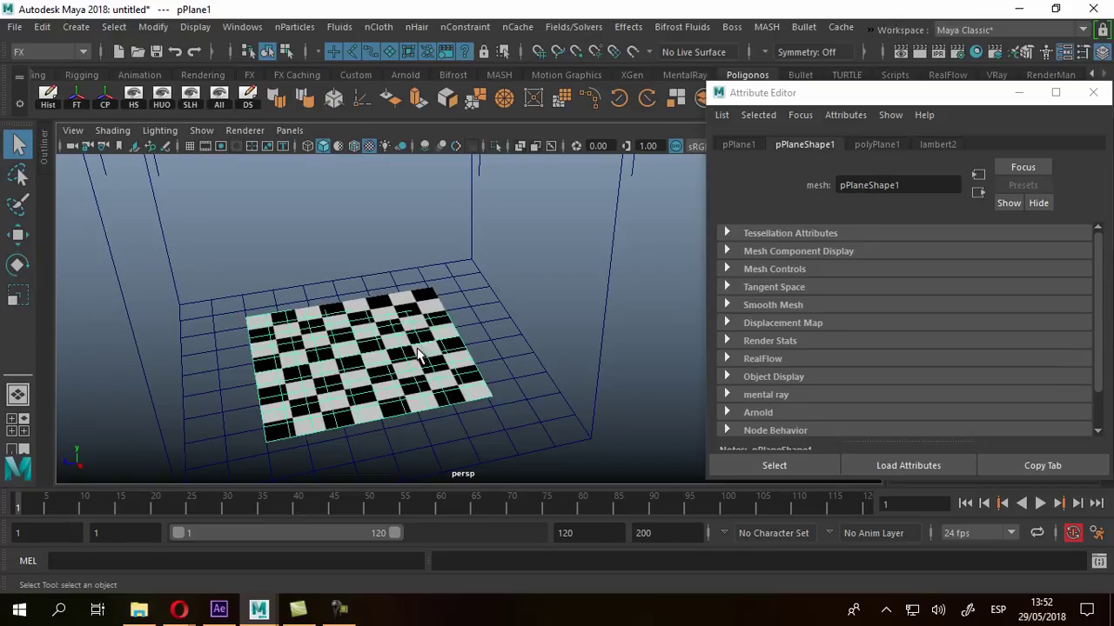
shift+click(509, 369)
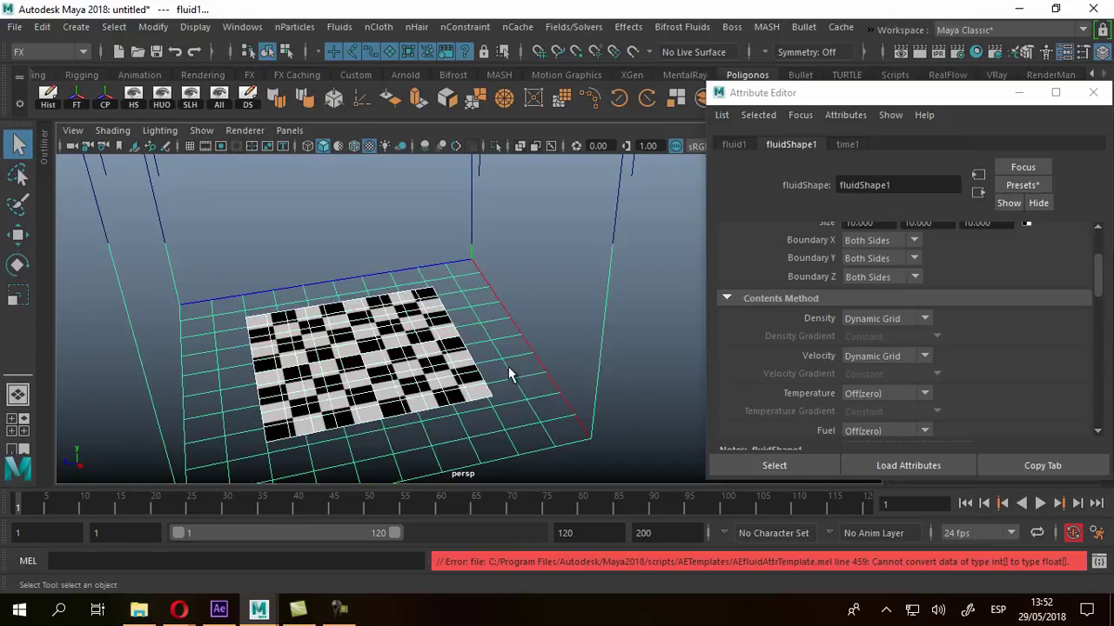
click(339, 27)
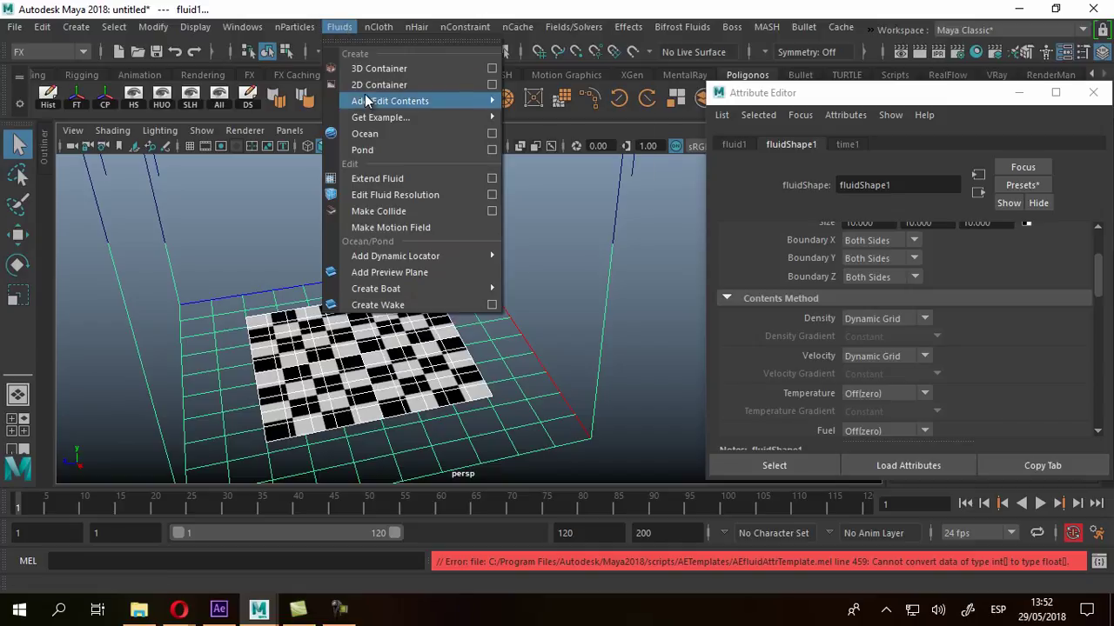
mouse_move(366, 101)
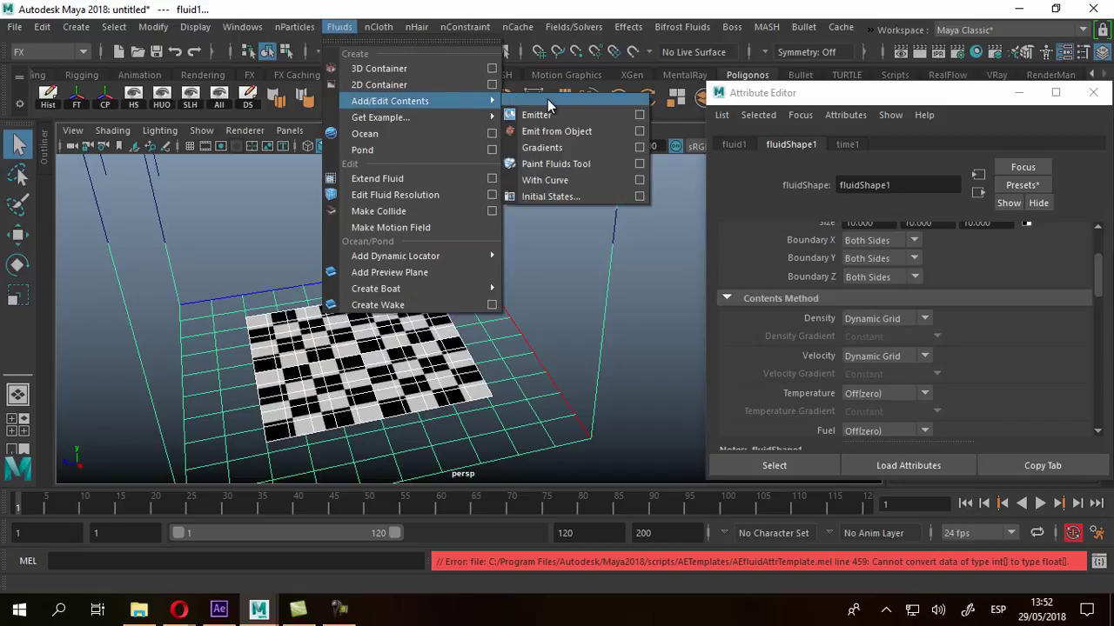
click(640, 132)
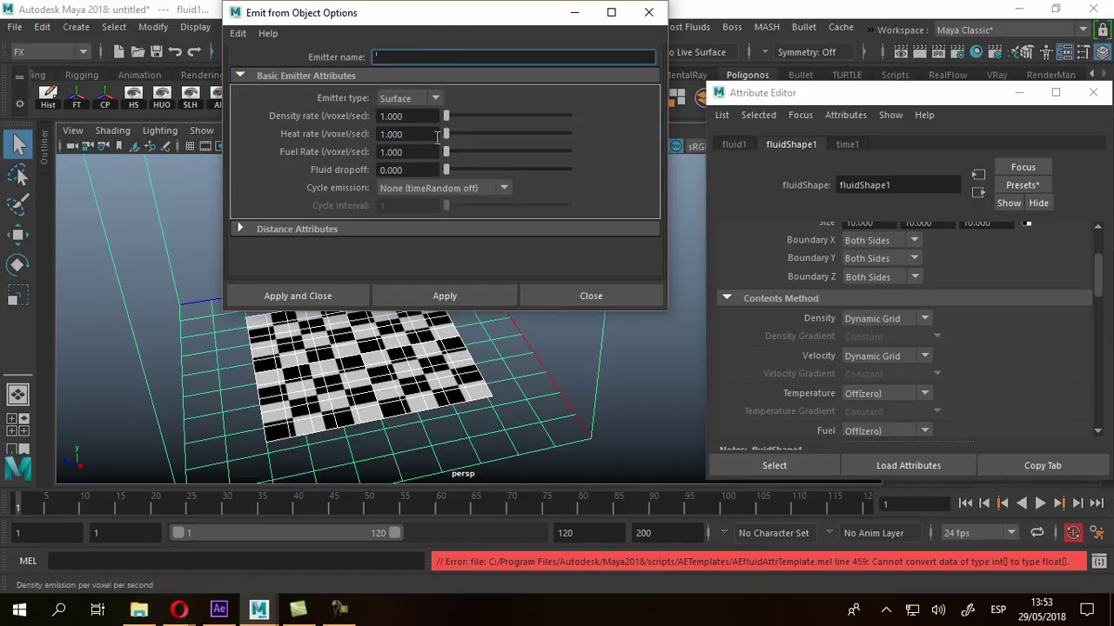
click(327, 296)
Step: Set the fluid container's Base Resolution to 80
alt+drag(589, 374, 536, 381)
click(611, 347)
alt+drag(600, 394, 562, 343)
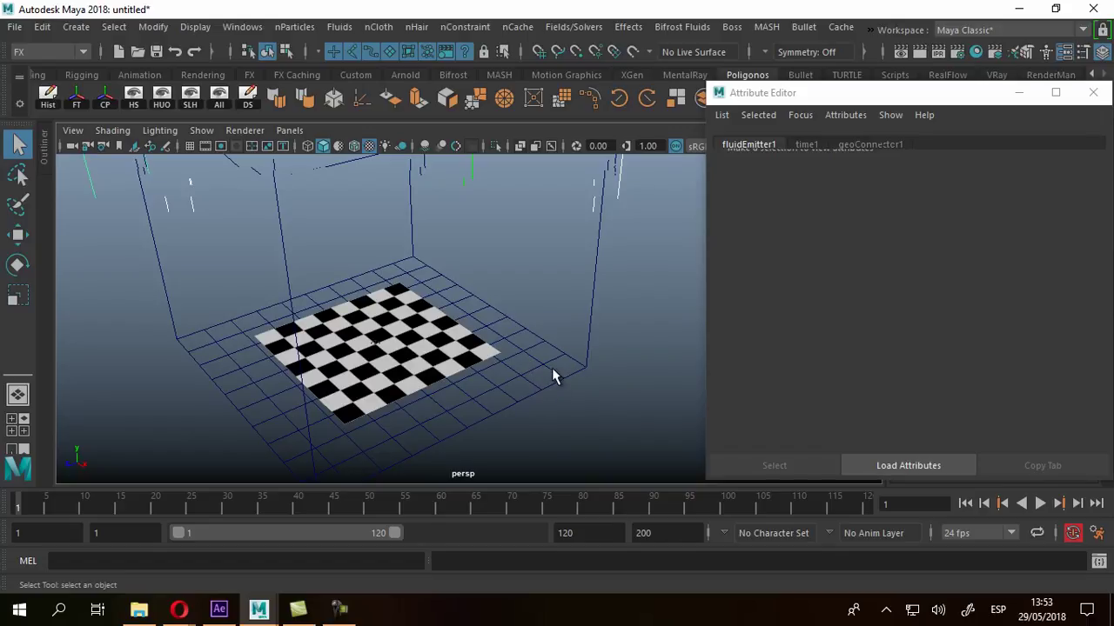
drag(579, 281, 623, 322)
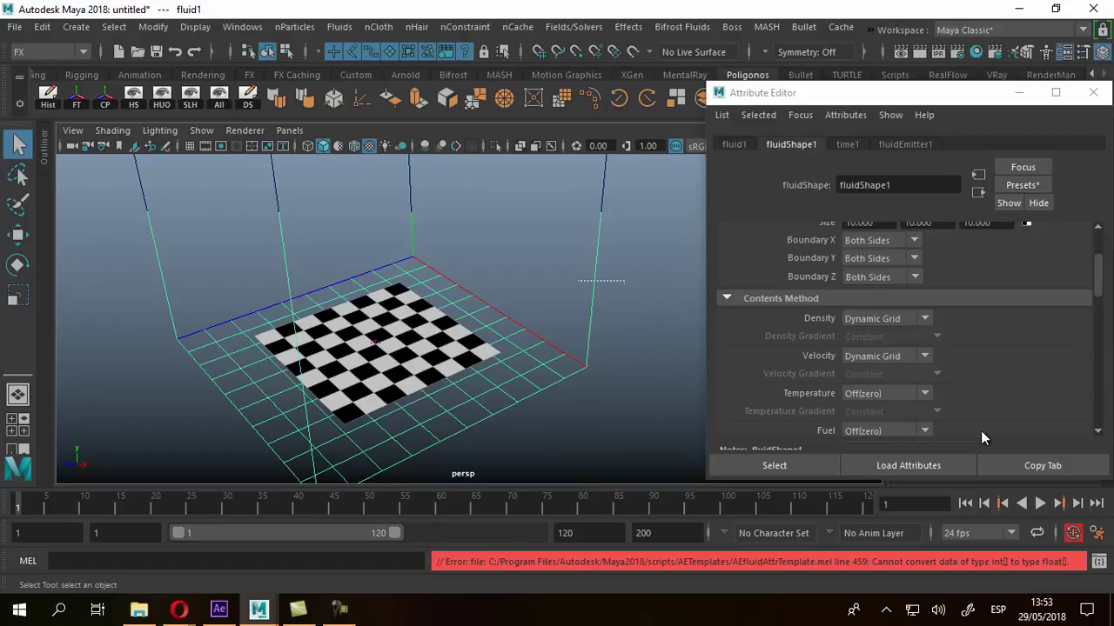
scroll(936, 348, up, 3)
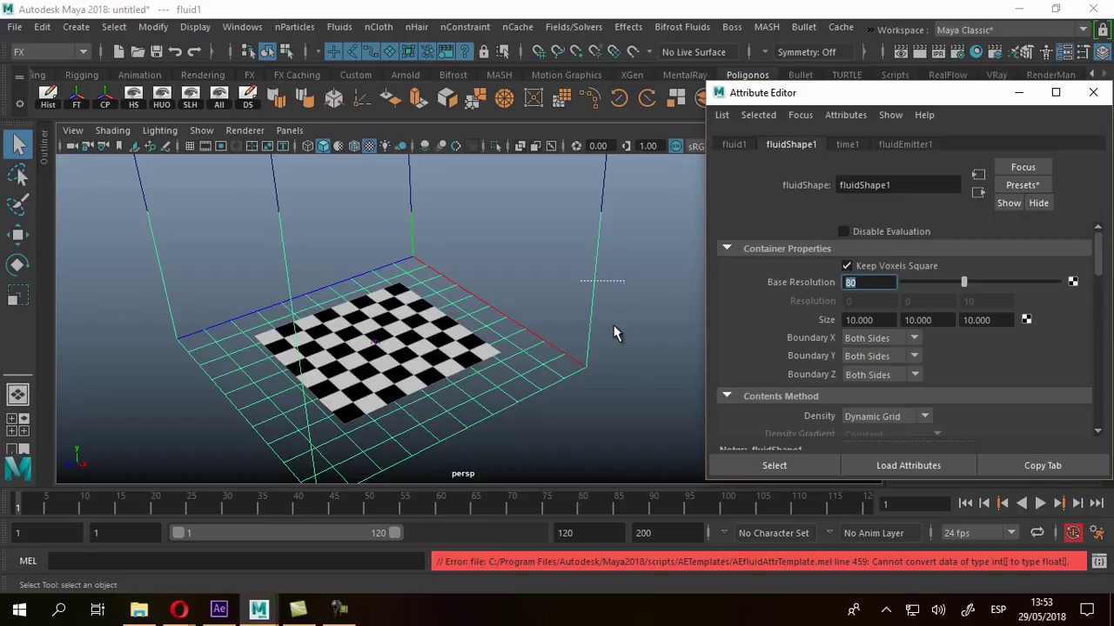
key(Return)
alt+drag(490, 416, 454, 317)
Step: Set the fluid container's Boundary Draw display to Bounding box
scroll(865, 343, down, 8)
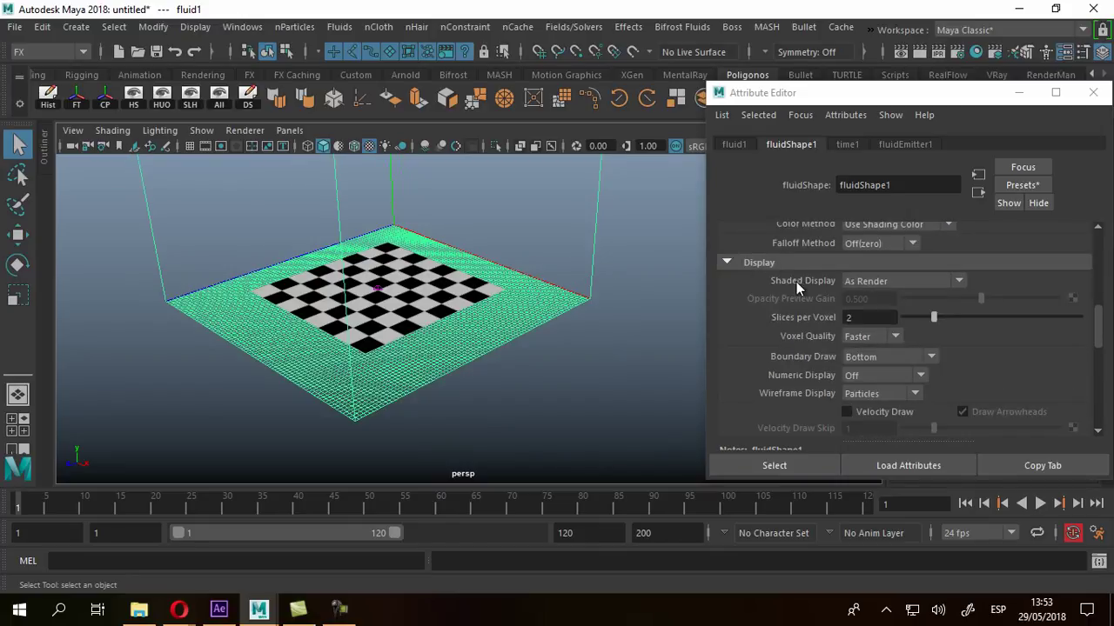
click(876, 359)
click(876, 442)
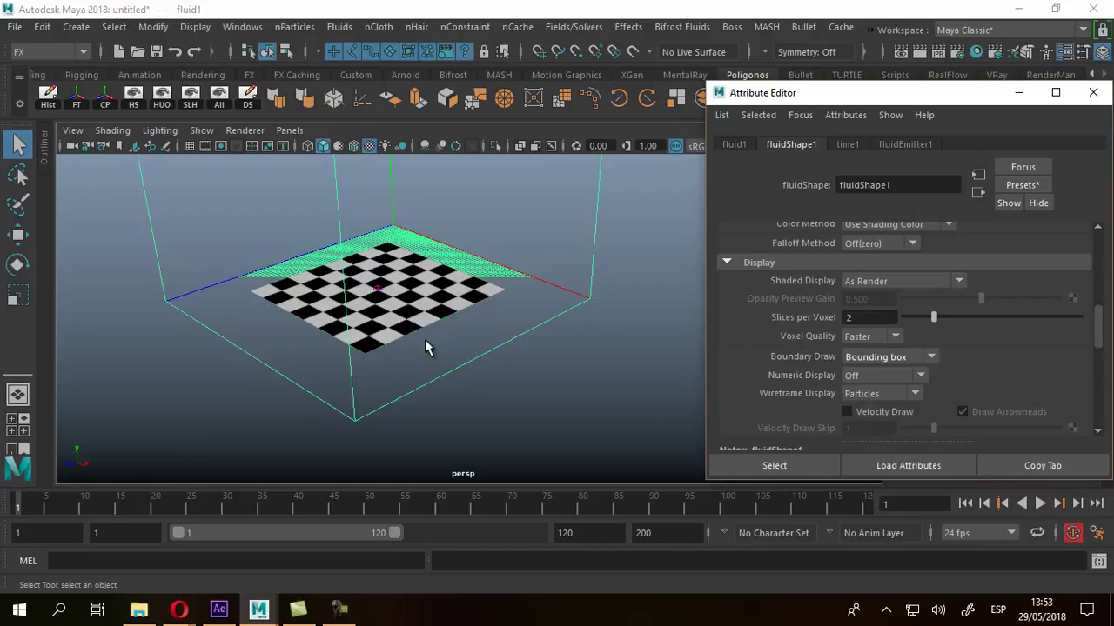
alt+drag(517, 310, 480, 332)
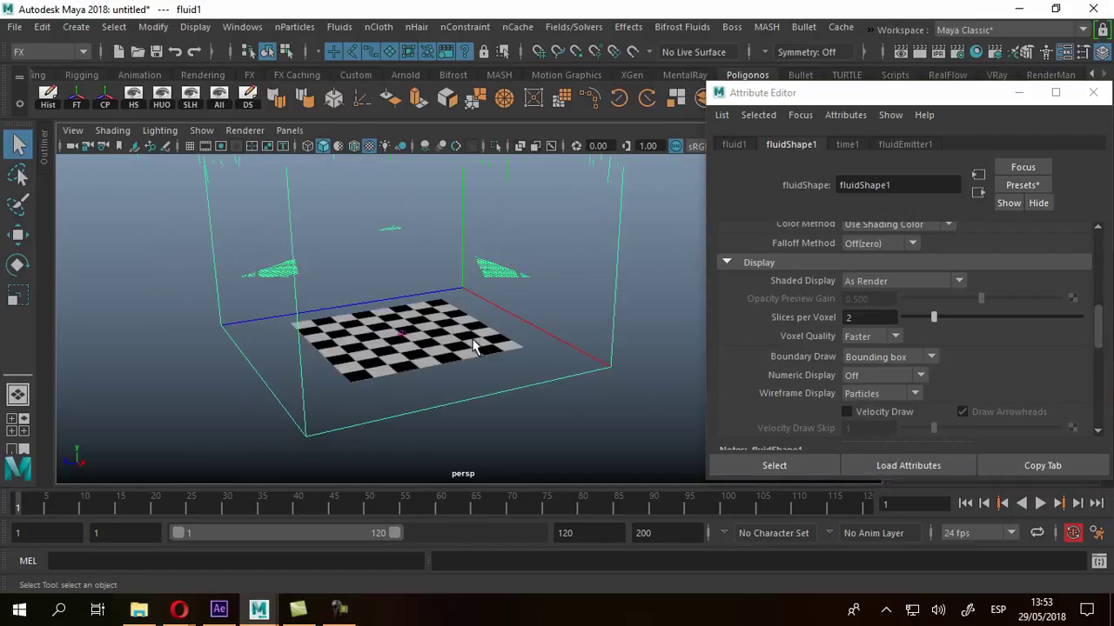
Step: Reselect the fluid container and display the attributes of its fluid emitter
click(479, 344)
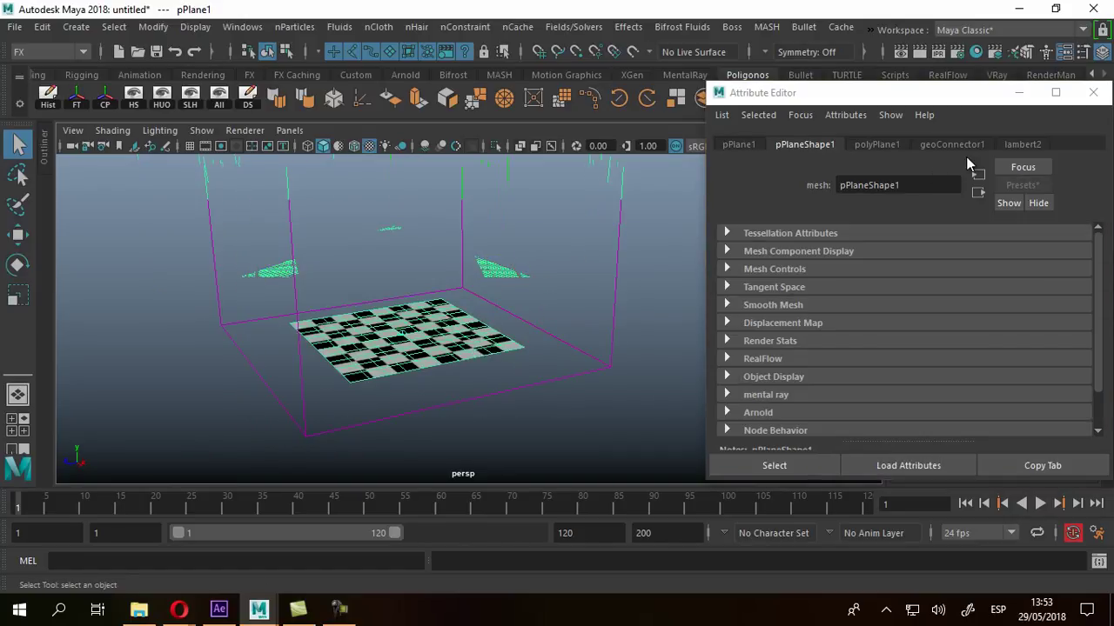
click(620, 246)
click(909, 144)
Step: Play the simulation, inspect the smoke rising from the plane from several angles, and stop playback at frame 57
alt+drag(491, 261, 513, 287)
click(1042, 504)
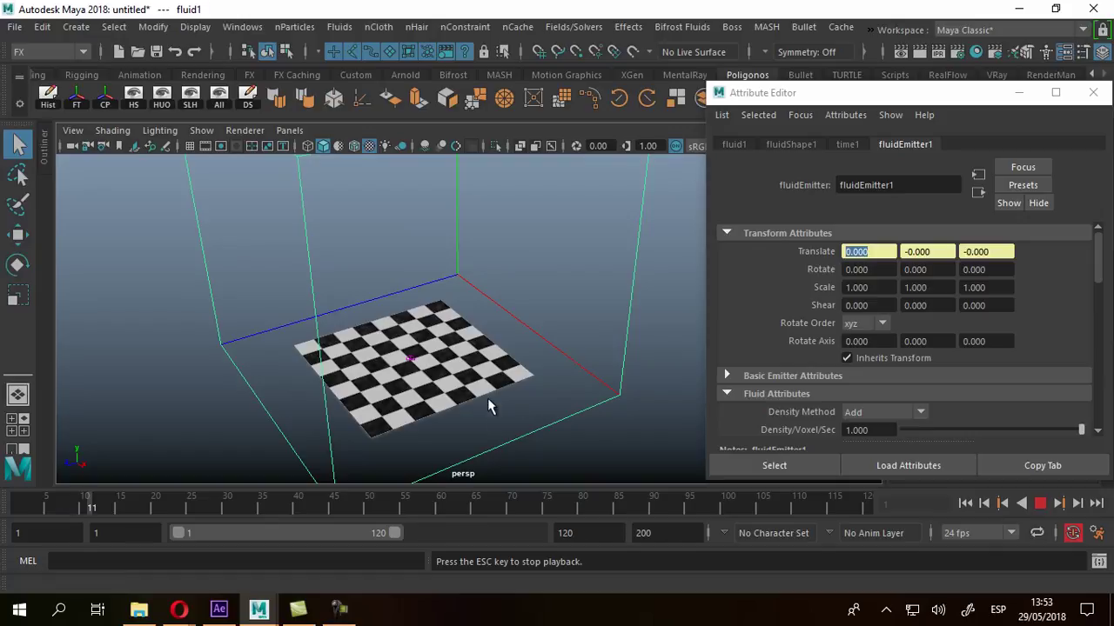
alt+drag(473, 387, 475, 337)
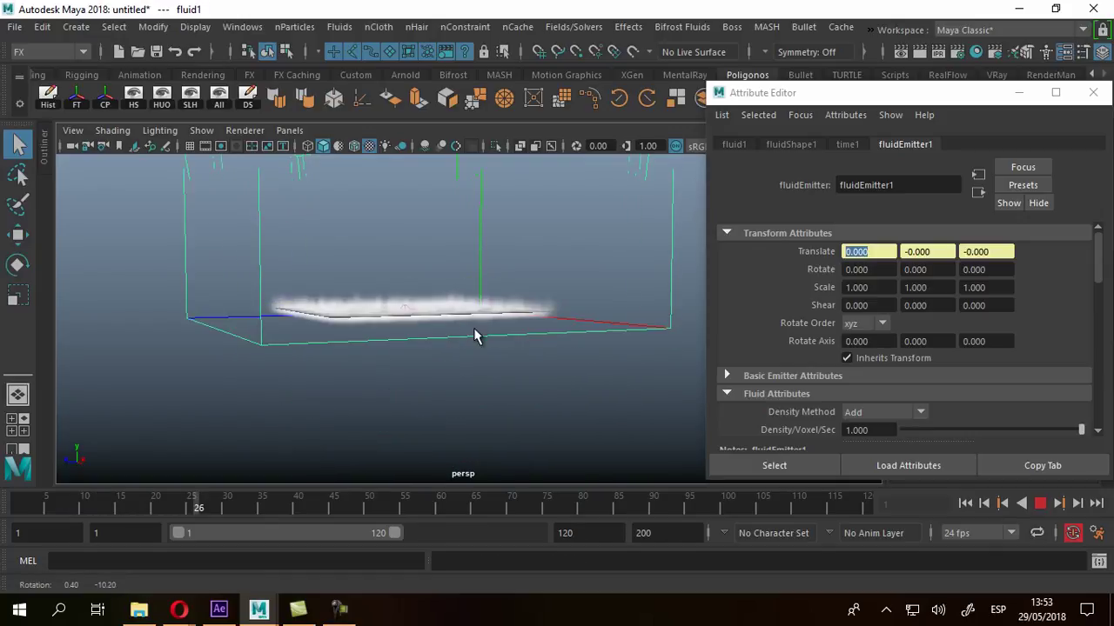
scroll(410, 318, up, 3)
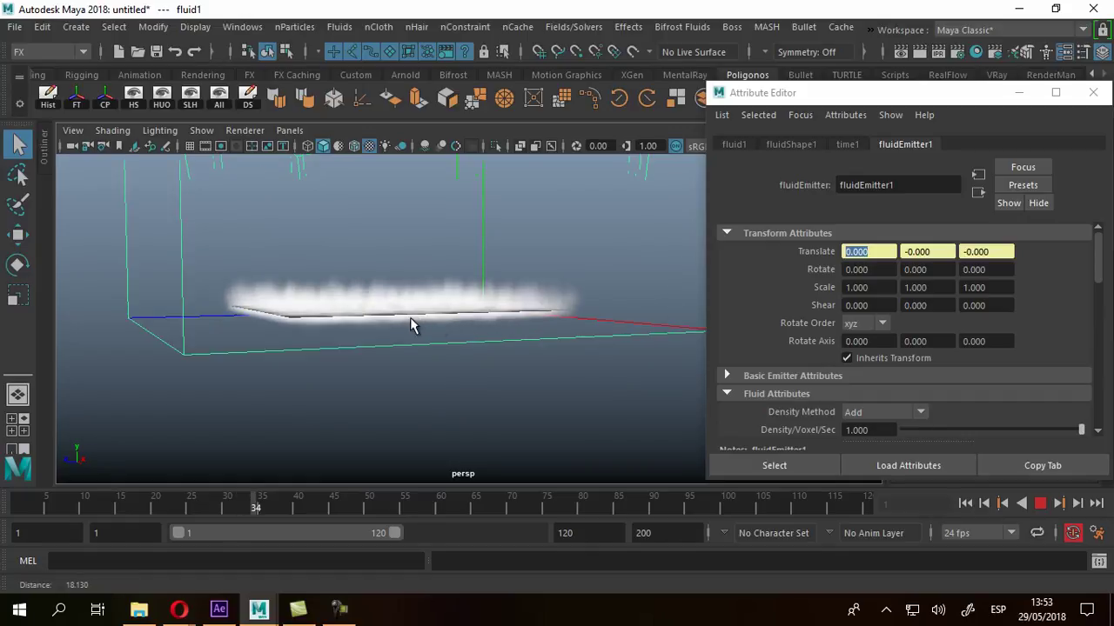
alt+drag(480, 311, 481, 331)
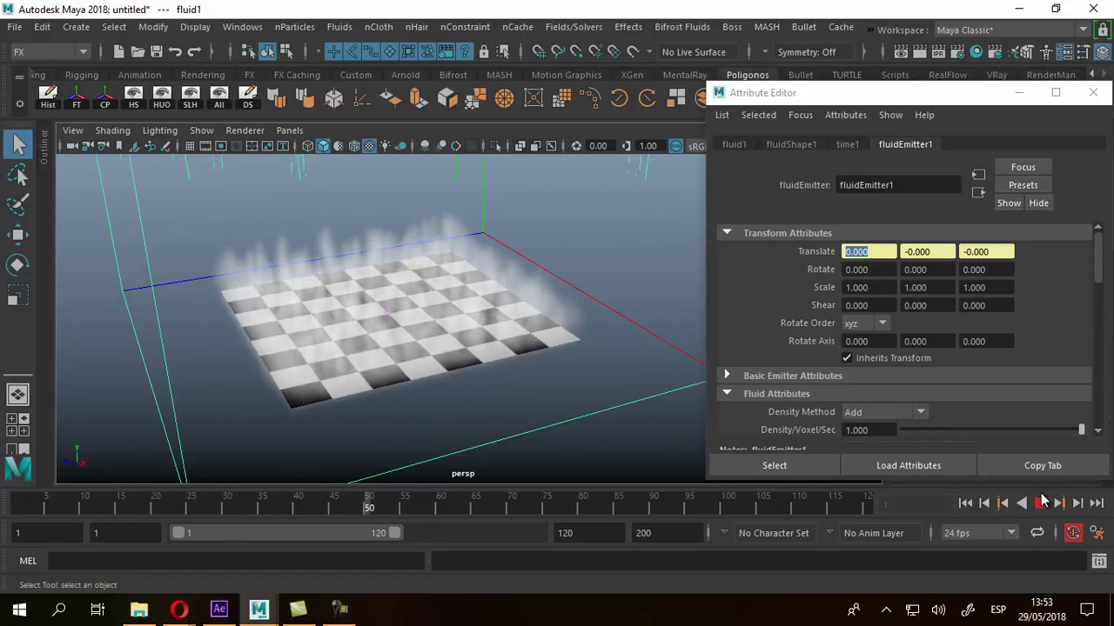
click(1040, 503)
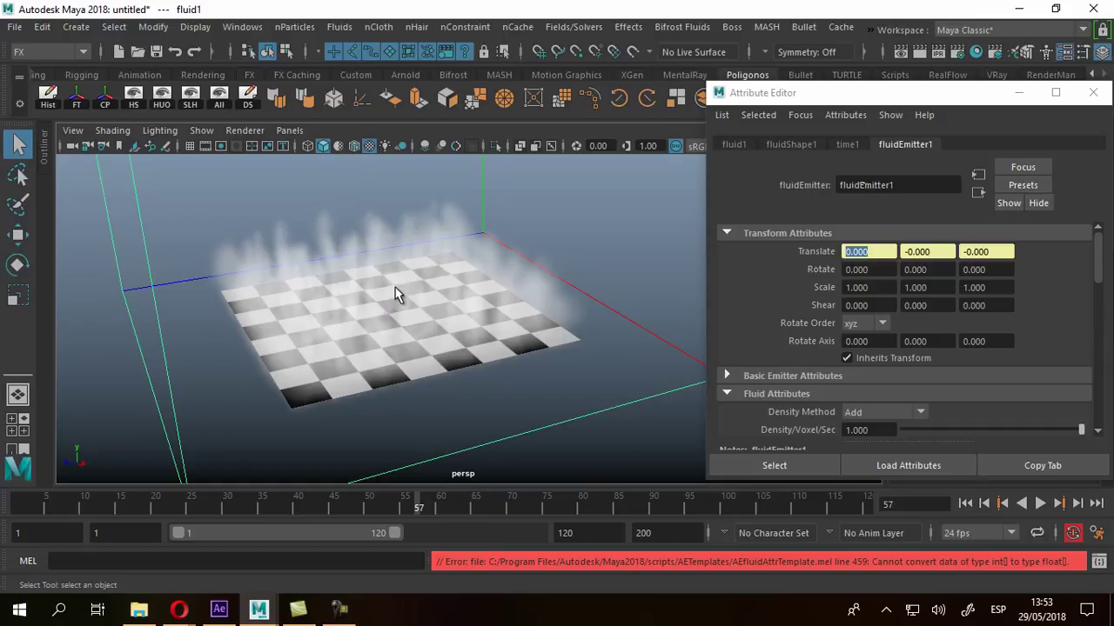
Step: Set the emitter's Fluid Emission Turbulence to Turbulence 25, Turbulence Speed 0.5 and Detail Turbulence 1
scroll(1058, 326, down, 3)
scroll(938, 286, down, 2)
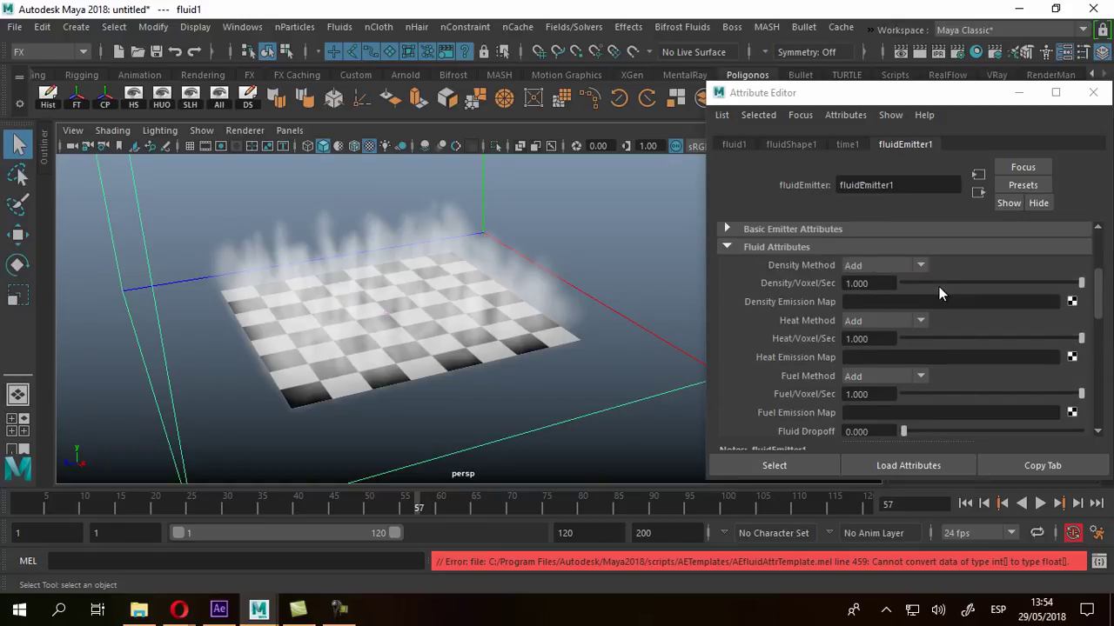
scroll(939, 286, down, 2)
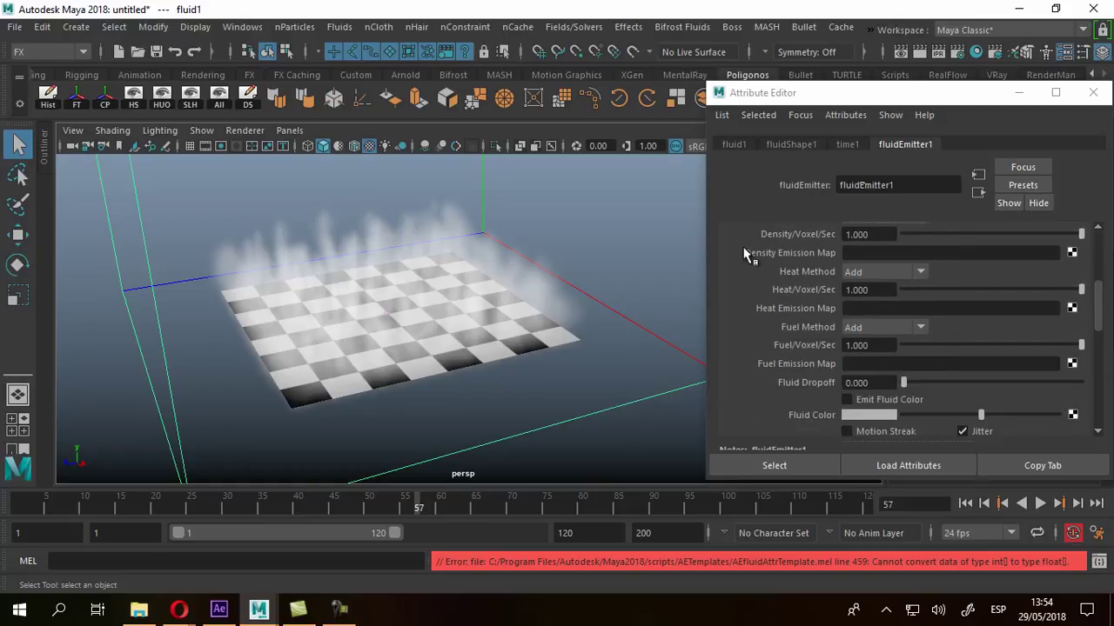
scroll(868, 290, down, 5)
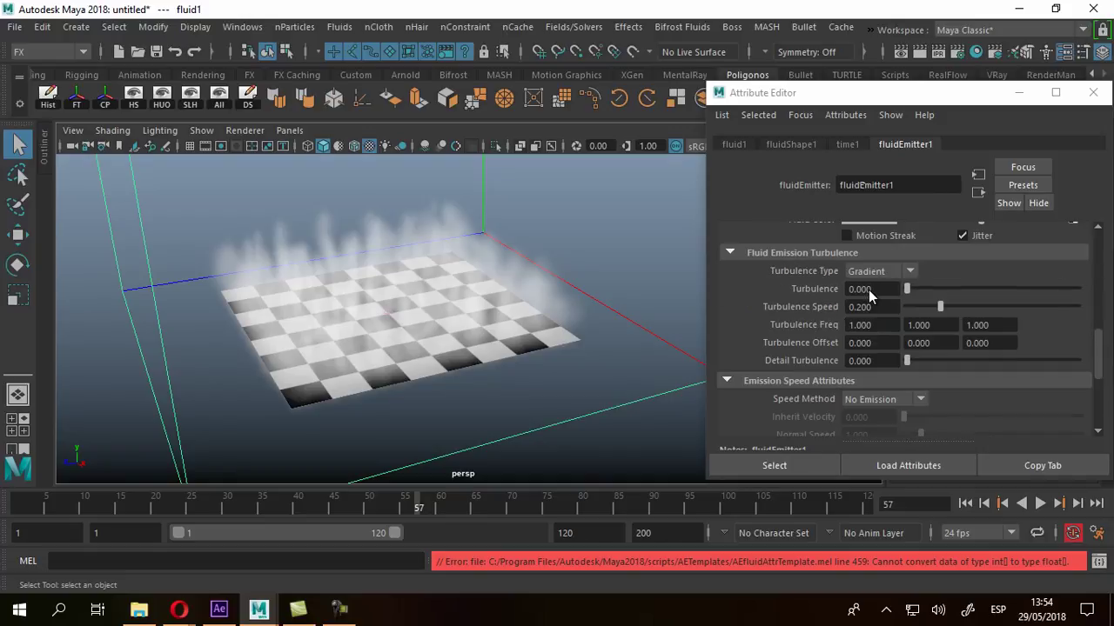
click(872, 290)
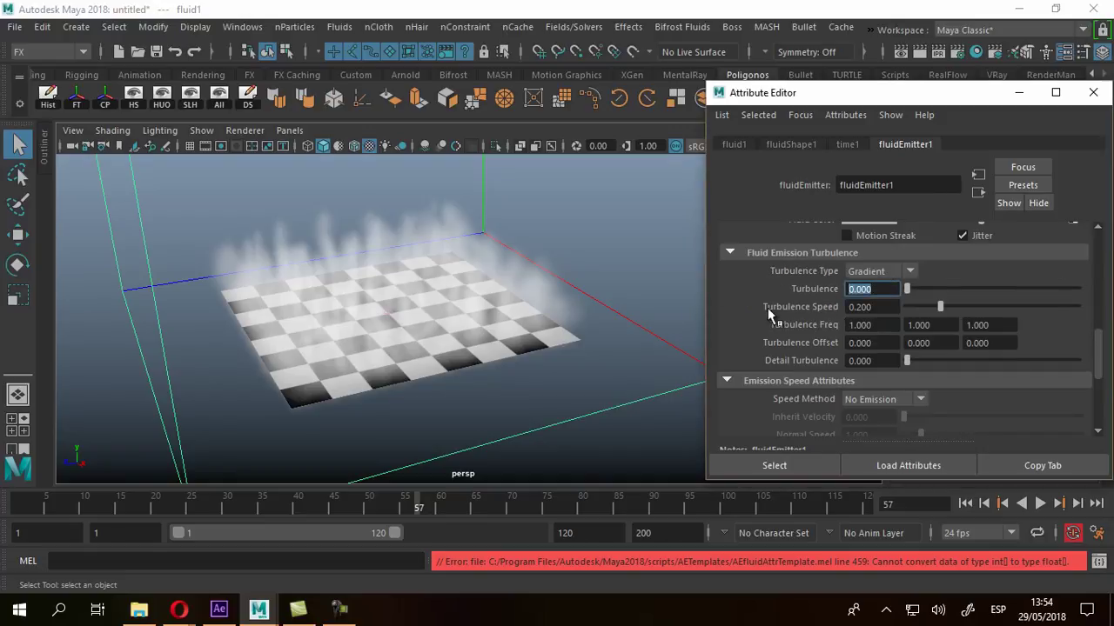
text(25)
click(860, 306)
text(5)
key(Return)
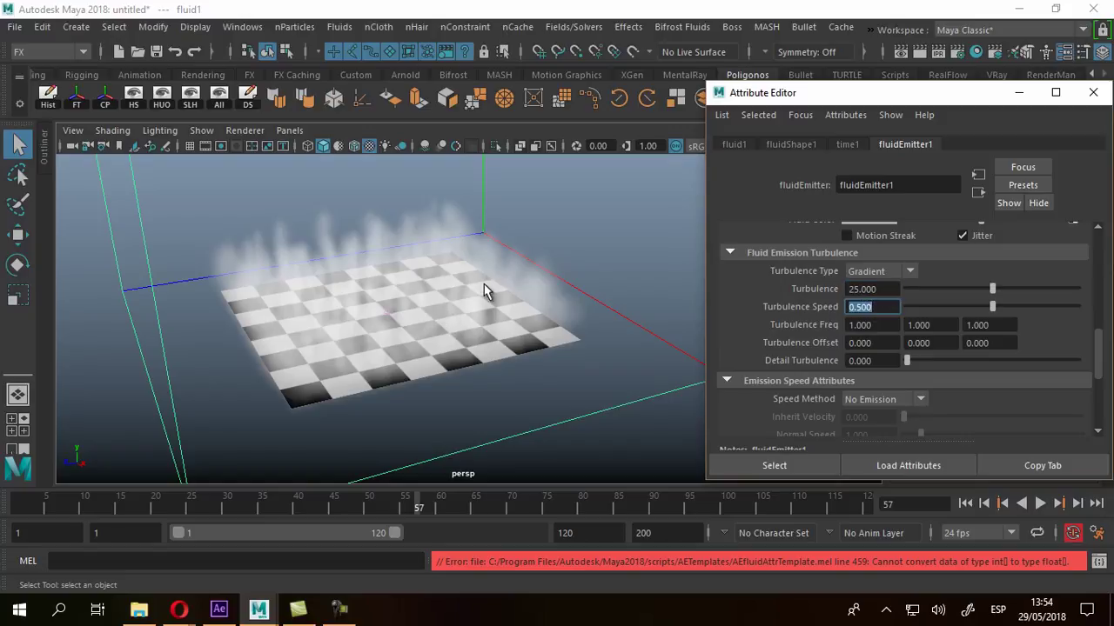
click(857, 360)
text(1)
key(Return)
Step: Set both the Heat Method and the Fuel Method of the fluid emitter to No Emission
scroll(886, 338, down, 3)
scroll(894, 332, up, 7)
scroll(900, 352, up, 3)
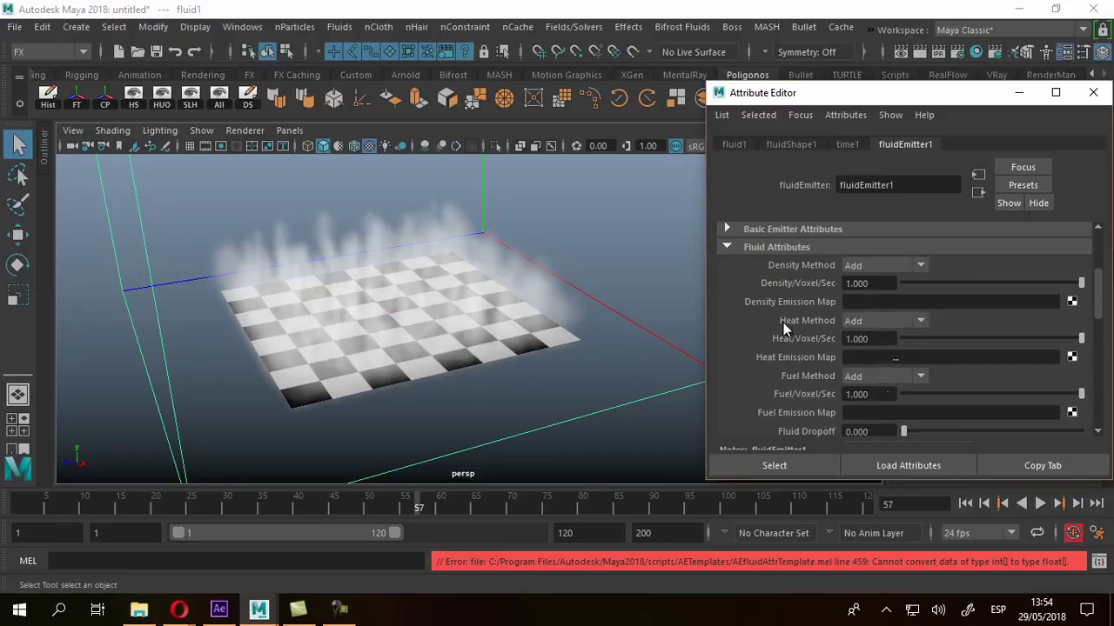
click(872, 321)
click(870, 339)
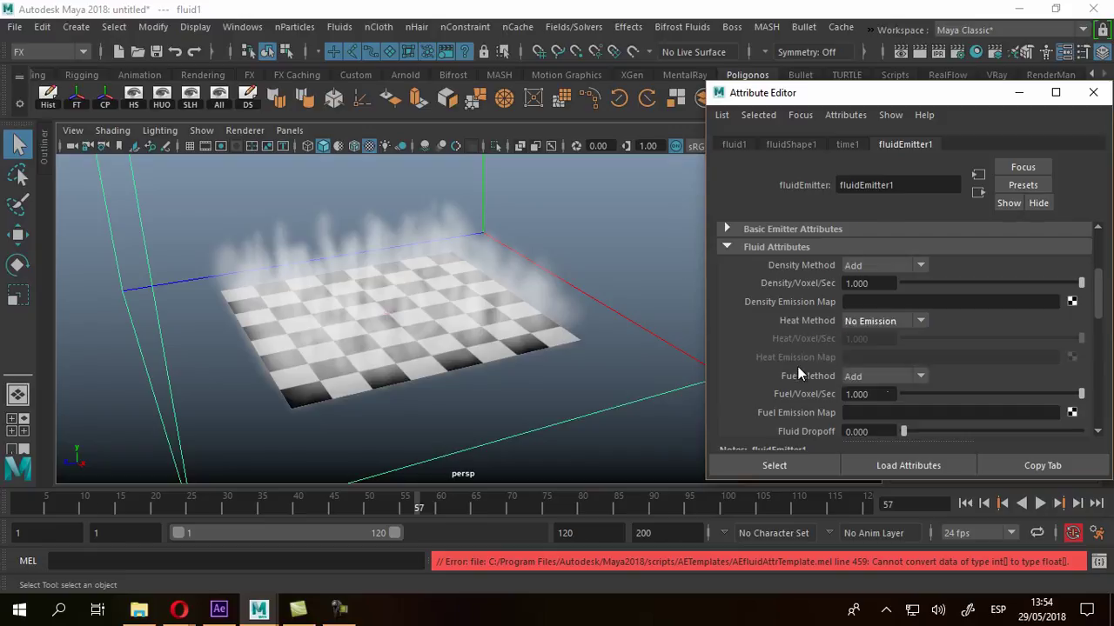
scroll(816, 362, down, 2)
click(876, 276)
click(877, 293)
Step: Expand the Basic Emitter Attributes and review the emitter's rate, turbulence and emission speed settings
scroll(916, 333, down, 2)
scroll(916, 333, up, 2)
scroll(917, 339, up, 5)
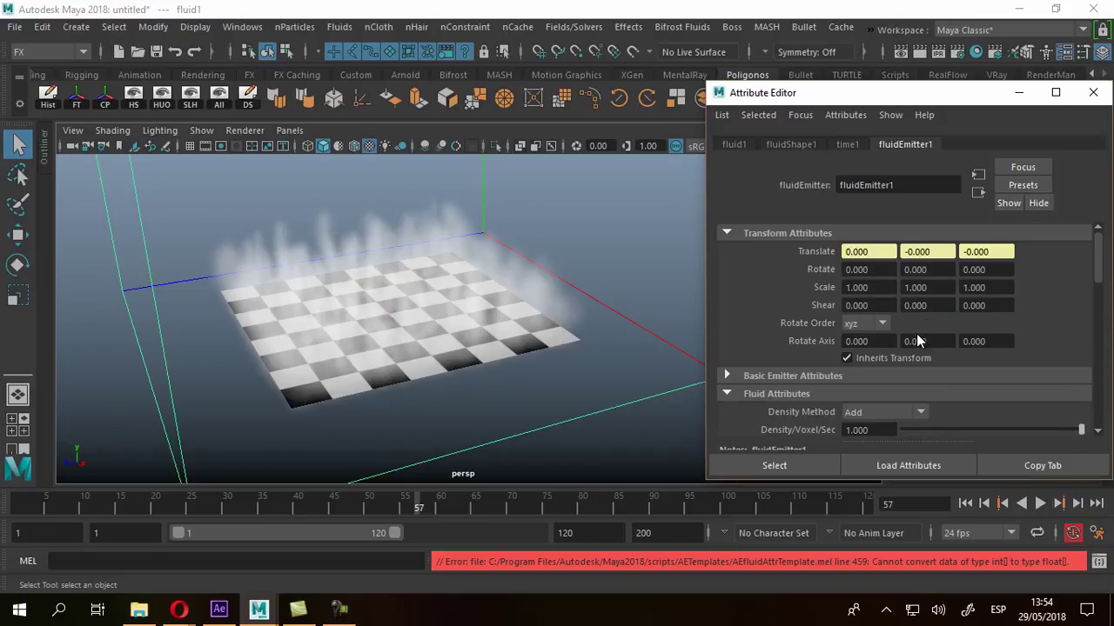
click(777, 377)
scroll(783, 291, down, 3)
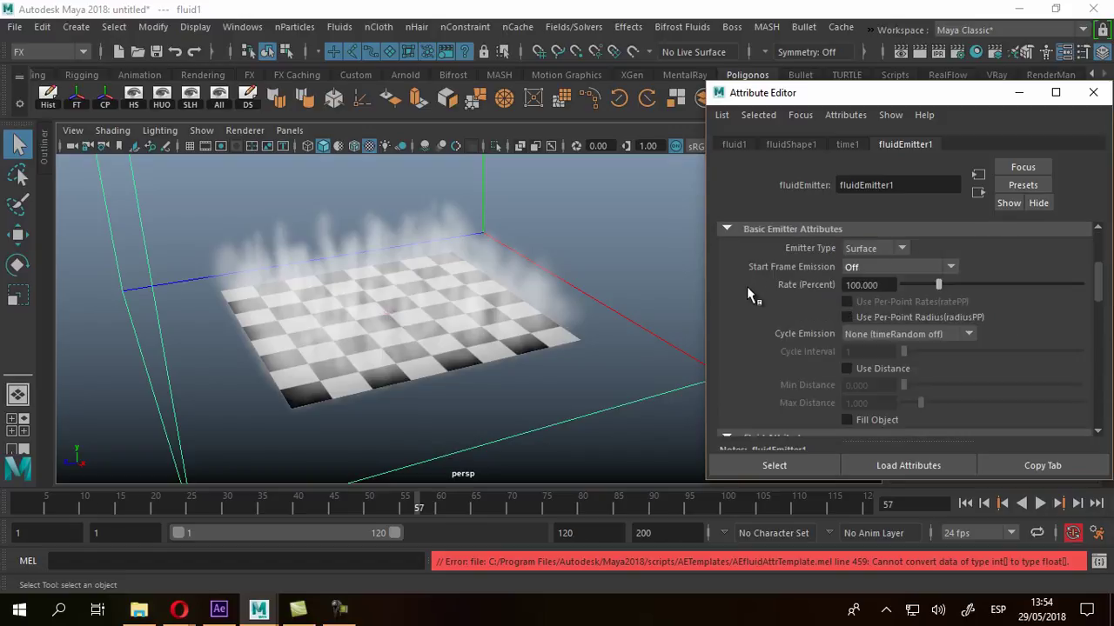
scroll(922, 287, down, 1)
scroll(950, 293, up, 2)
scroll(905, 322, down, 3)
scroll(895, 328, down, 10)
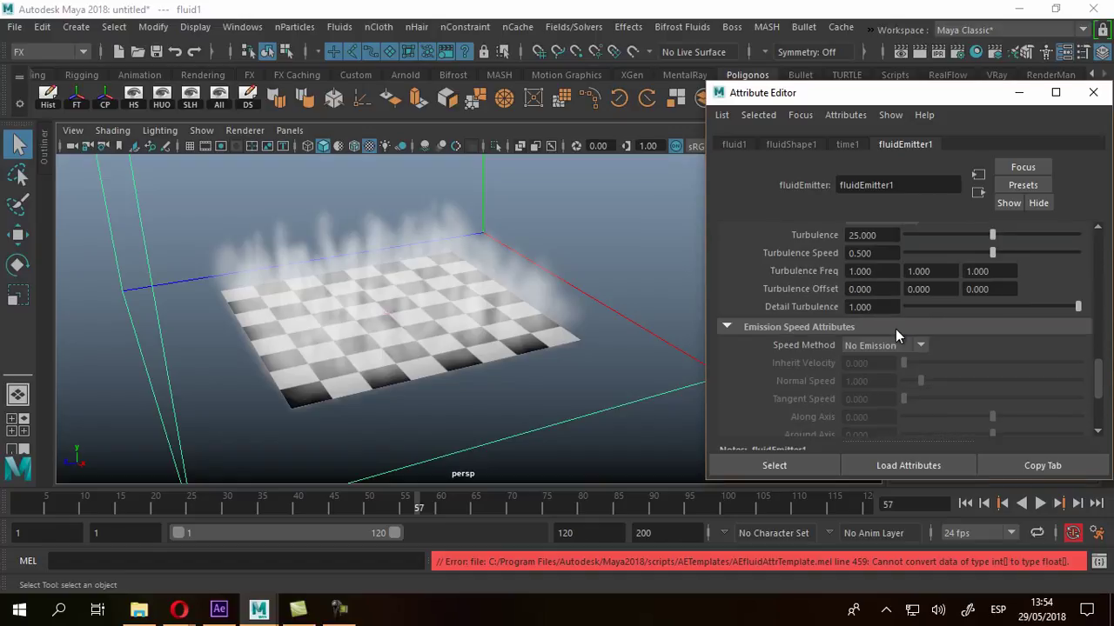
Step: Replay the simulation from the first frame, stop at frame 73, and inspect the turbulent smoke over the checkered plane
click(965, 503)
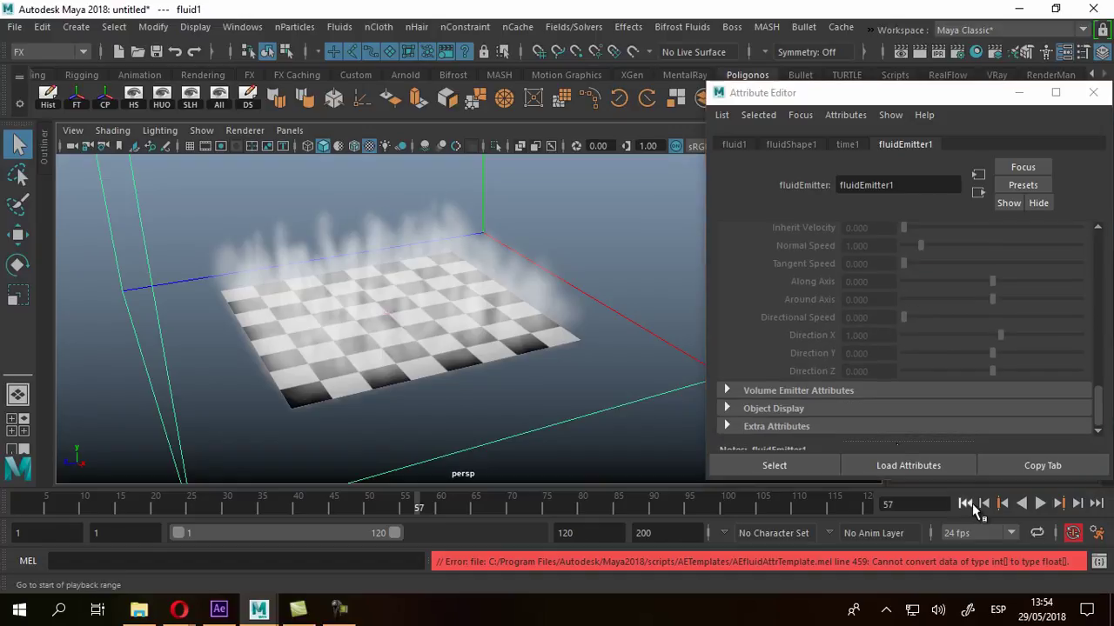
click(1039, 503)
alt+drag(532, 343, 553, 319)
alt+right_drag(553, 319, 428, 315)
alt+drag(428, 315, 510, 315)
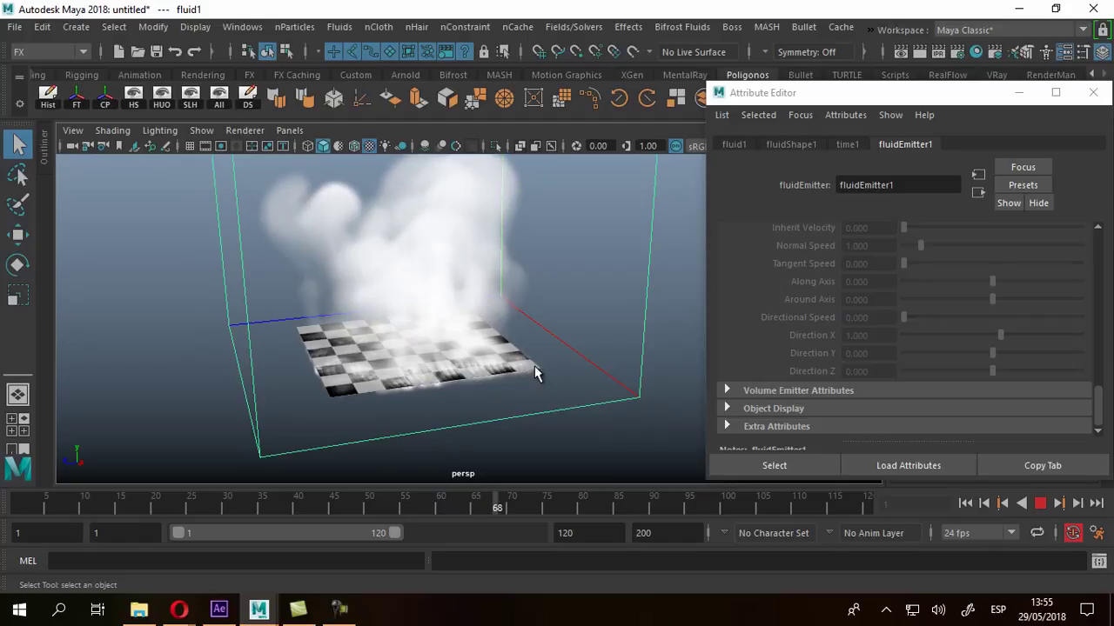
key(Escape)
alt+drag(492, 374, 545, 345)
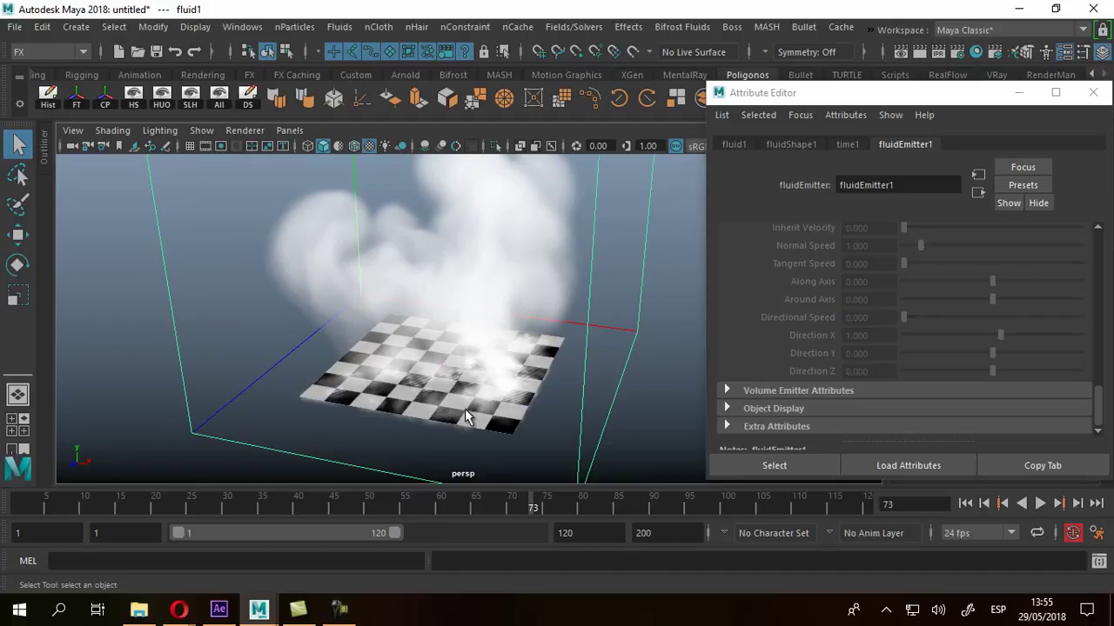
alt+drag(534, 394, 508, 362)
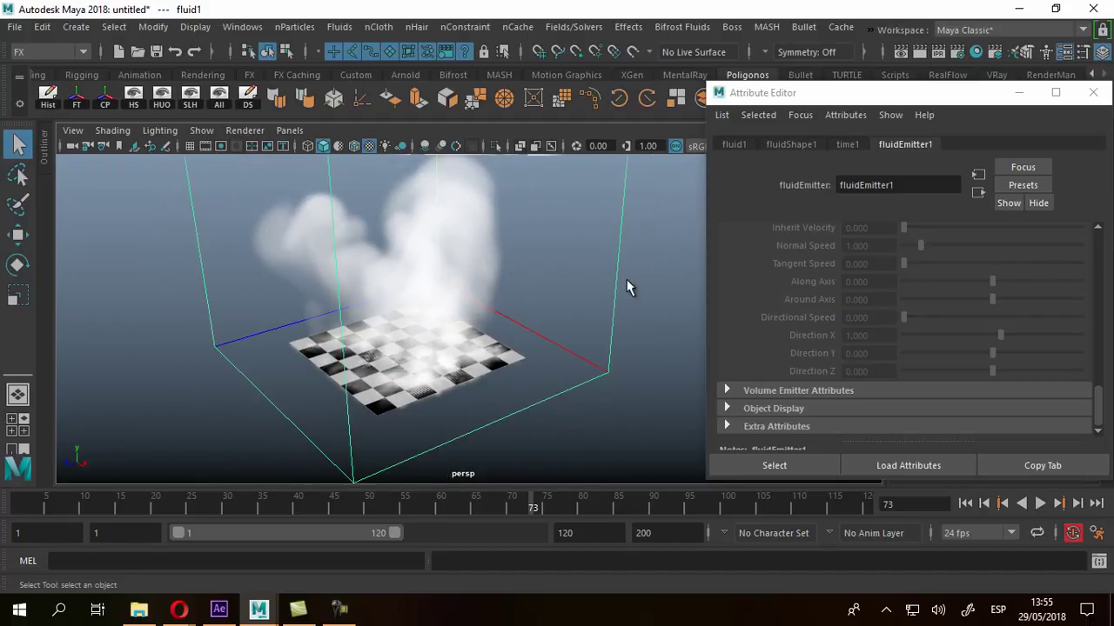
Step: Connect the checker1 texture from Hypershade to the fluid emitter's Density Emission Map
scroll(865, 296, up, 5)
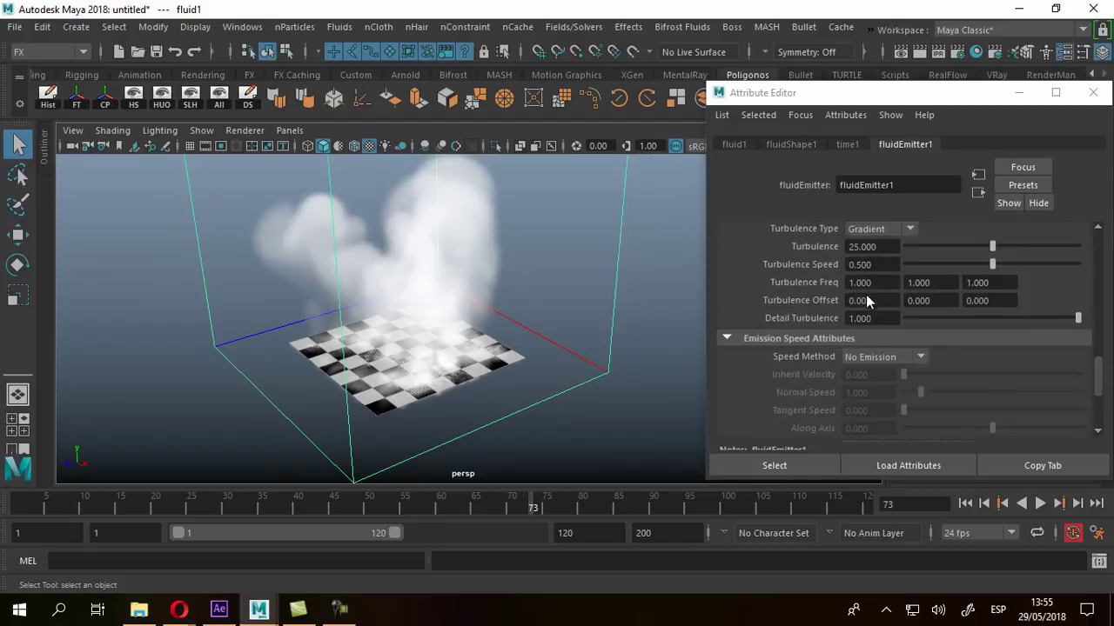
scroll(866, 294, up, 4)
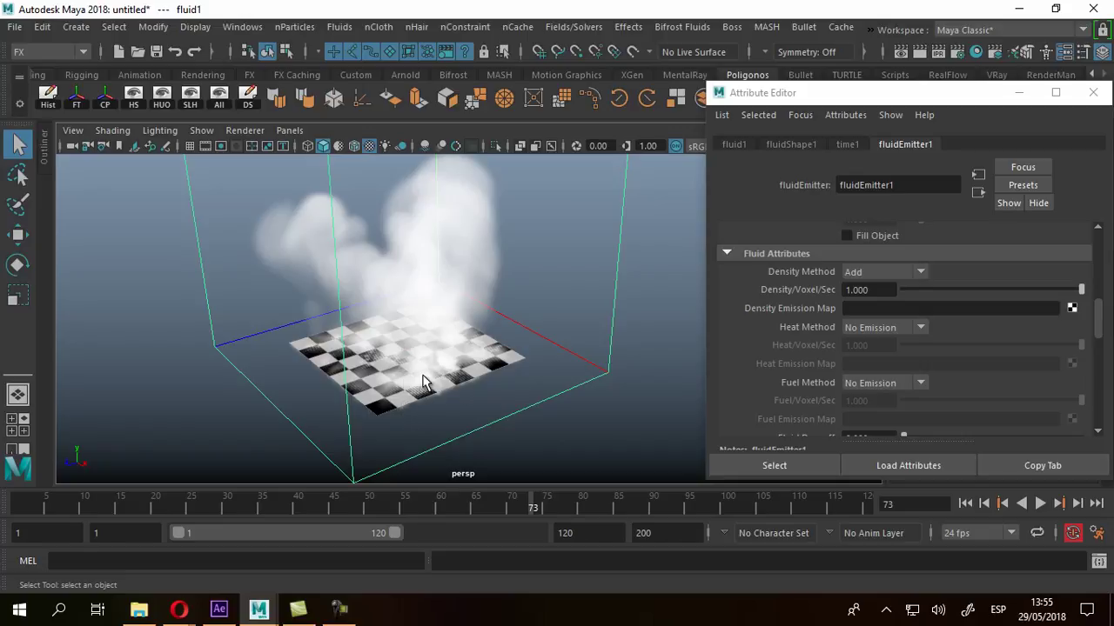
alt+drag(424, 405, 484, 344)
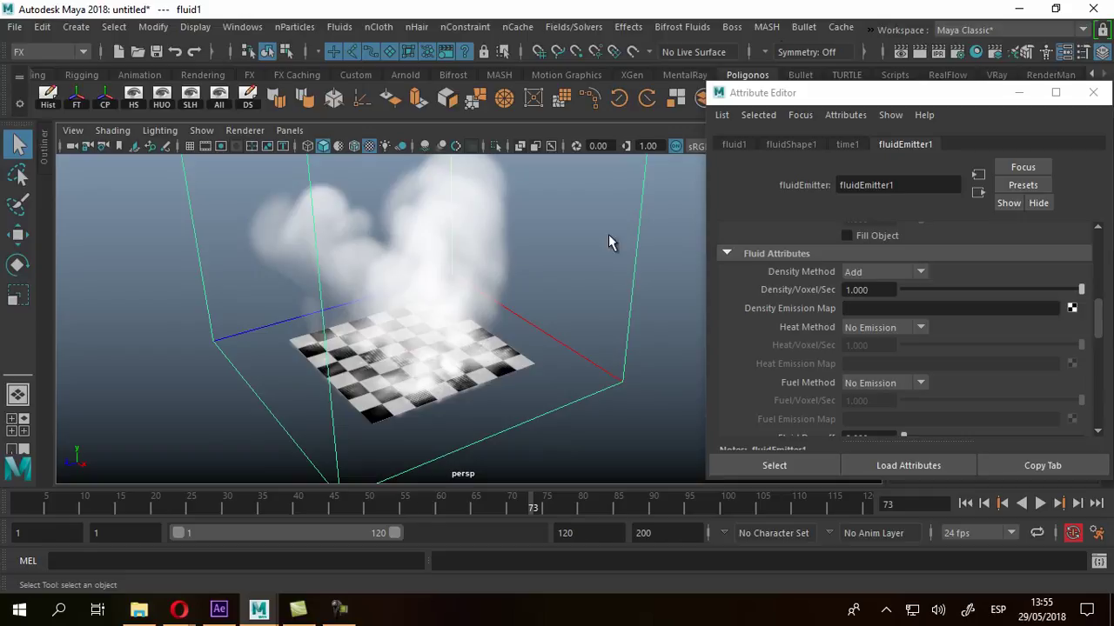
click(980, 52)
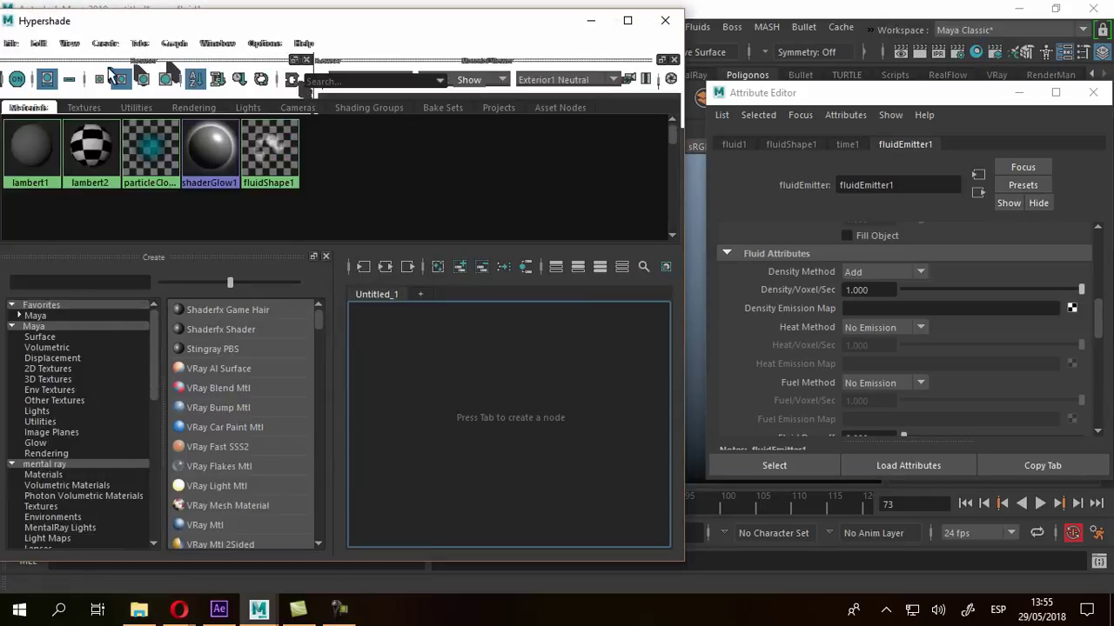
click(81, 107)
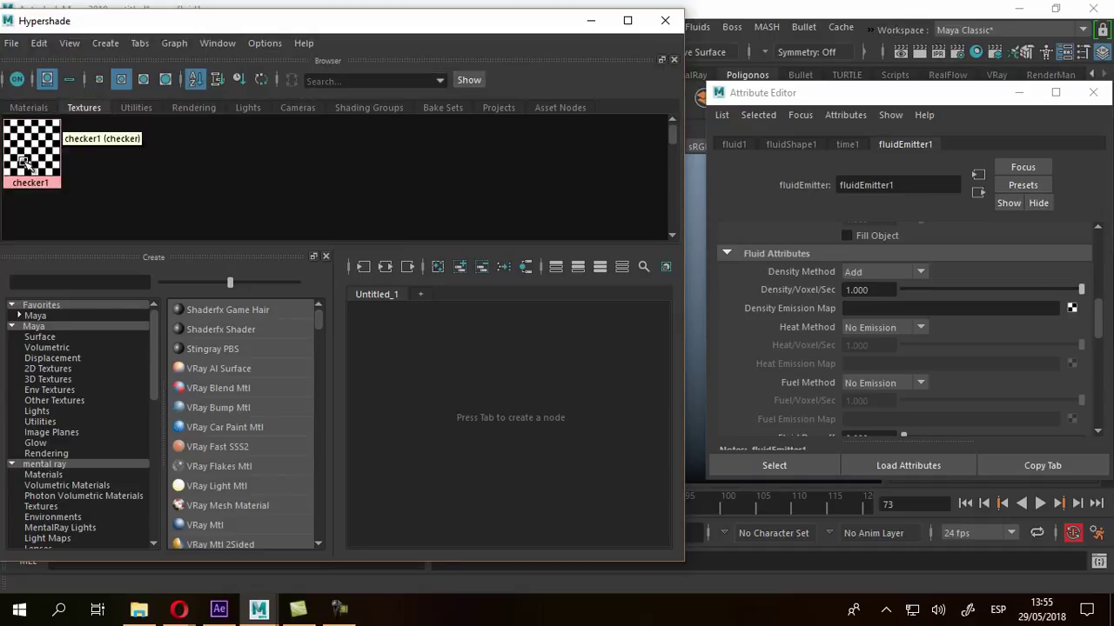
middle_drag(26, 155, 29, 164)
middle_drag(496, 123, 788, 309)
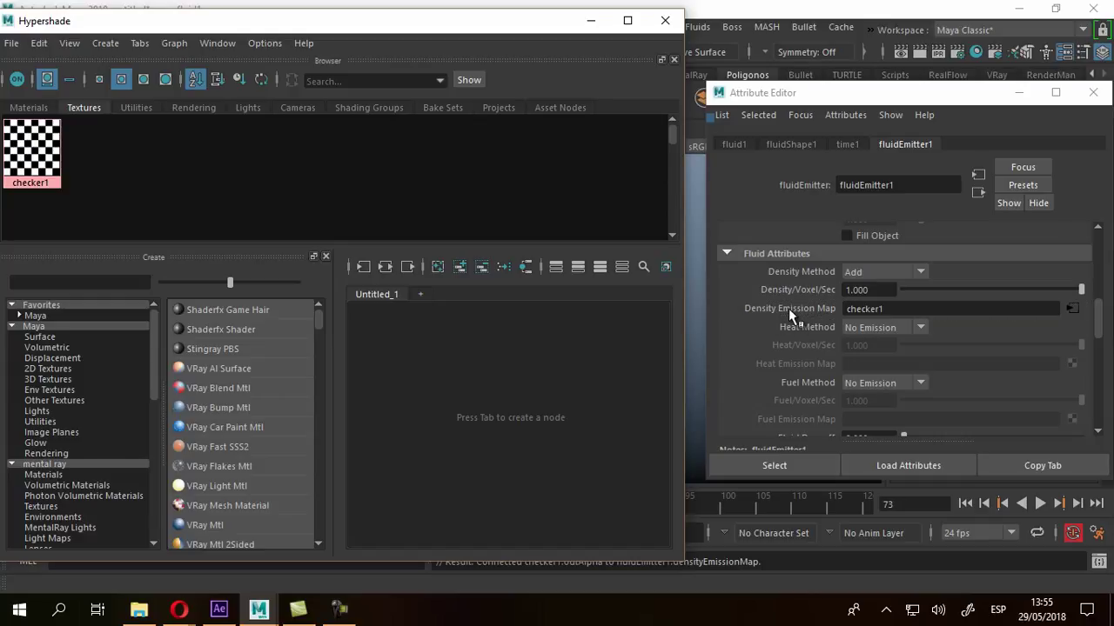
click(850, 309)
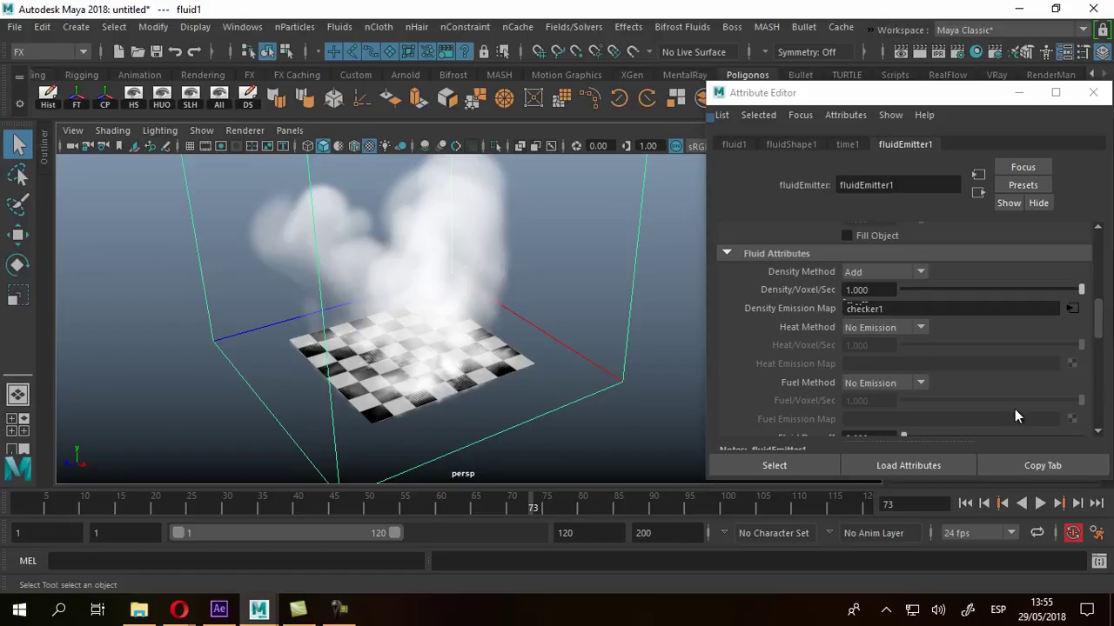
Step: Replay the simulation from the first frame, stop at frame 12, and examine the emission over the checker squares up close
click(965, 503)
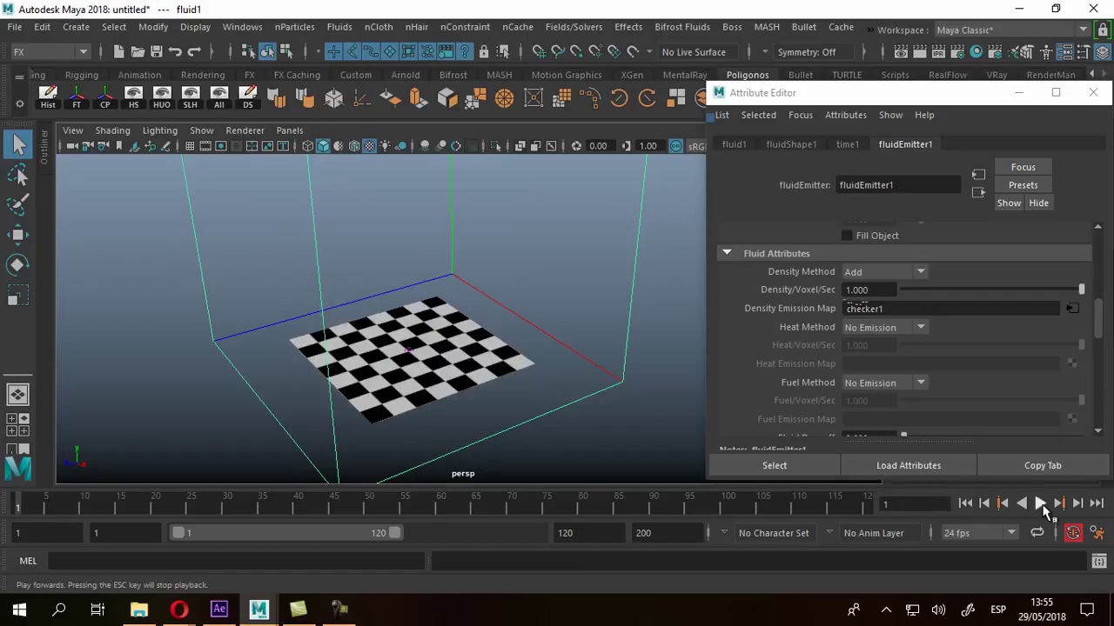
click(1040, 503)
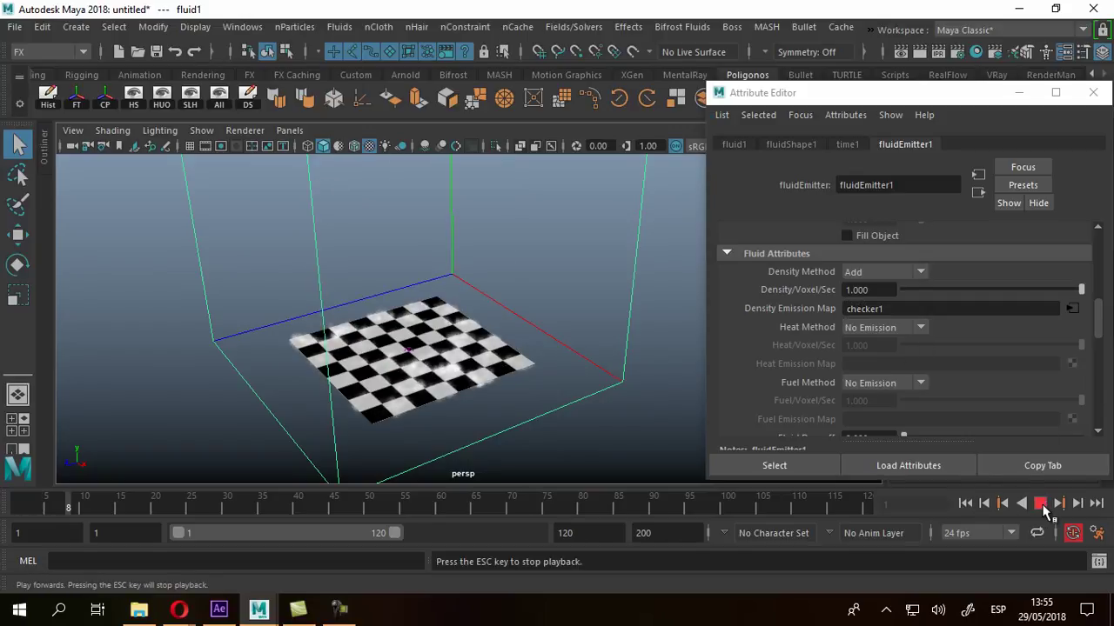
click(1045, 511)
alt+right_drag(368, 385, 410, 443)
alt+middle_drag(410, 443, 388, 328)
alt+drag(388, 328, 548, 346)
alt+middle_drag(548, 345, 470, 308)
alt+right_drag(470, 308, 584, 354)
alt+drag(522, 341, 460, 322)
alt+middle_drag(457, 319, 467, 318)
alt+drag(467, 318, 472, 350)
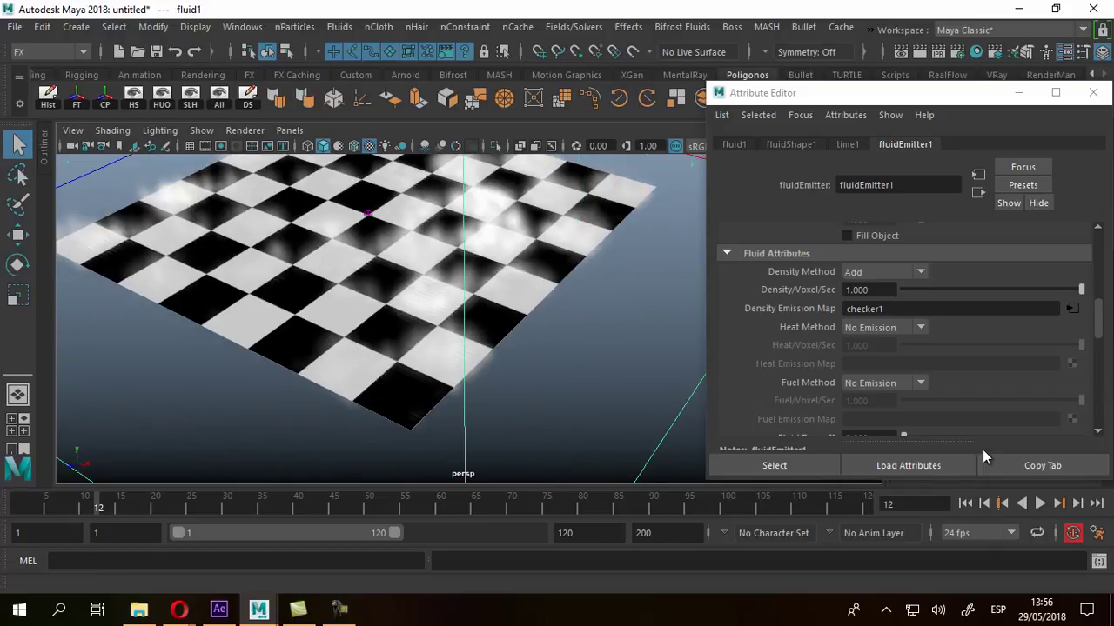
Step: Continue the simulation to frame 26, switch to shaded display without textures, and inspect the smoke pattern from above
click(1040, 503)
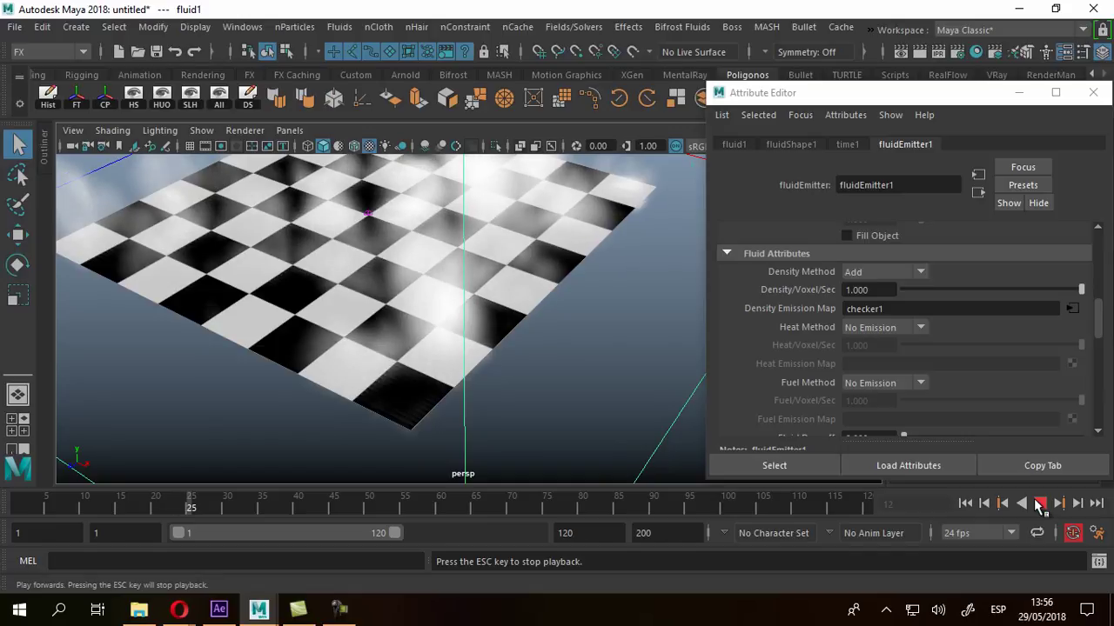
click(1040, 502)
alt+drag(427, 293, 447, 318)
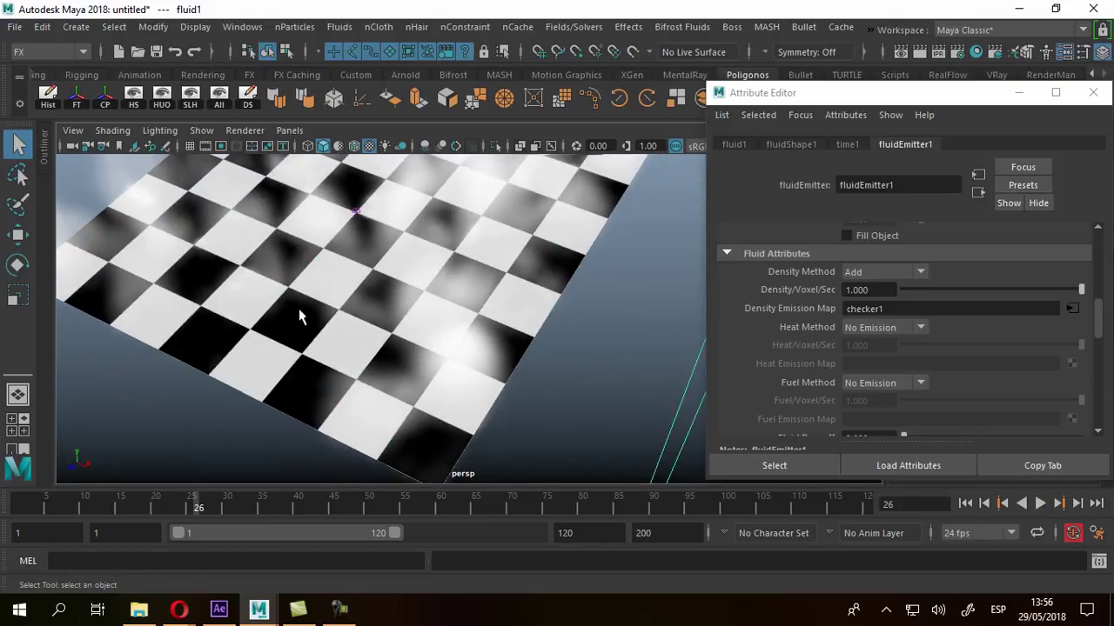
key(5)
alt+drag(269, 316, 316, 343)
mouse_move(484, 315)
alt+mouse_down()
mouse_move(542, 325)
mouse_move(526, 362)
alt+mouse_up()
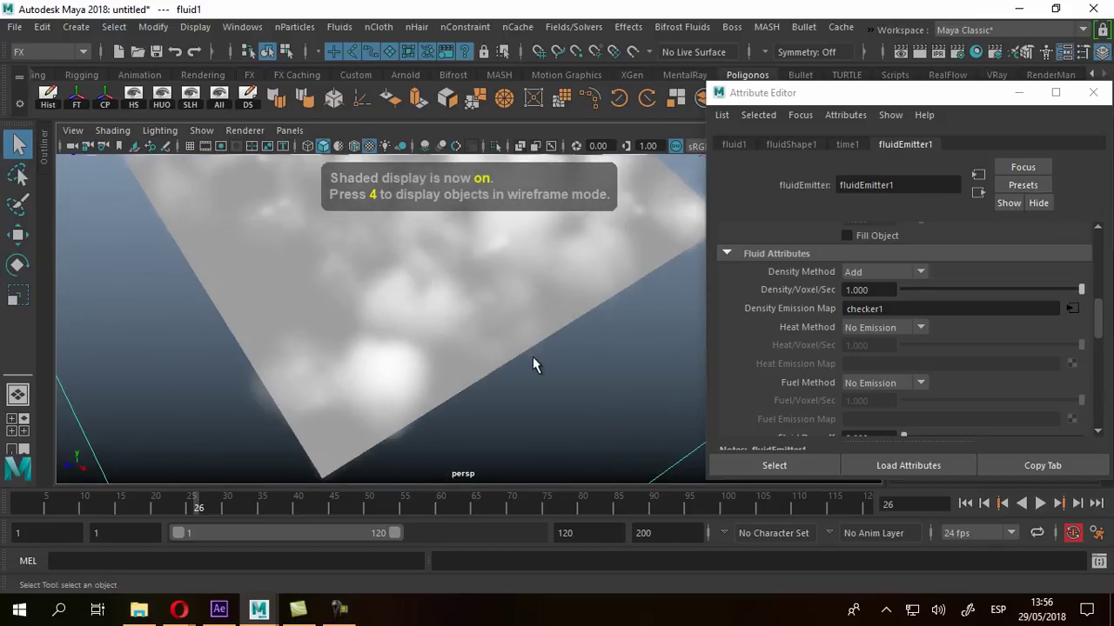
alt+right_drag(526, 362, 321, 301)
alt+drag(321, 301, 427, 331)
alt+middle_drag(427, 331, 441, 392)
alt+drag(441, 392, 480, 348)
Step: Run the simulation on to frame 58 and examine the rising smoke from an oblique angle
click(1040, 503)
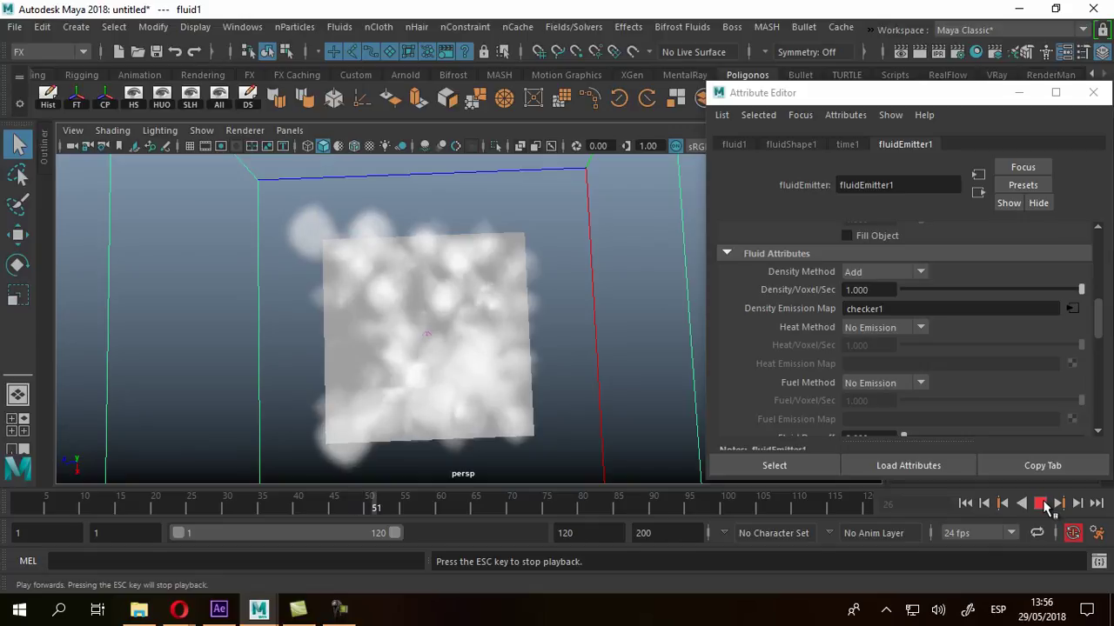
click(1042, 504)
alt+drag(513, 296, 522, 348)
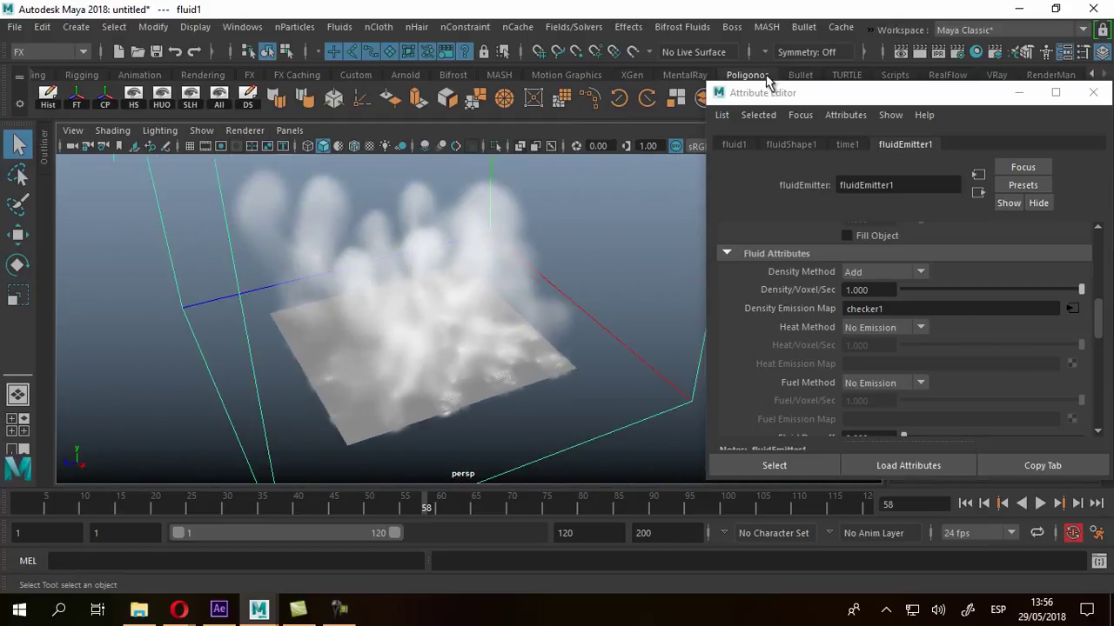
Step: Create a ramp node of the Texture type in the Hypershade node graph
click(976, 52)
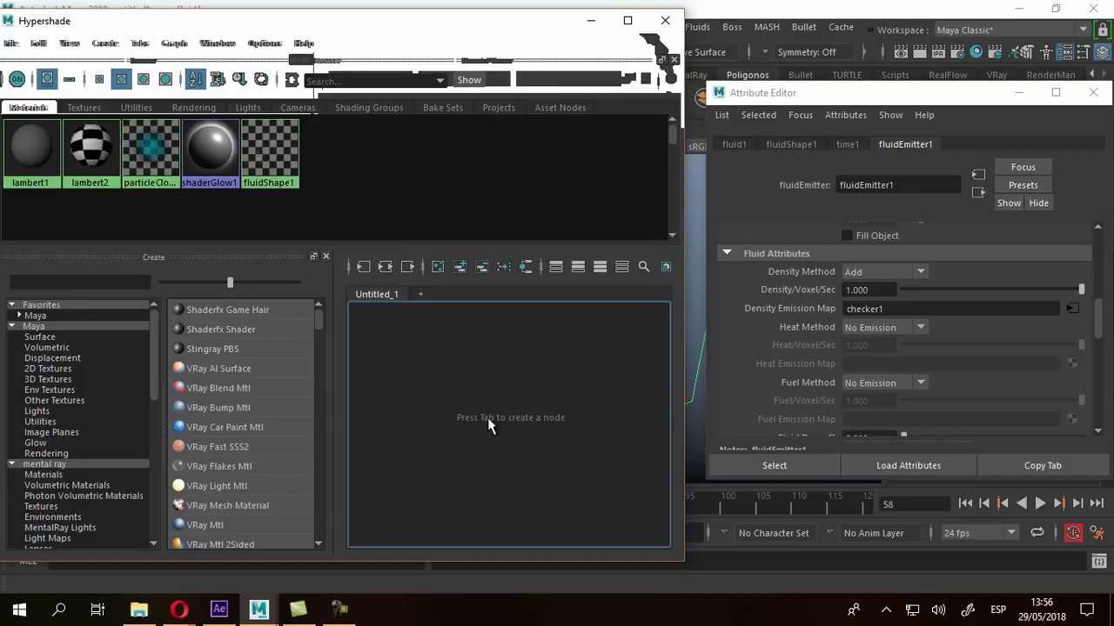
key(Tab)
text(r)
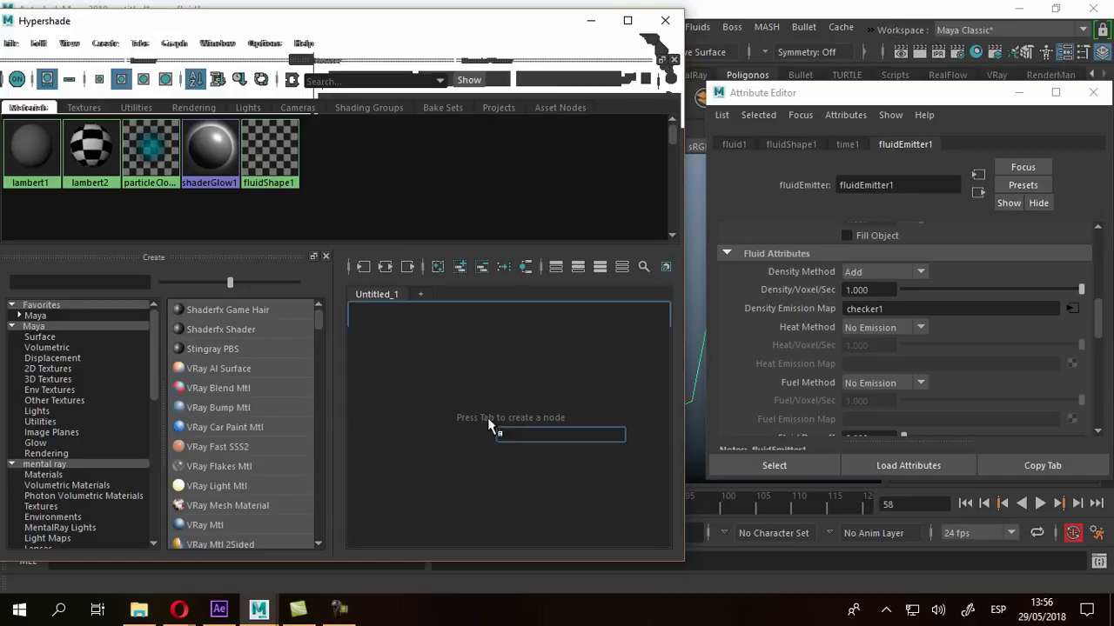
text(amp)
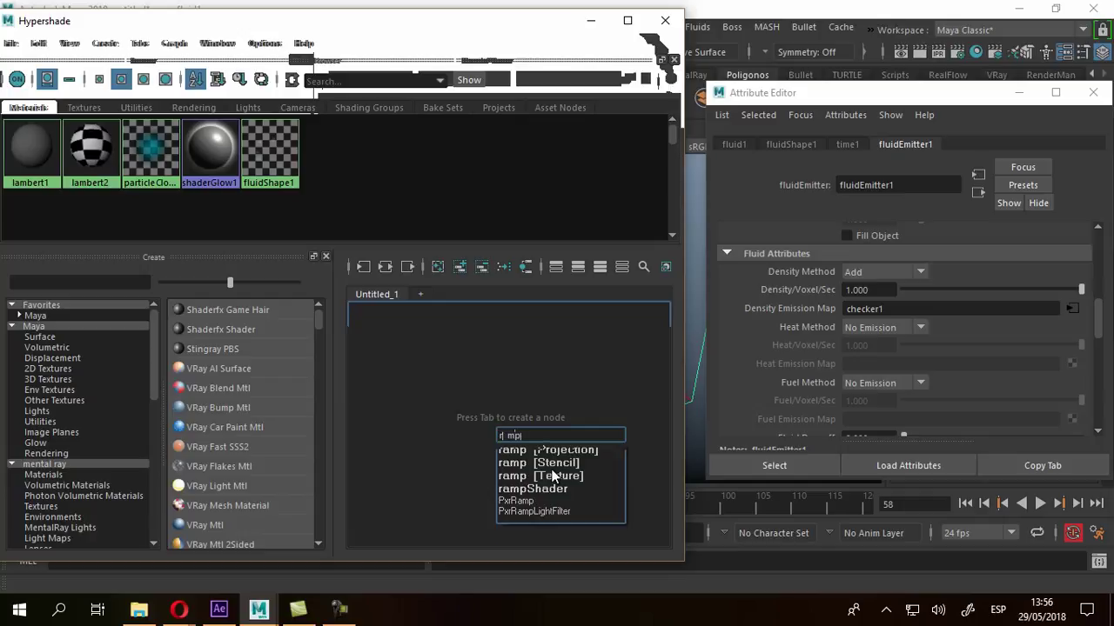
click(524, 478)
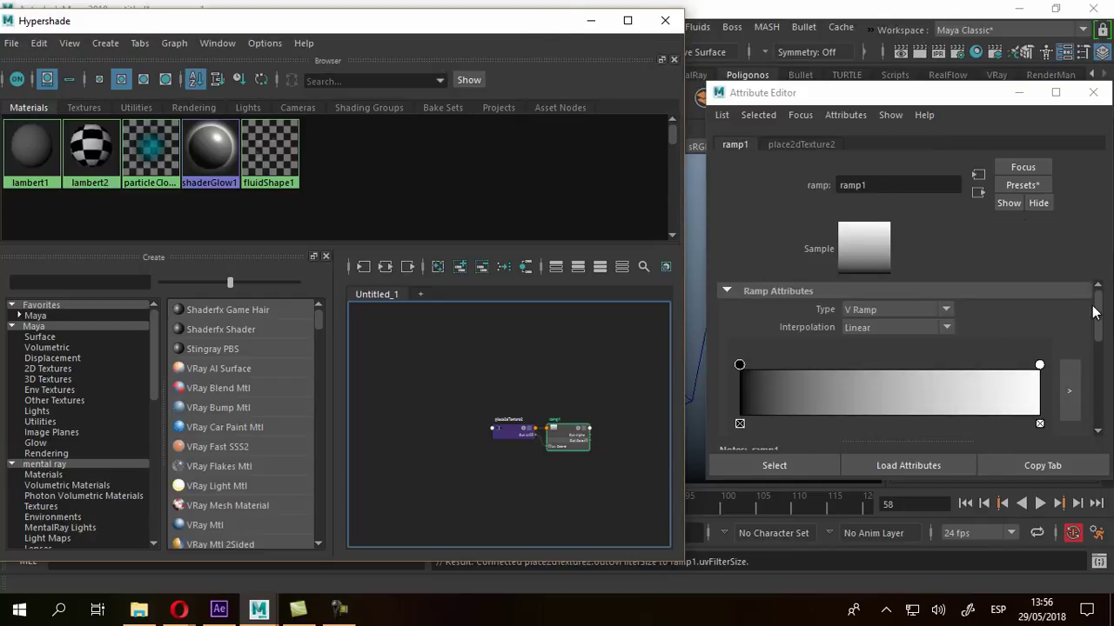
Step: Reselect the fluid container and show its emitter's Fluid Attributes beside an enlarged view of the ramp node
click(1093, 92)
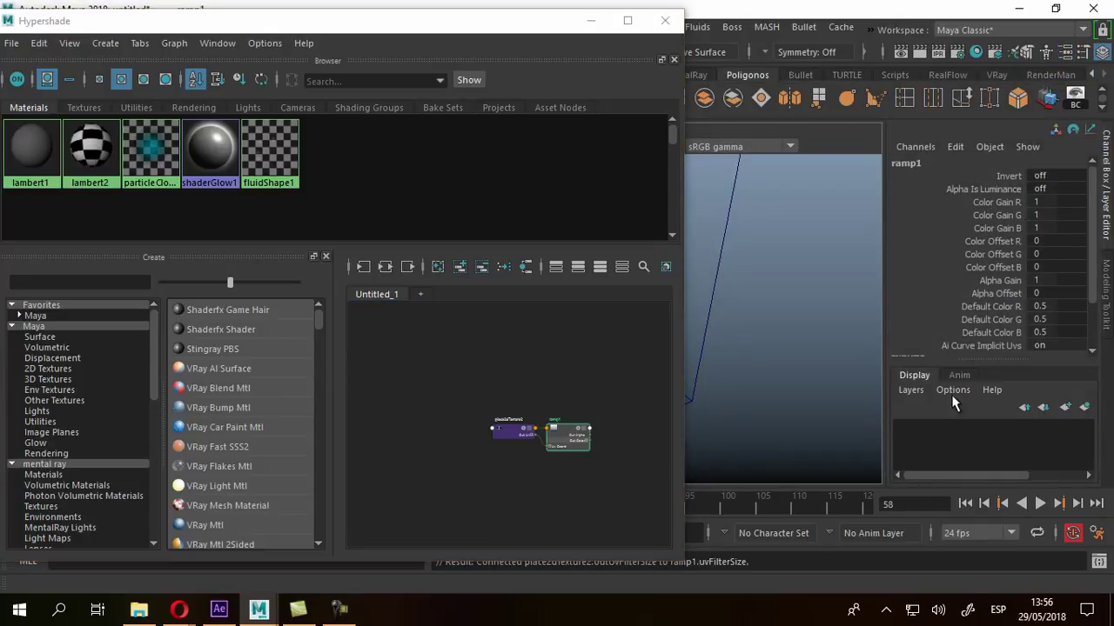
click(755, 268)
key(ctrl+a)
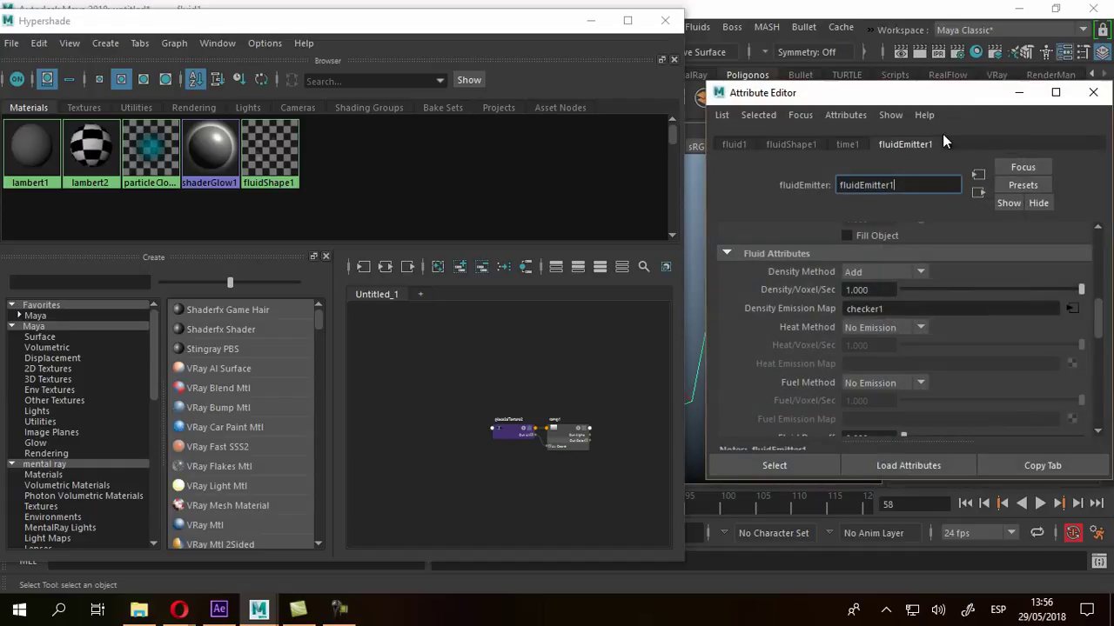
scroll(899, 417, down, 2)
scroll(922, 389, up, 2)
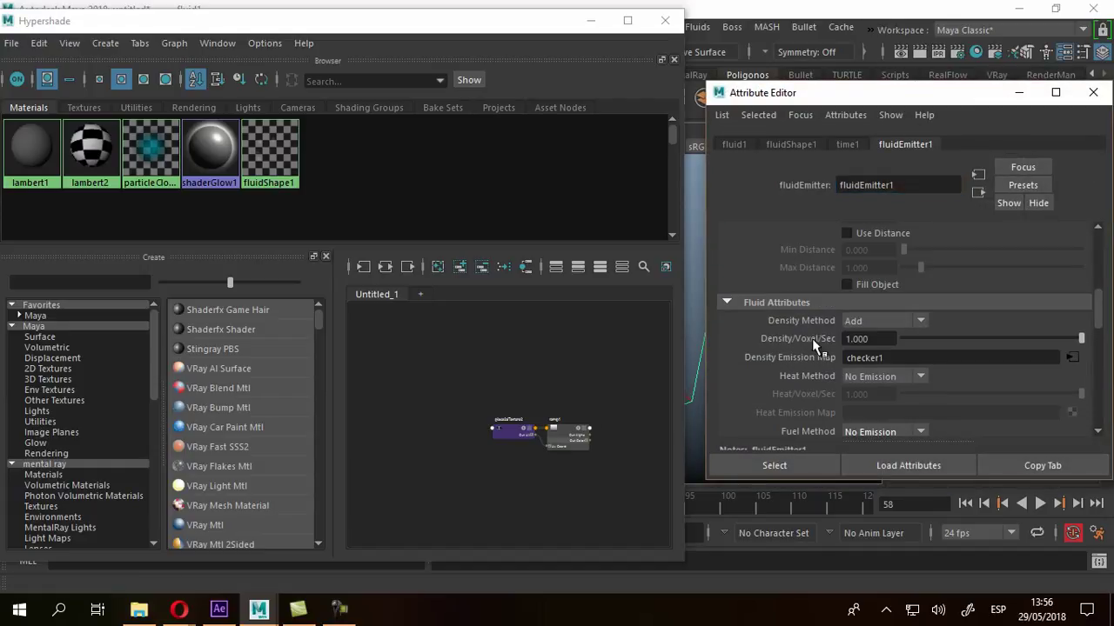
scroll(567, 467, up, 5)
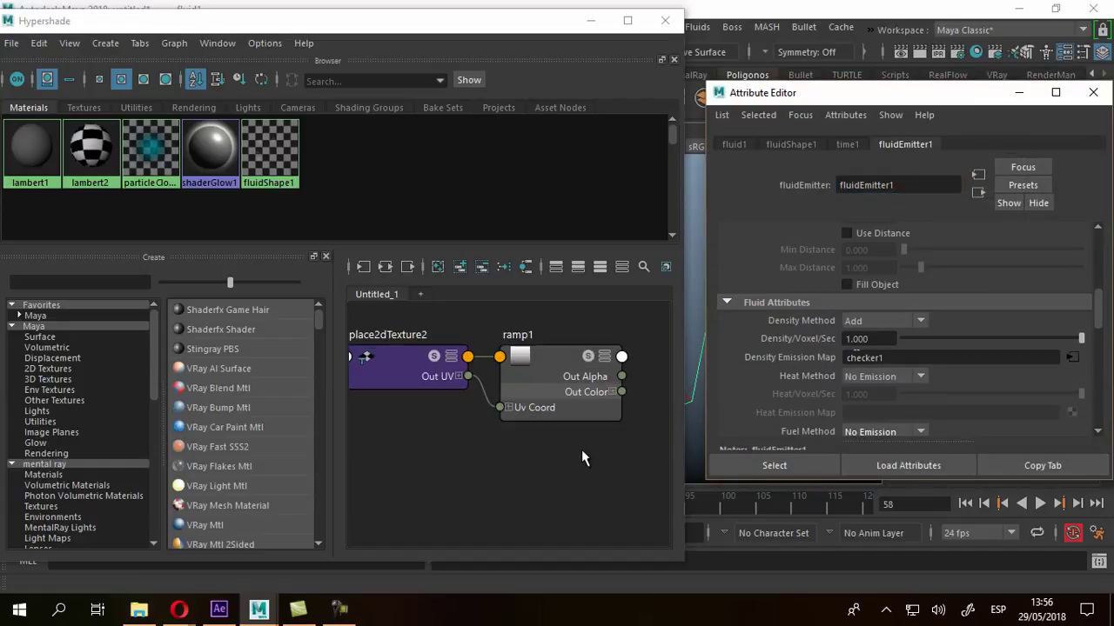
Step: Try to connect the ramp node's output directly to the emitter's Density Emission Map
click(412, 366)
drag(542, 373, 528, 381)
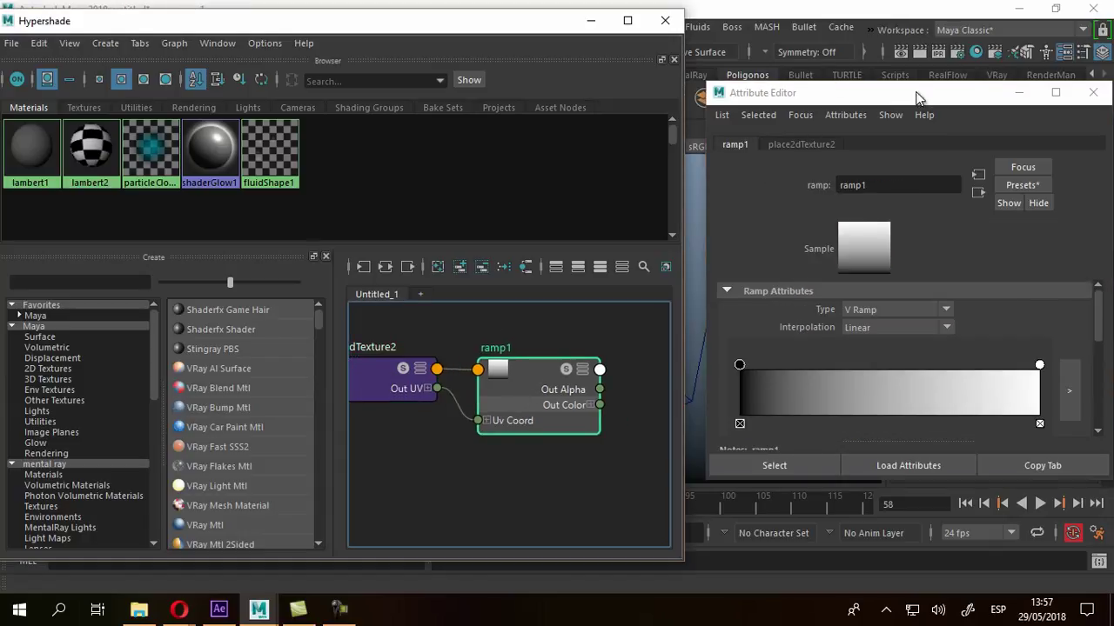
click(696, 363)
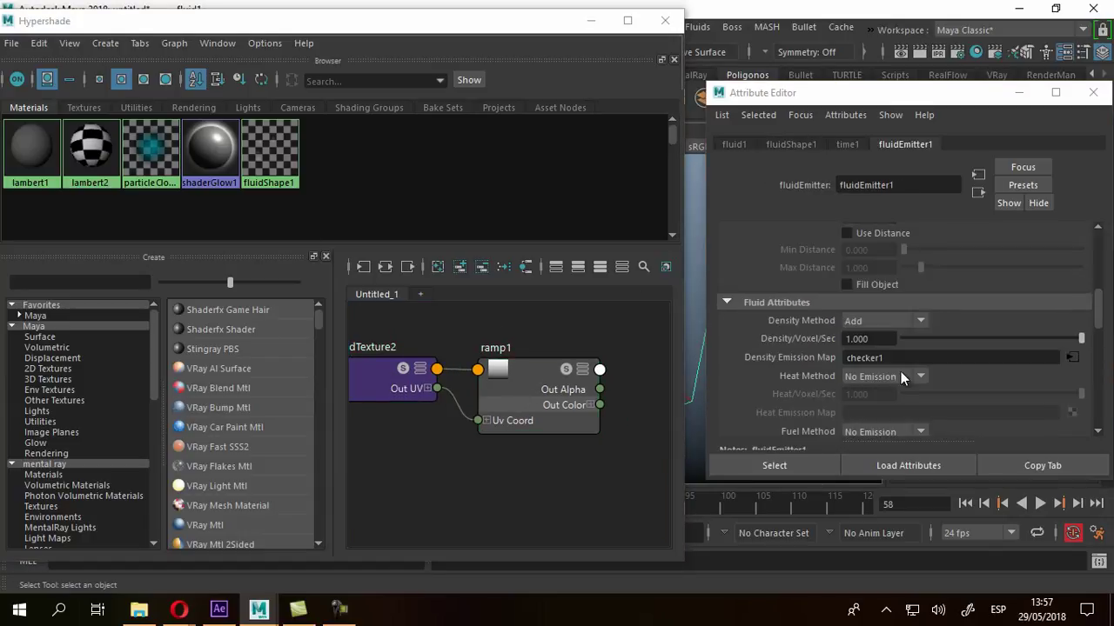
click(602, 370)
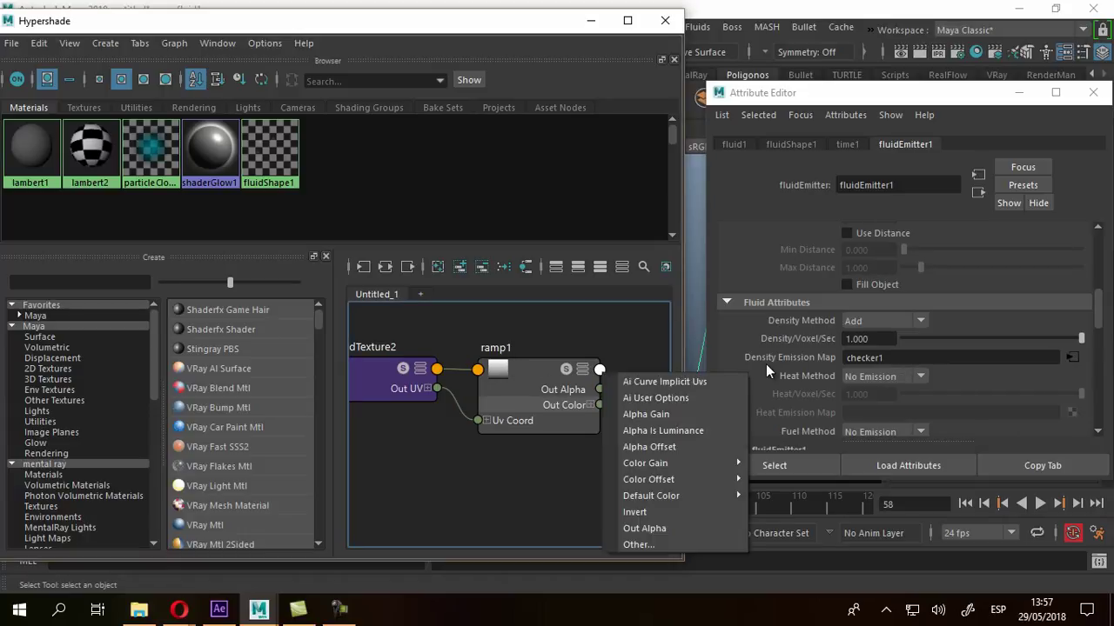
click(613, 349)
click(599, 369)
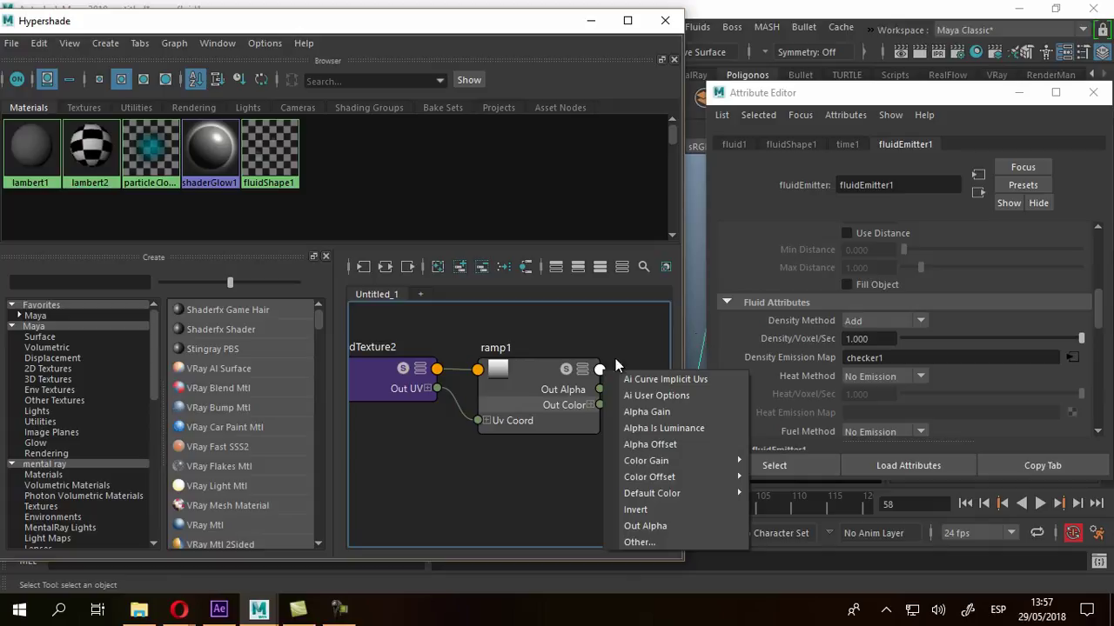
click(542, 385)
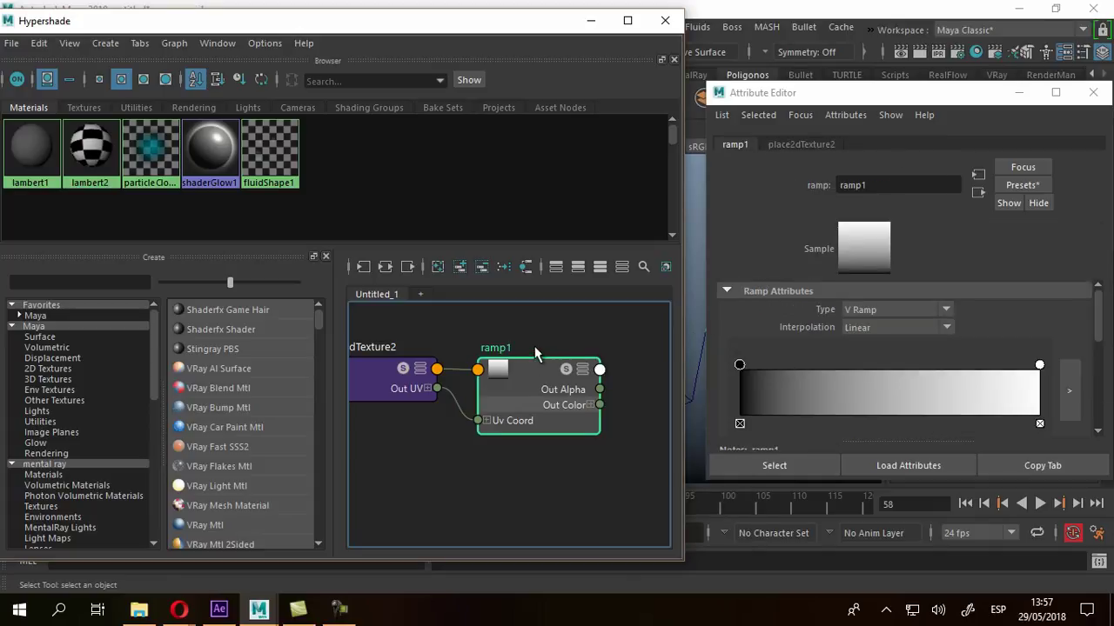
Step: Break the checker connection on the fluid emitter's Density Emission Map and assign ramp1 in its place
drag(688, 336, 661, 341)
click(704, 374)
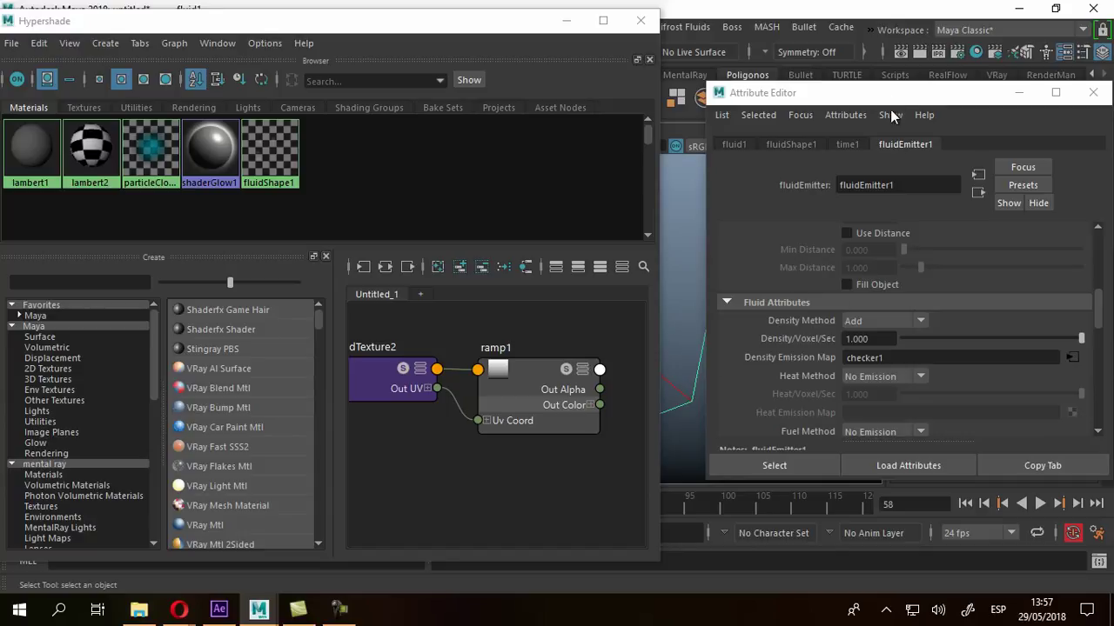
right_click(799, 356)
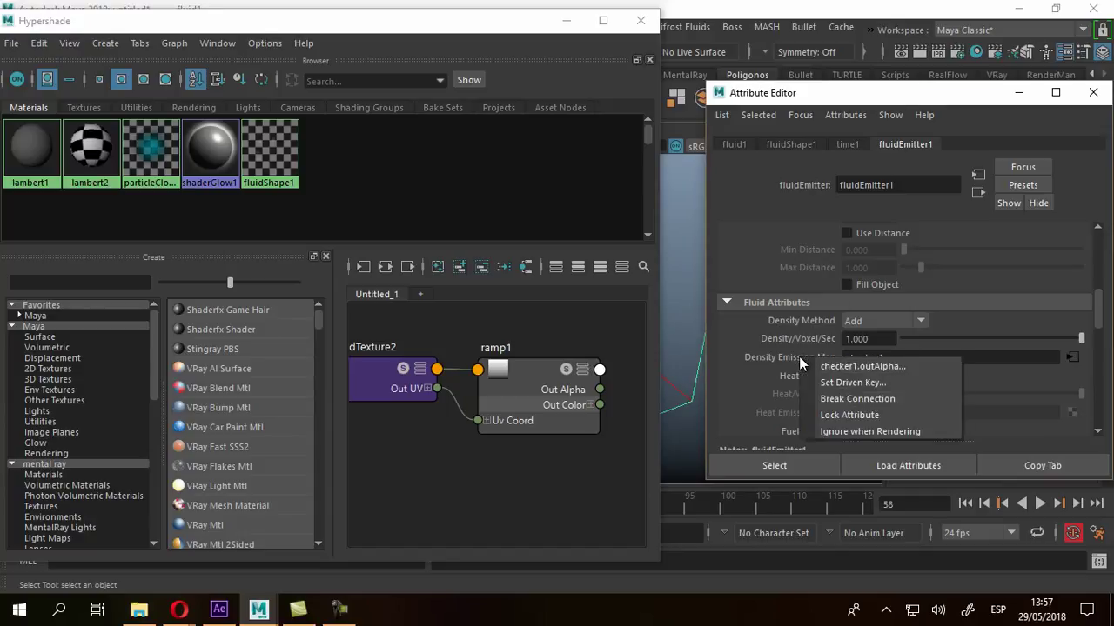
click(848, 400)
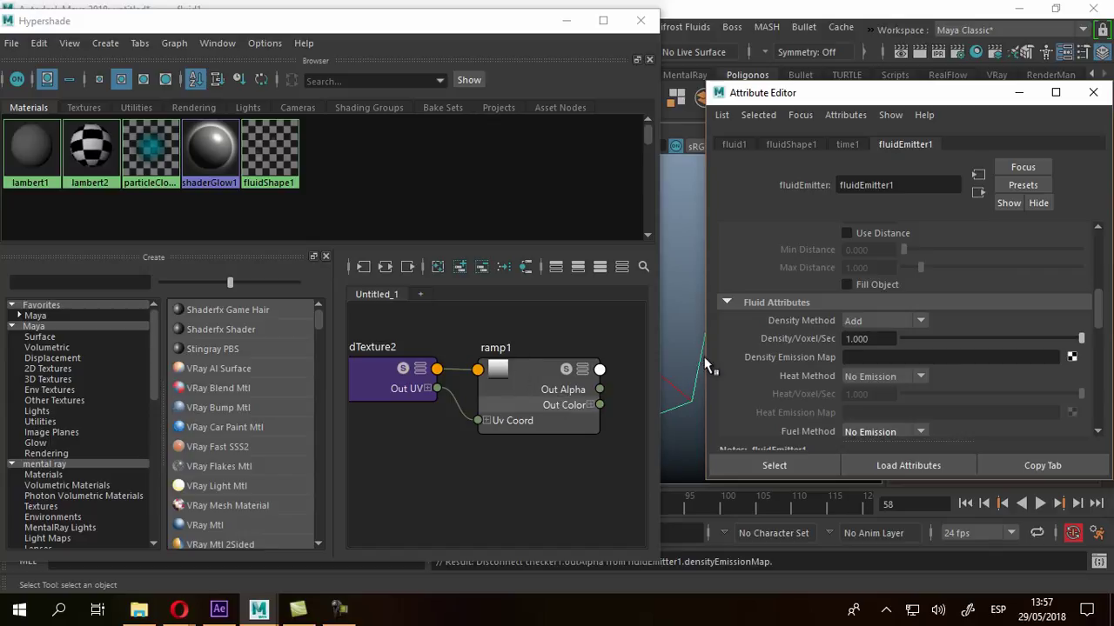
click(853, 358)
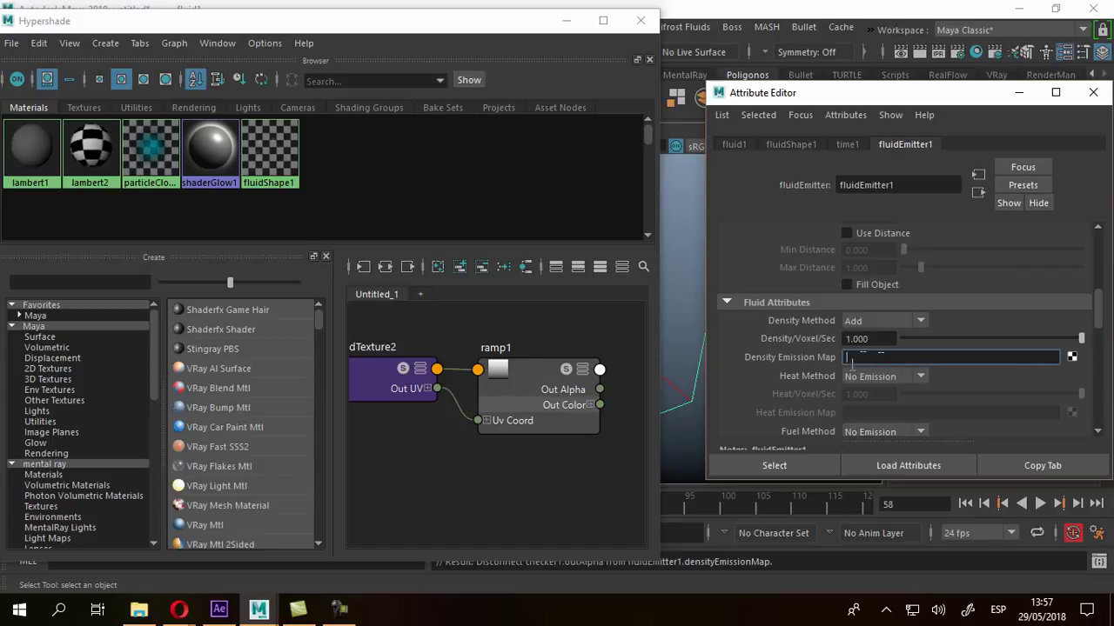
text(ramp1)
key(Return)
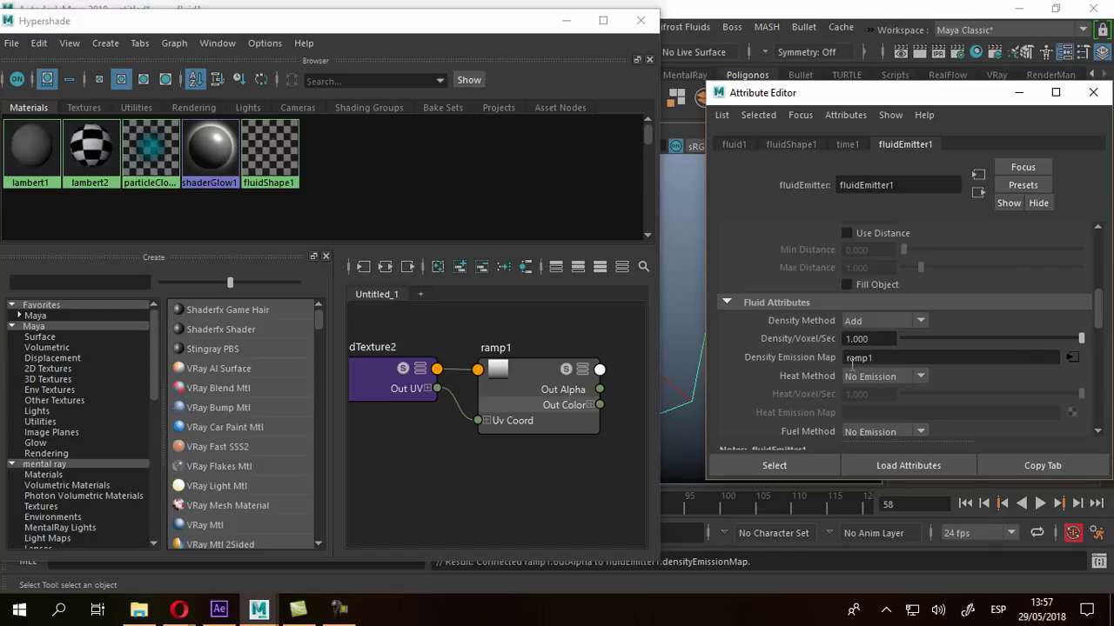
Step: Close Hypershade, return the simulation to the first frame, and switch the viewport back to textured display
click(641, 20)
click(964, 502)
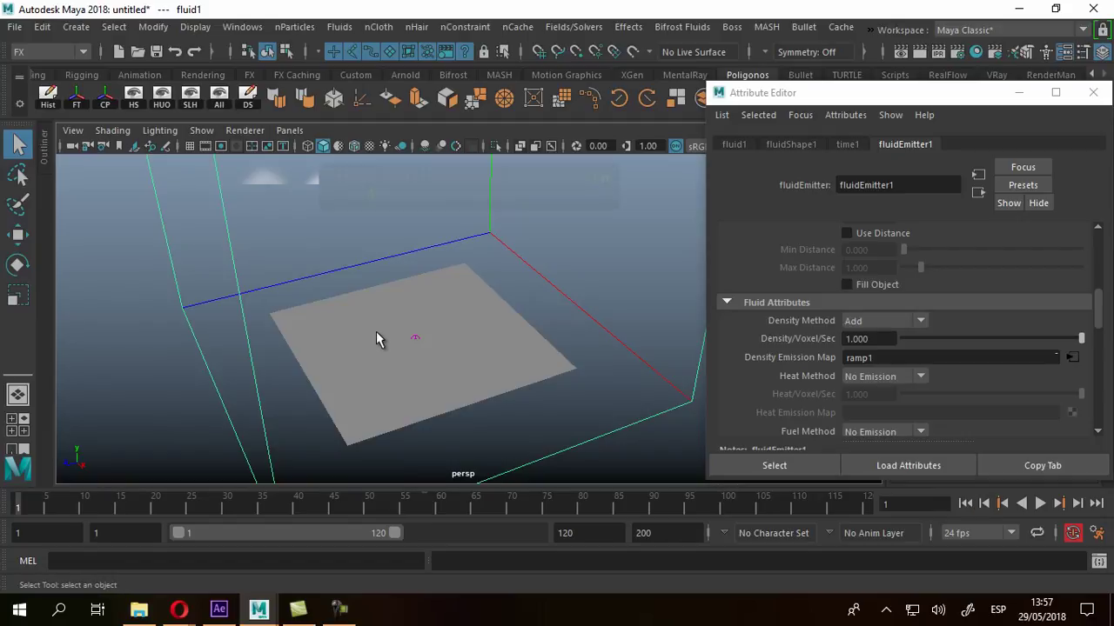
key(6)
alt+drag(497, 386, 487, 363)
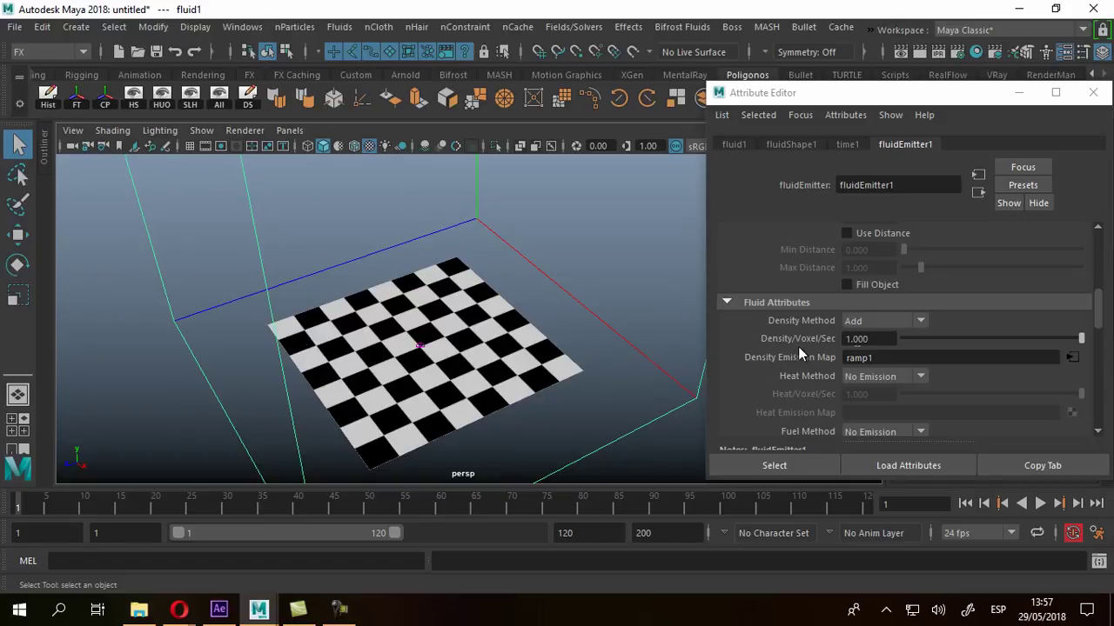
Step: Break the checker texture connection on the Color of the plane's lambert2 material
click(370, 347)
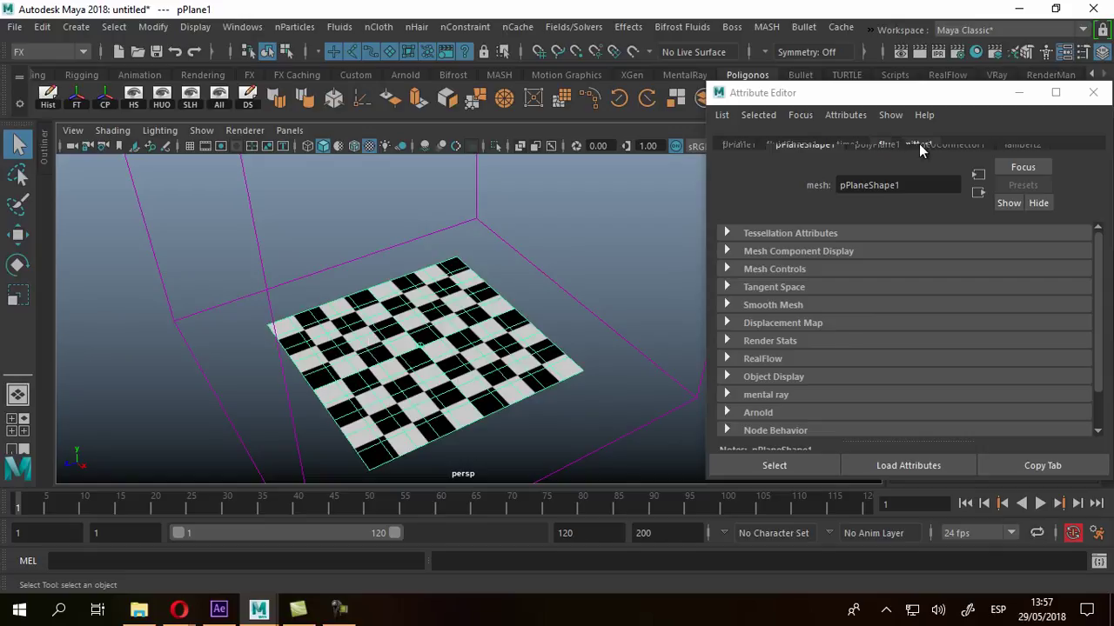
click(1017, 144)
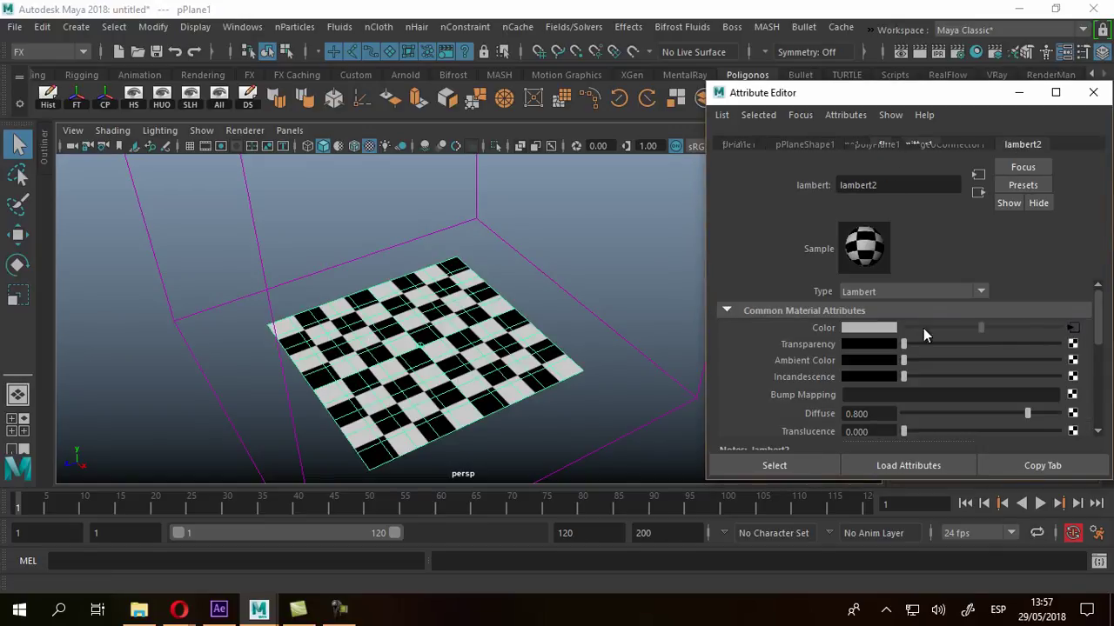
right_click(818, 334)
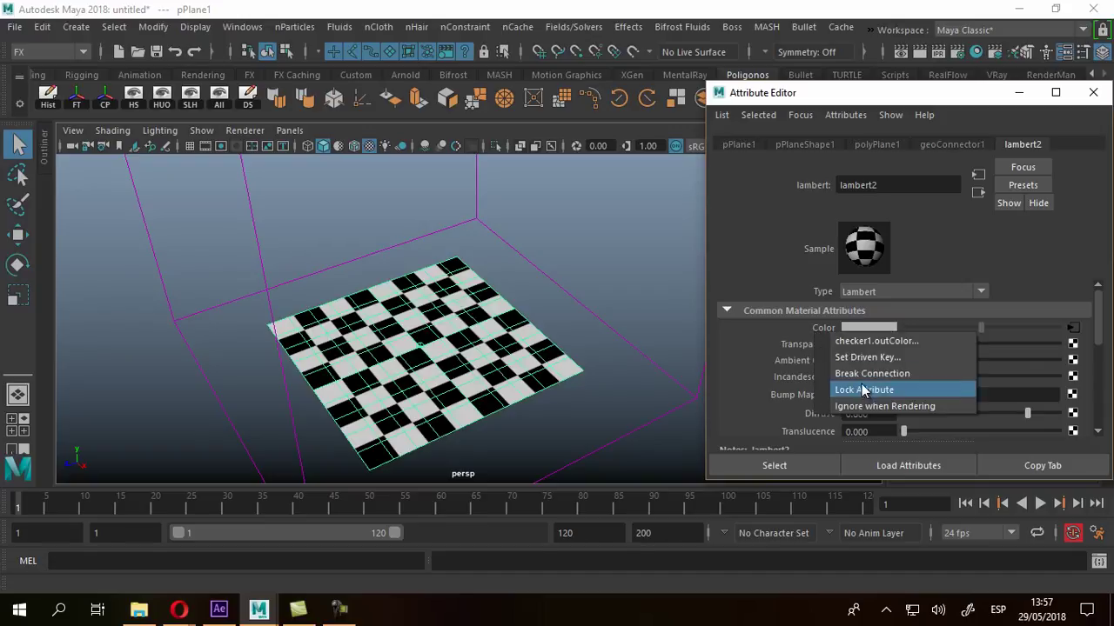
click(864, 377)
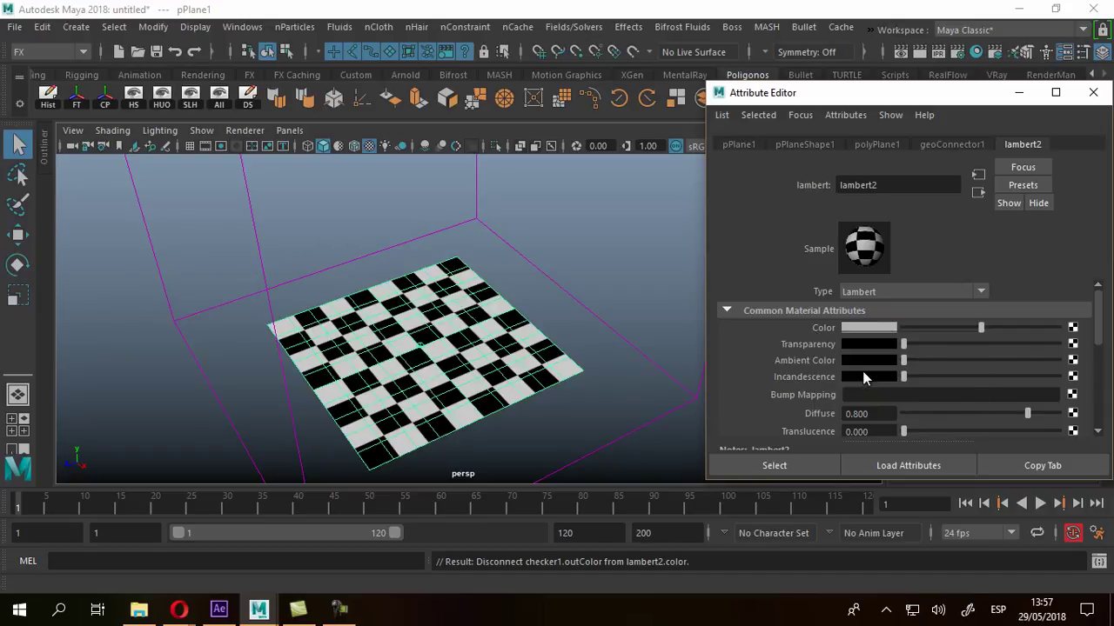
Step: Try to map lambert2's Color with a File texture whose image name is ramp1, and return to the material
click(1072, 328)
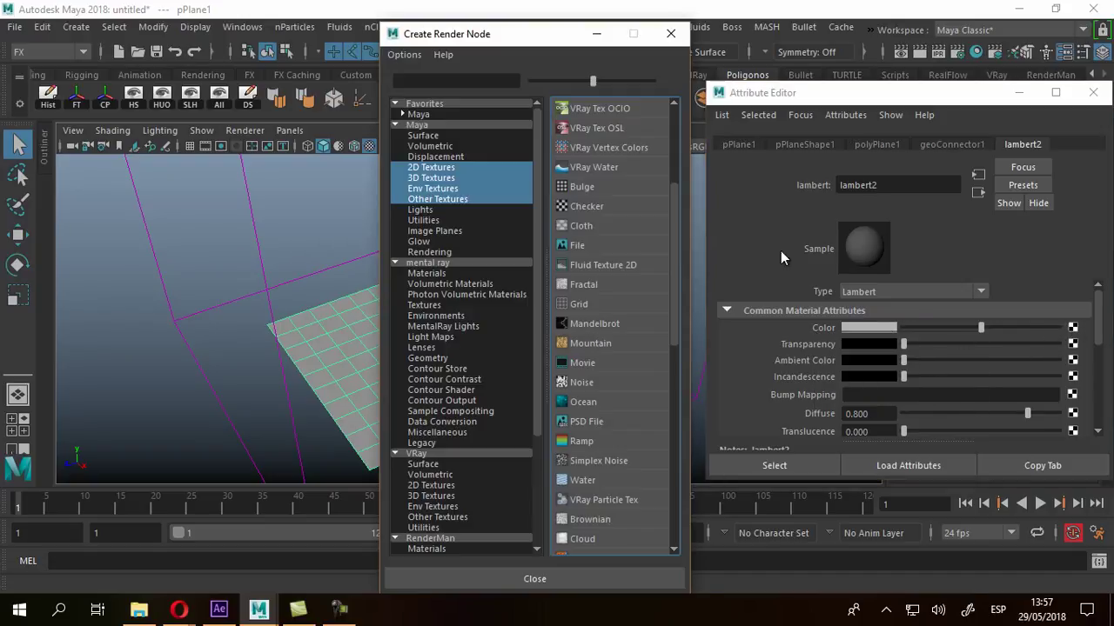
click(582, 248)
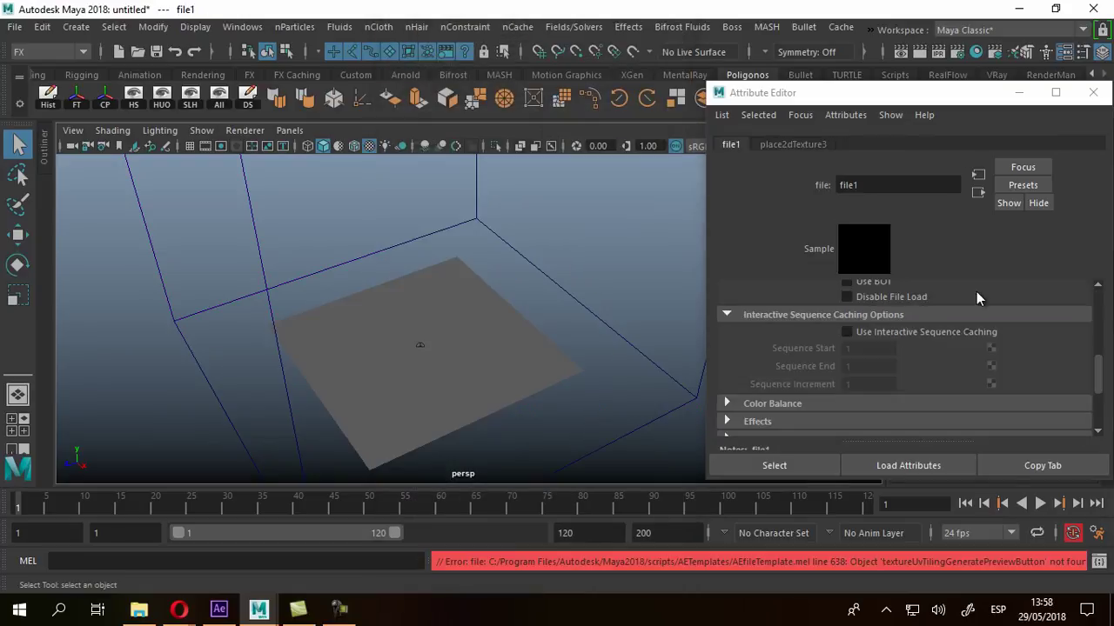
scroll(981, 338, up, 5)
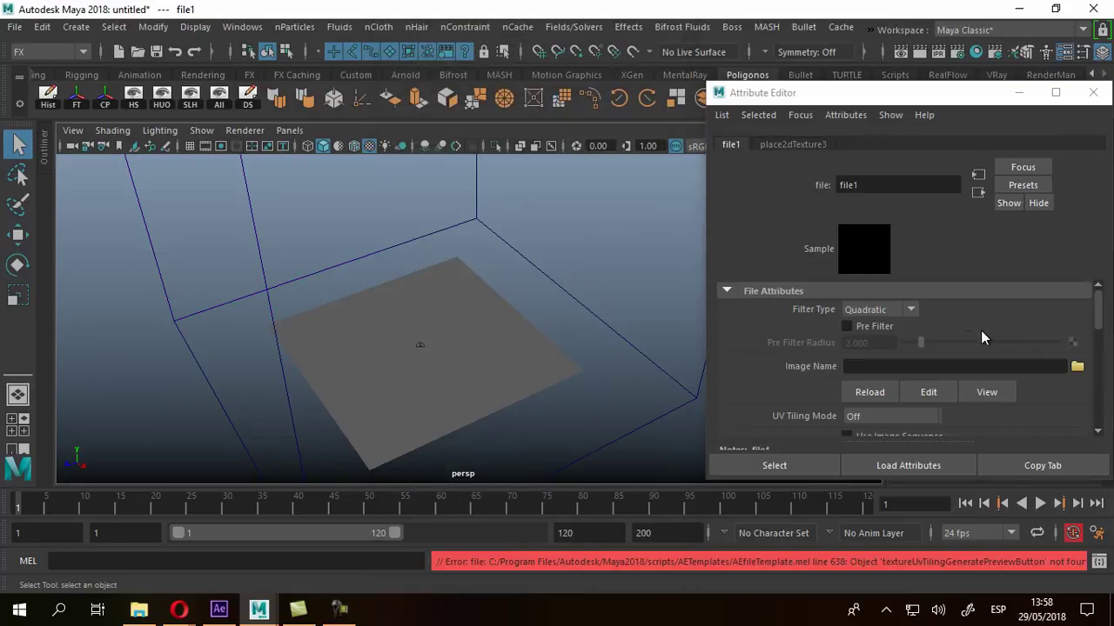
click(850, 366)
text(ramp)
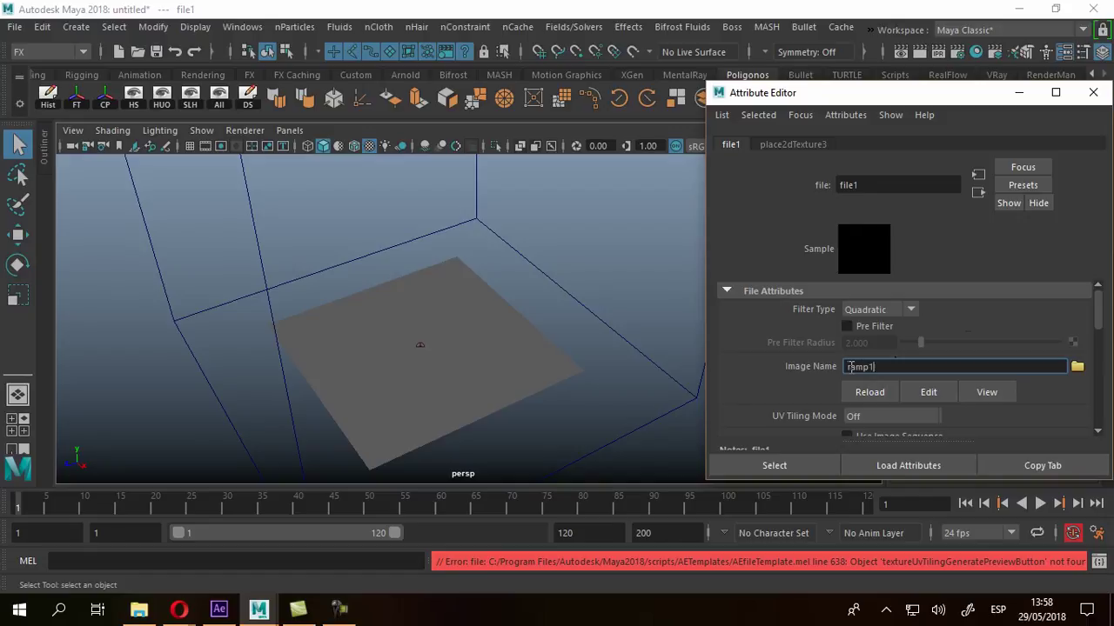
text(1)
key(Return)
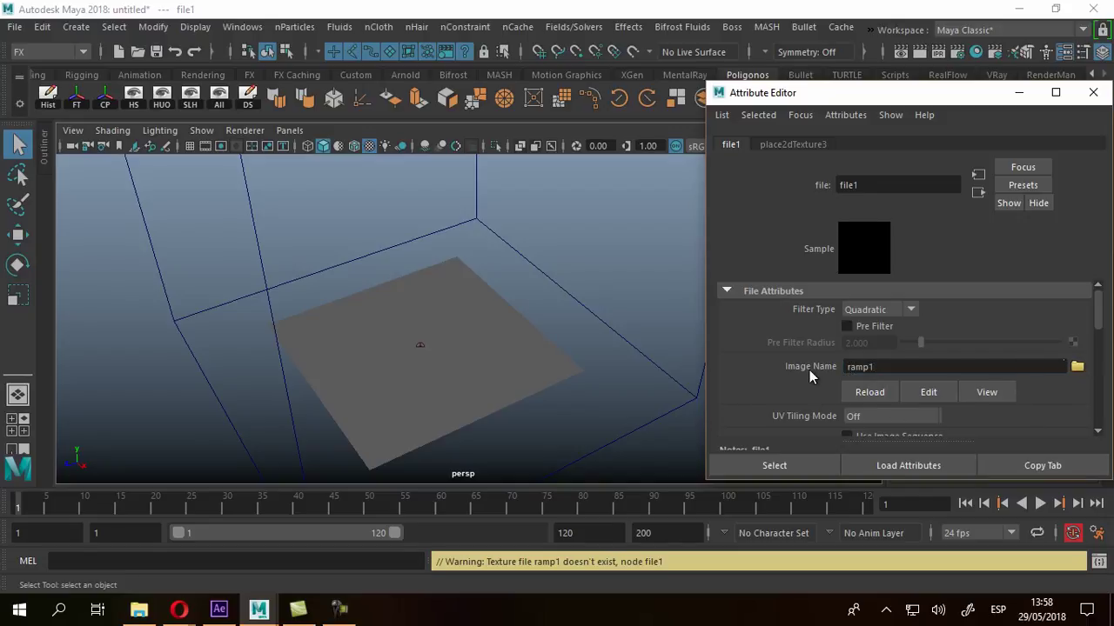
click(977, 193)
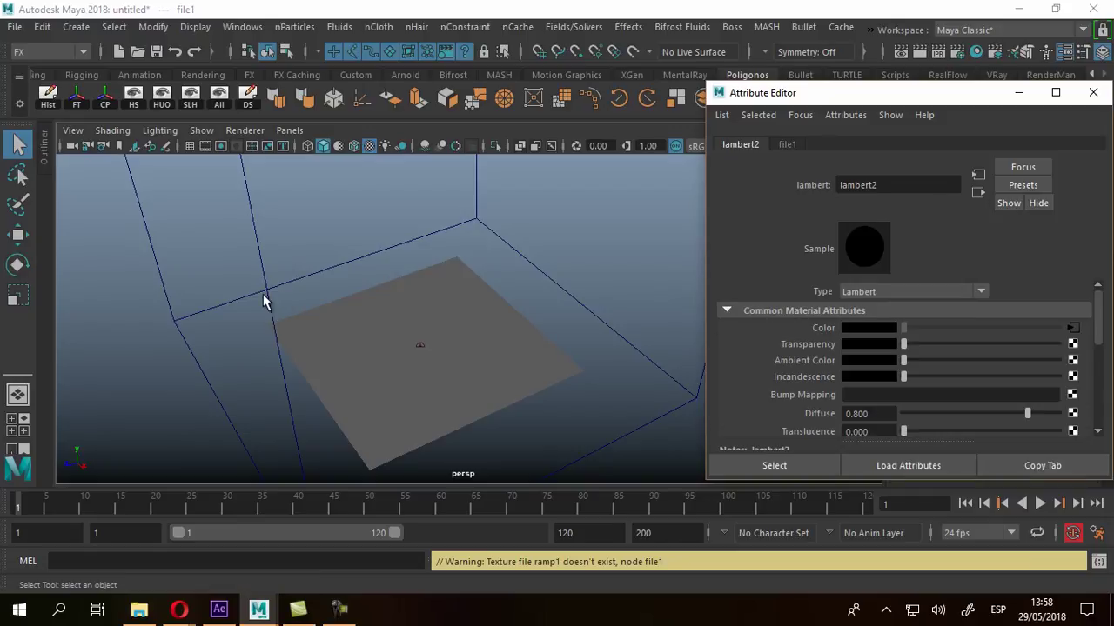
Step: Assign the existing ramp1 texture from Hypershade to the Color of the plane's lambert2 material, and close Hypershade
click(973, 52)
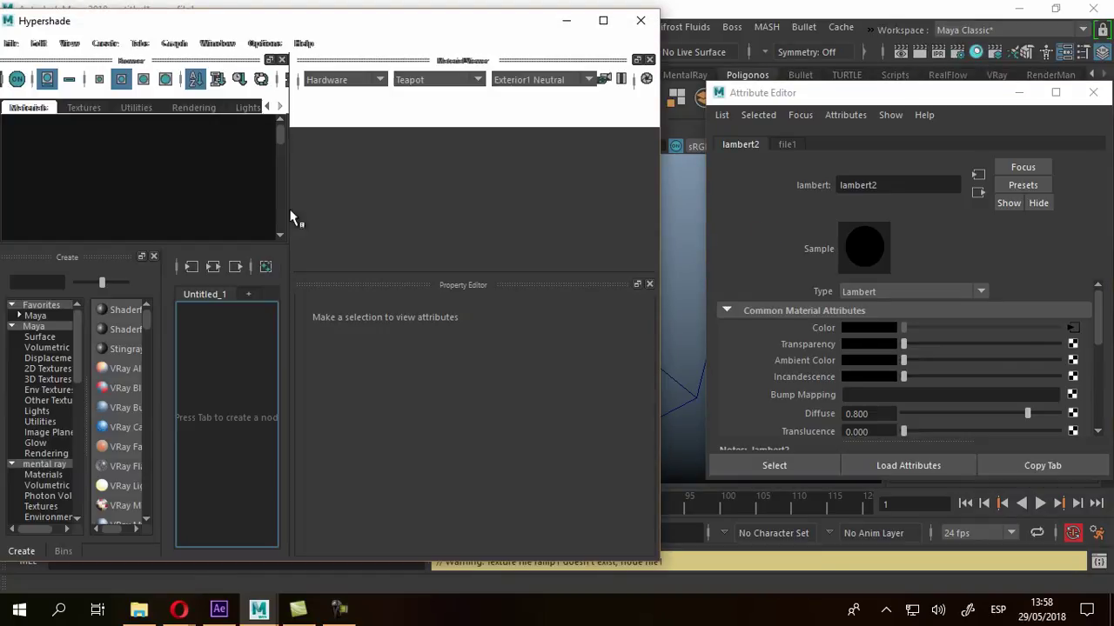
click(84, 108)
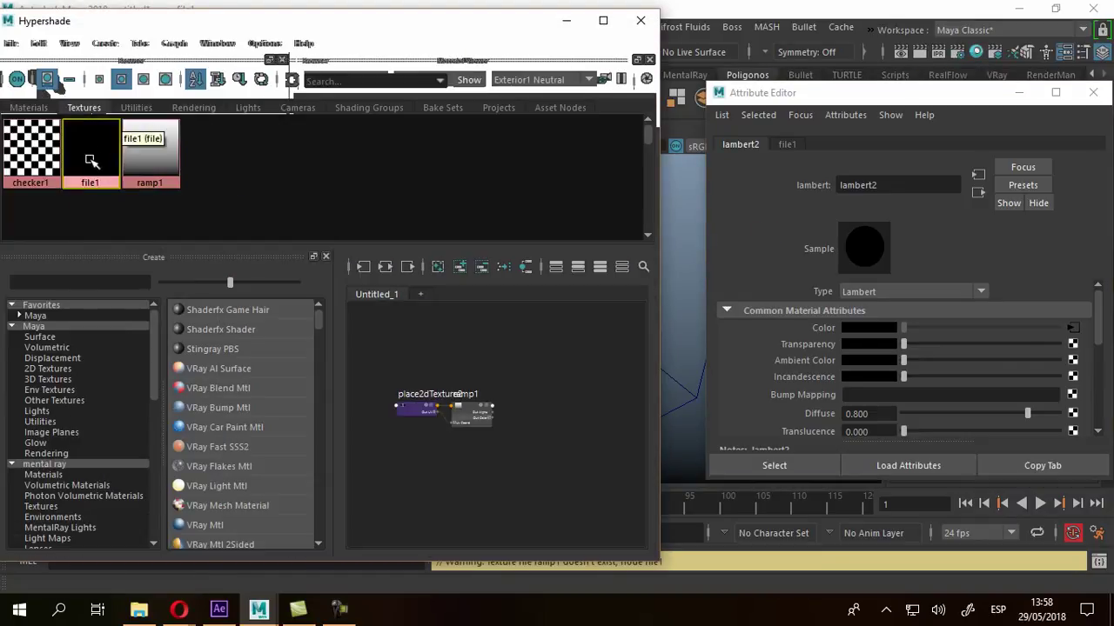
click(152, 159)
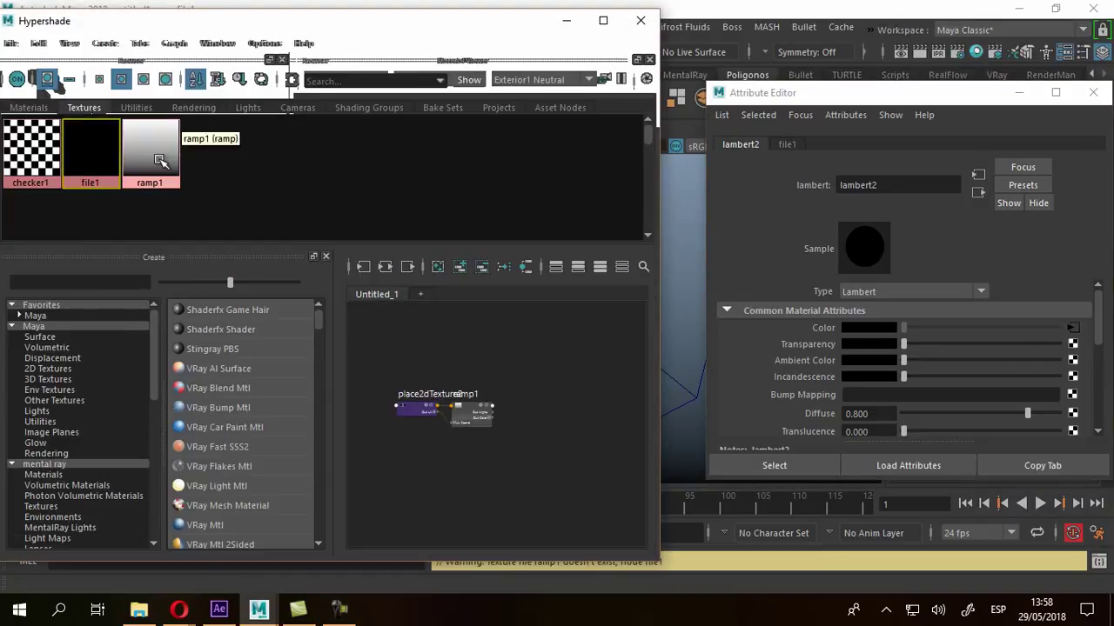
click(668, 387)
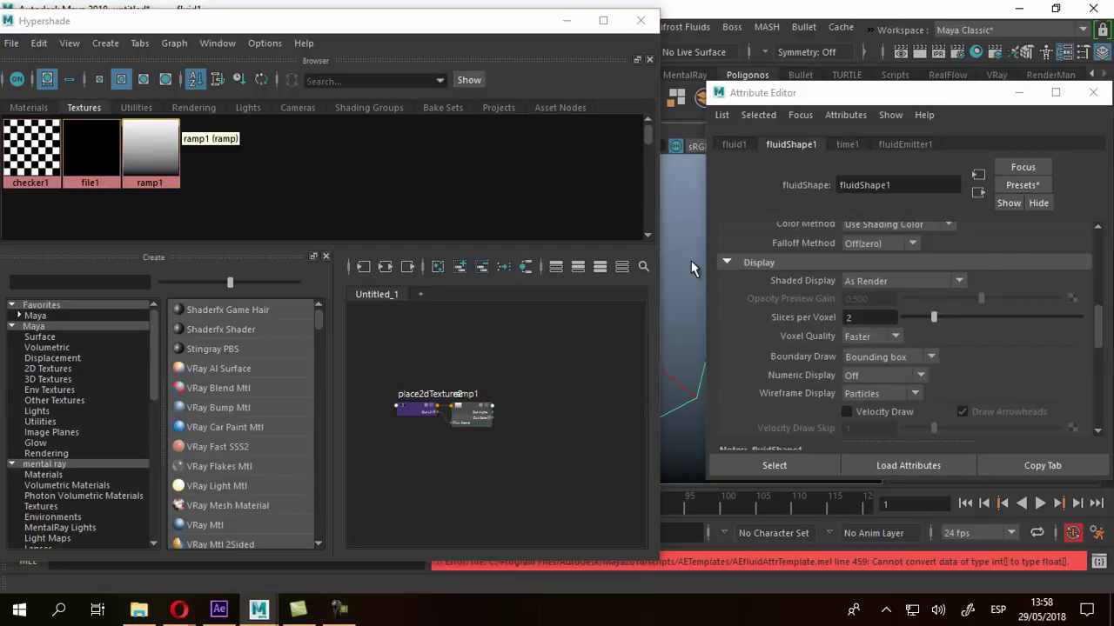
click(891, 144)
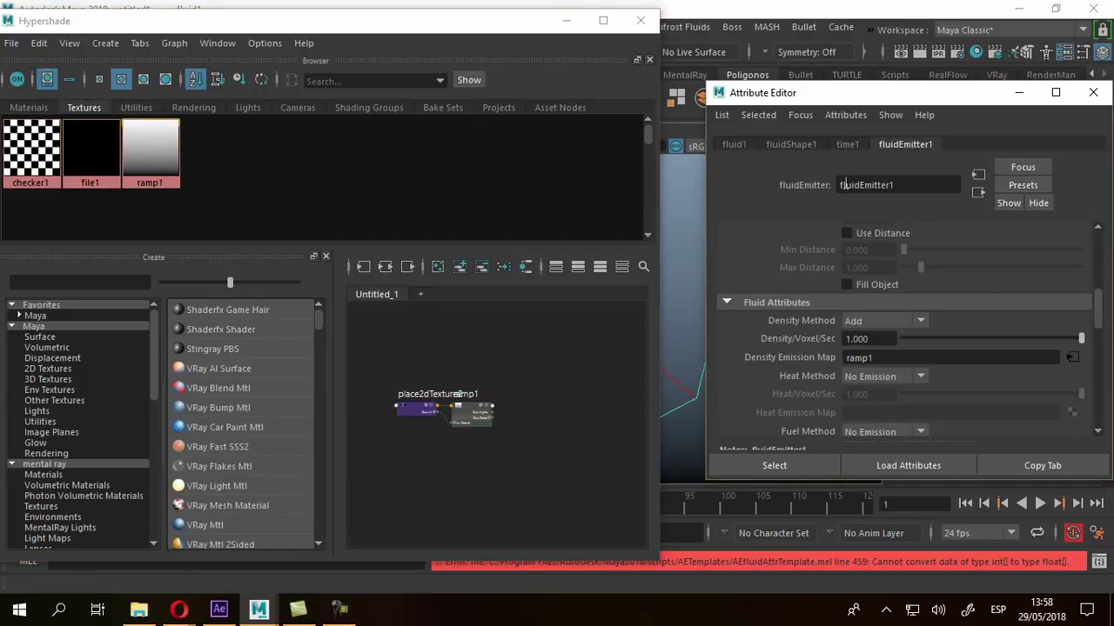
mouse_move(500, 23)
mouse_down()
mouse_move(140, 166)
mouse_move(435, 80)
mouse_move(502, 26)
mouse_up()
click(523, 396)
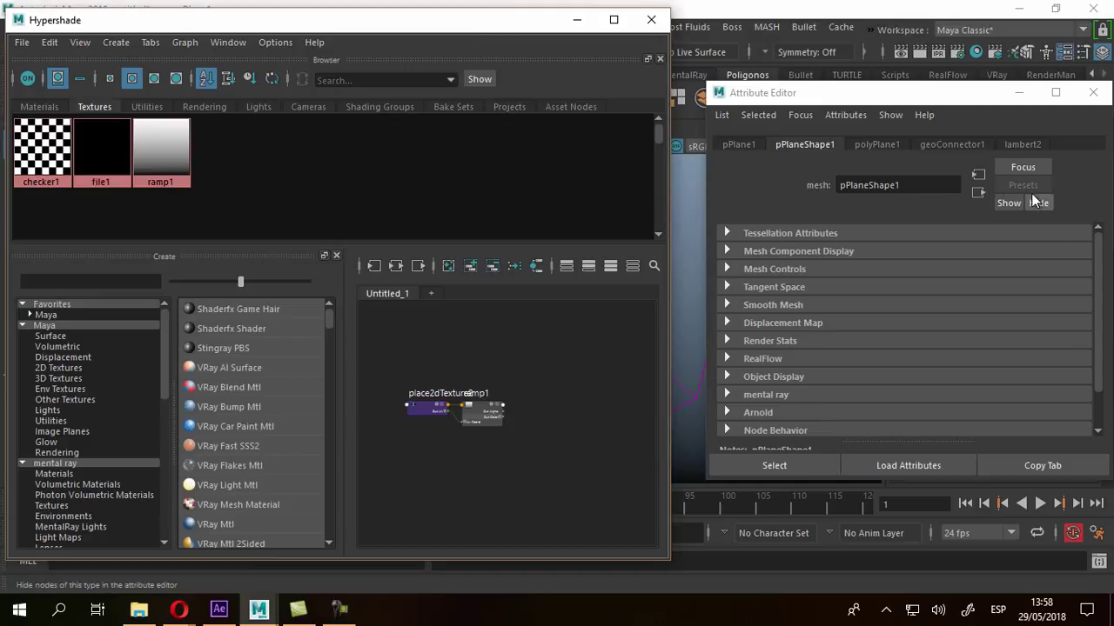
click(1022, 144)
middle_drag(162, 137, 804, 328)
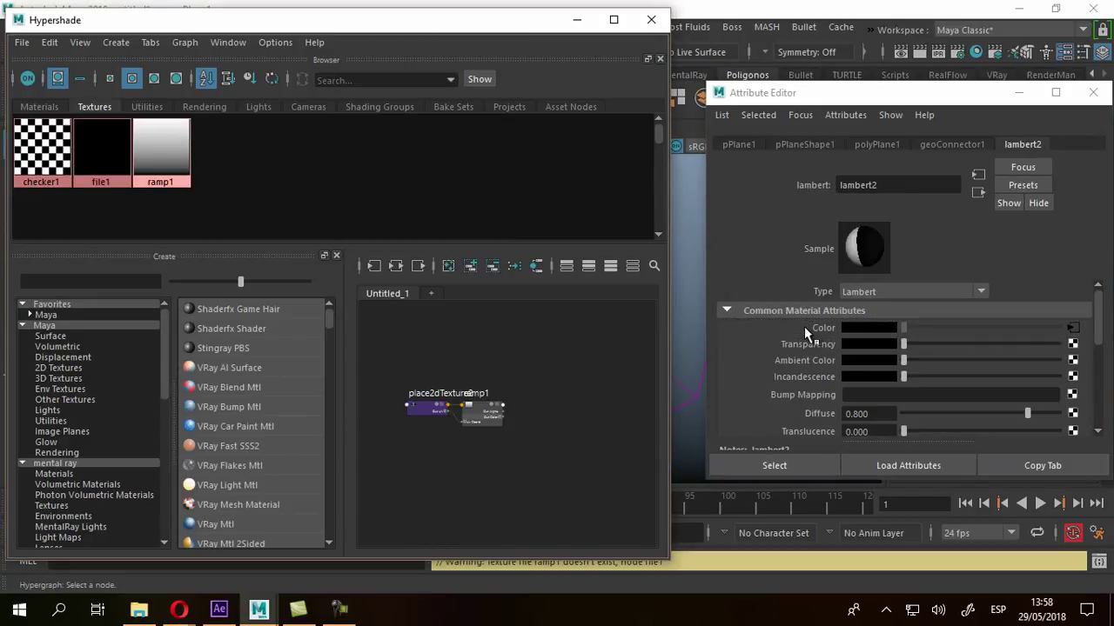
click(651, 19)
Step: Set ramp1's interpolation to None and move its black and white markers inward so the gradient splits near the middle
alt+drag(484, 383, 426, 315)
click(1076, 333)
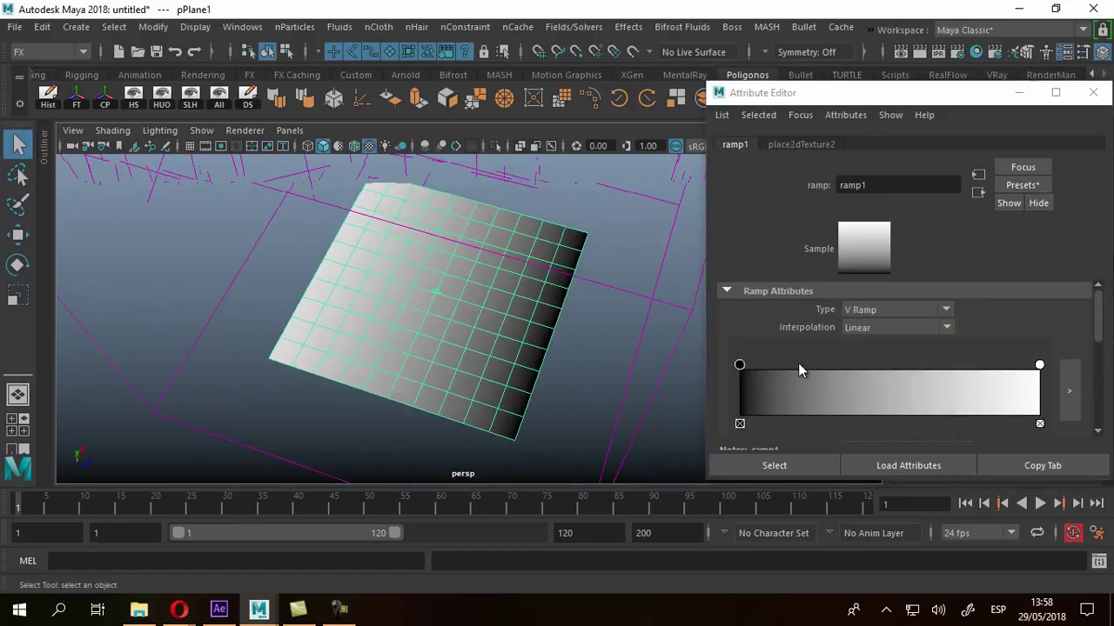
click(867, 327)
click(863, 345)
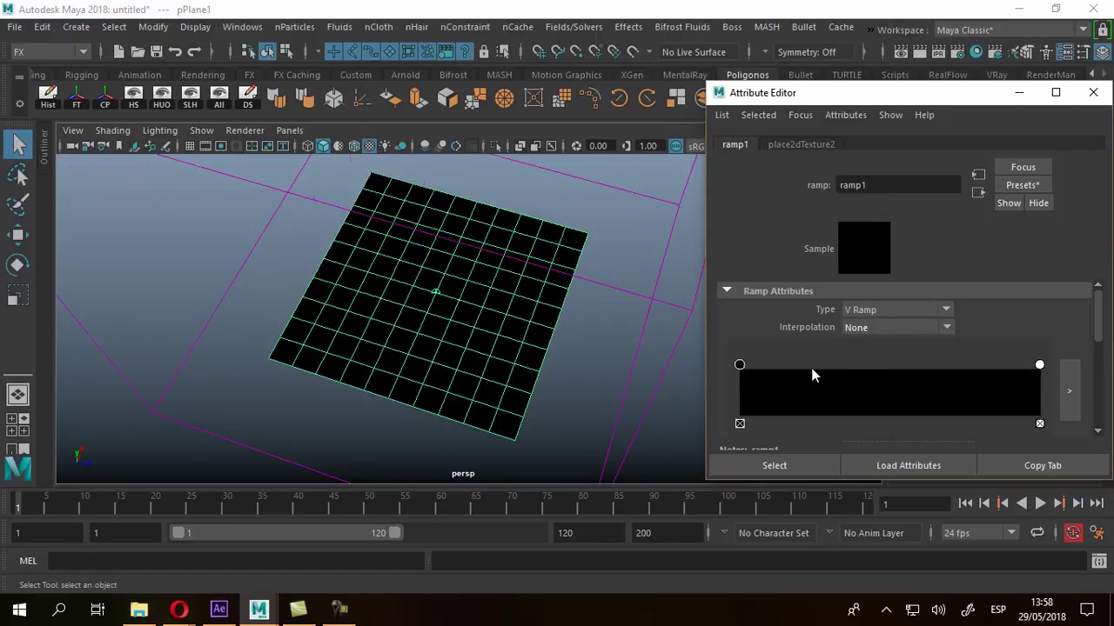
drag(1038, 366, 910, 365)
drag(739, 365, 828, 365)
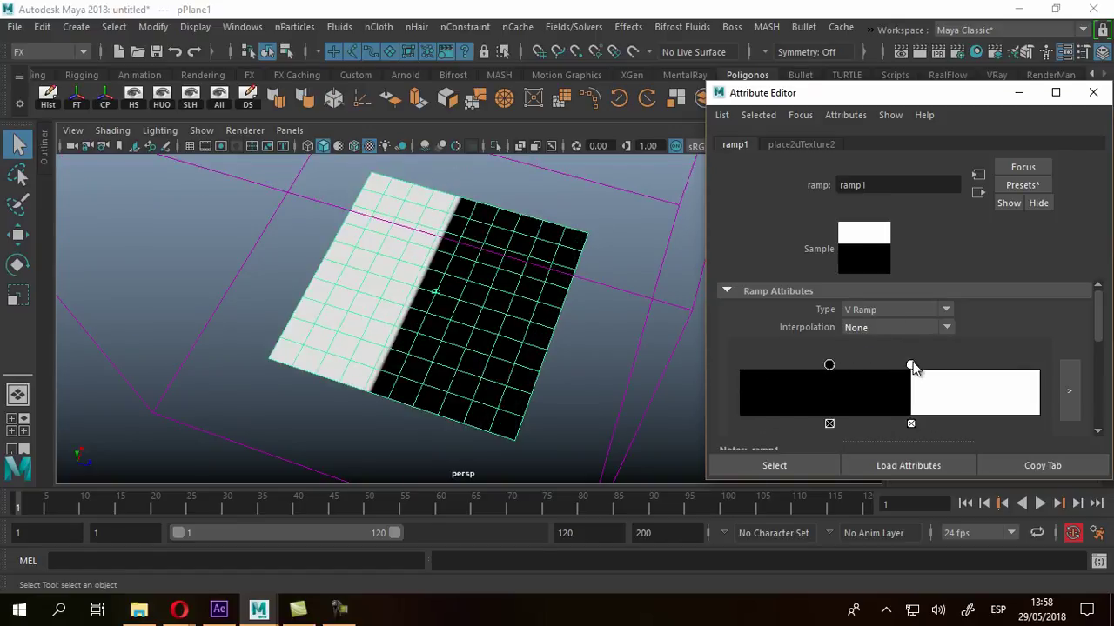
drag(910, 365, 887, 366)
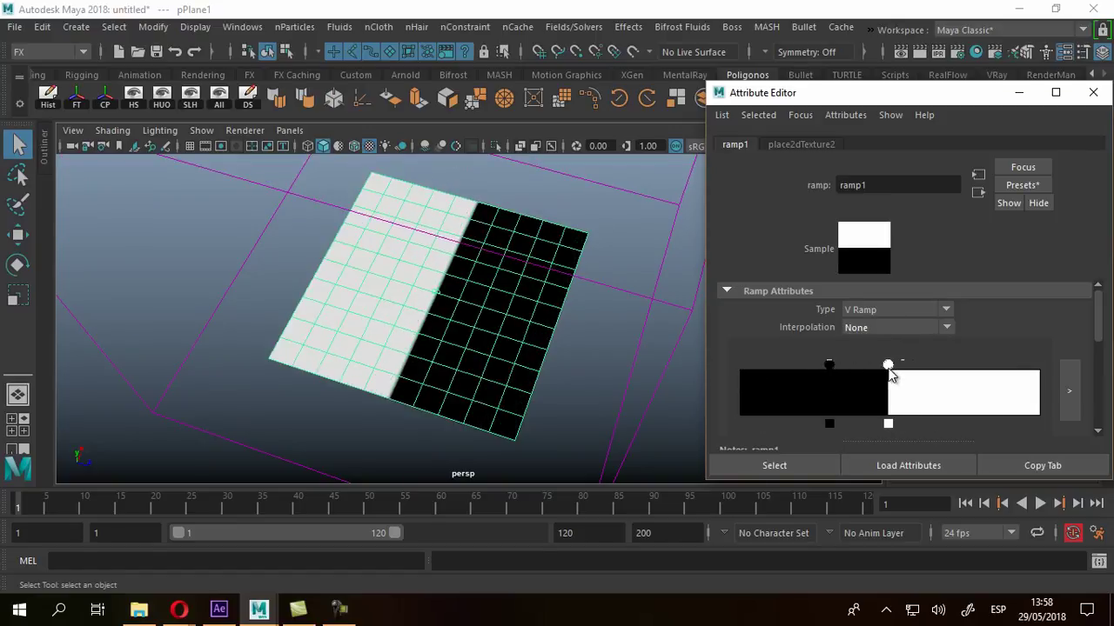
Step: Try the U Ramp and Diagonal Ramp types on ramp1, and settle on Circular Ramp
click(877, 310)
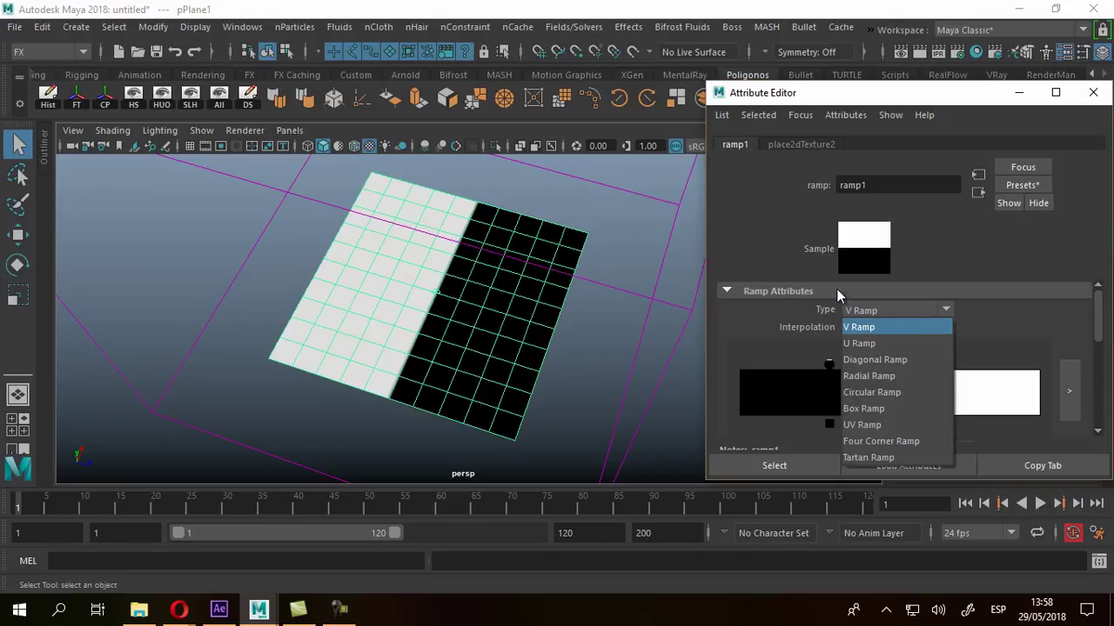
click(861, 346)
click(866, 308)
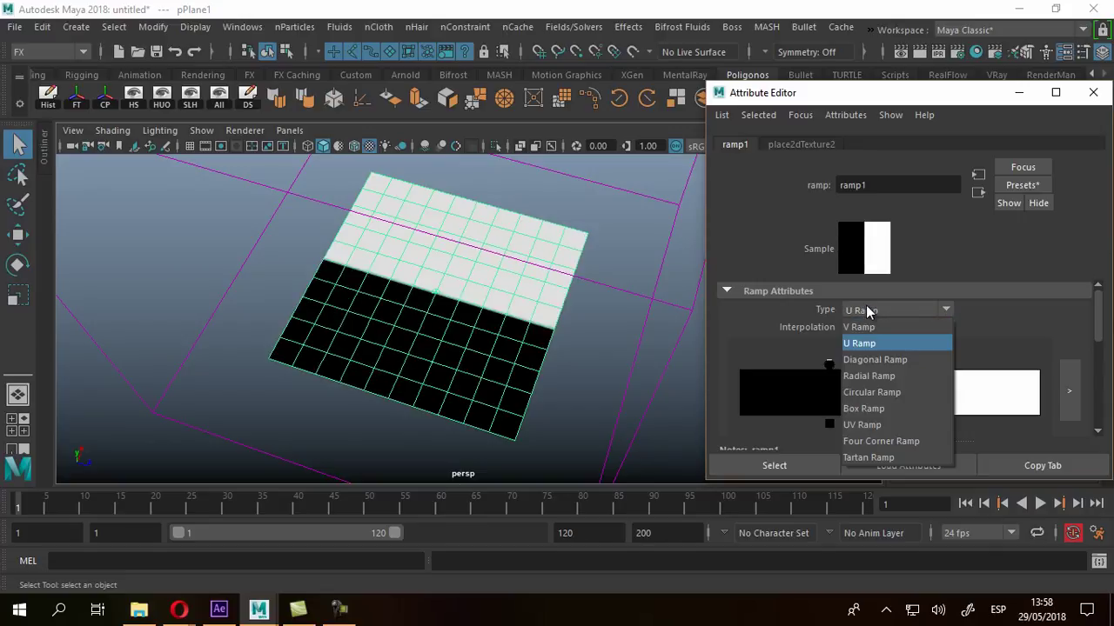
click(869, 359)
click(884, 310)
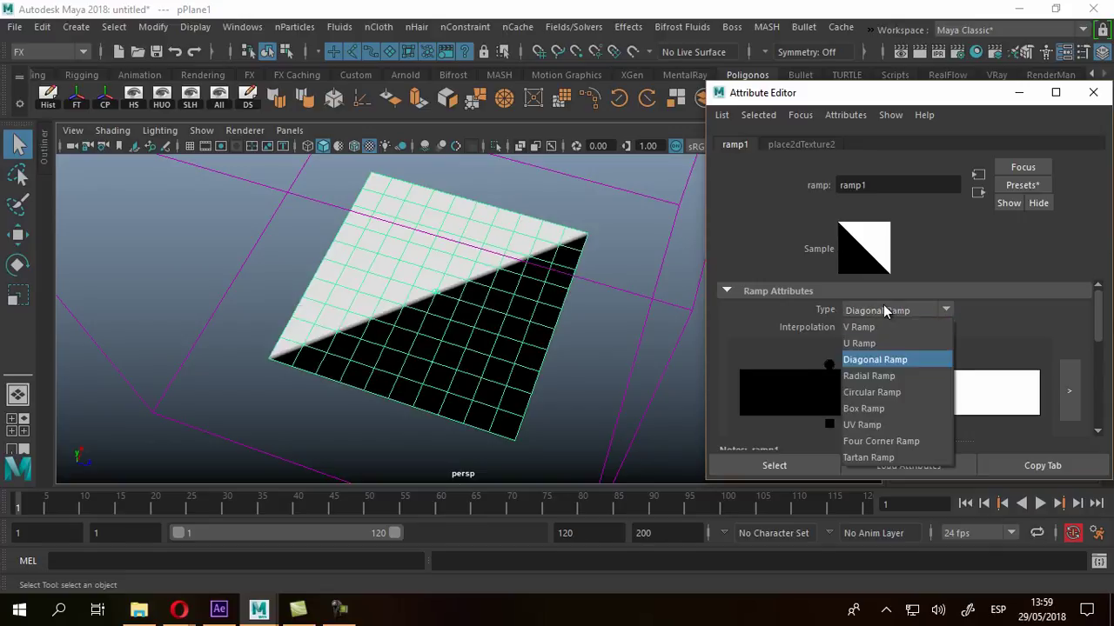
click(845, 390)
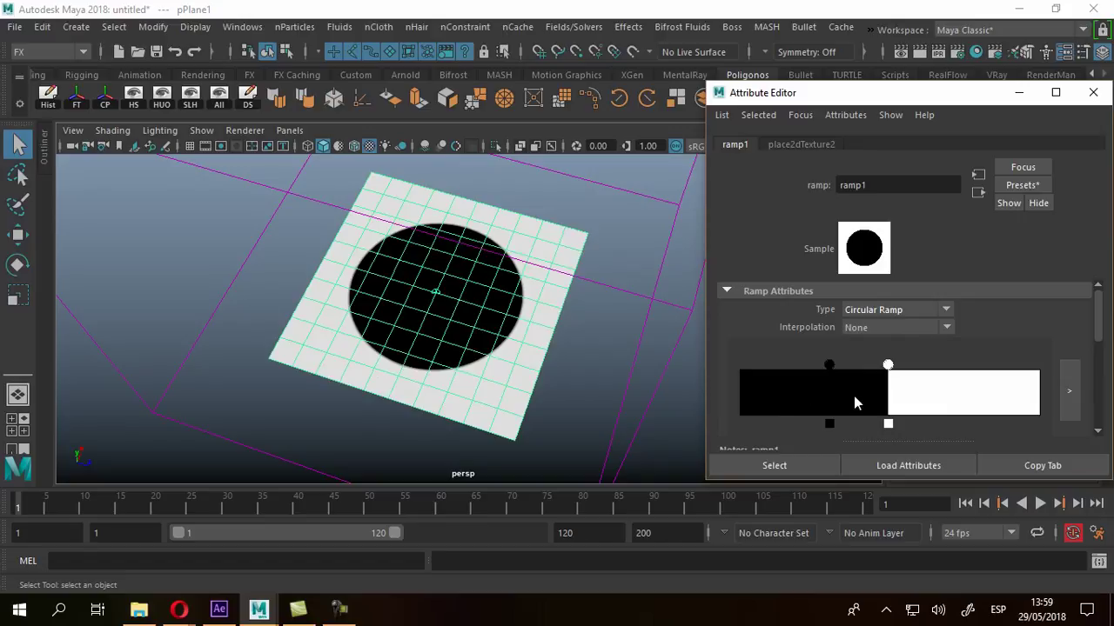
alt+drag(396, 326, 557, 350)
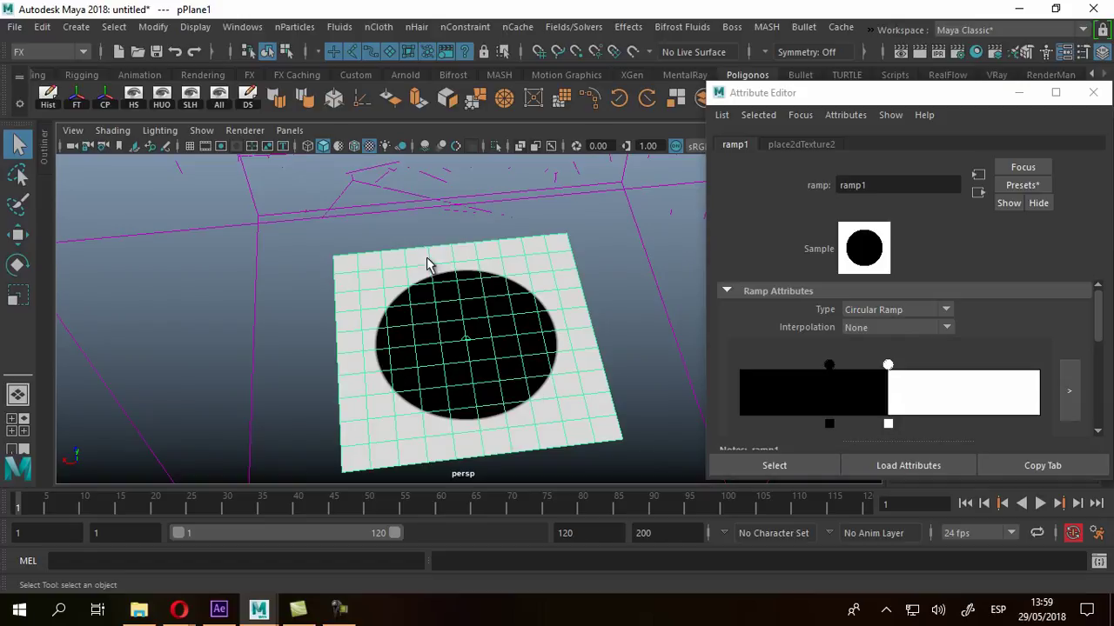
Step: Rearrange ramp1's markers to put a white circle inside black, shrinking the white to about one third of the gradient
mouse_move(829, 364)
mouse_down()
mouse_move(921, 365)
mouse_move(822, 366)
mouse_up()
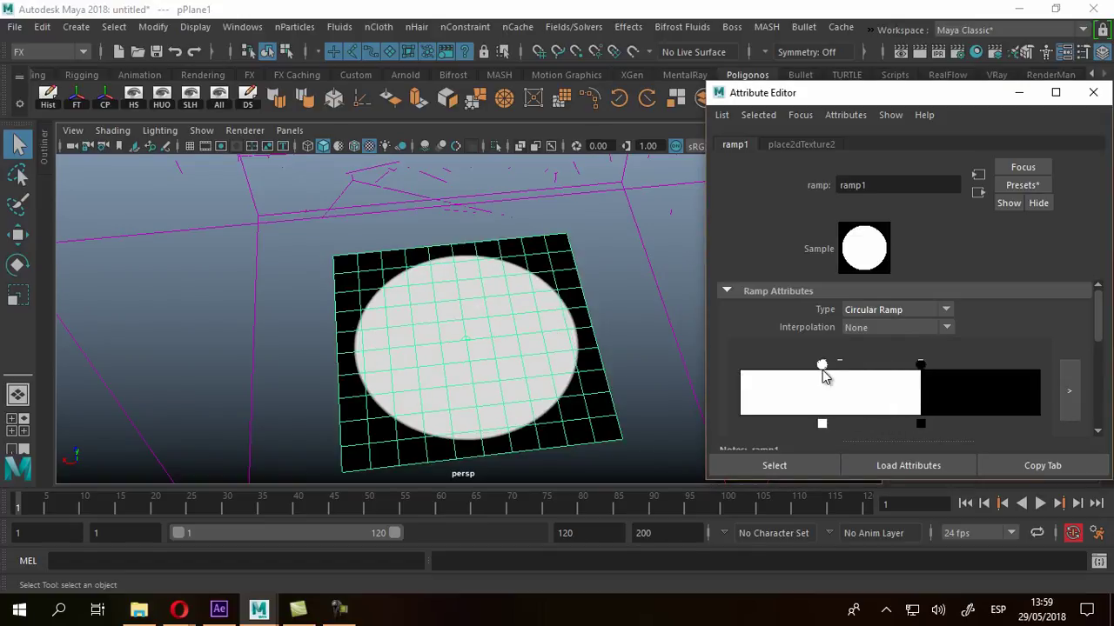
drag(921, 365, 840, 368)
alt+drag(592, 314, 592, 365)
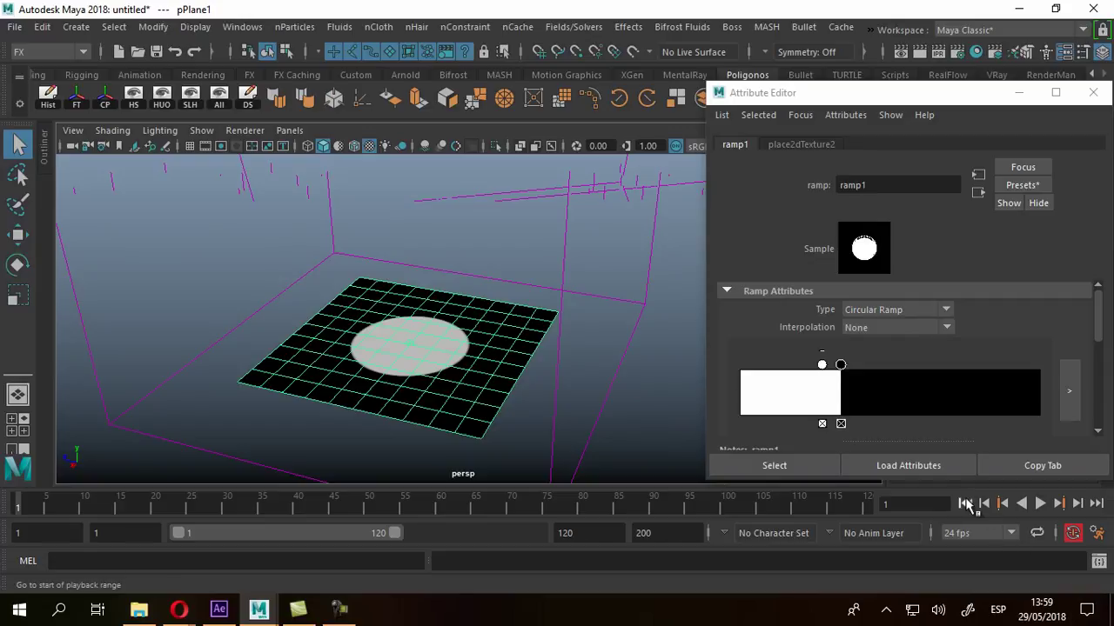
Step: Play the simulation and examine from several angles how the fluid emits from the plane's white circle
click(1040, 504)
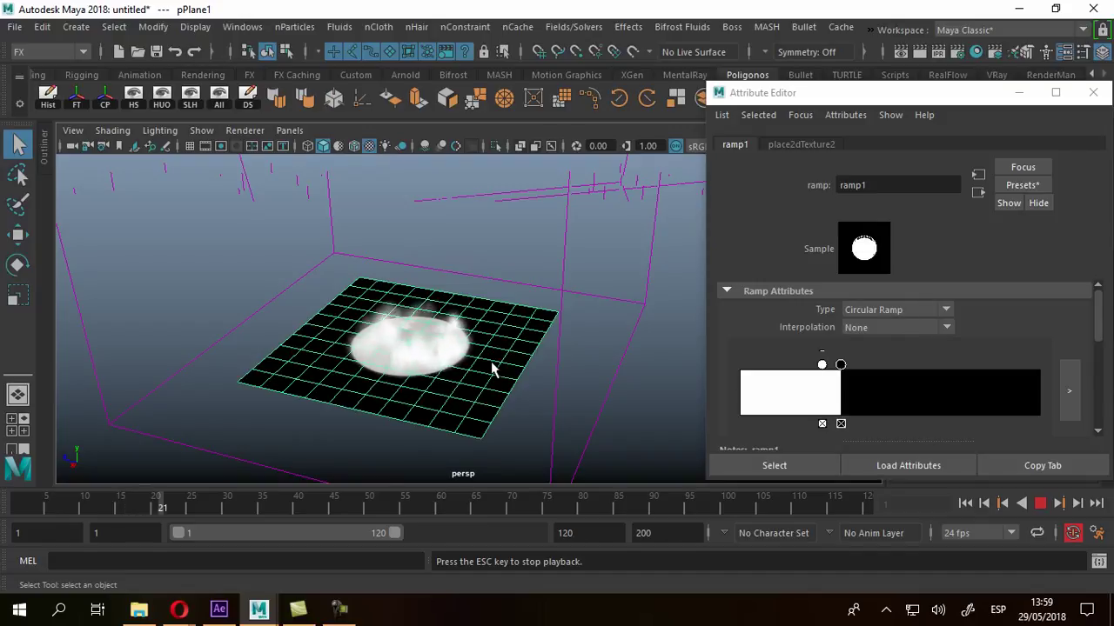
alt+drag(564, 395, 474, 360)
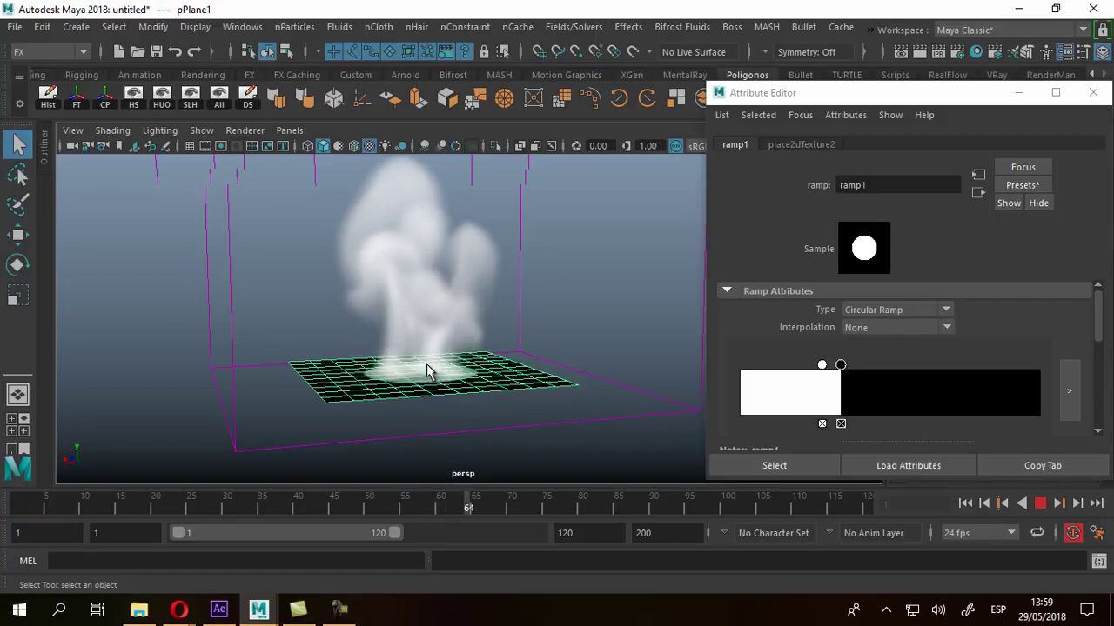
alt+drag(462, 366, 461, 360)
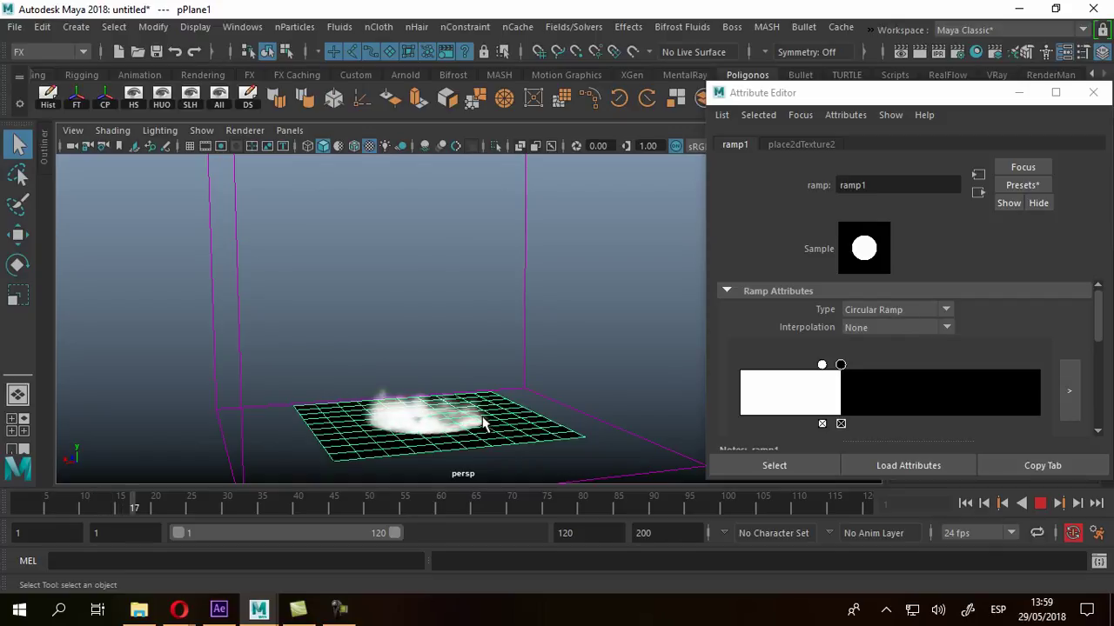
alt+drag(655, 461, 564, 364)
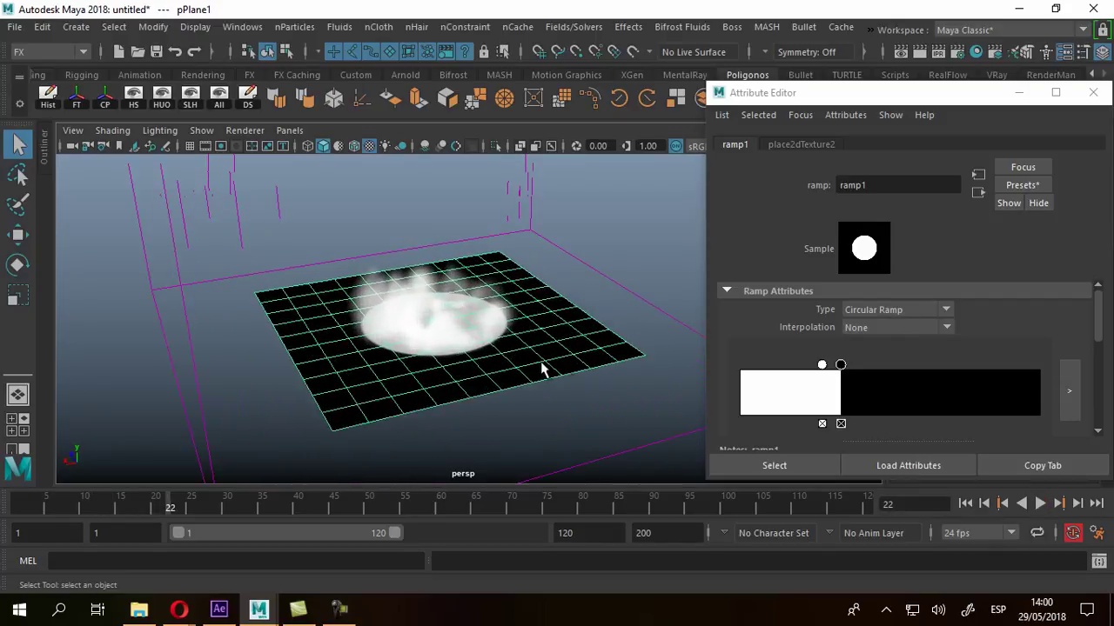
Step: Extend the playback range to frame 200 and map a Checker texture onto the color of ramp1's white marker
drag(395, 533, 581, 541)
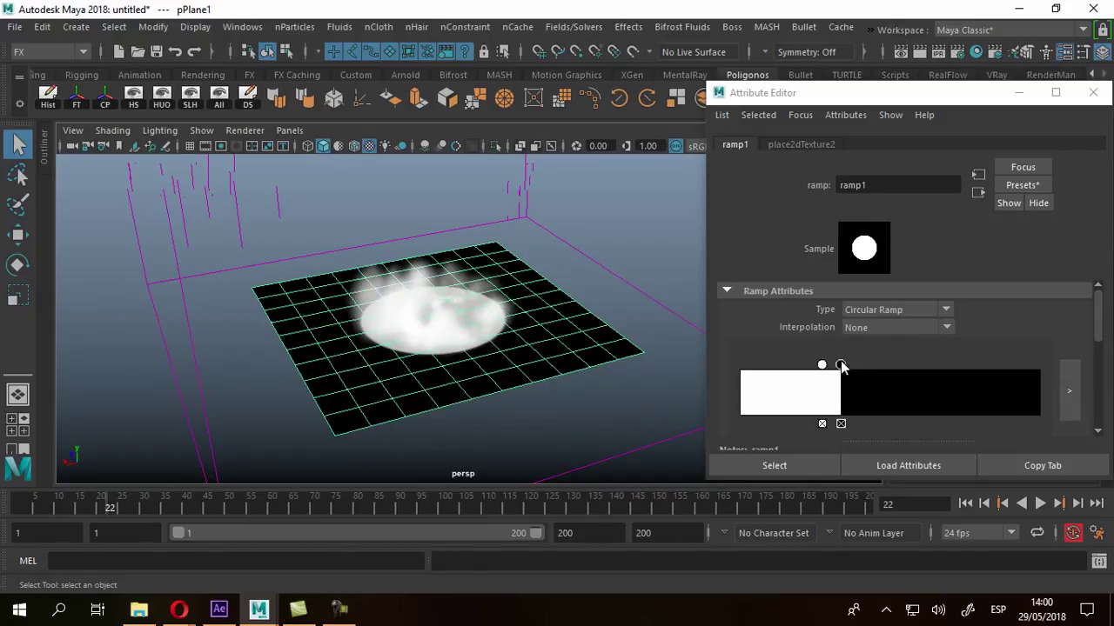
drag(1100, 315, 1100, 319)
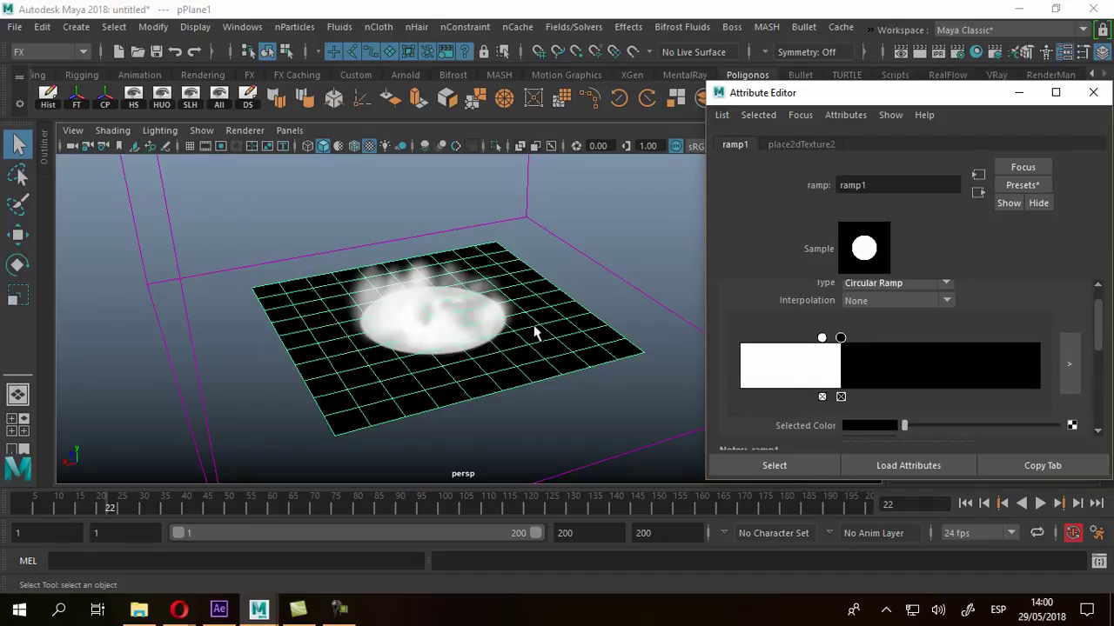
click(822, 338)
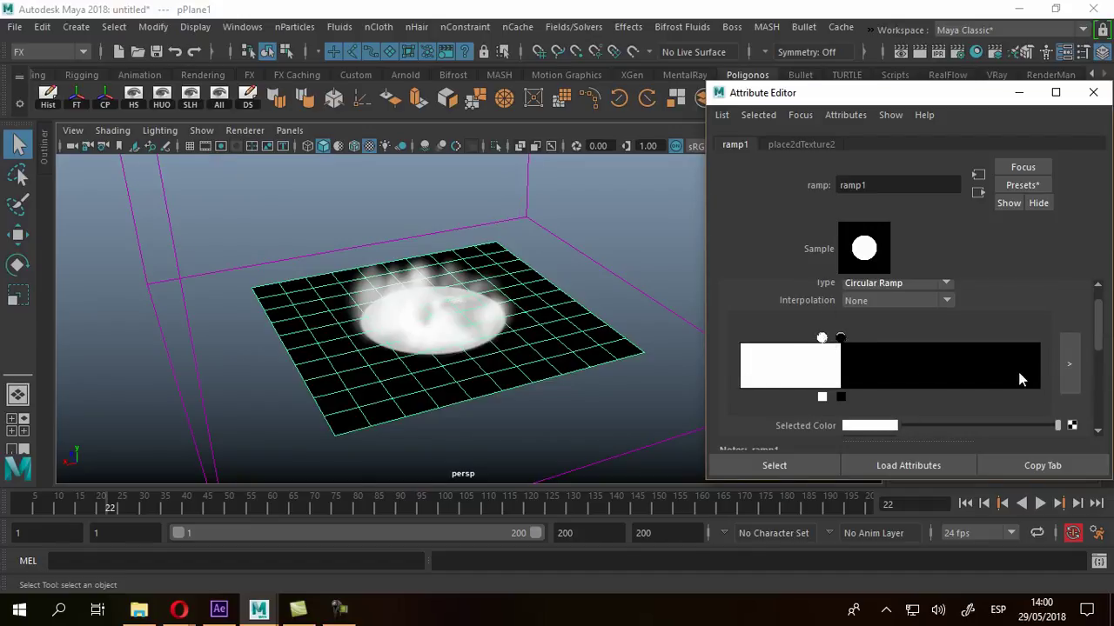
scroll(1058, 307, down, 2)
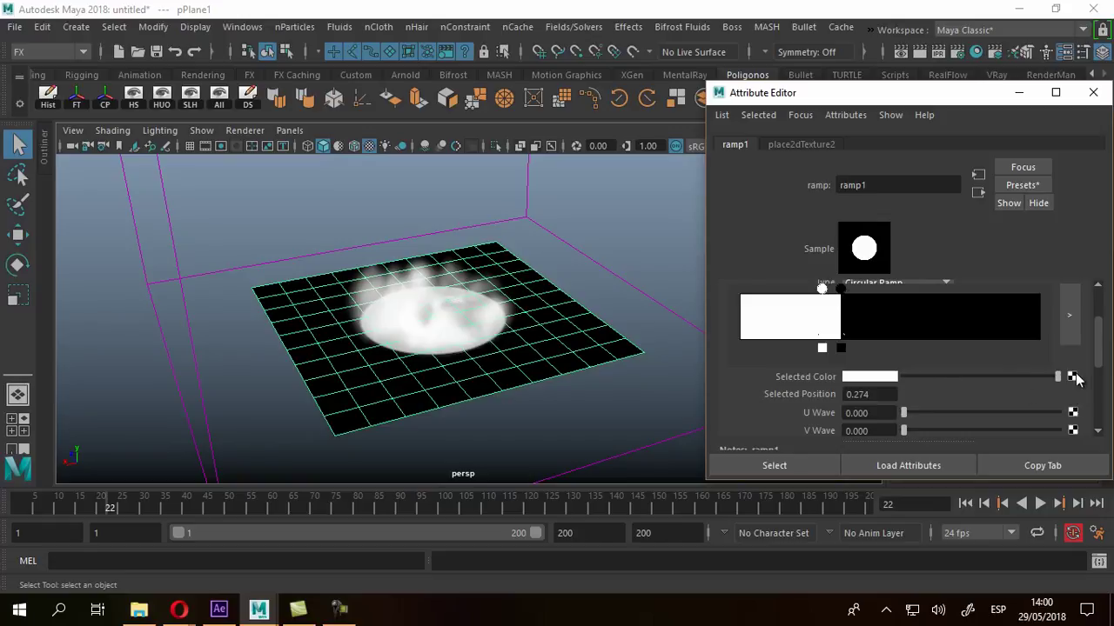
click(1071, 377)
scroll(659, 285, down, 1)
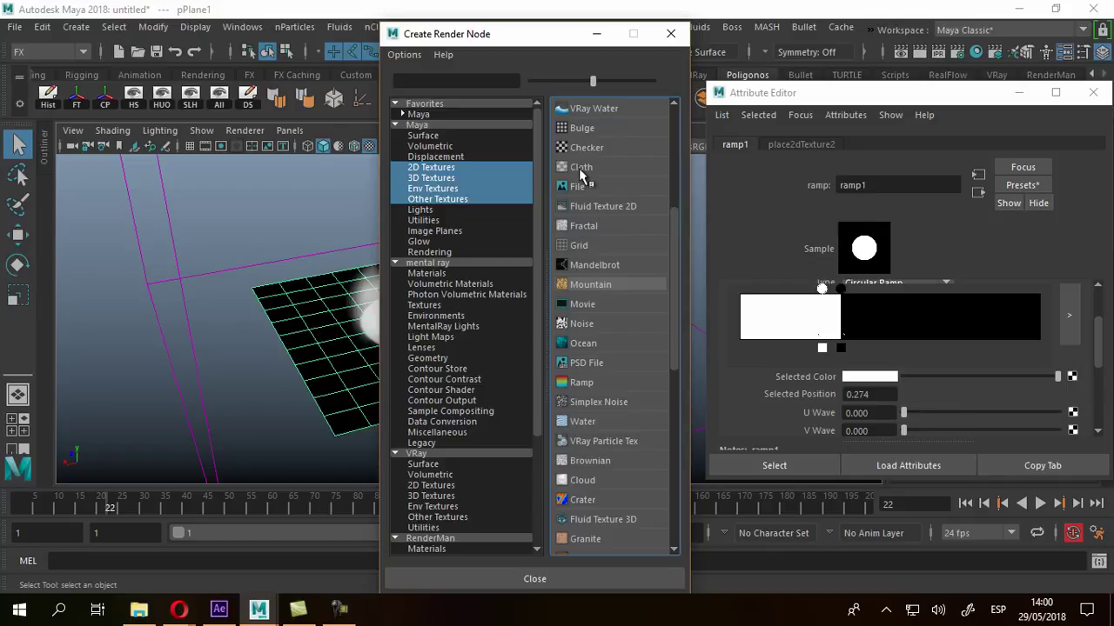
scroll(595, 270, down, 1)
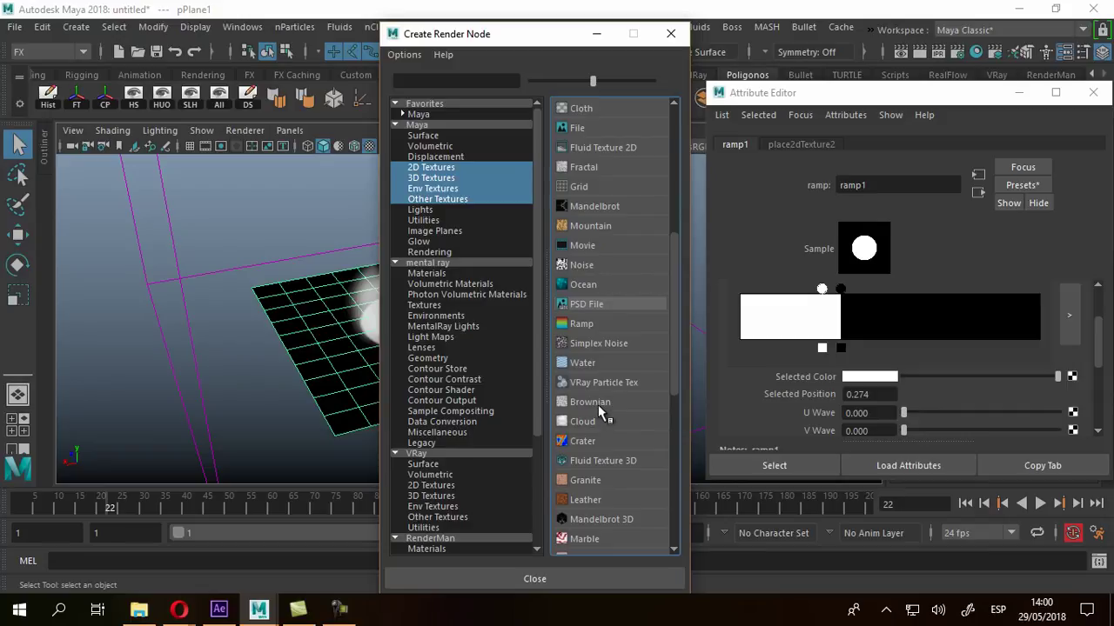
scroll(585, 323, up, 2)
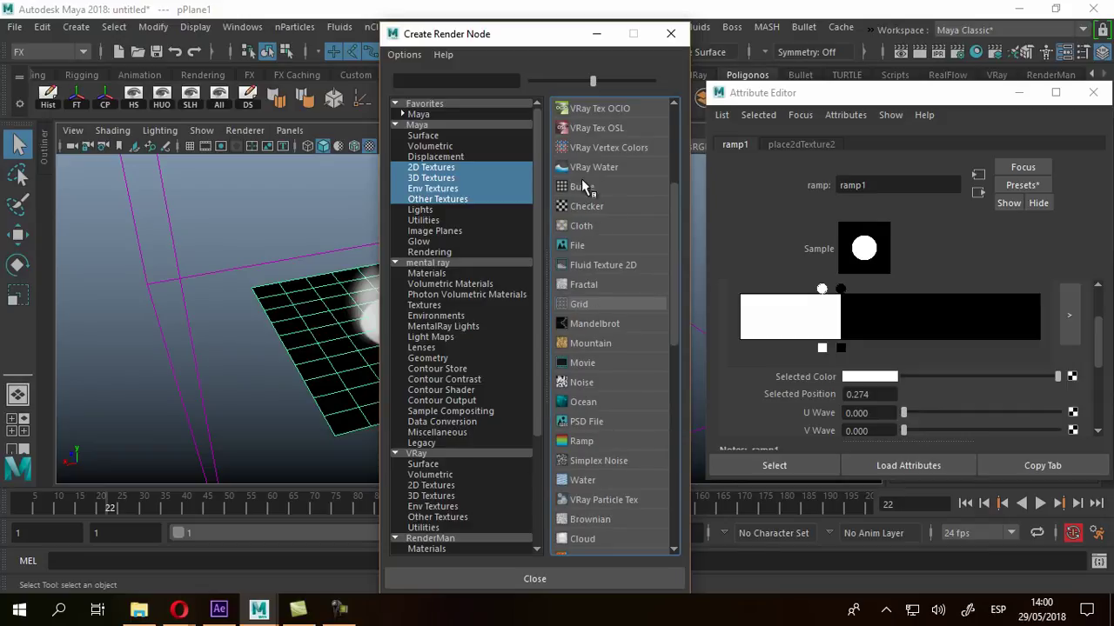
scroll(590, 231, up, 1)
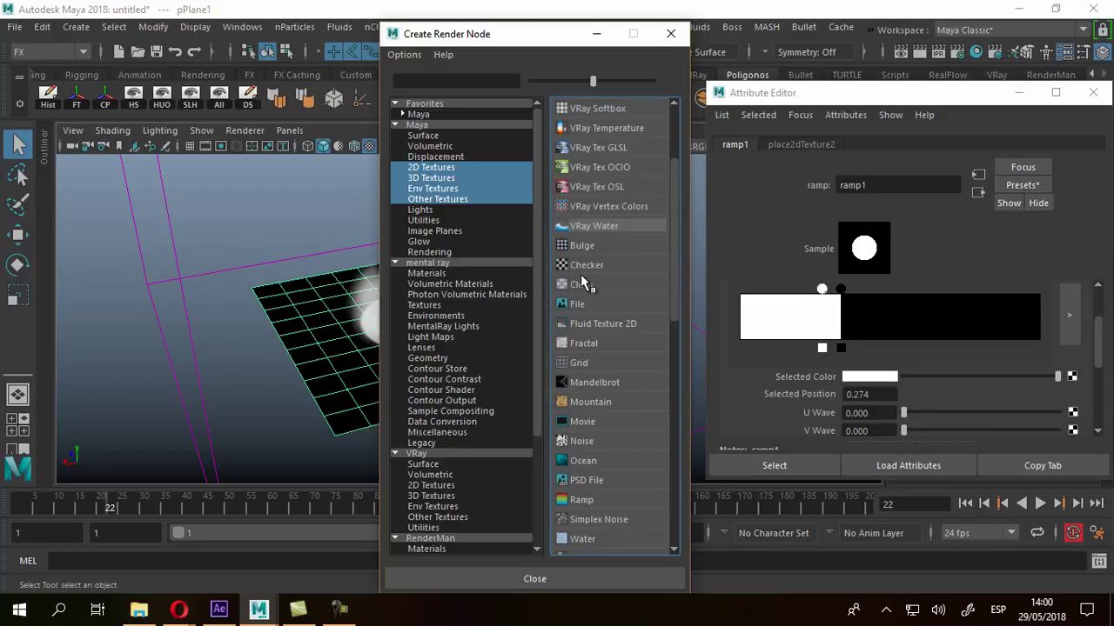
scroll(583, 283, down, 1)
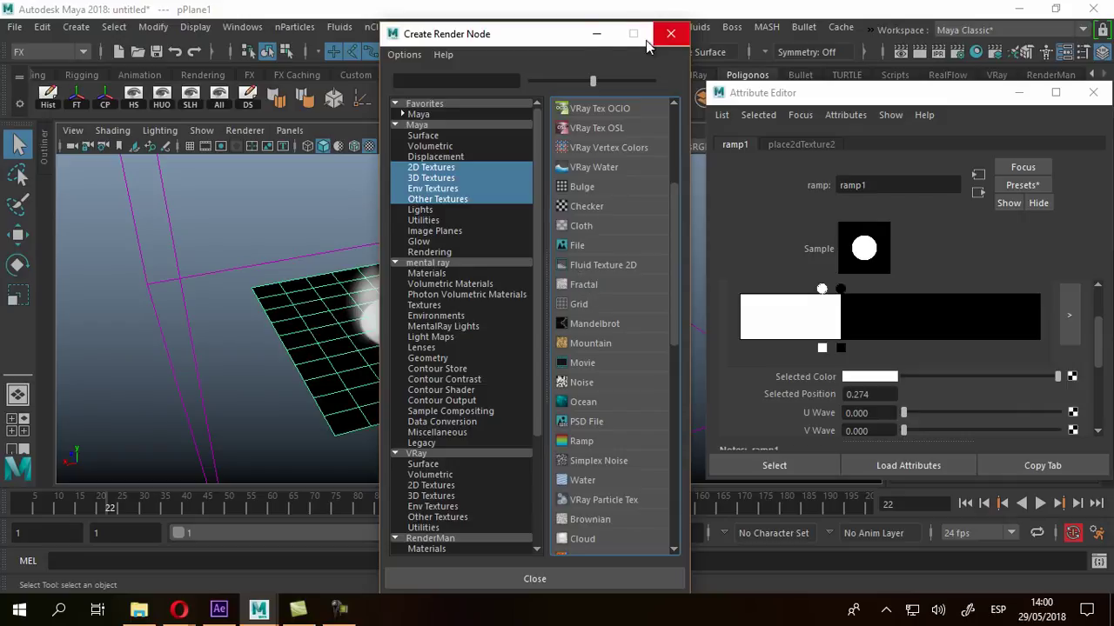
drag(595, 43, 744, 58)
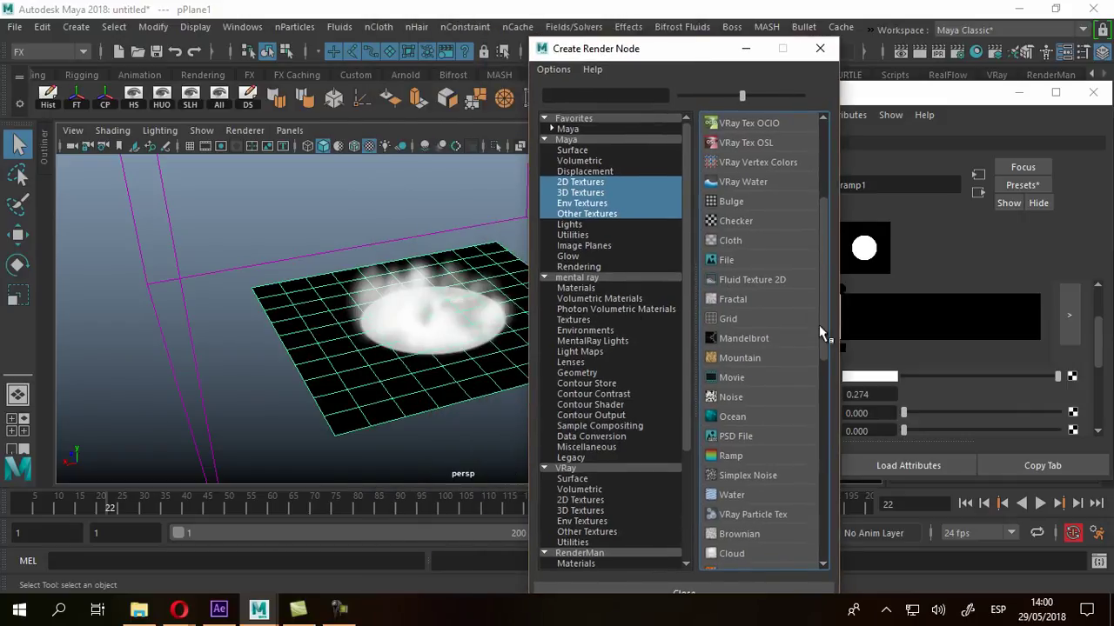
click(733, 220)
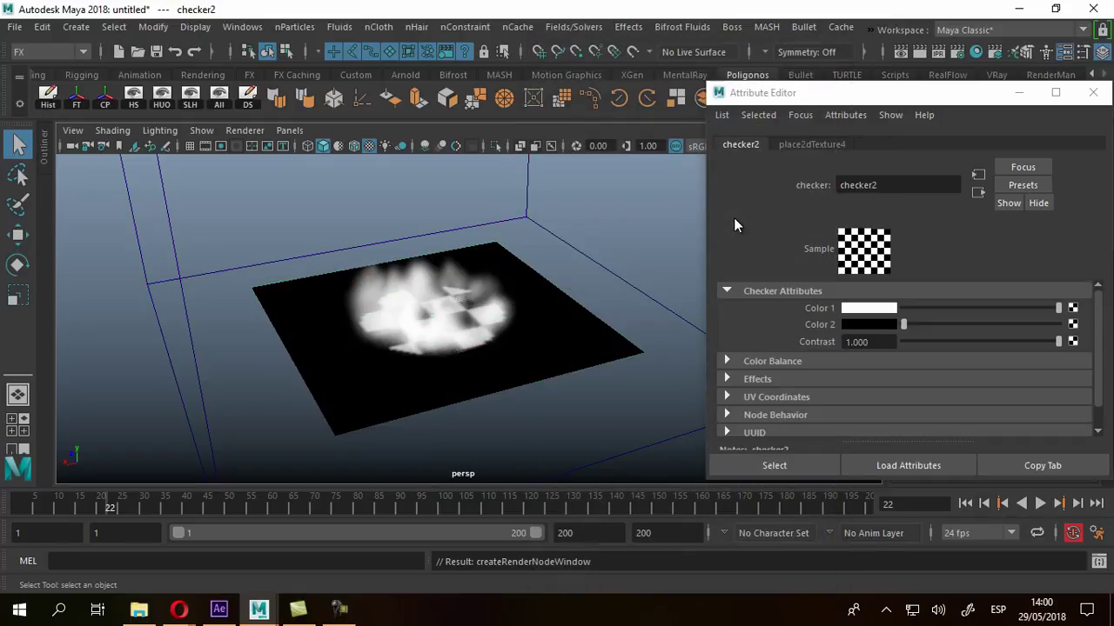
Step: Play the simulation from the first frame and examine from several angles how fluid emits from the checkered circle
alt+drag(490, 335, 514, 337)
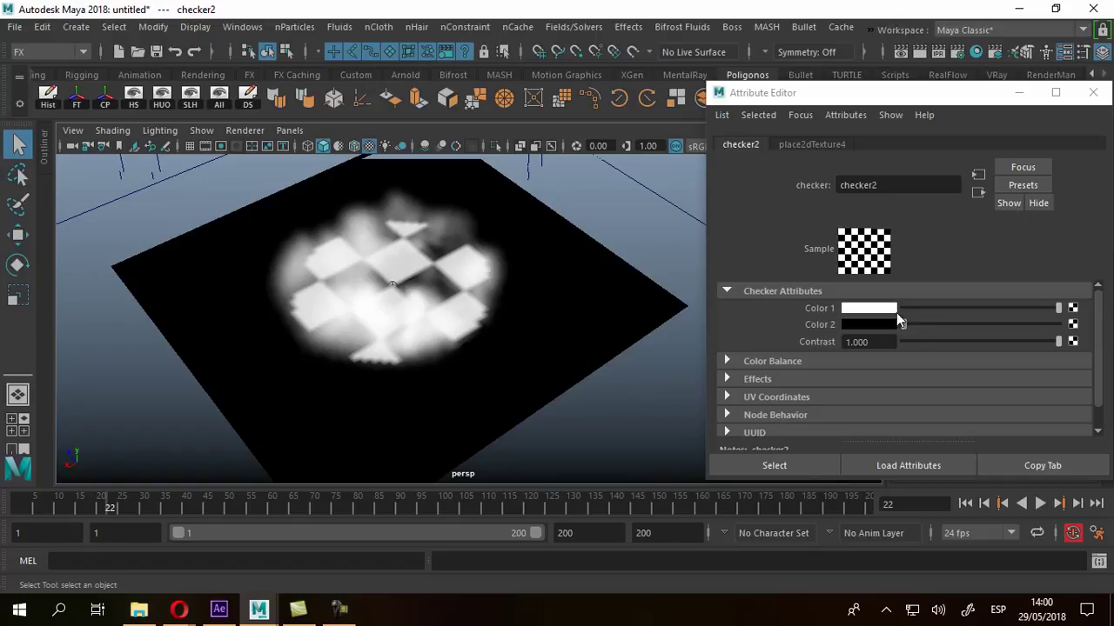
click(965, 502)
click(1039, 503)
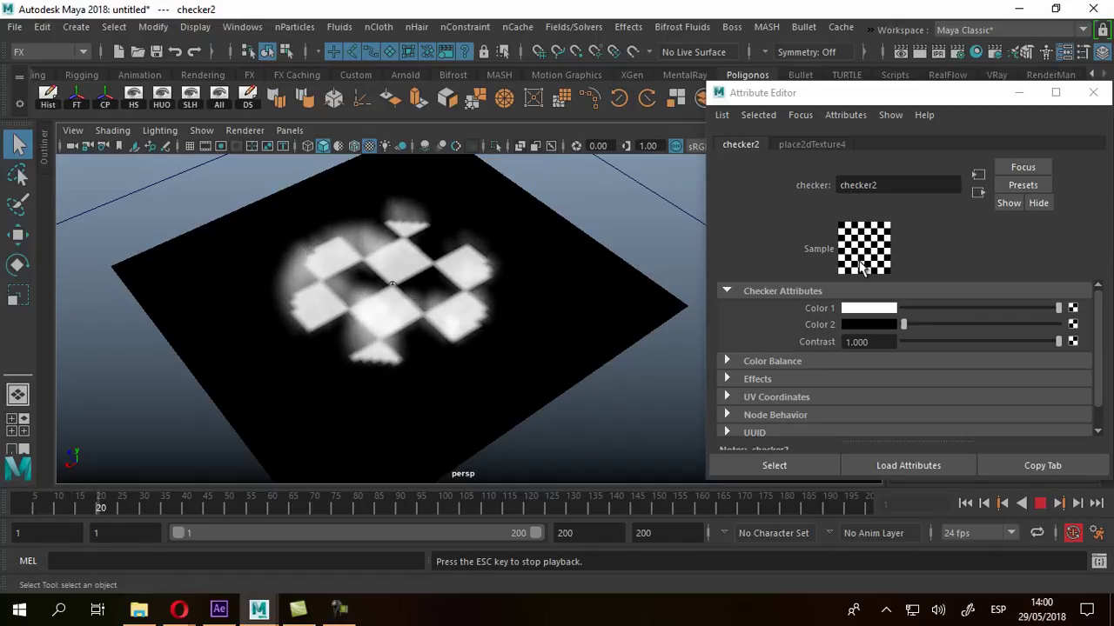
alt+drag(534, 358, 490, 291)
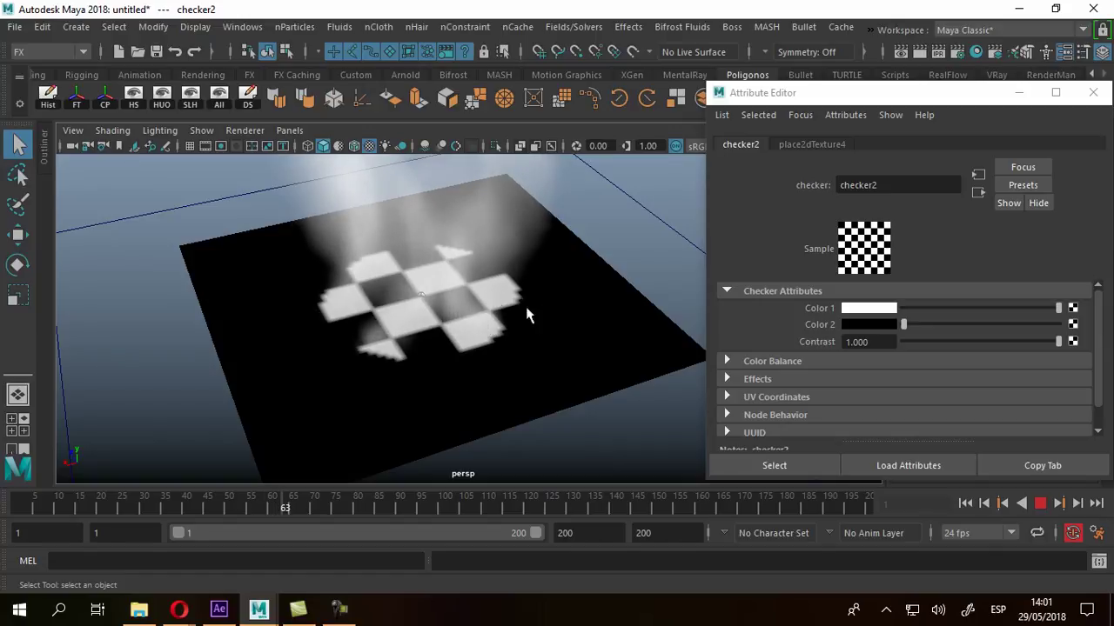
scroll(353, 289, down, 3)
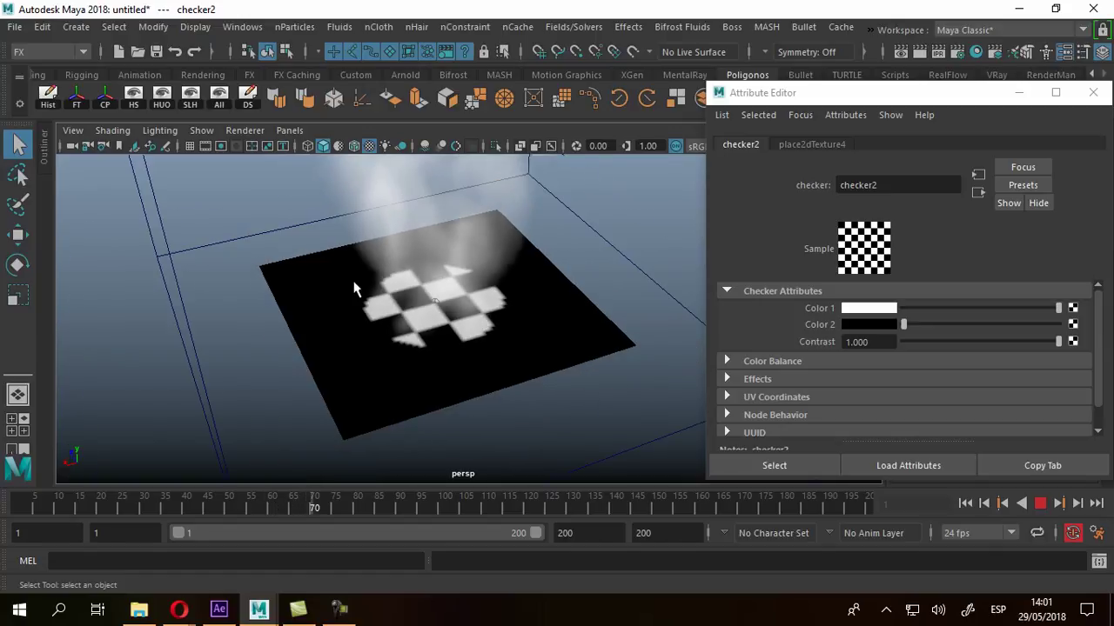
alt+drag(541, 316, 546, 288)
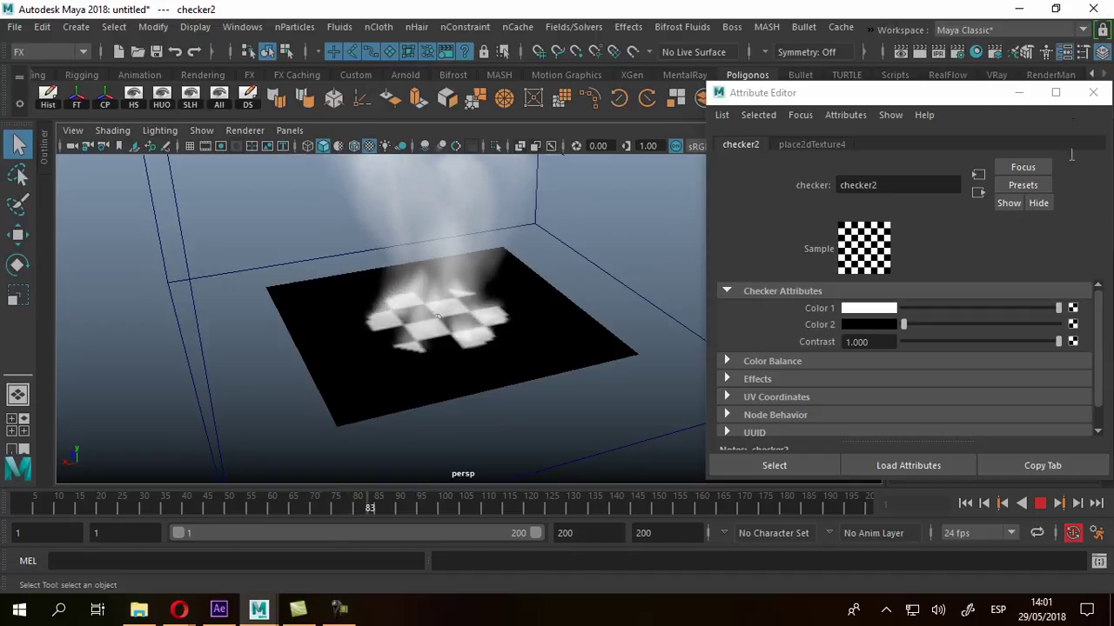
click(1040, 503)
alt+drag(462, 365, 446, 383)
Step: Close the ramp and checker attributes and delete the emitting plane from the scene
click(1093, 92)
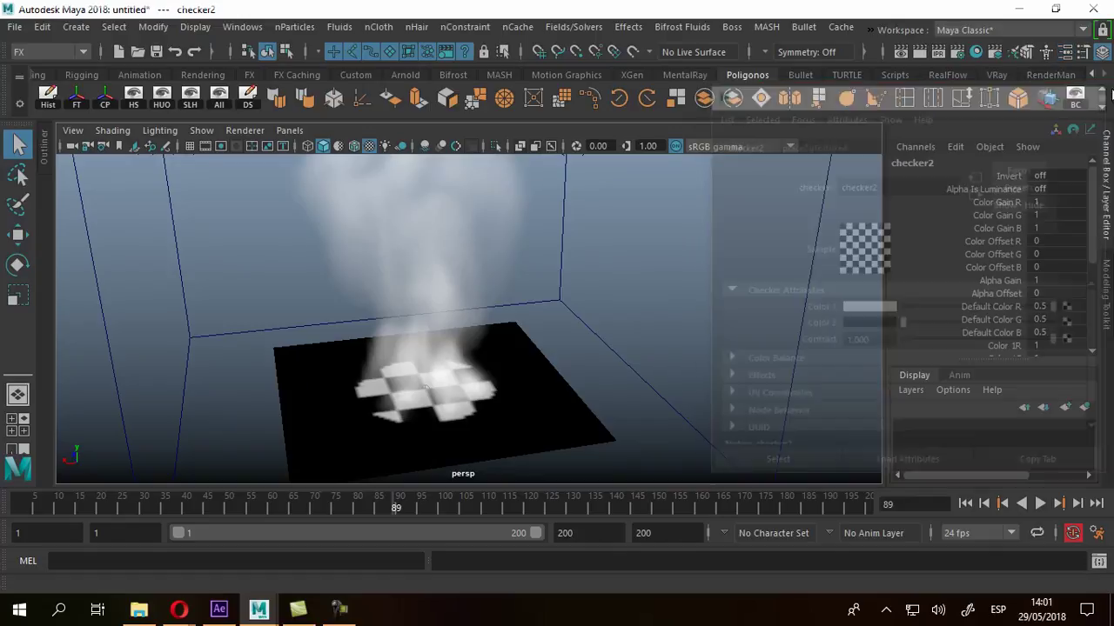
alt+drag(348, 392, 487, 392)
click(525, 402)
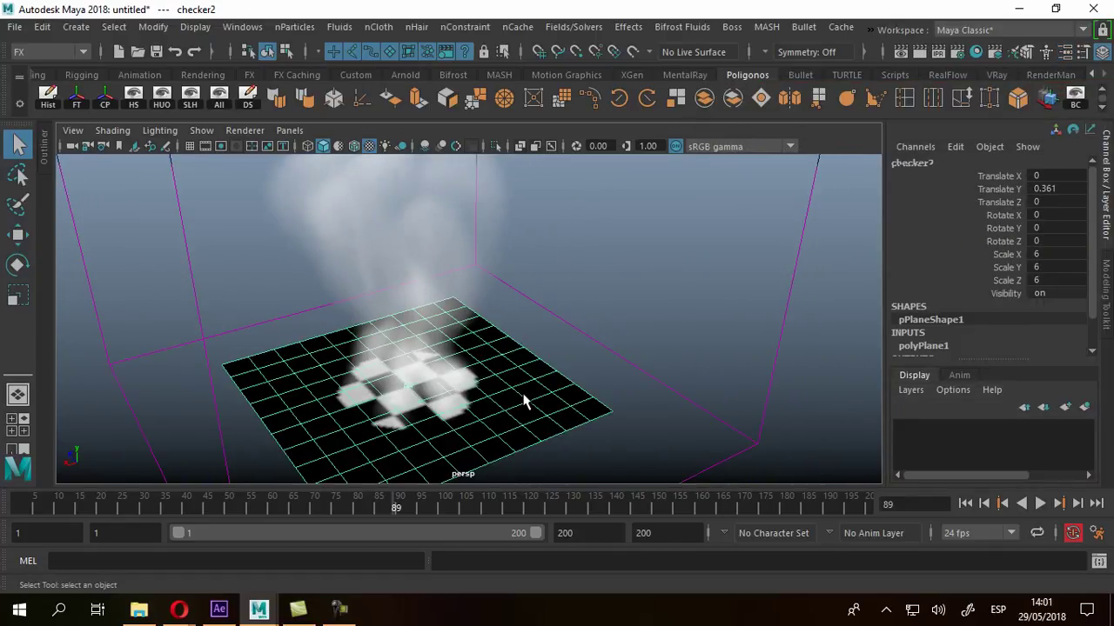
key(Delete)
alt+drag(545, 387, 87, 200)
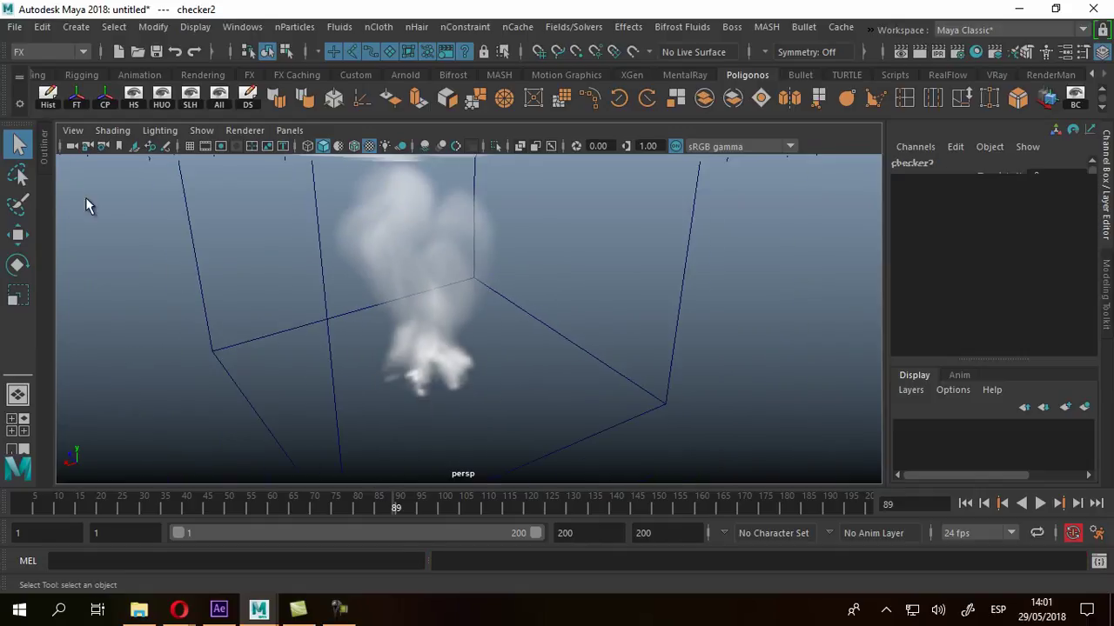
Step: Check which objects remain in the Outliner and rewind the timeline to frame 1
click(46, 152)
alt+drag(299, 292, 662, 391)
click(964, 503)
alt+drag(627, 356, 418, 237)
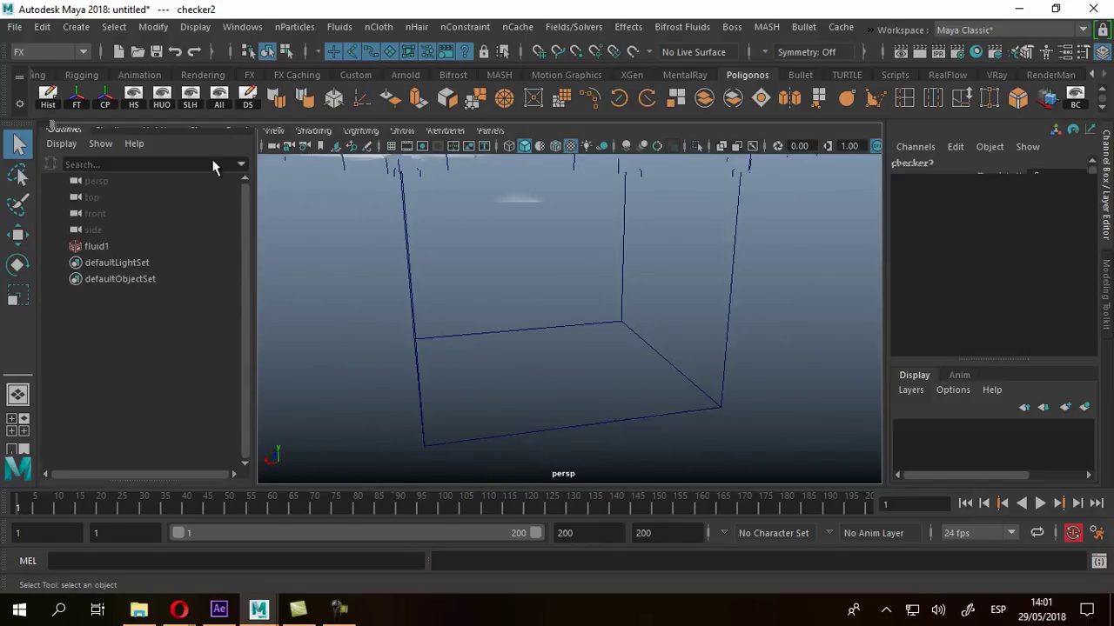
click(43, 130)
alt+drag(446, 302, 467, 398)
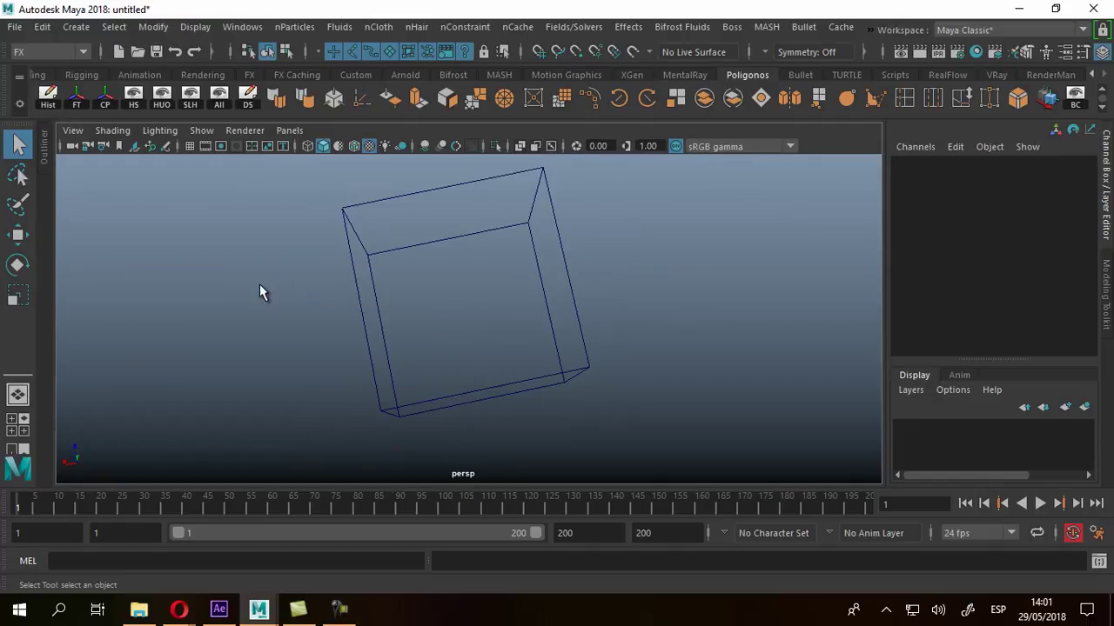
Step: Draw an S-shaped EP curve in the top view, winding across the inside of the fluid container
key(space)
alt+middle_drag(249, 249, 347, 223)
click(76, 27)
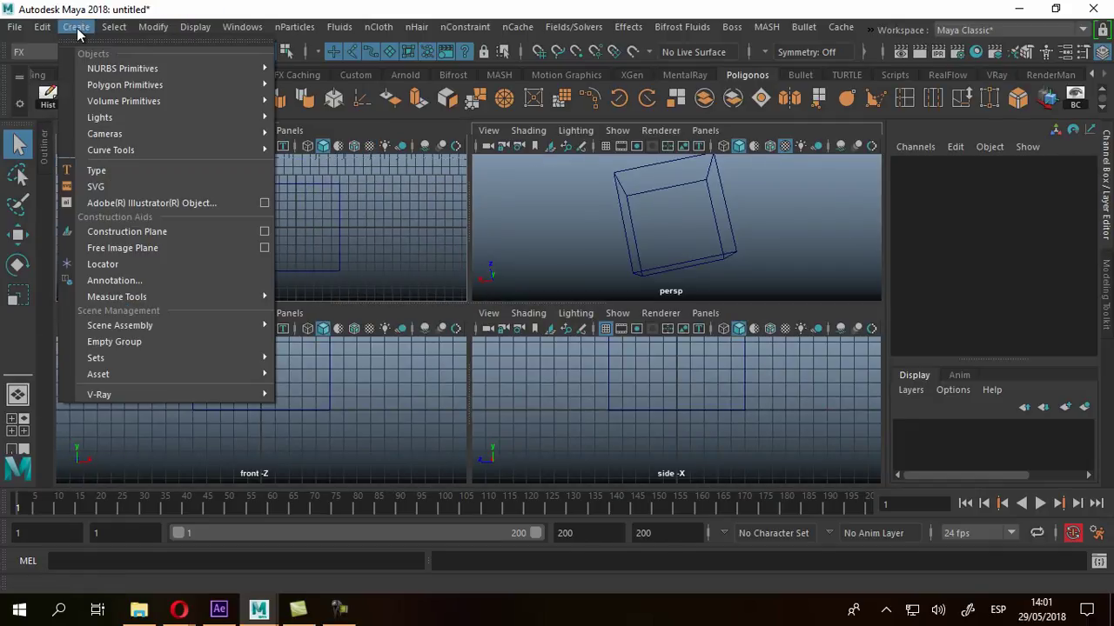
mouse_move(102, 108)
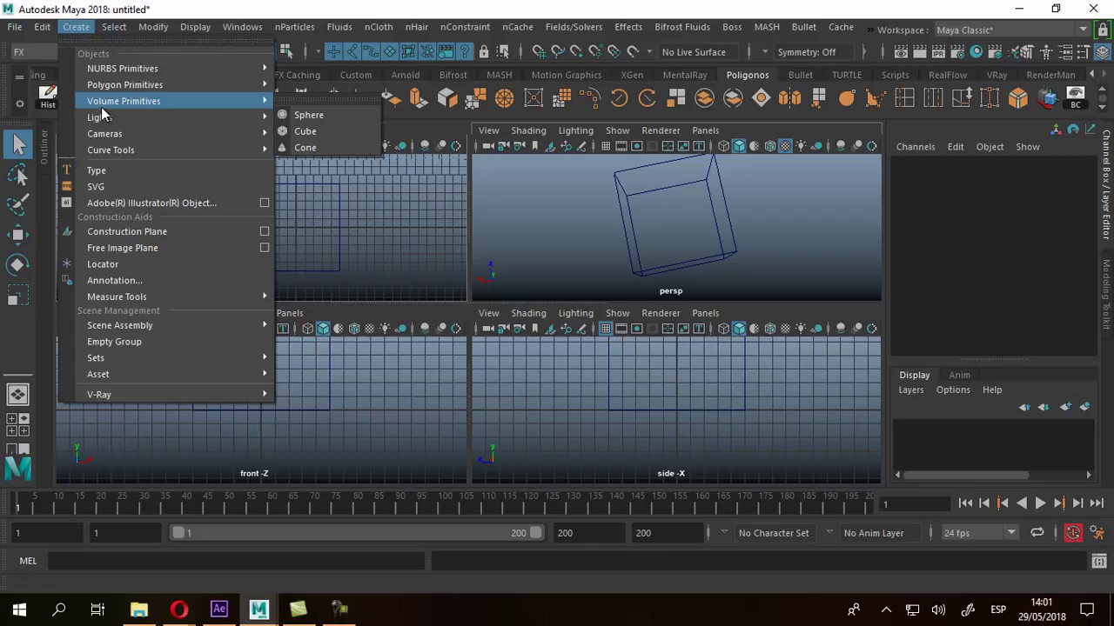
mouse_move(107, 152)
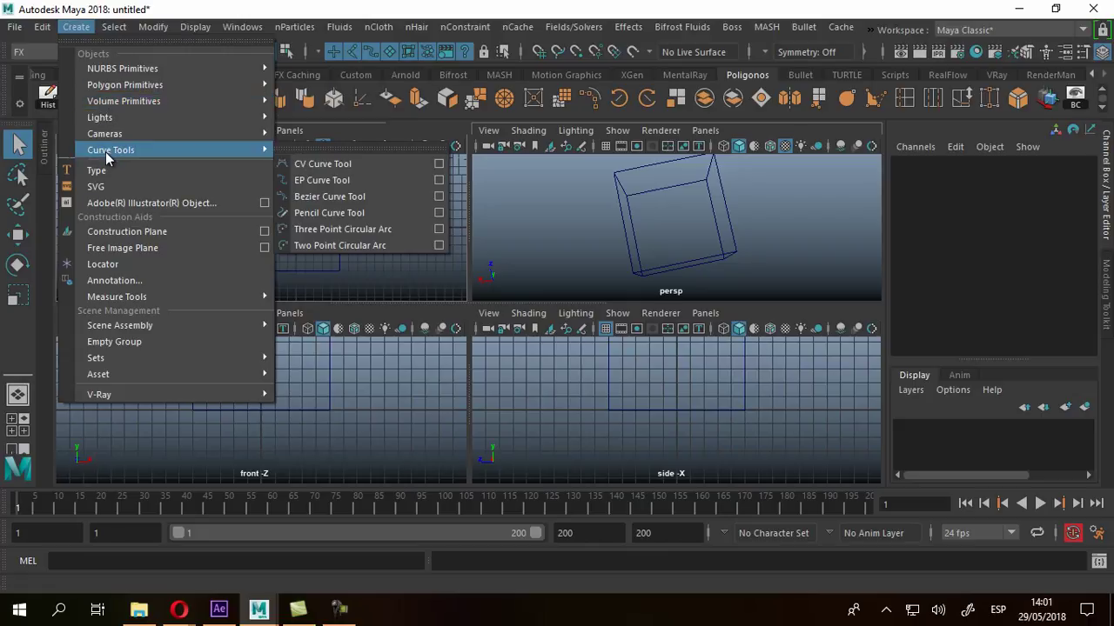
click(314, 180)
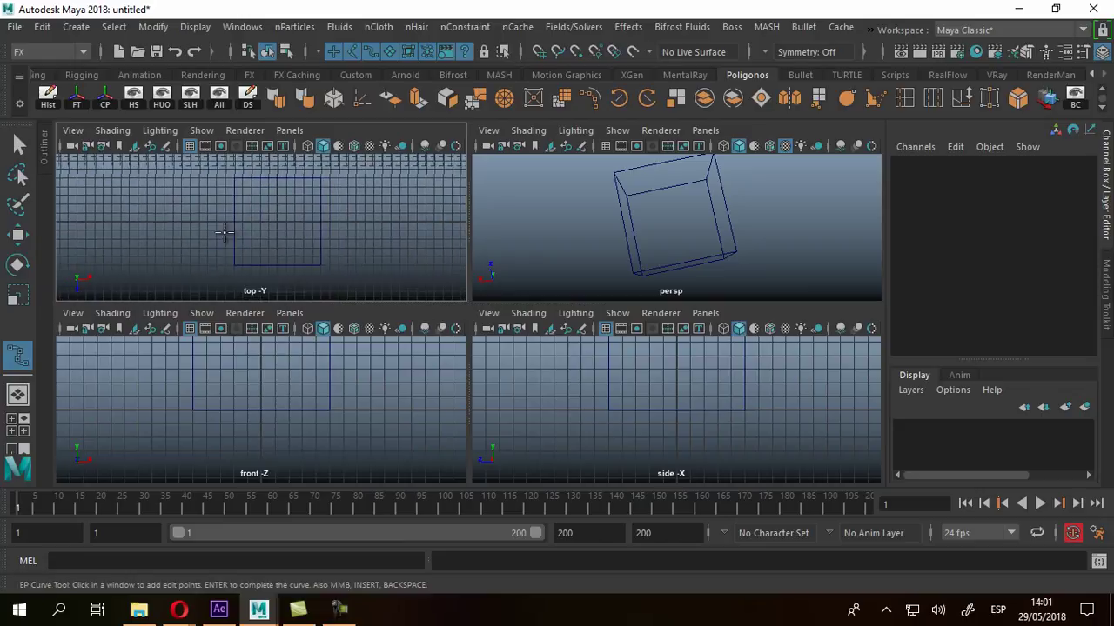
scroll(208, 247, up, 3)
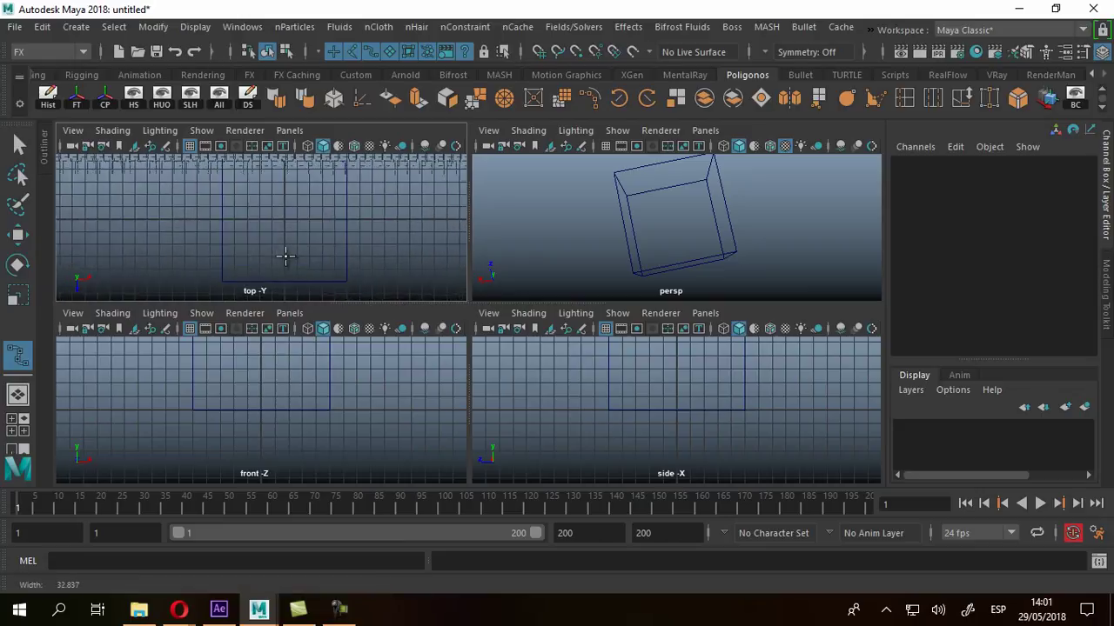
click(240, 255)
click(298, 257)
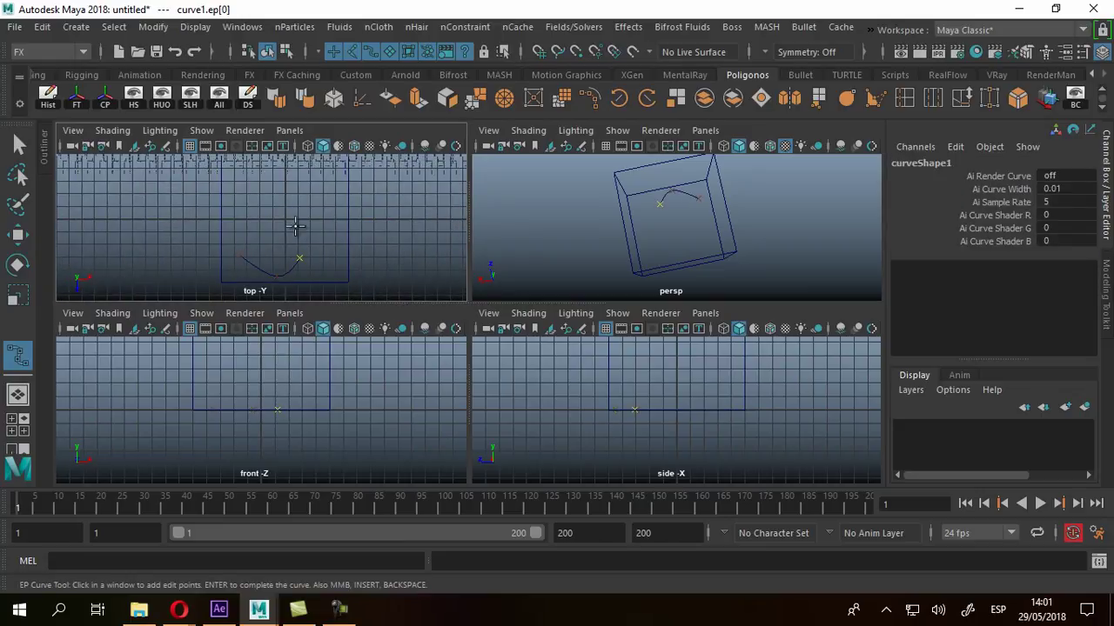
click(241, 212)
click(240, 192)
click(261, 179)
click(286, 180)
click(318, 192)
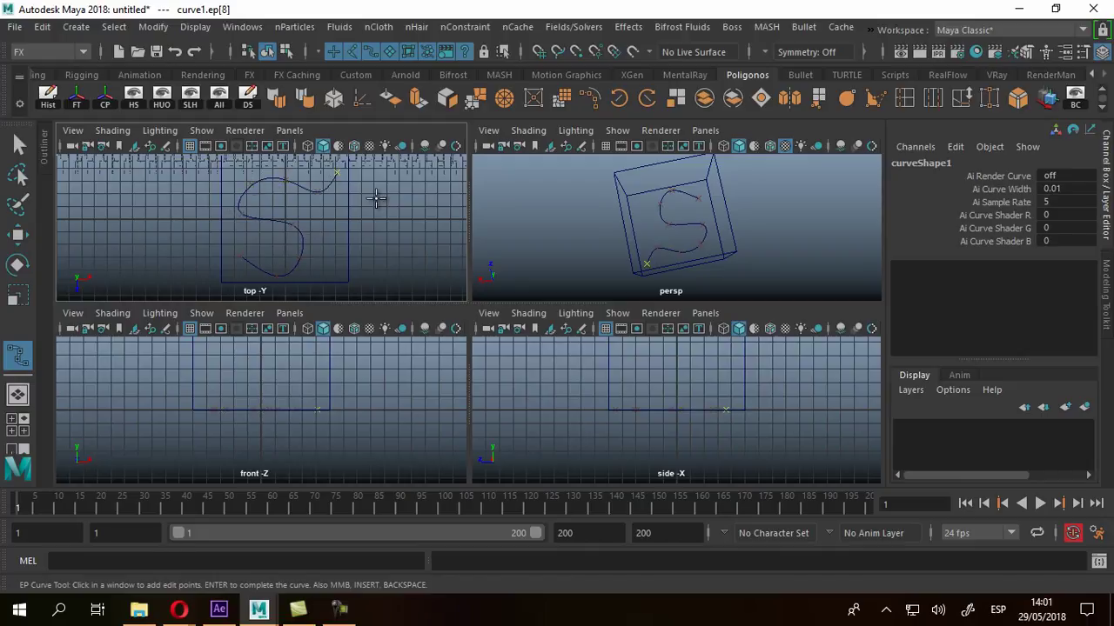
key(space)
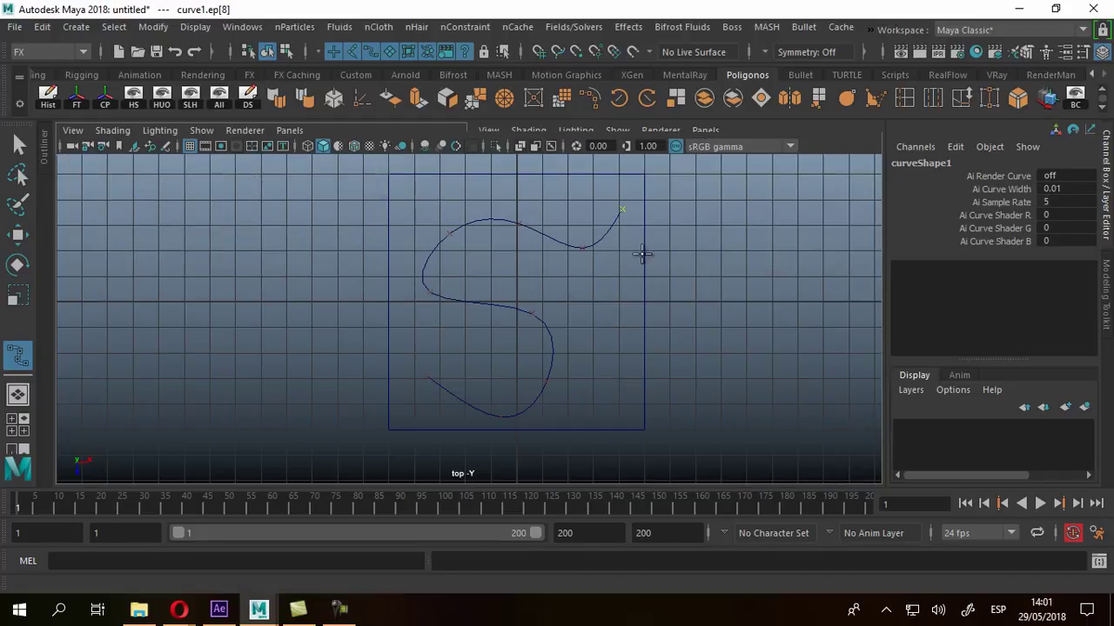
key(q)
Step: Raise the S-shaped curve along Y above the container floor in the perspective view
key(space)
alt+drag(758, 299, 687, 261)
key(space)
alt+drag(578, 255, 625, 200)
alt+drag(545, 386, 517, 336)
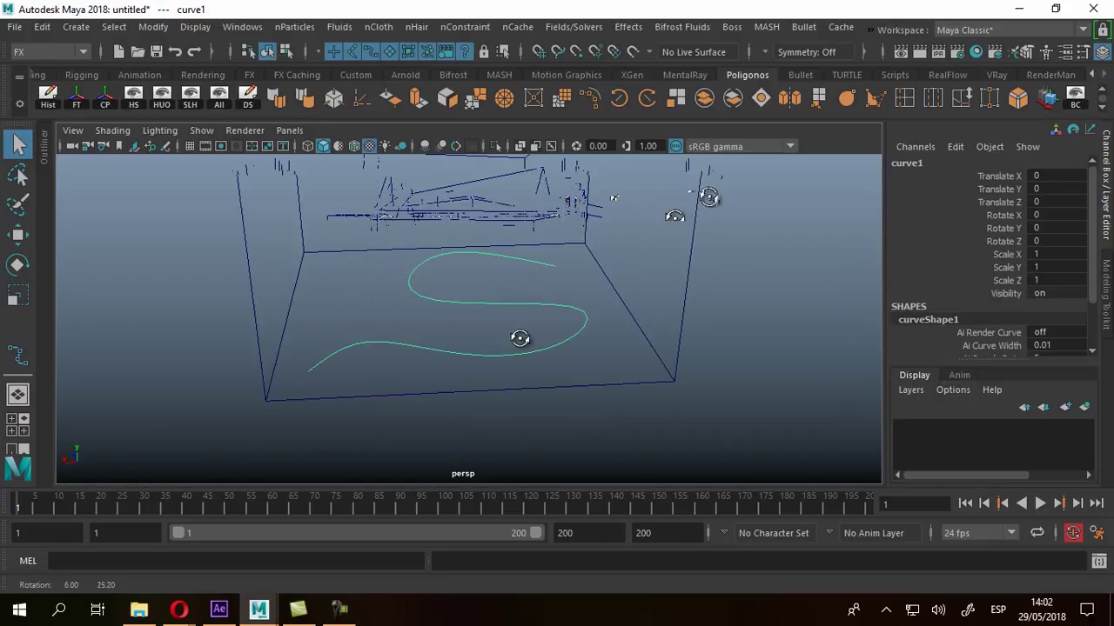
key(w)
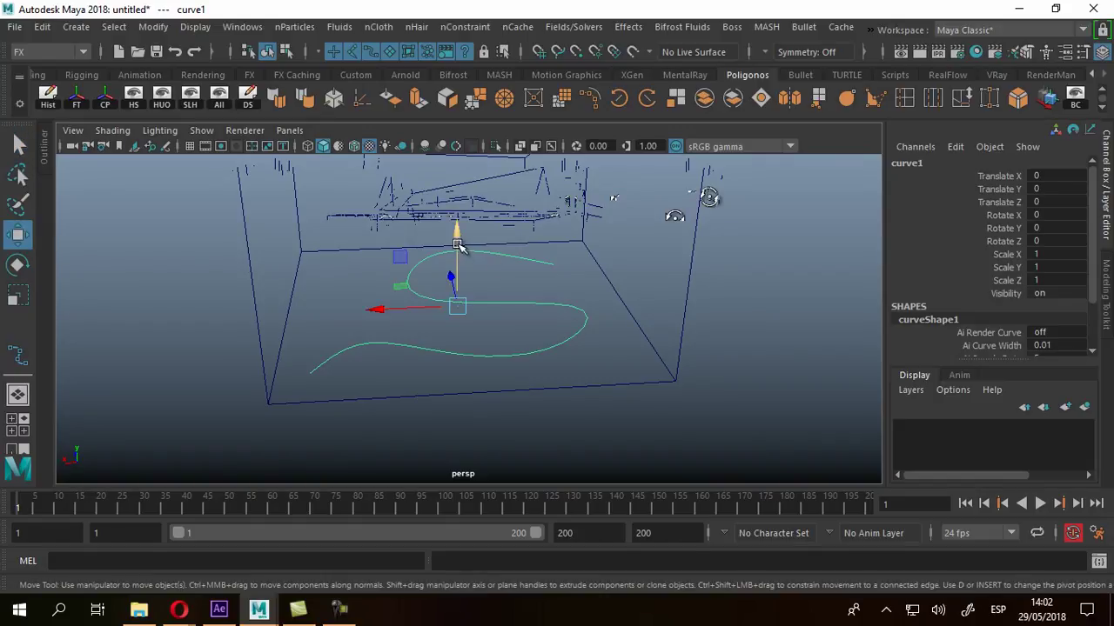
drag(458, 245, 458, 161)
Step: Move the curve's control vertices up and down to different heights so it undulates in three dimensions inside the container
alt+drag(461, 229, 519, 263)
right_drag(517, 231, 442, 129)
drag(430, 256, 482, 315)
drag(449, 222, 444, 284)
alt+middle_drag(552, 228, 564, 292)
drag(421, 221, 467, 265)
drag(435, 202, 437, 144)
drag(589, 221, 601, 187)
alt+middle_drag(432, 316, 514, 295)
click(396, 304)
alt+drag(393, 305, 687, 301)
mouse_move(450, 281)
alt+mouse_down()
mouse_move(490, 295)
mouse_move(462, 294)
alt+mouse_up()
click(458, 261)
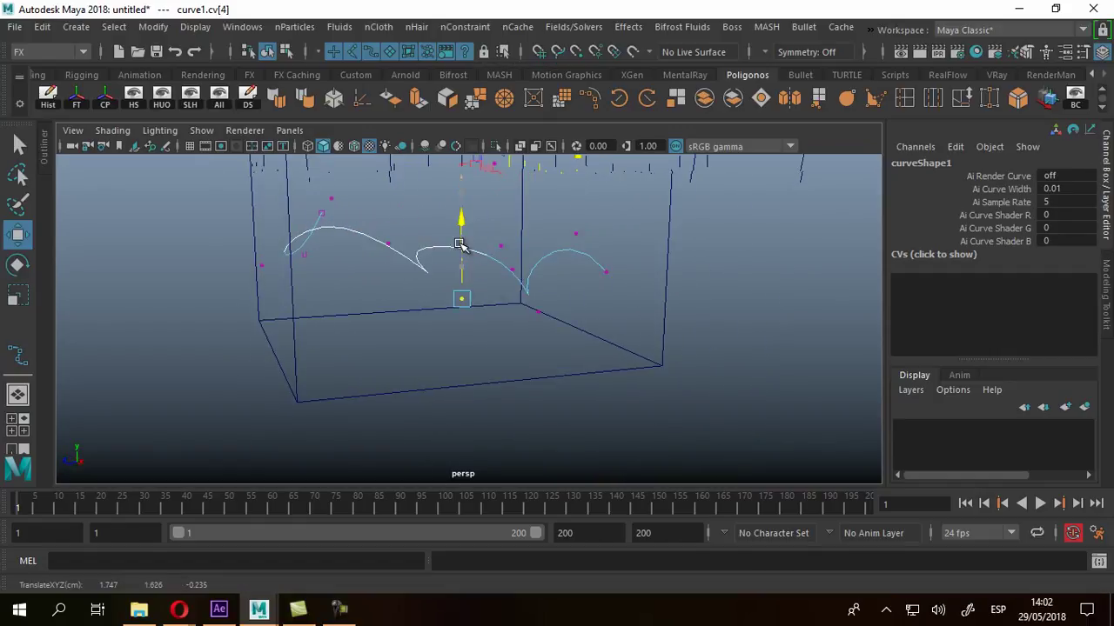
alt+drag(594, 313, 348, 323)
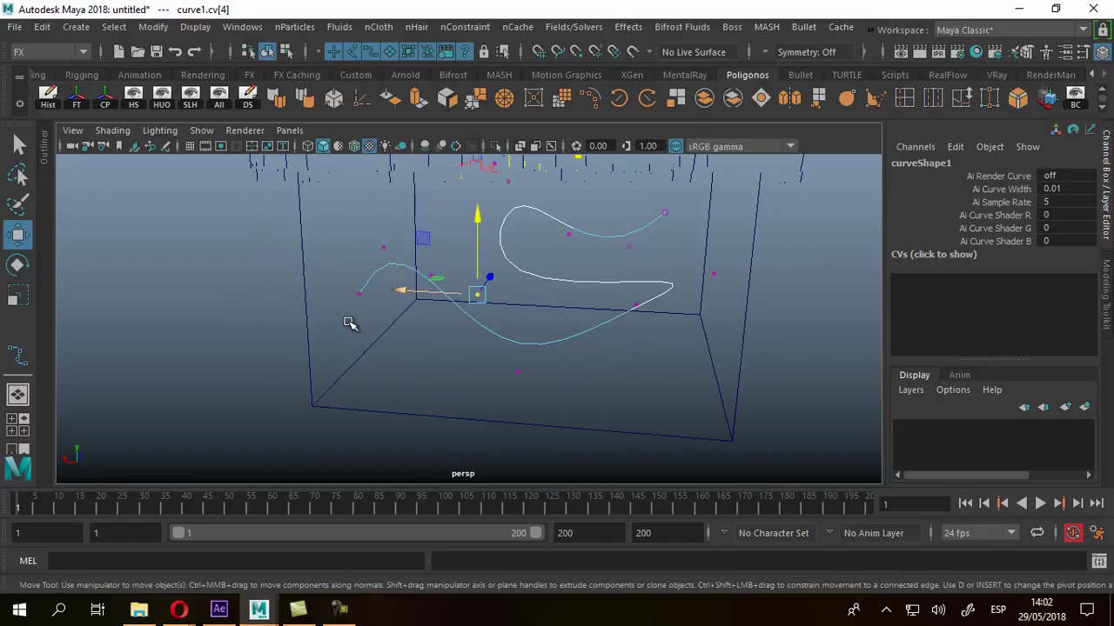
Step: Return the curve to object mode, deselect it, inspect its shape from several angles, and switch to the Select tool
key(F8)
alt+drag(681, 388, 646, 348)
click(706, 318)
alt+drag(706, 318, 595, 331)
alt+middle_drag(549, 308, 535, 346)
alt+right_drag(640, 344, 509, 335)
alt+drag(495, 331, 621, 341)
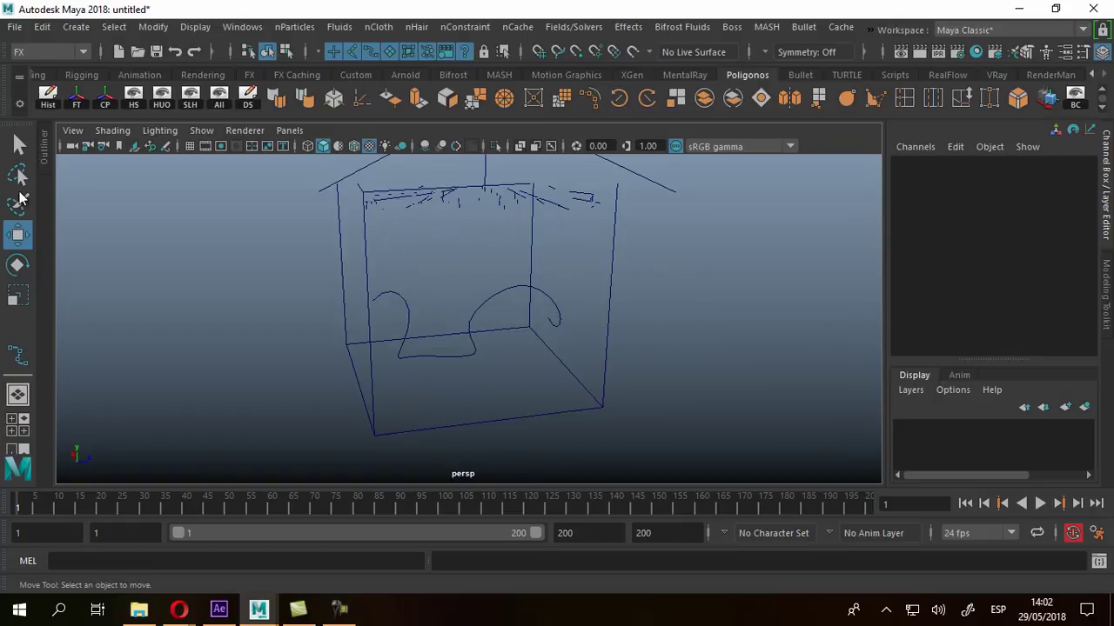
click(19, 144)
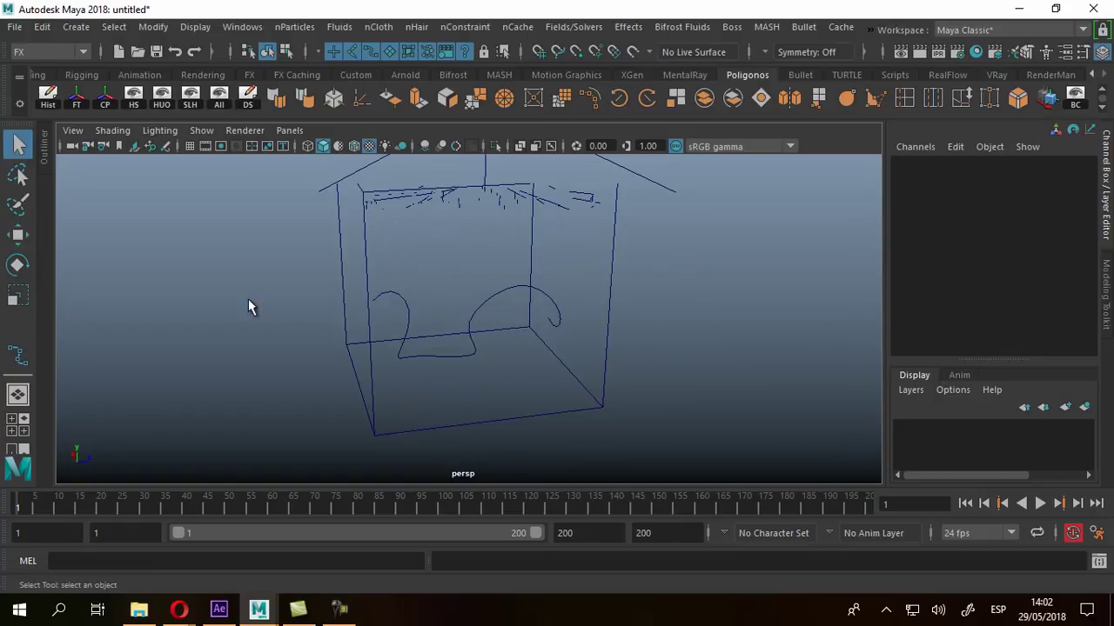
Step: Add an Emit from Object emitter to the S-shaped curve in the fluid container, with Emitter type set to Curve
click(492, 296)
click(559, 243)
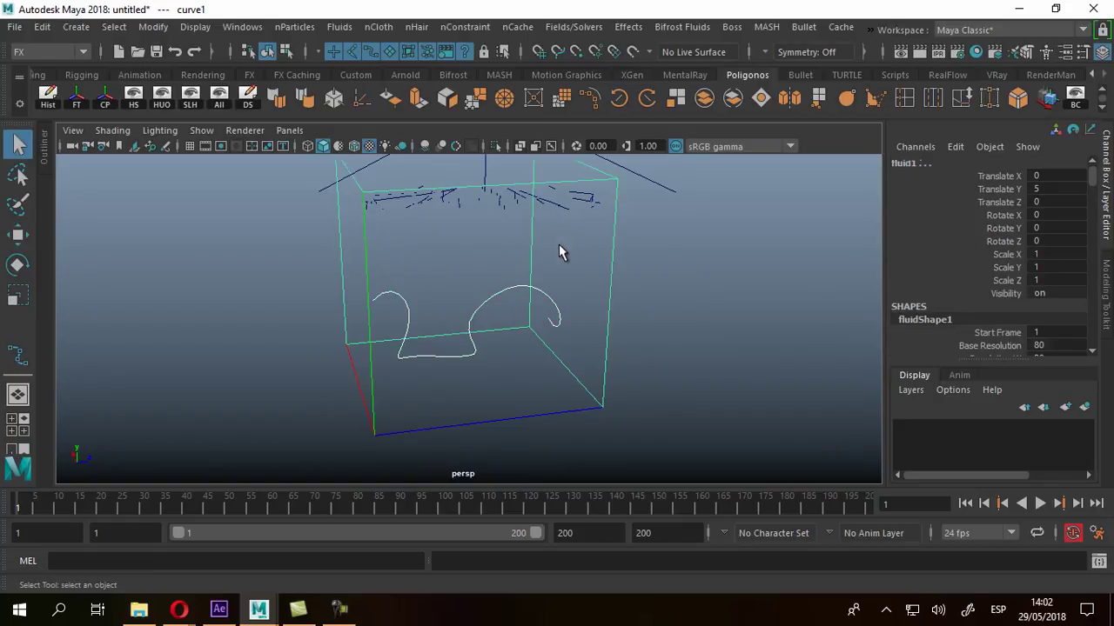
click(337, 29)
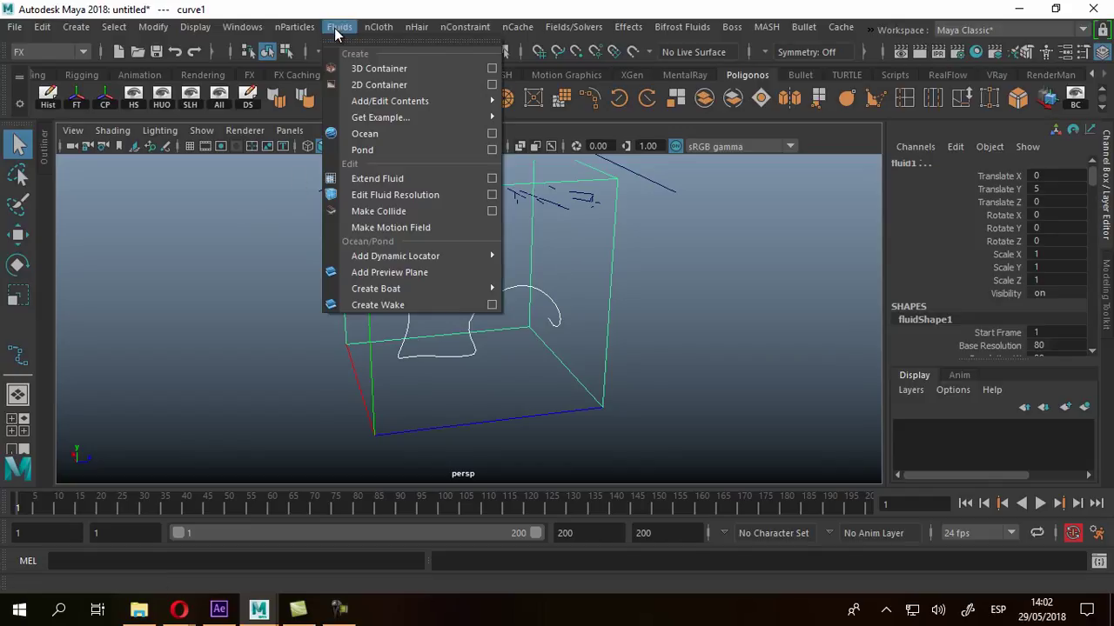
mouse_move(374, 101)
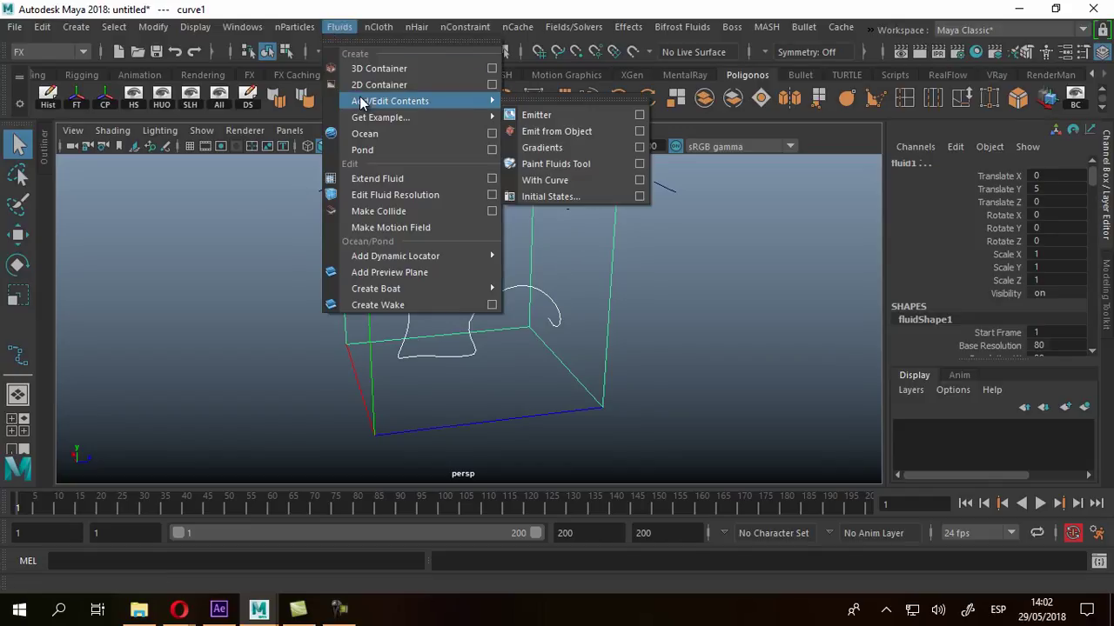
click(639, 132)
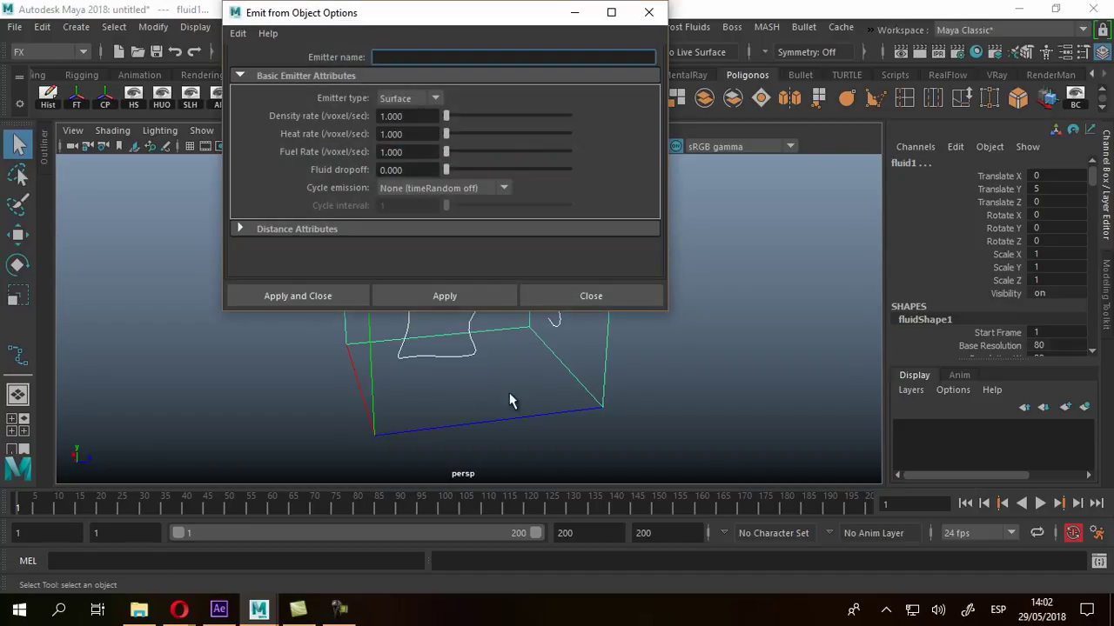
alt+drag(487, 388, 470, 428)
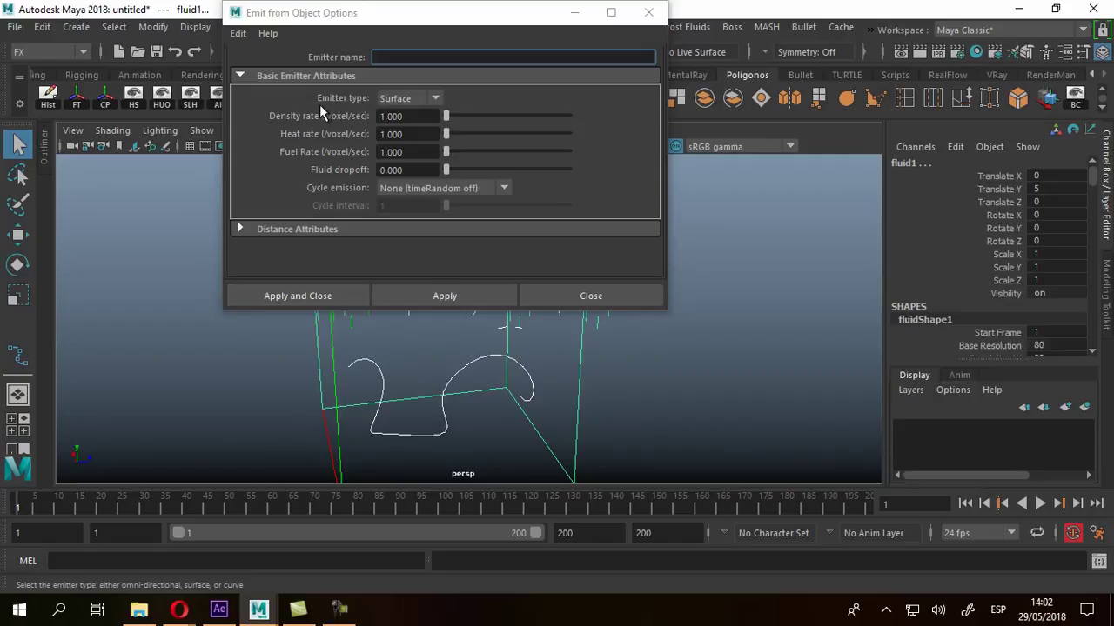
click(390, 98)
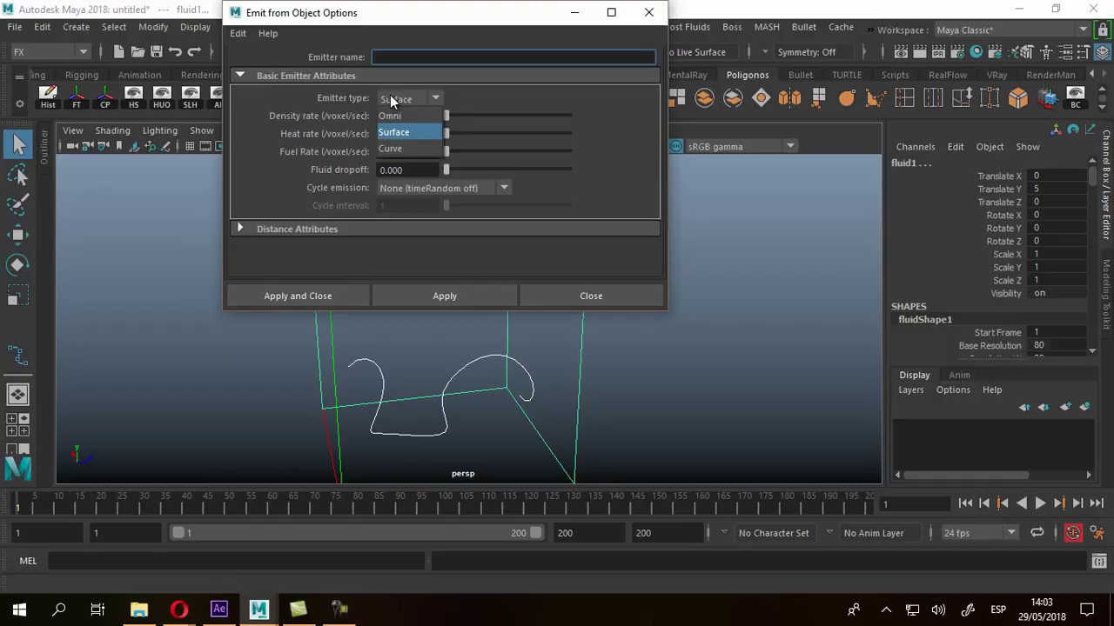
click(408, 151)
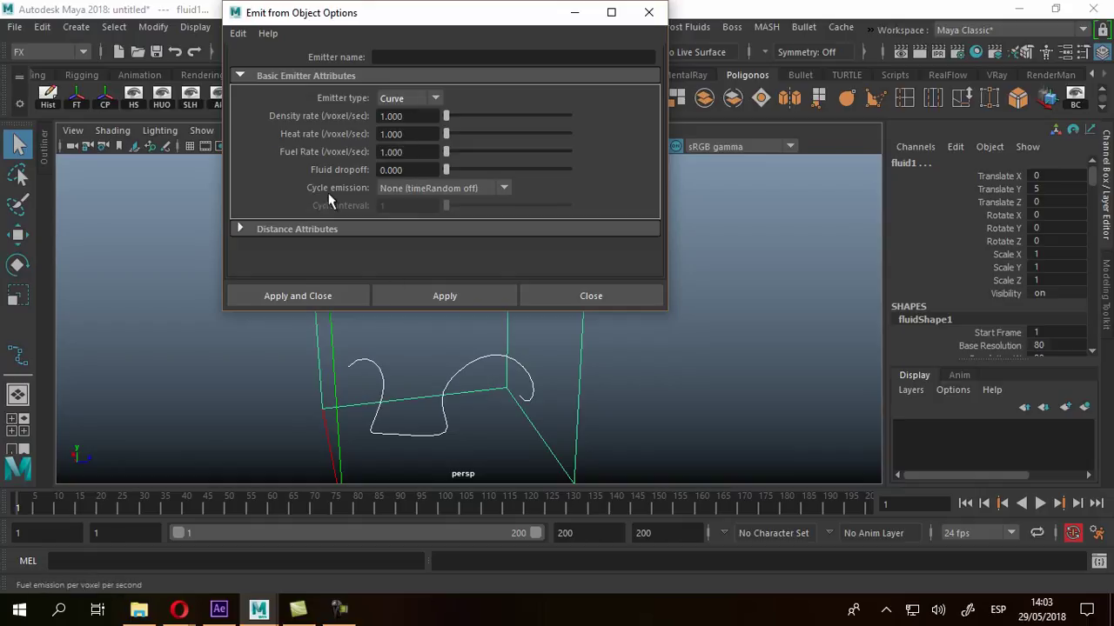
click(294, 294)
Step: Play the simulation to about frame 52 and examine the fluid rising from the curve from several angles
alt+drag(552, 394, 584, 322)
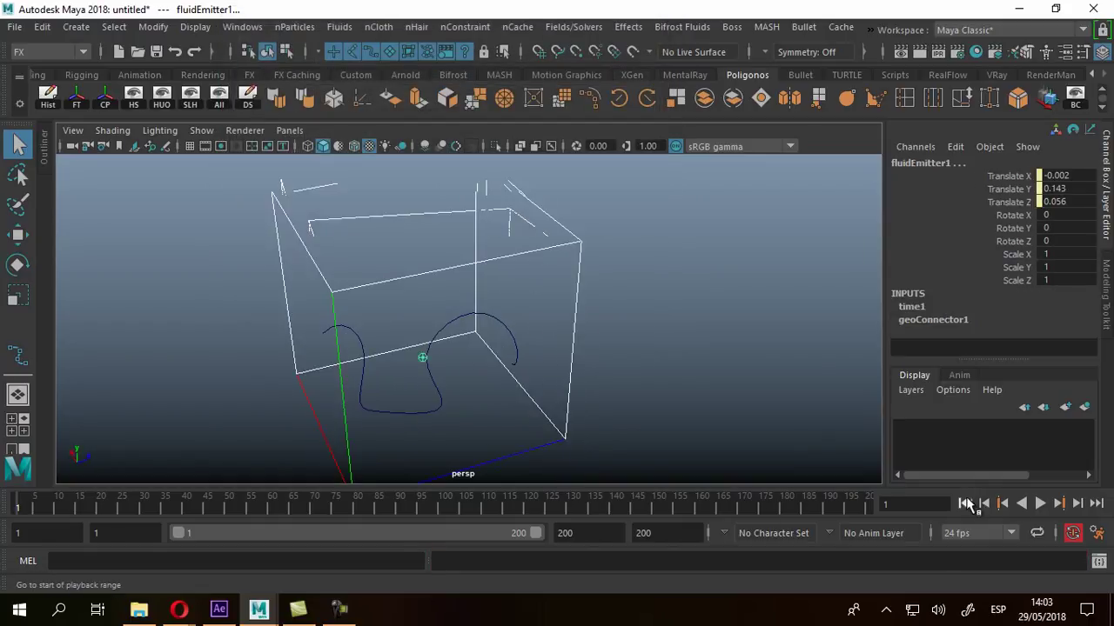
click(1040, 503)
mouse_move(543, 378)
alt+mouse_down()
mouse_move(517, 365)
mouse_move(533, 363)
alt+mouse_up()
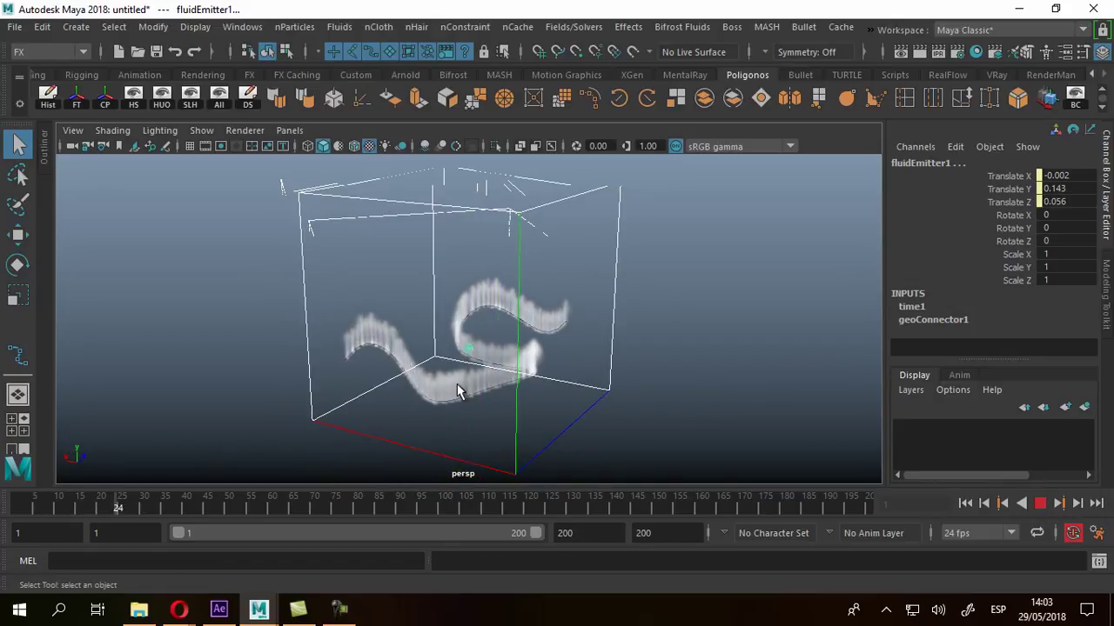
click(1040, 503)
alt+drag(566, 401, 539, 348)
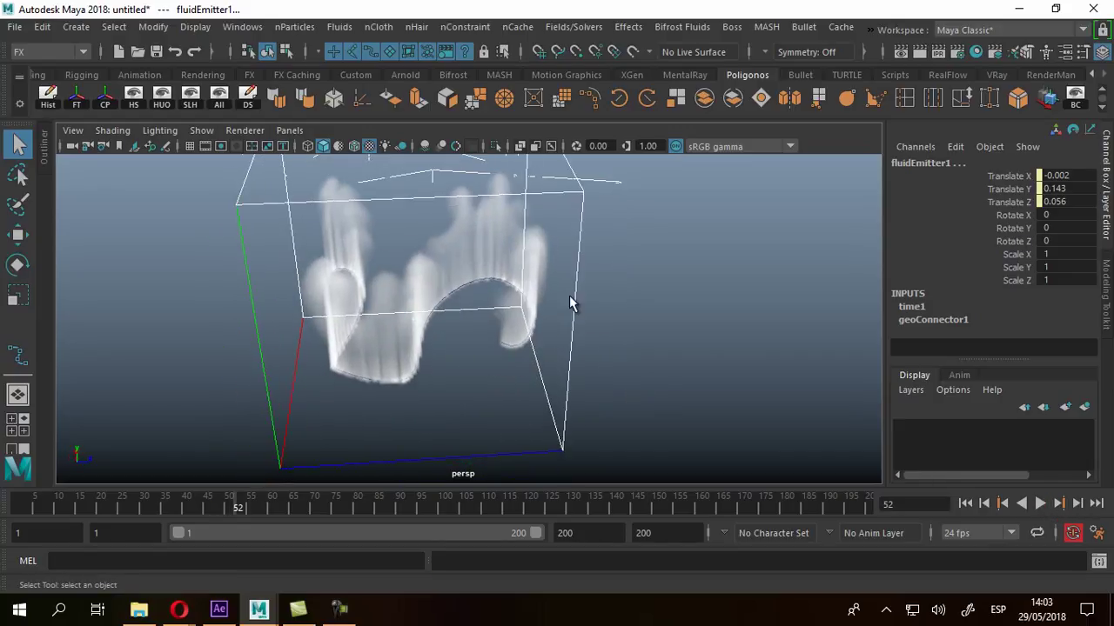
Step: Open the fluid container's attributes beside the viewport and return the simulation to frame 1
key(Up)
key(ctrl+a)
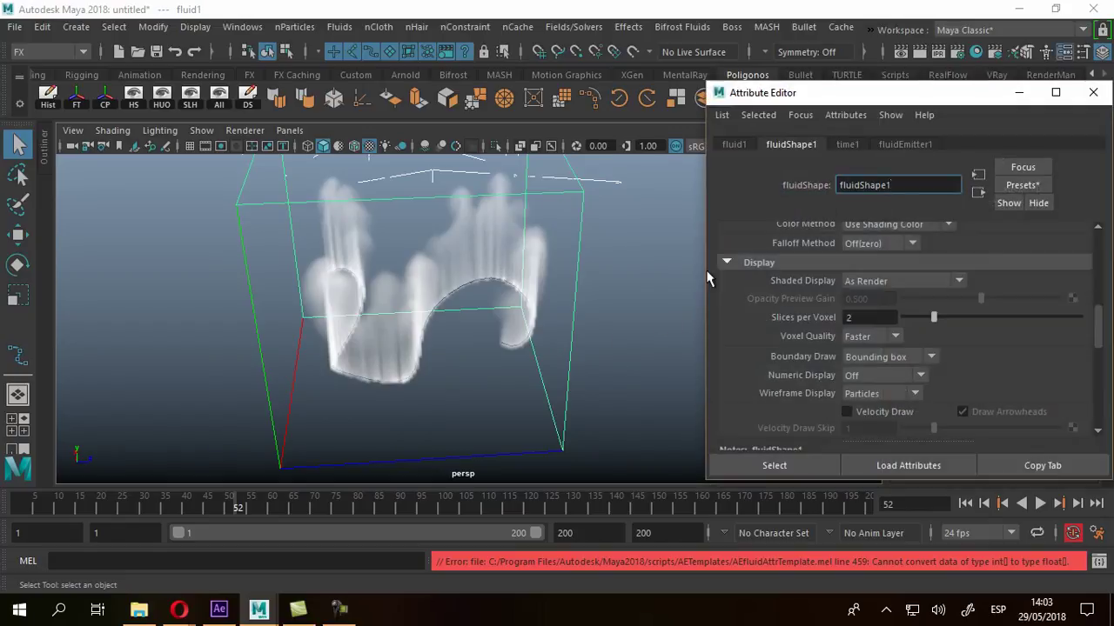
drag(921, 84, 920, 26)
alt+drag(461, 298, 476, 392)
click(963, 504)
mouse_move(382, 370)
alt+mouse_down()
mouse_move(363, 362)
mouse_move(376, 356)
alt+mouse_up()
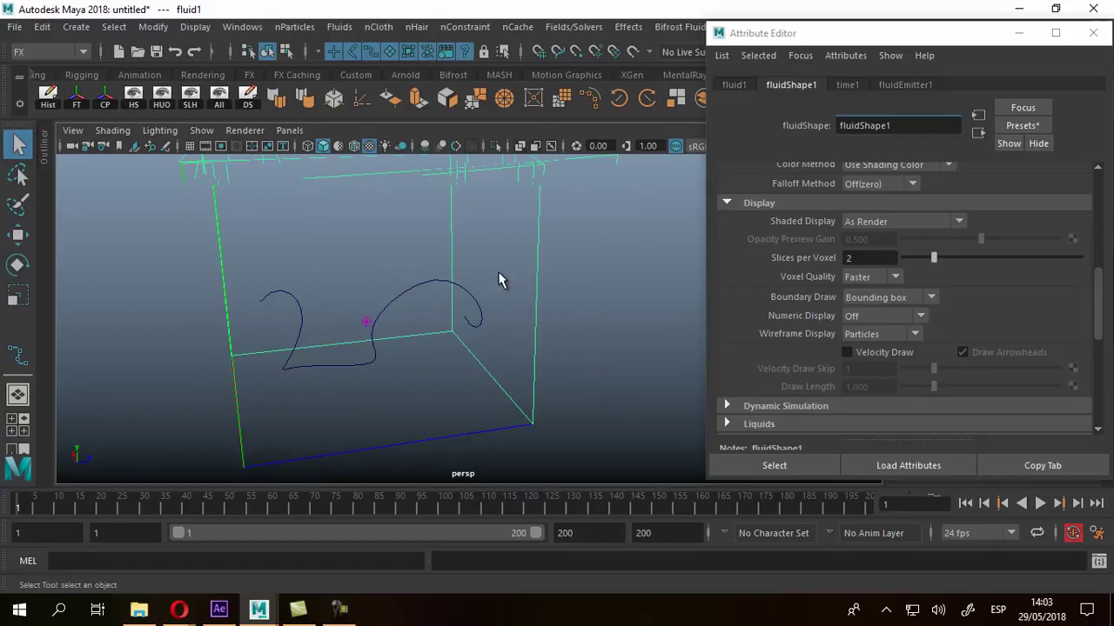
Step: Set the curve emitter's emission Speed Method to Replace
click(904, 84)
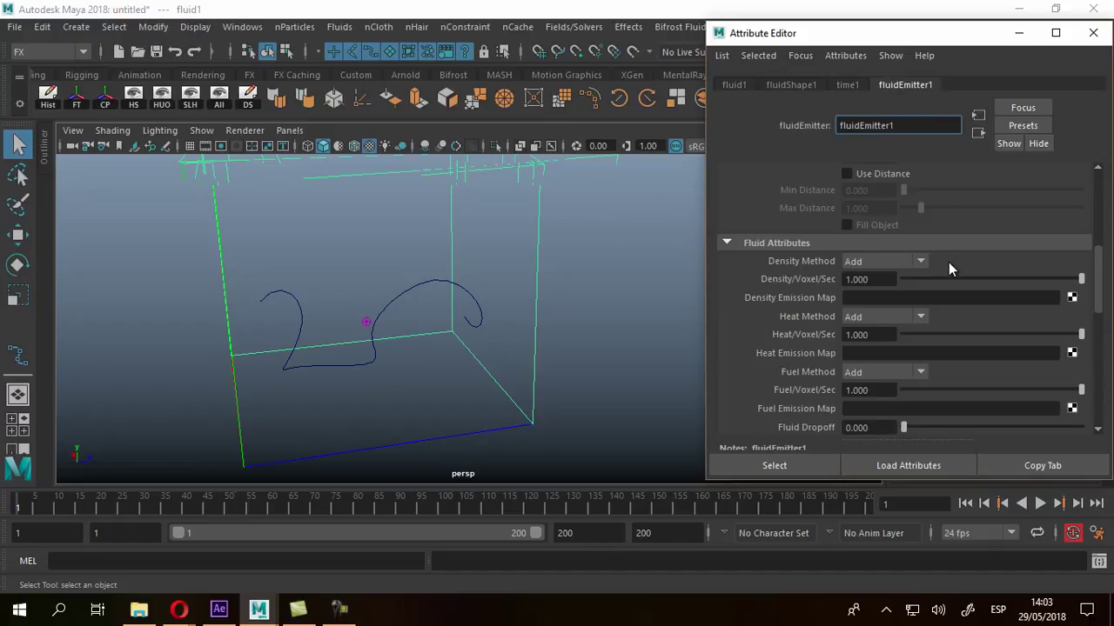
scroll(949, 262, down, 6)
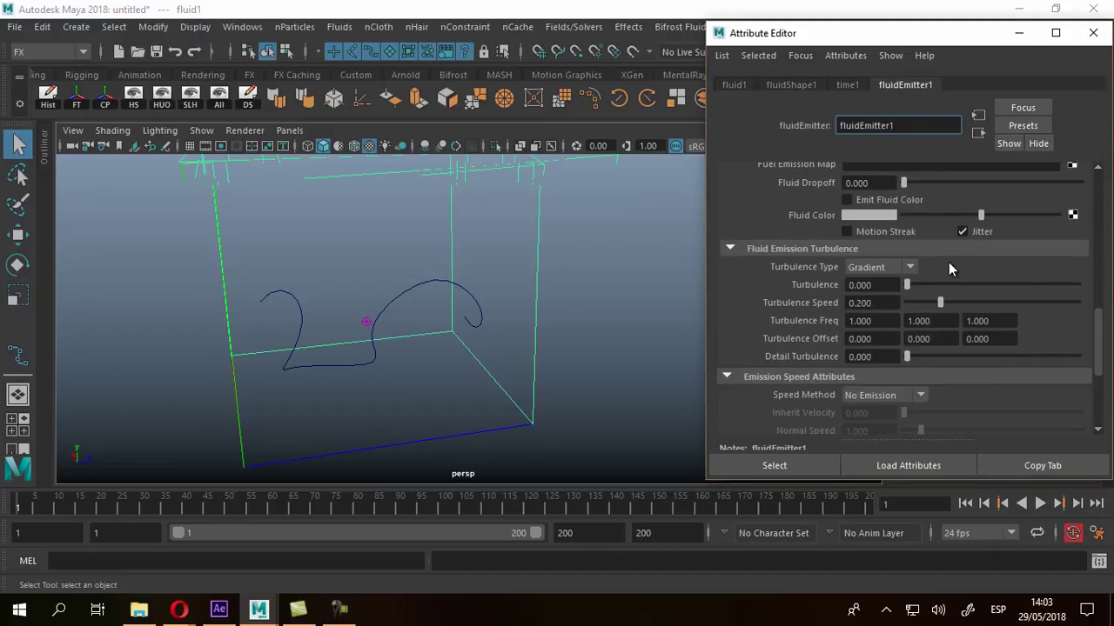
scroll(948, 261, down, 1)
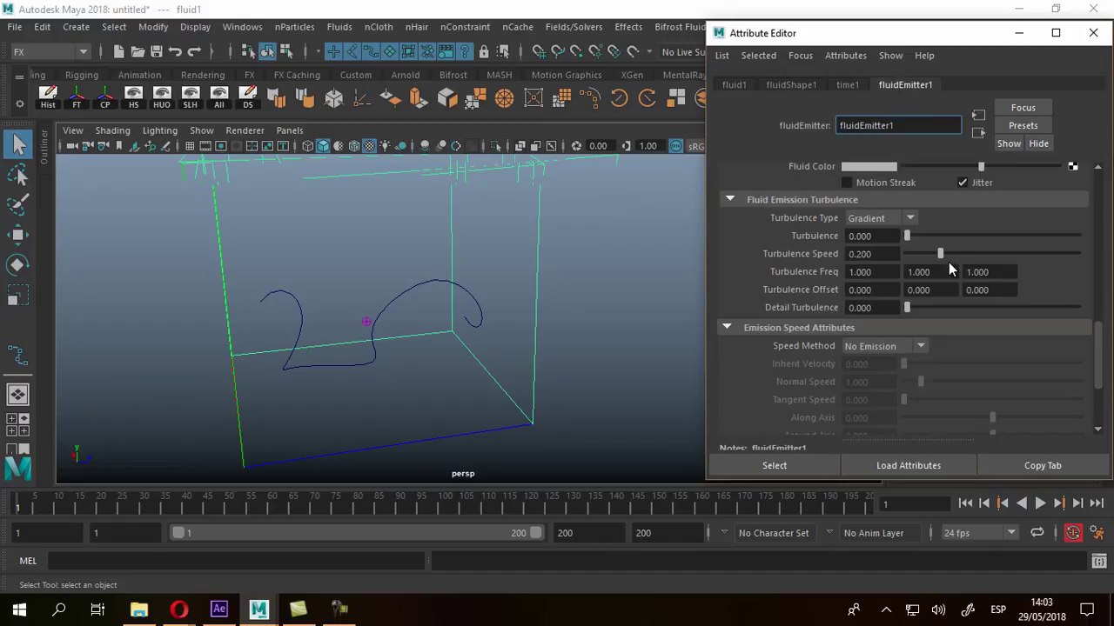
scroll(948, 262, down, 3)
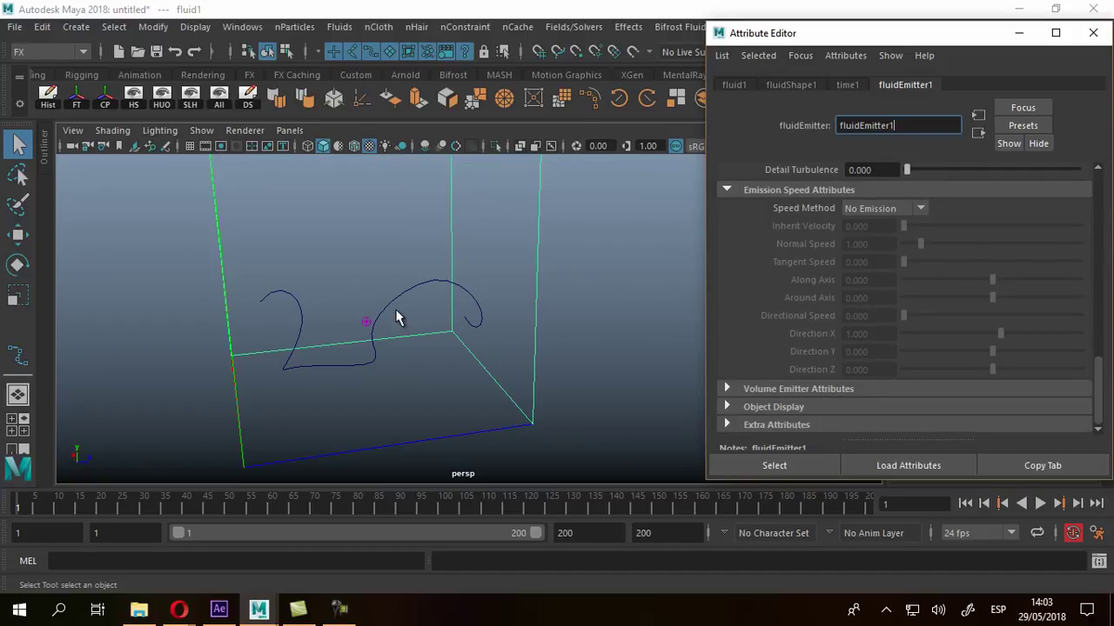
click(845, 209)
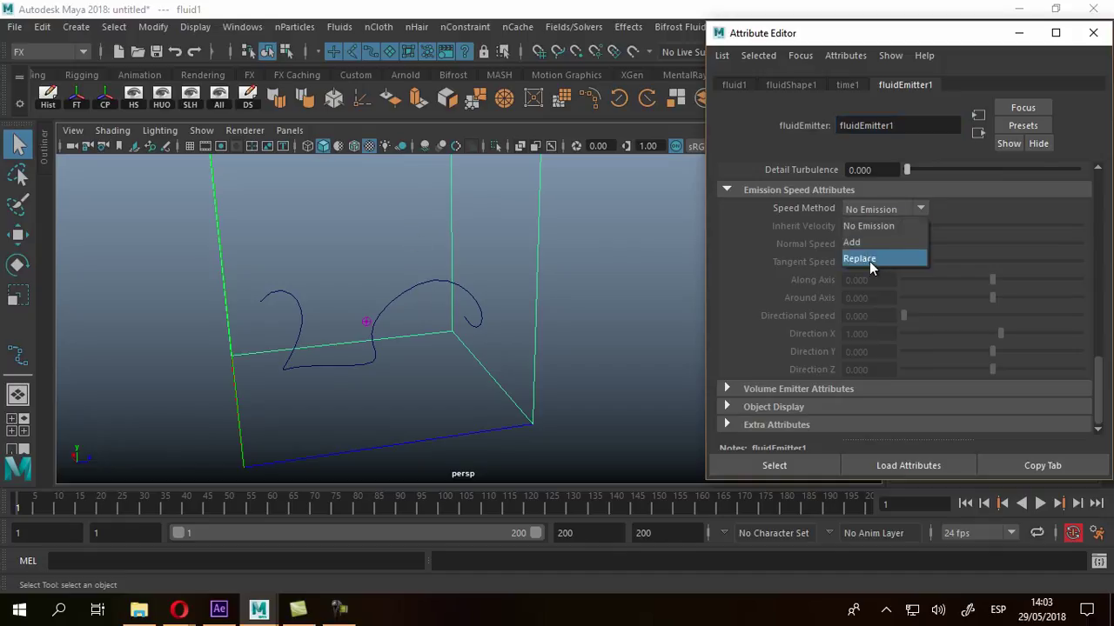
click(869, 261)
alt+drag(472, 329, 368, 311)
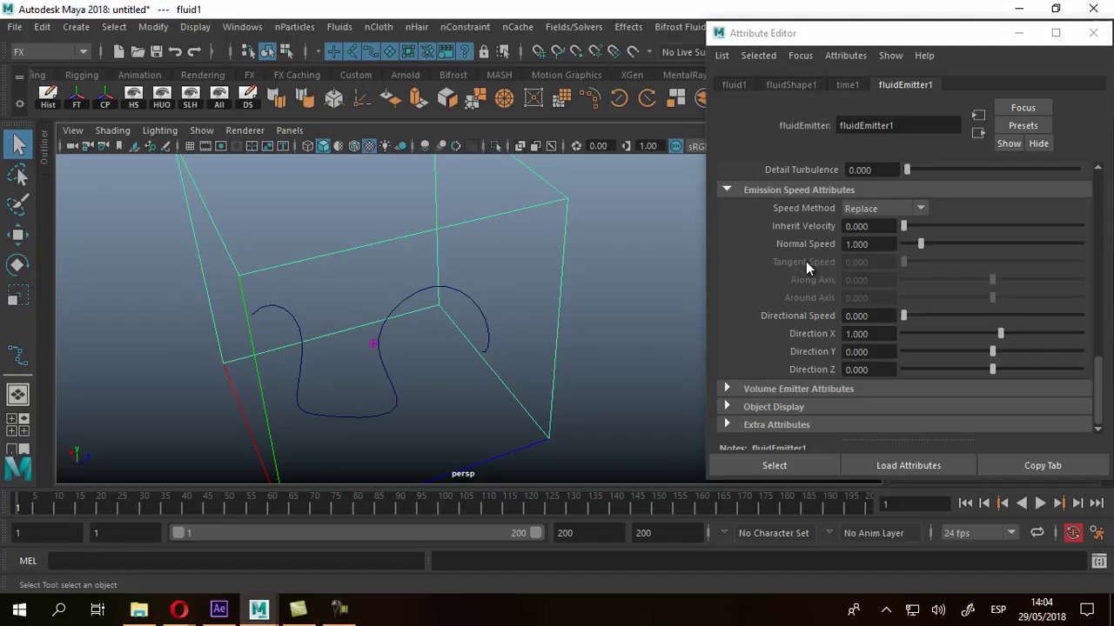
Step: Switch the emitter's Emitter Type to Surface and back to Curve to refresh its emission speed attributes
scroll(905, 311, up, 15)
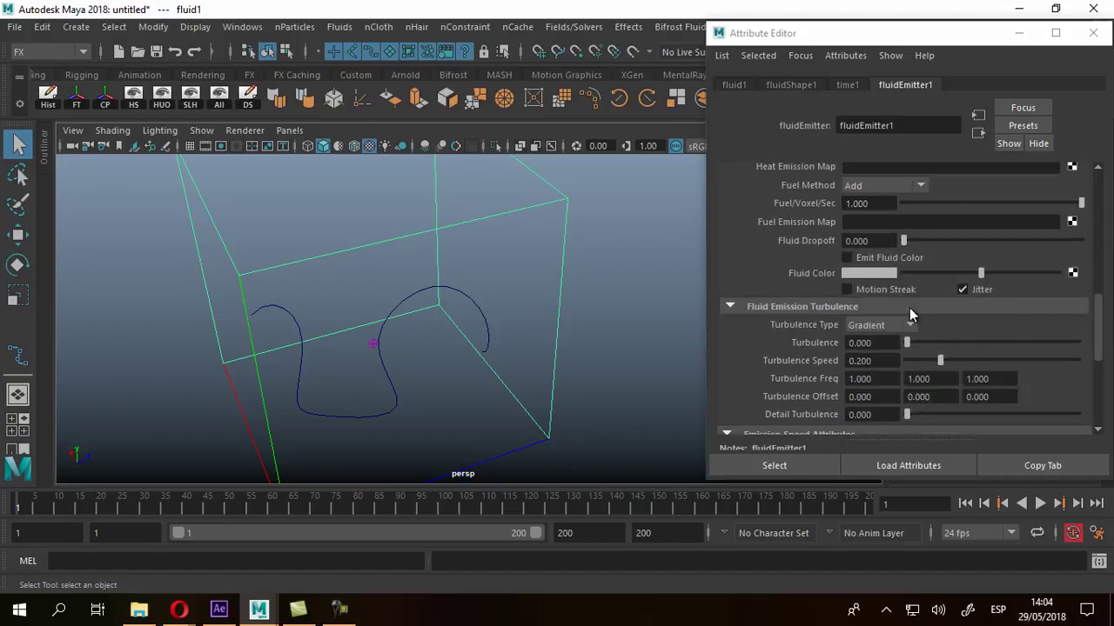
scroll(910, 308, down, 3)
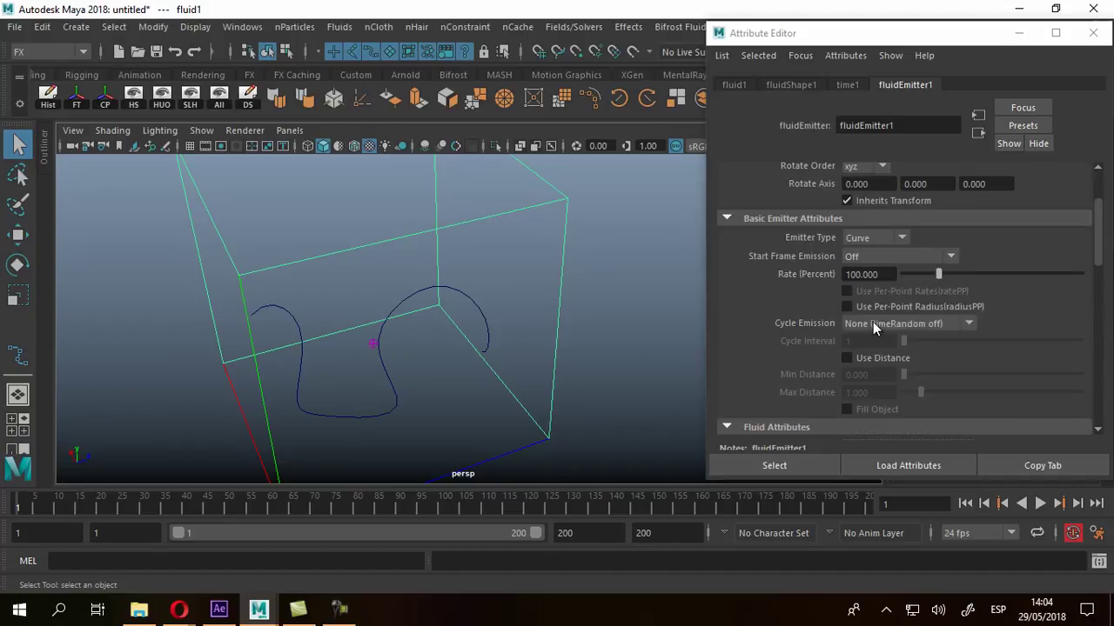
click(855, 237)
click(900, 270)
click(878, 238)
click(862, 288)
scroll(865, 292, down, 12)
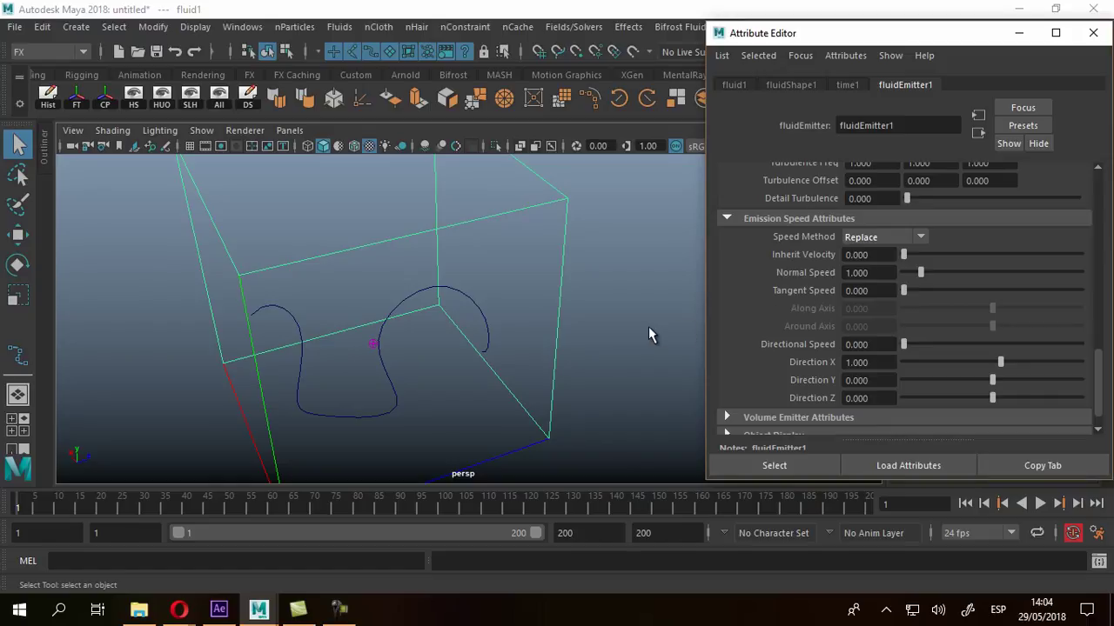
alt+drag(526, 341, 413, 313)
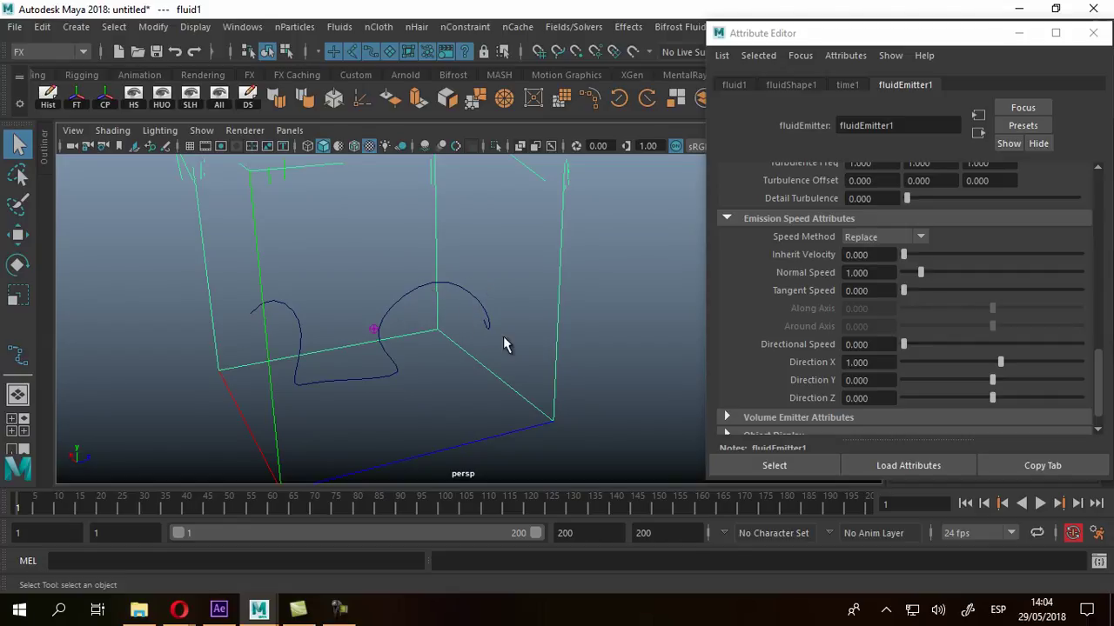
alt+right_drag(576, 328, 339, 248)
mouse_move(339, 248)
alt+mouse_down()
mouse_move(355, 308)
mouse_move(327, 270)
mouse_move(348, 348)
mouse_move(445, 283)
mouse_move(454, 331)
mouse_move(531, 342)
mouse_move(534, 246)
mouse_move(617, 203)
alt+mouse_up()
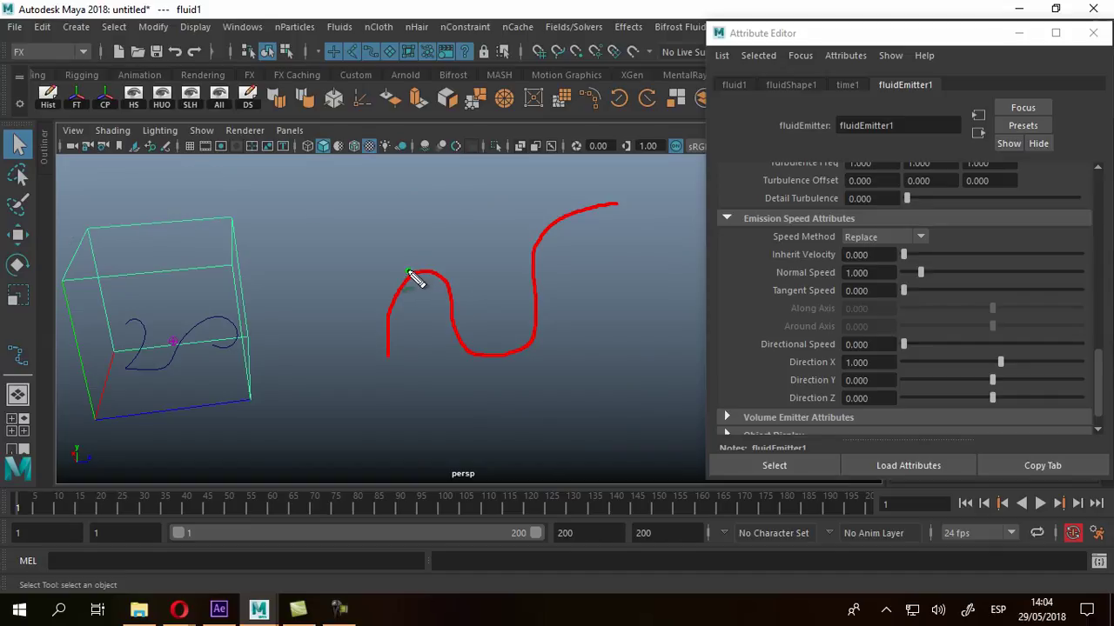
drag(346, 332, 512, 190)
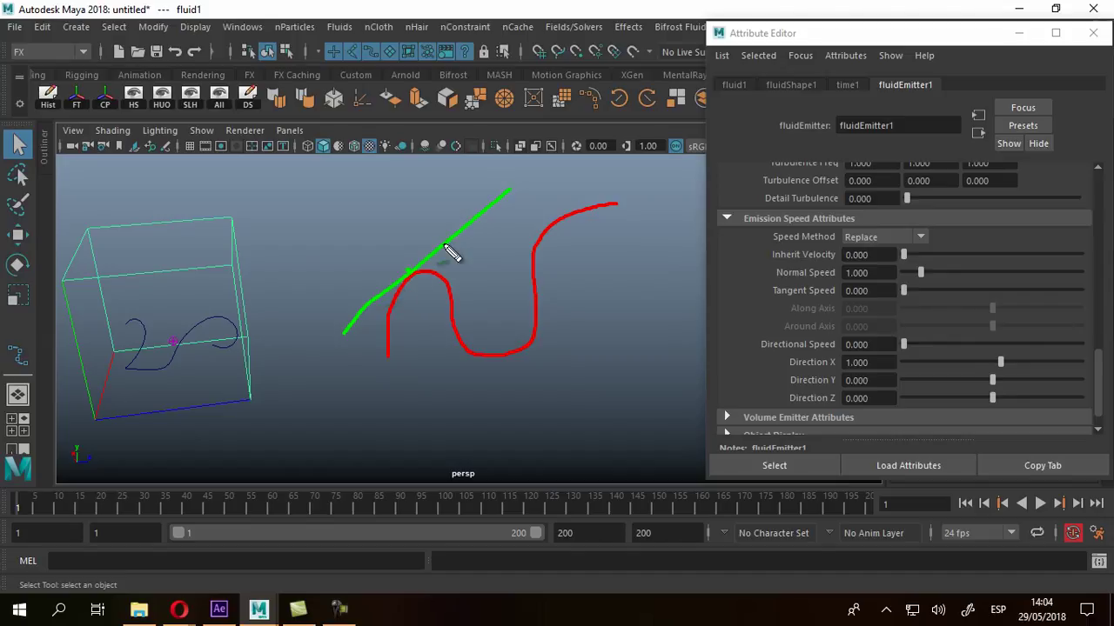
mouse_move(407, 286)
mouse_down()
mouse_move(427, 240)
mouse_move(445, 239)
mouse_move(432, 287)
mouse_move(462, 258)
mouse_move(470, 288)
mouse_up()
click(446, 280)
drag(398, 256, 439, 254)
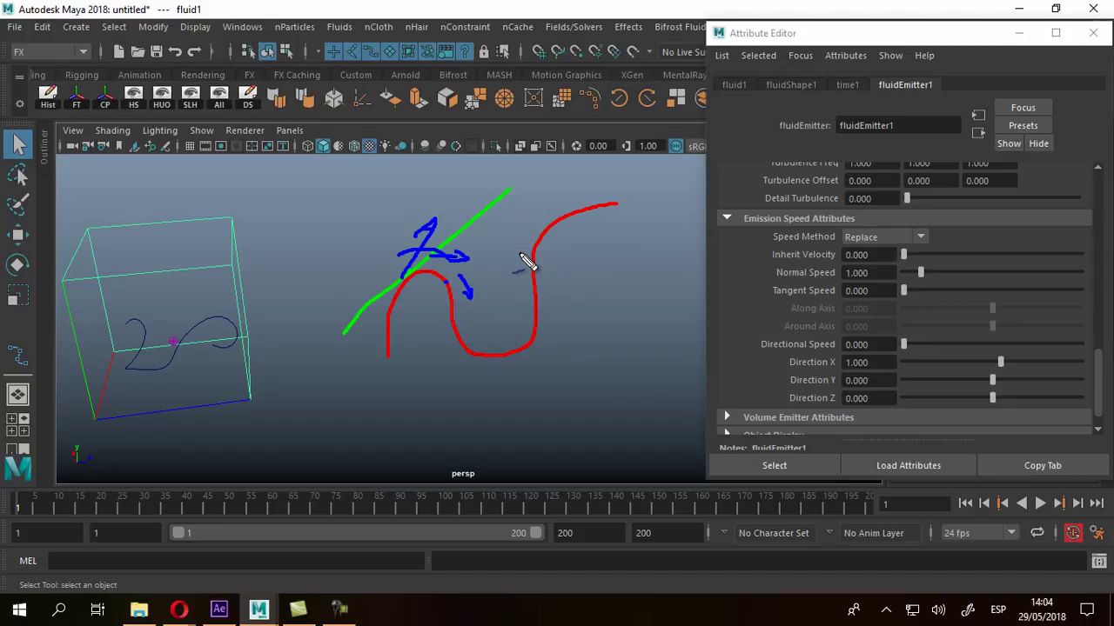
Step: Set the curve emitter's Tangent Speed to 15 and play the simulation from the first frame to about frame 18
mouse_move(377, 322)
alt+mouse_down()
mouse_move(391, 293)
mouse_move(409, 337)
mouse_move(468, 273)
mouse_move(454, 303)
alt+mouse_up()
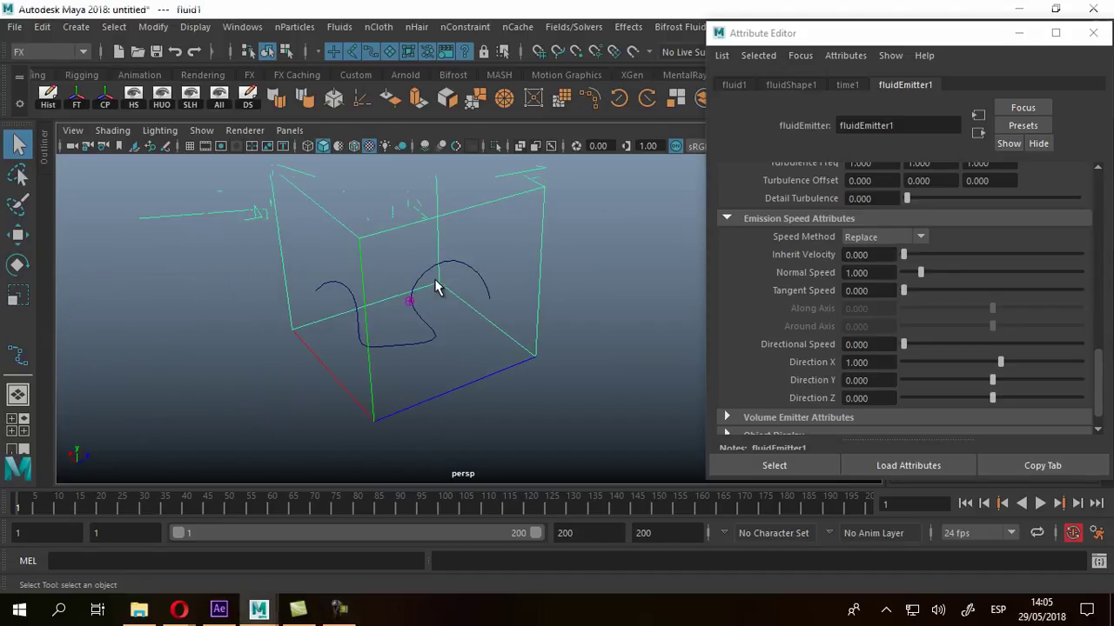
alt+middle_drag(467, 291, 439, 285)
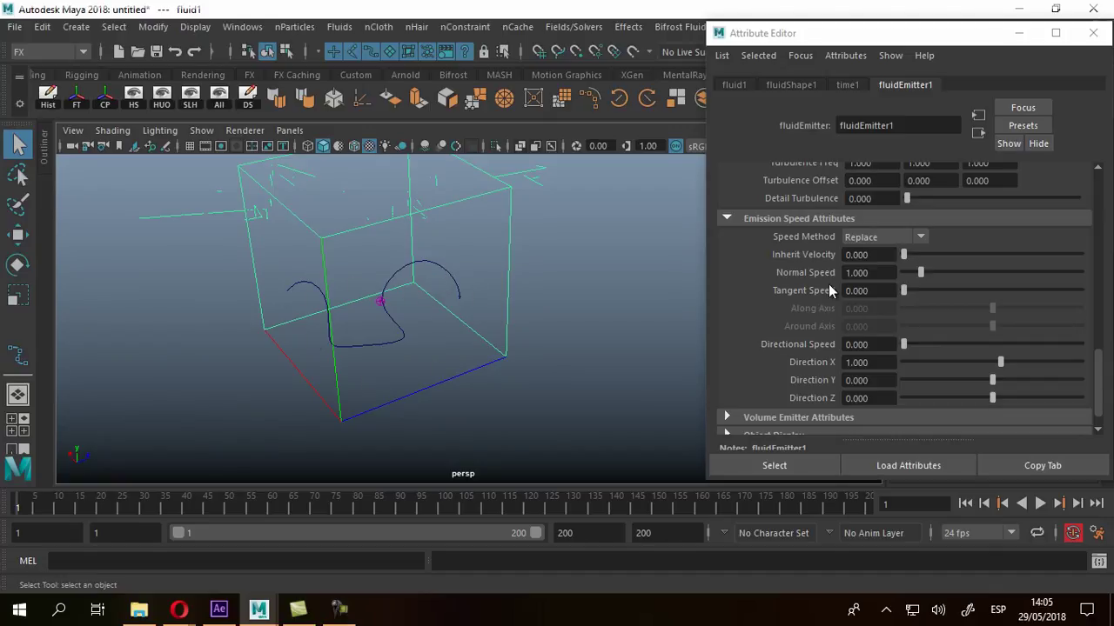
click(868, 291)
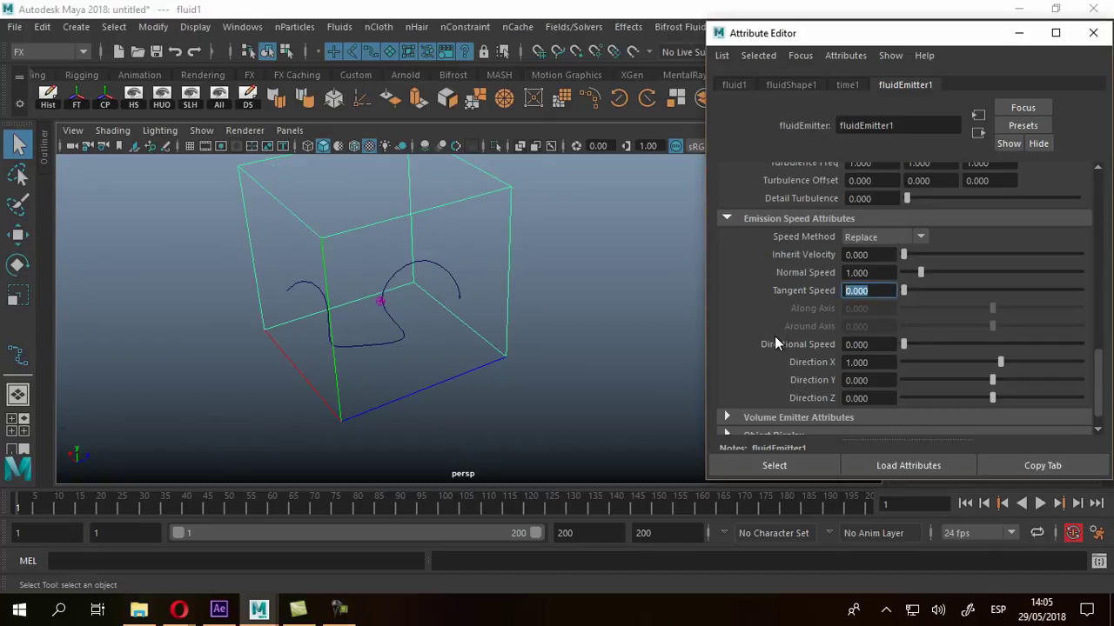
text(15)
key(Return)
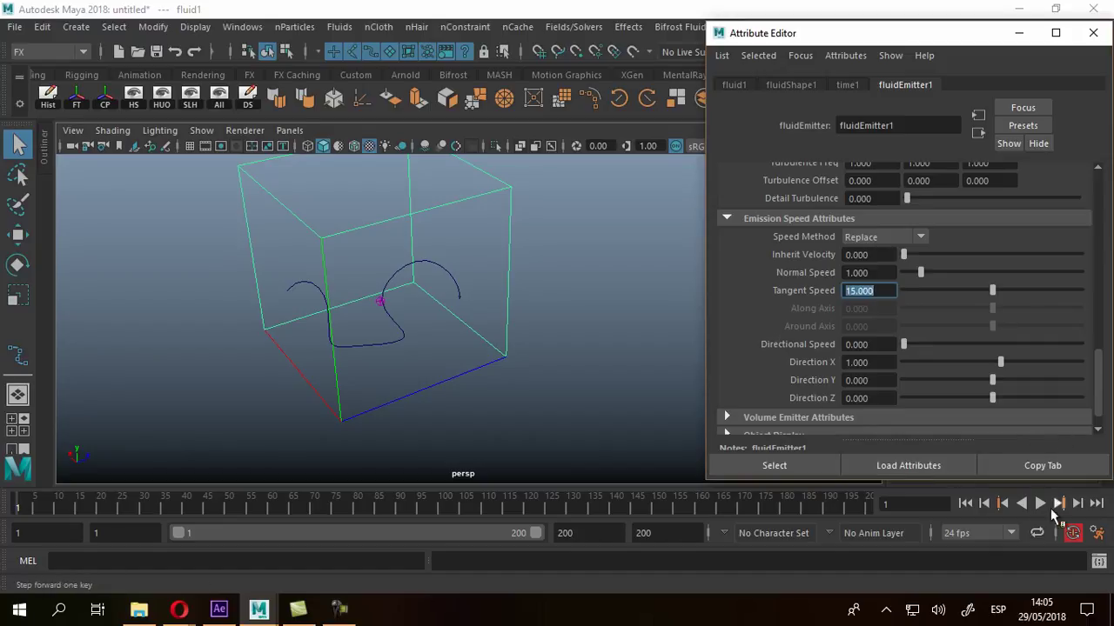
click(966, 504)
click(1039, 503)
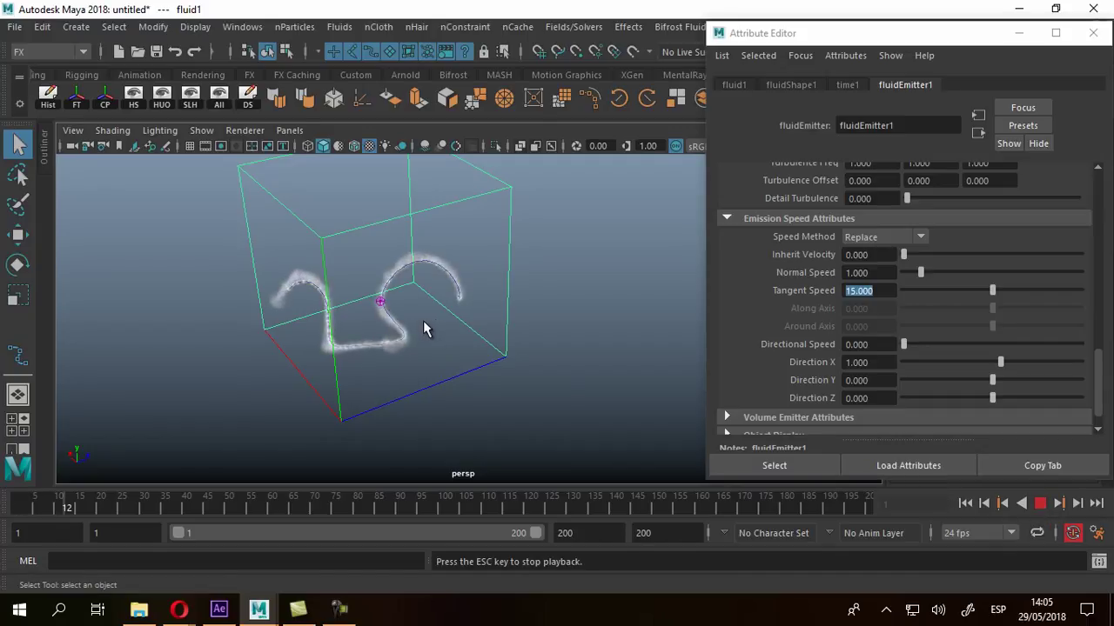
click(1039, 504)
Step: Examine up close how the emitted fluid moves along the curved end of the emitter curve
alt+right_drag(435, 296, 686, 388)
alt+middle_drag(417, 239, 397, 327)
alt+right_drag(351, 259, 420, 261)
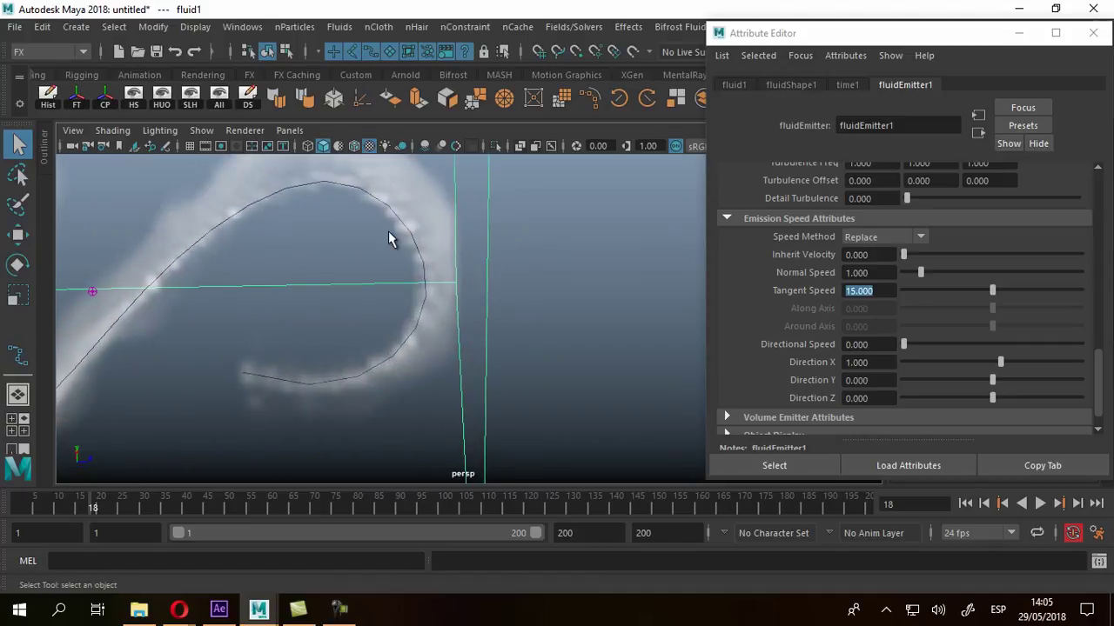
alt+middle_drag(421, 261, 461, 338)
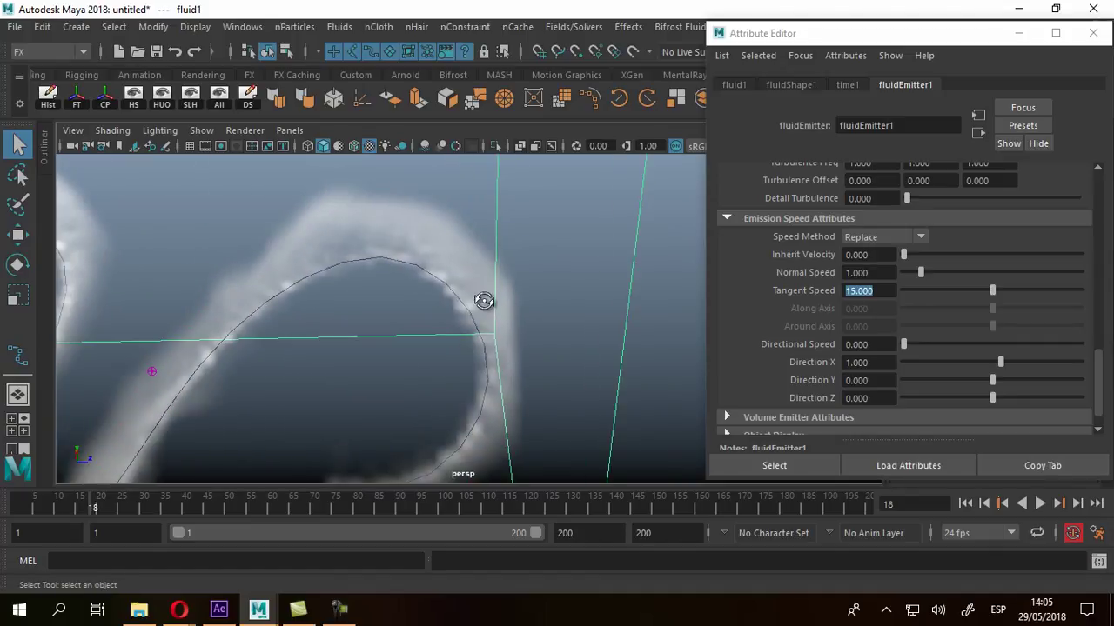
alt+drag(483, 298, 481, 316)
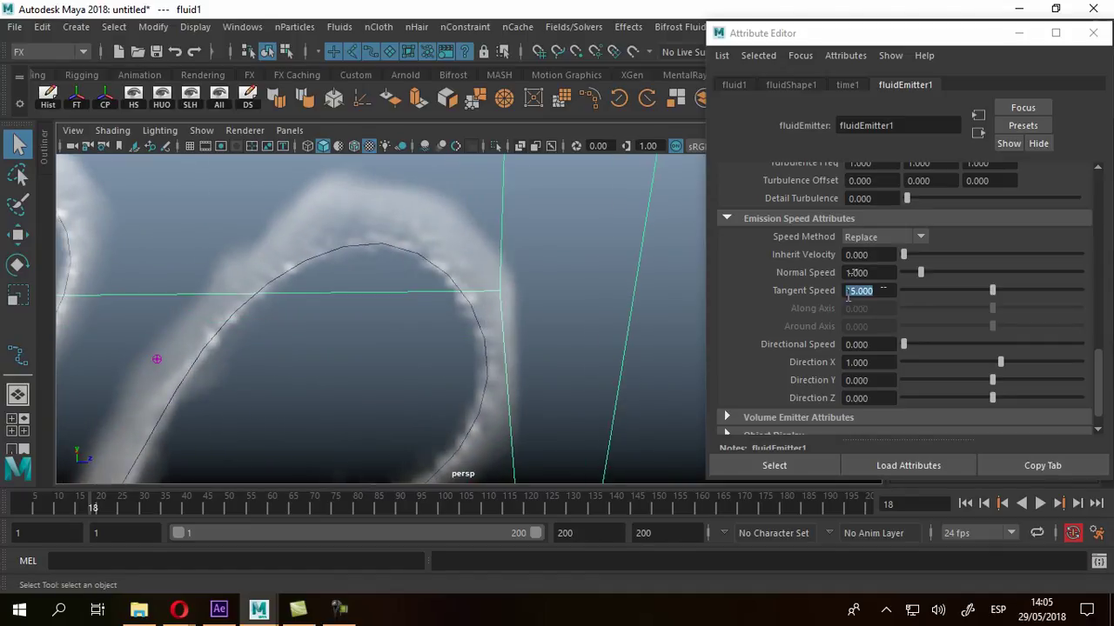
Step: Set the curve emitter's Tangent Speed to 30 and replay the simulation from the first frame
text(30)
key(Return)
click(965, 503)
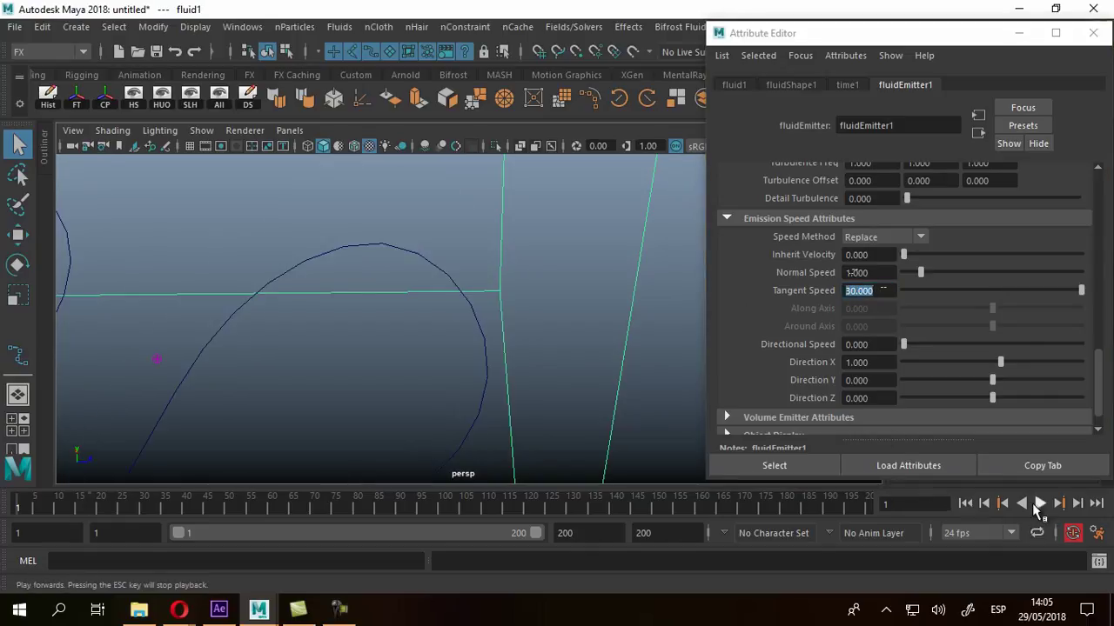
click(1040, 503)
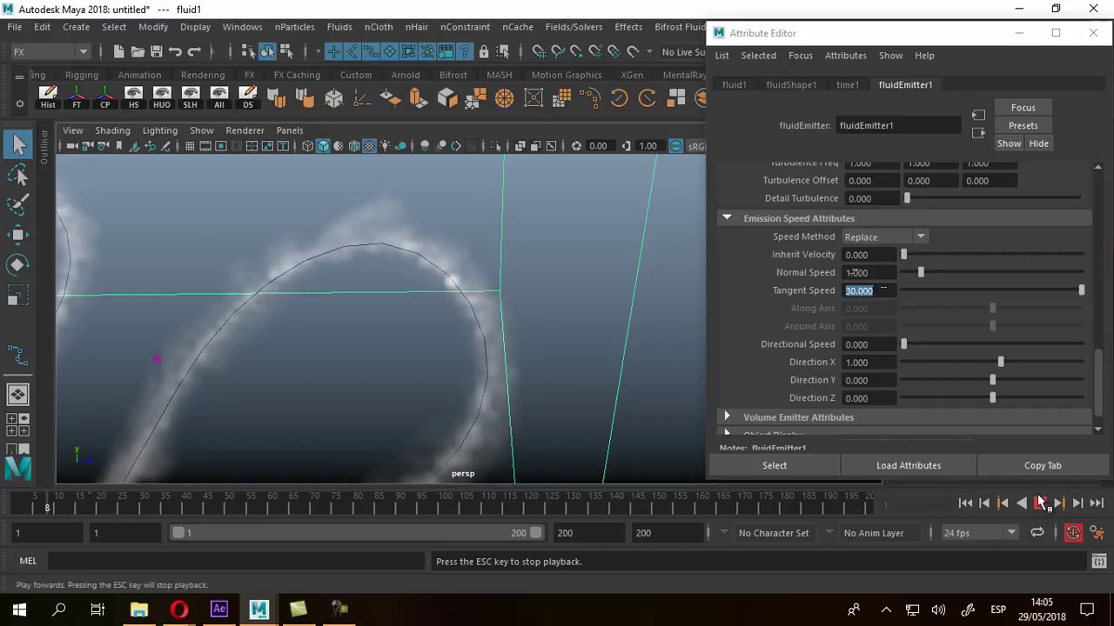
Step: Continue playing the simulation to frame 26 and examine the fluid flowing along the curve from several angles
click(1041, 503)
alt+drag(453, 291, 628, 276)
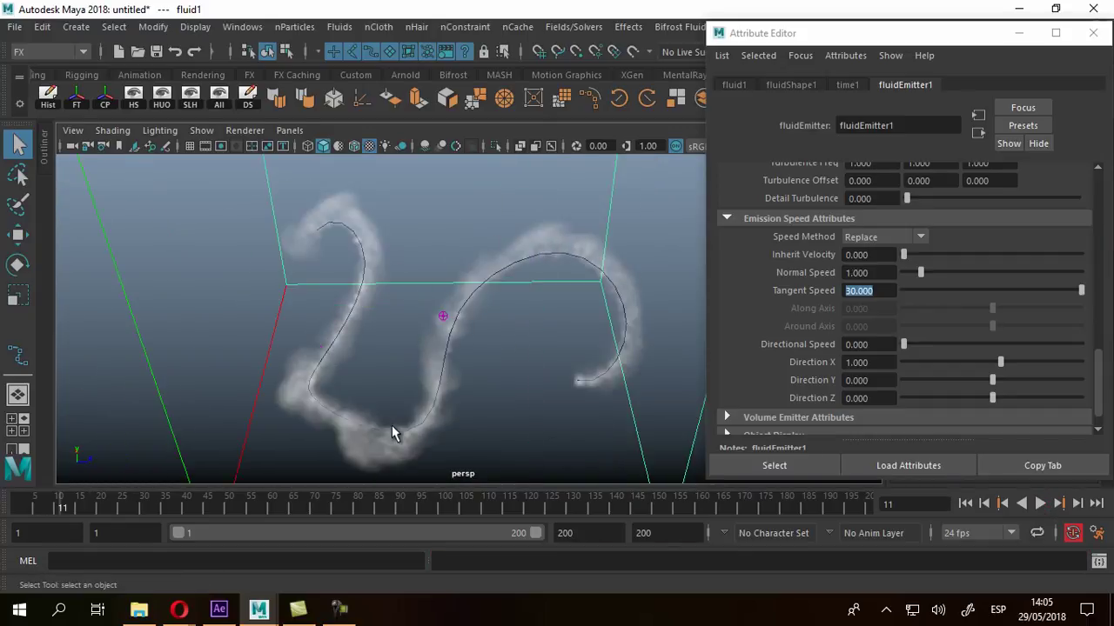
click(1041, 505)
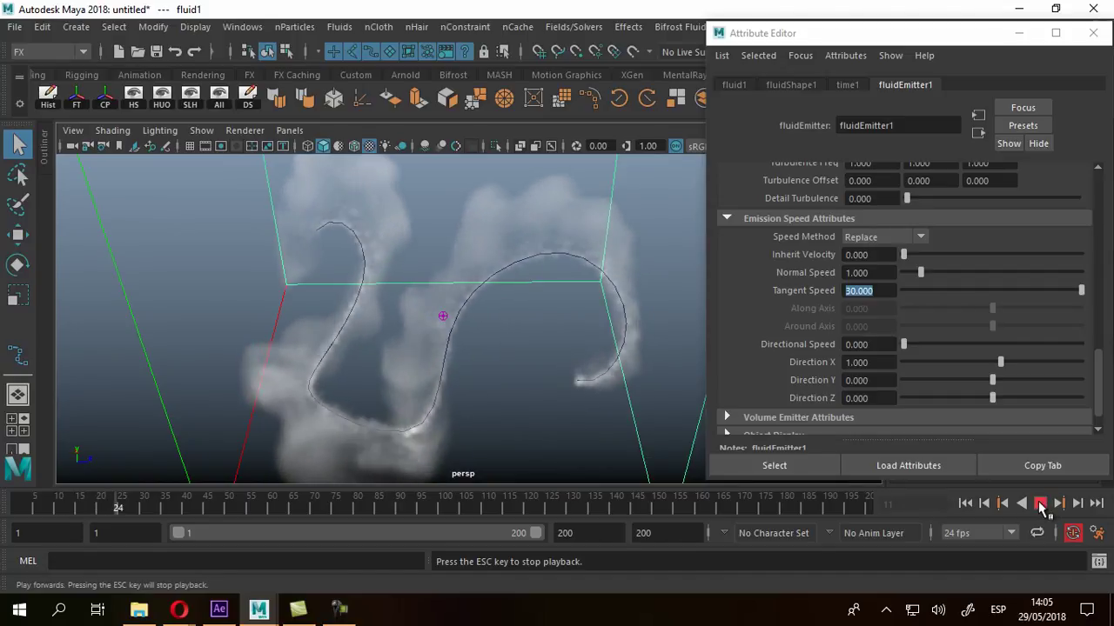
click(1040, 505)
alt+drag(667, 330, 743, 310)
alt+drag(574, 333, 330, 323)
alt+drag(612, 288, 594, 351)
alt+drag(631, 313, 534, 323)
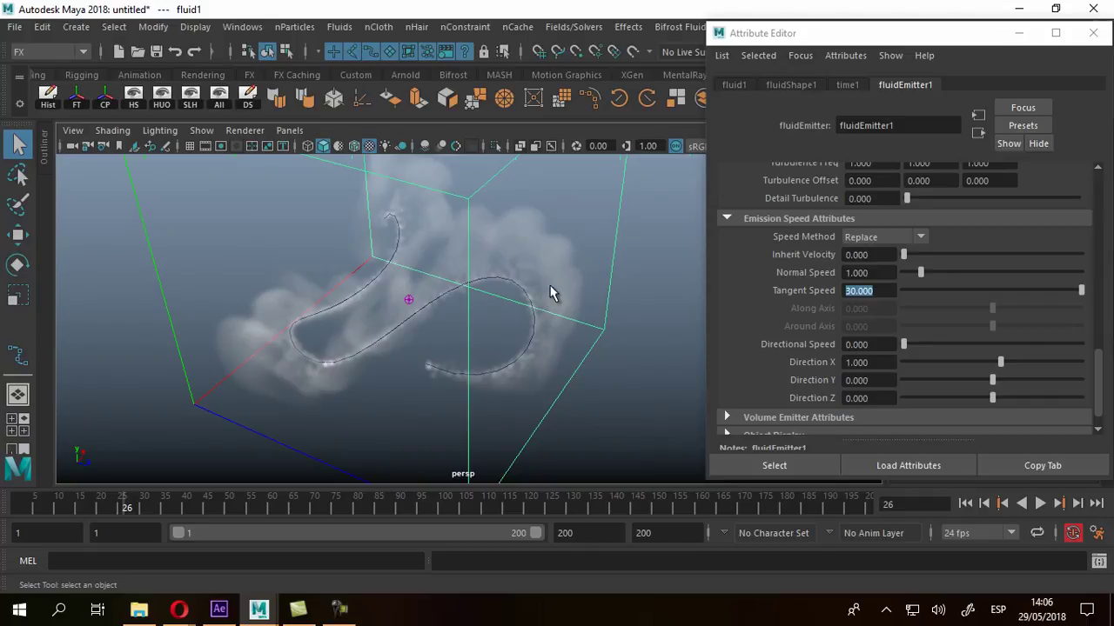
Step: Enable Motion Streak in the curve emitter's Fluid Attributes
scroll(854, 308, up, 3)
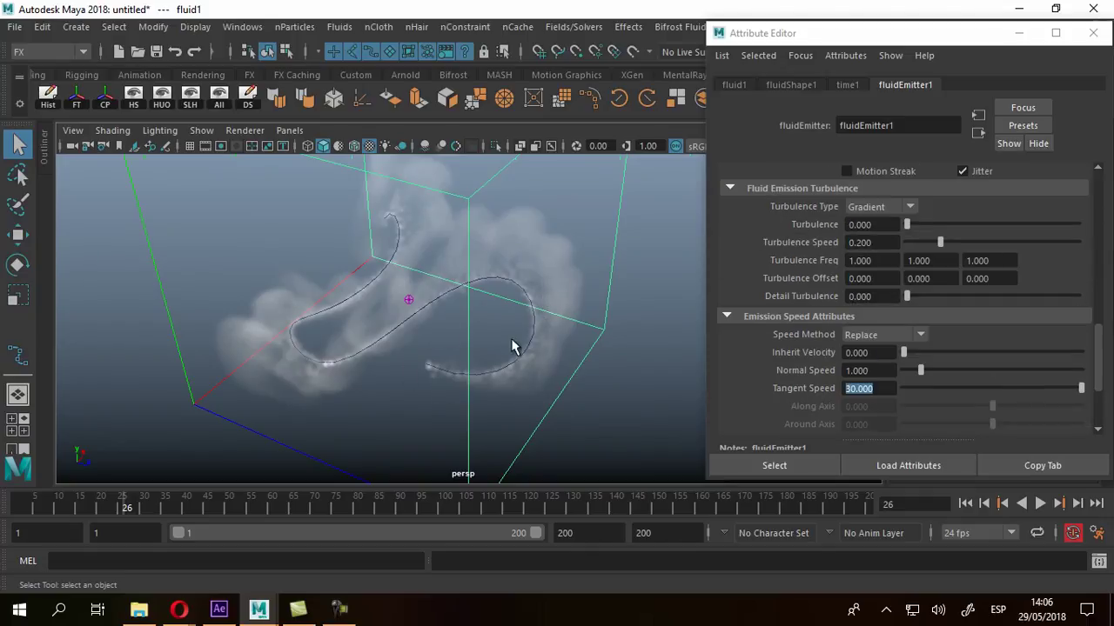
alt+drag(539, 298, 520, 283)
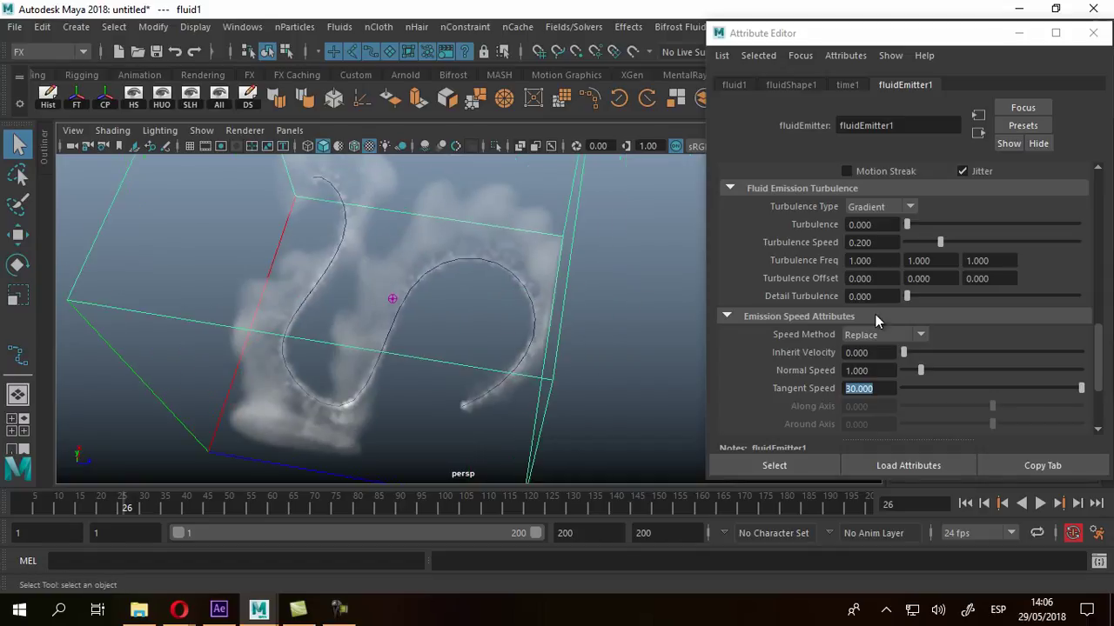
scroll(860, 290, up, 3)
scroll(856, 299, up, 1)
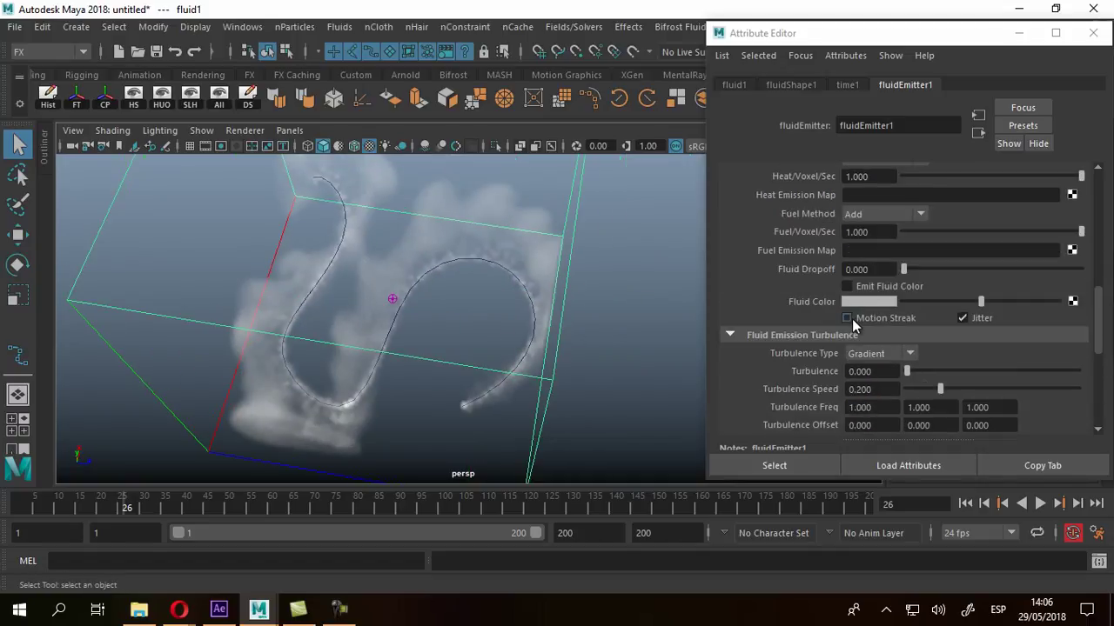
click(847, 319)
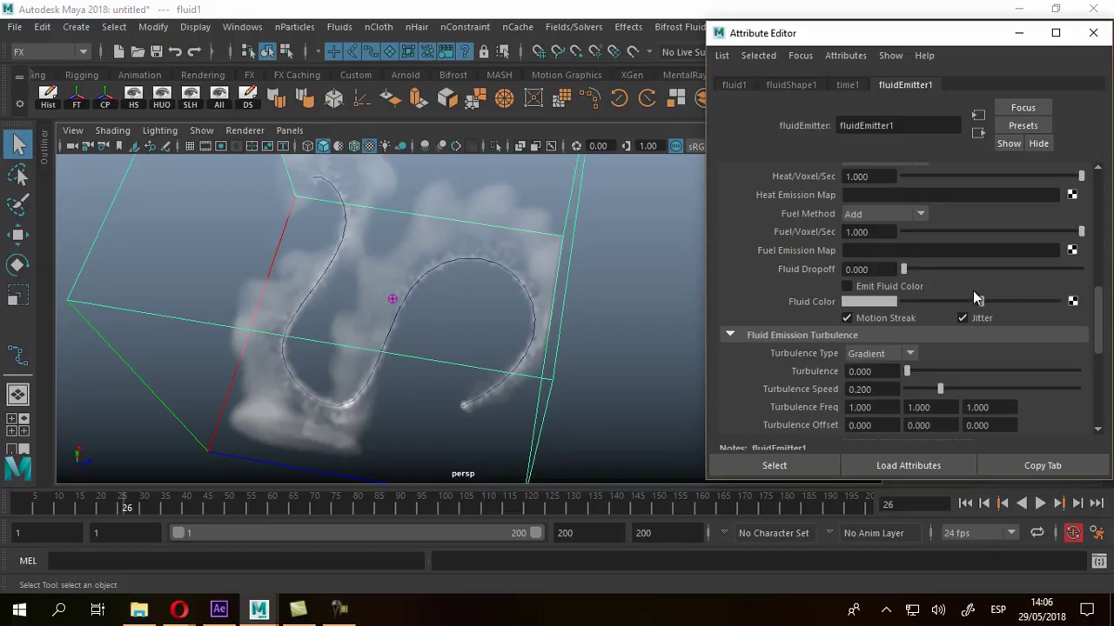
Step: Examine up close the distance between the curve and the outer edge of the emitted fluid, marking it with temporary annotations
scroll(893, 300, up, 5)
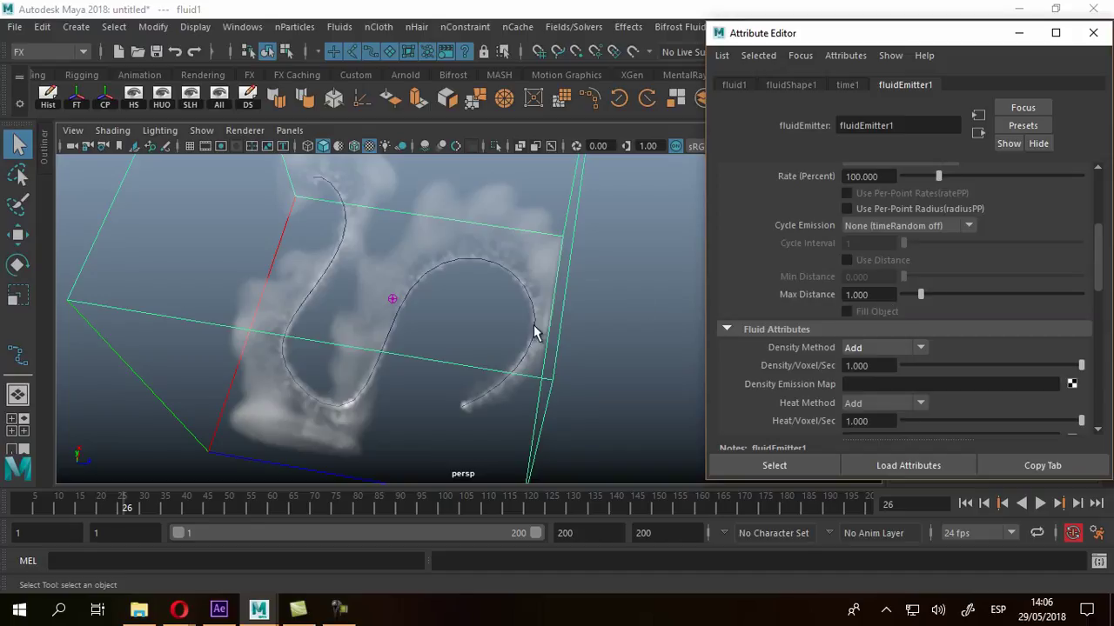
alt+right_drag(539, 310, 826, 404)
alt+drag(331, 348, 275, 358)
alt+right_drag(291, 355, 437, 311)
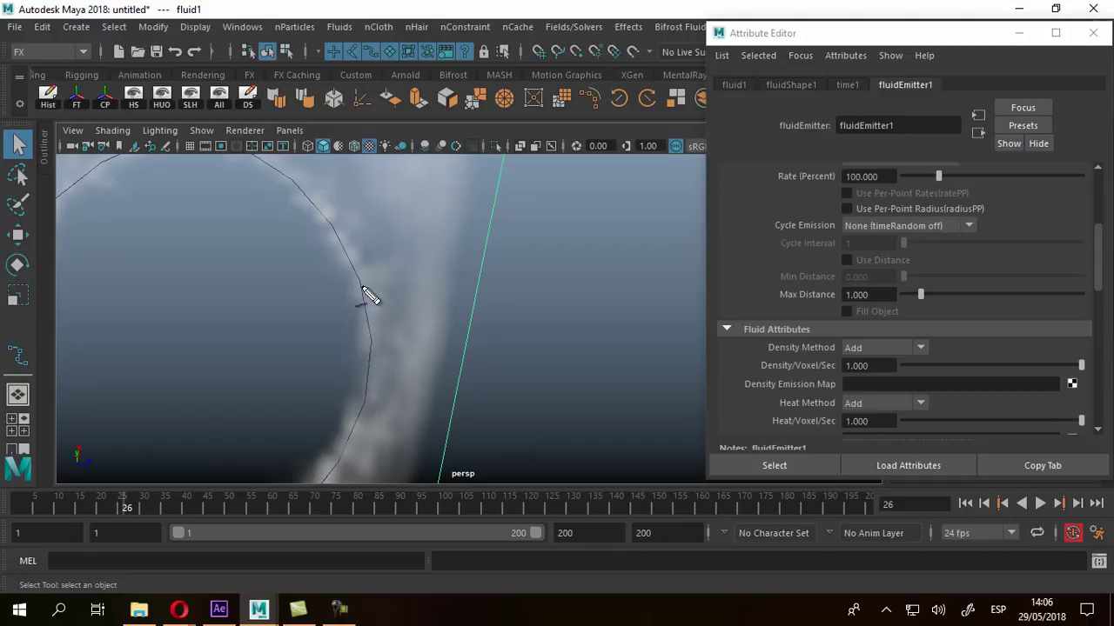
drag(427, 258, 429, 271)
drag(363, 288, 444, 270)
mouse_move(379, 256)
mouse_down()
mouse_move(380, 269)
mouse_move(403, 265)
mouse_up()
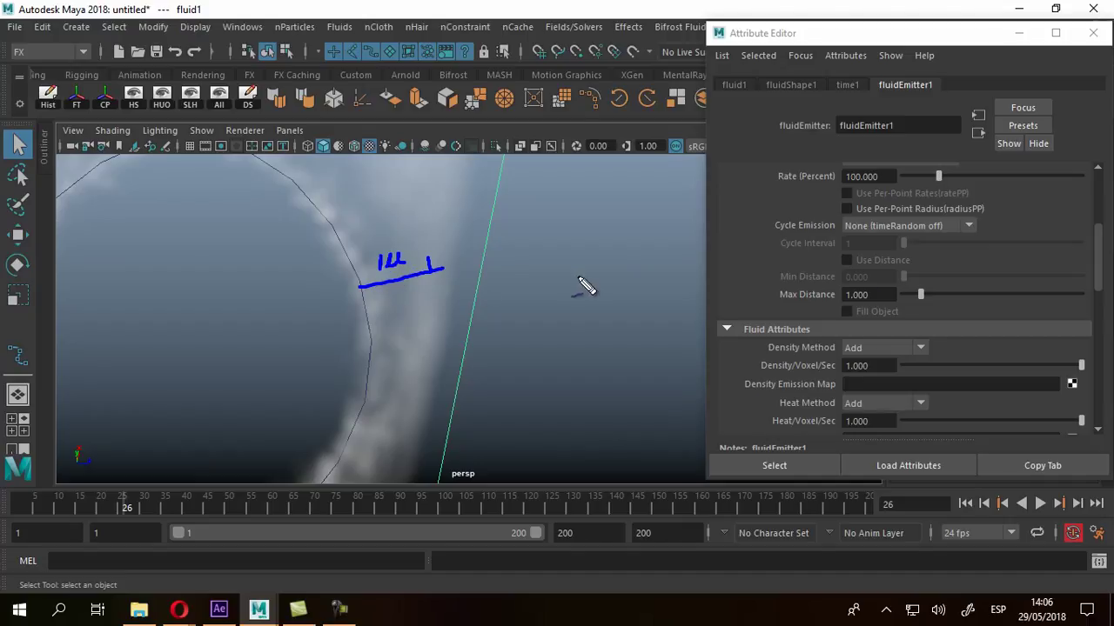
drag(393, 369, 406, 368)
key(Escape)
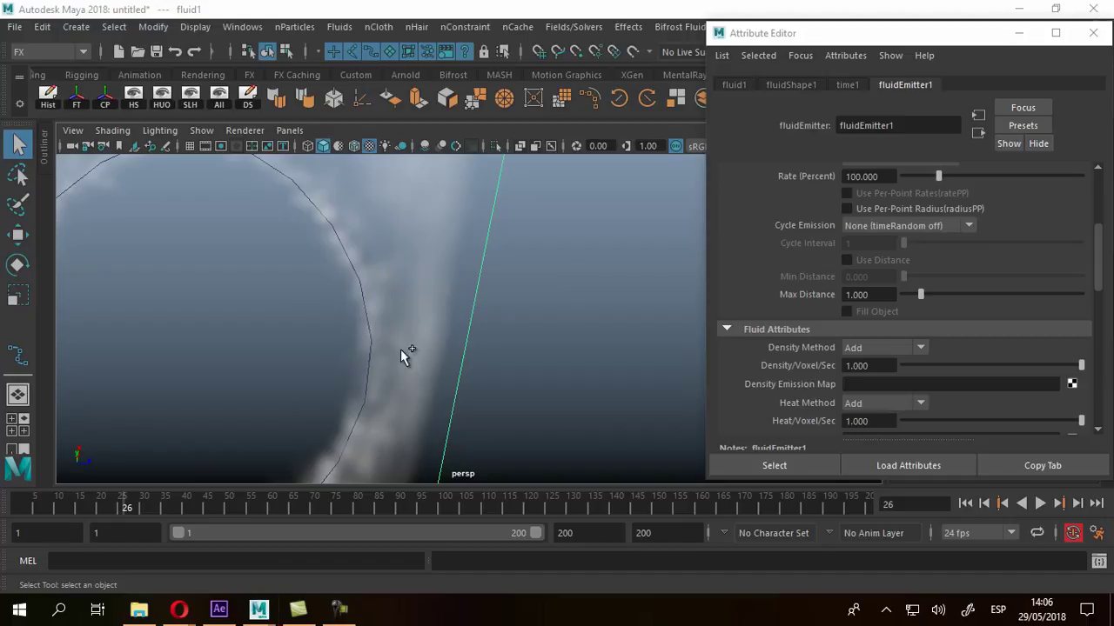
Step: Set the curve emitter's Max Distance to 0.25 and play the simulation from the first frame to frame 57
click(870, 294)
text(0)
text(.25)
key(Return)
click(964, 503)
alt+drag(105, 366, 693, 474)
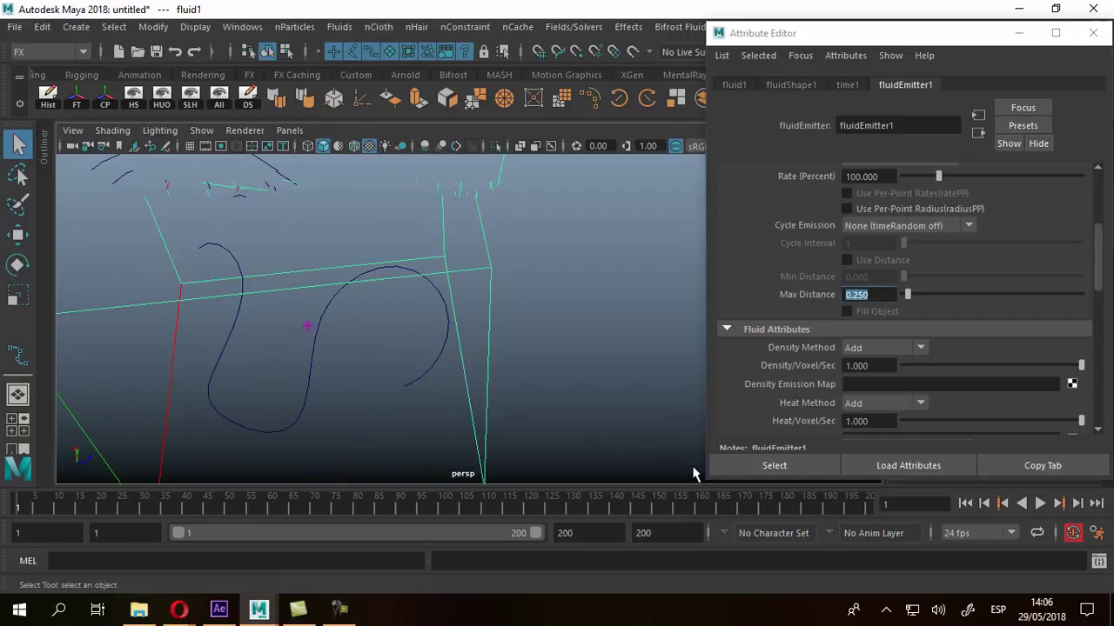
click(1040, 503)
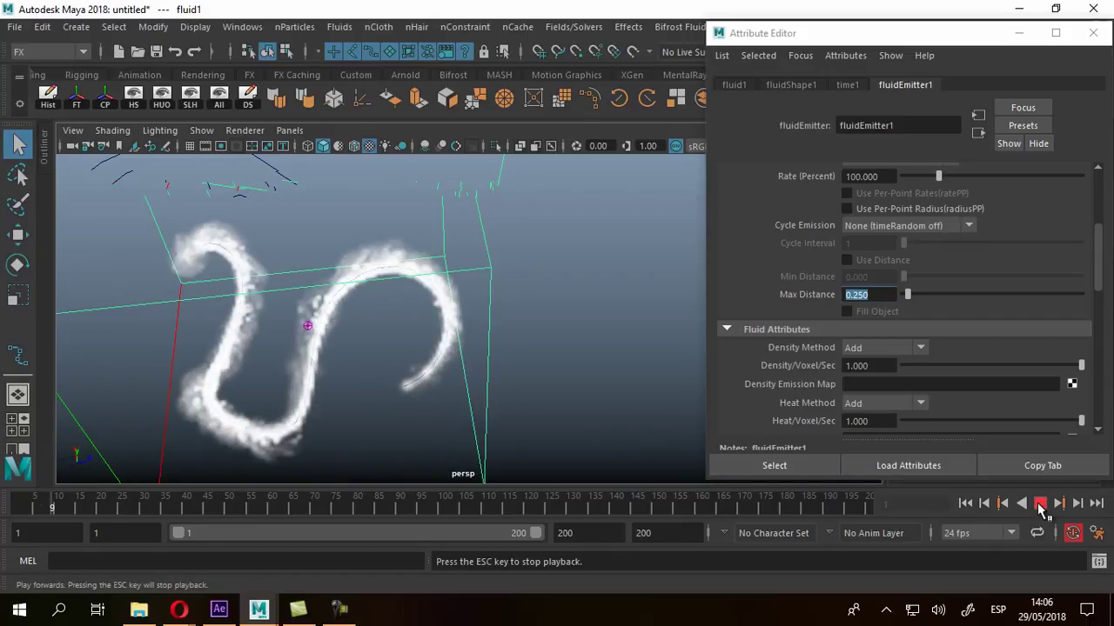
alt+drag(393, 377, 398, 348)
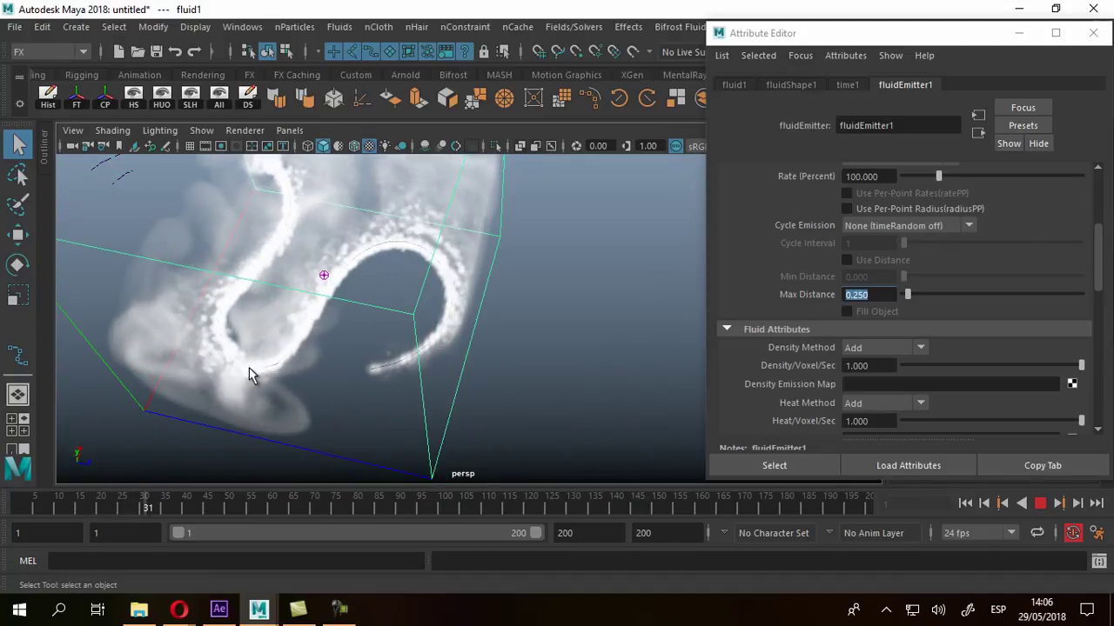
alt+drag(319, 325, 446, 367)
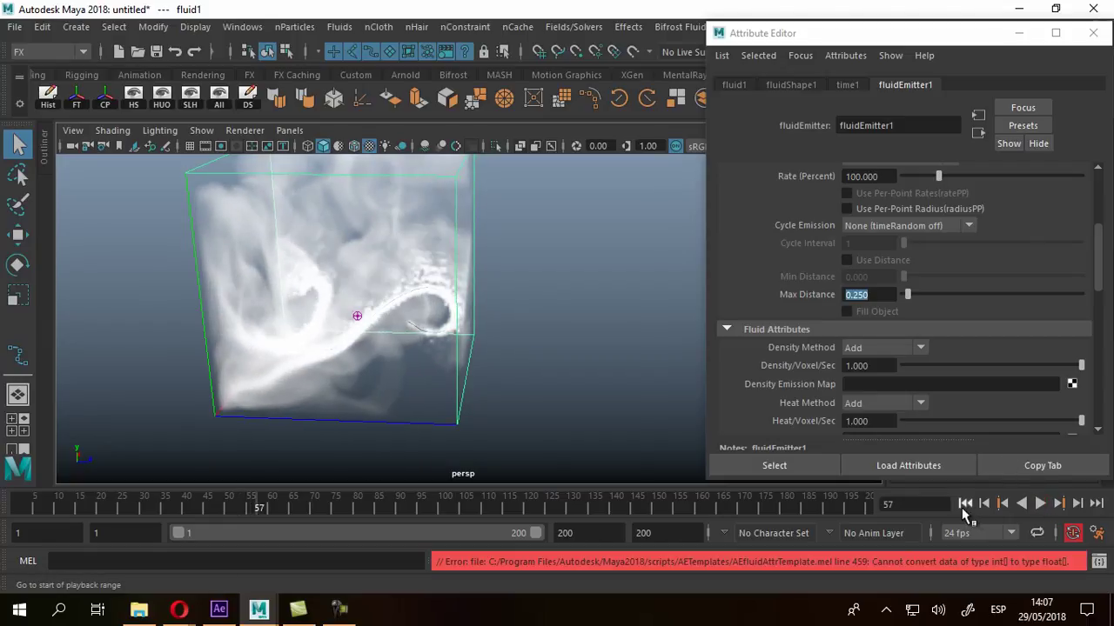
Step: Return the simulation to the first frame and activate the Move tool on the emitter curve
click(965, 503)
alt+drag(412, 368, 489, 337)
click(487, 315)
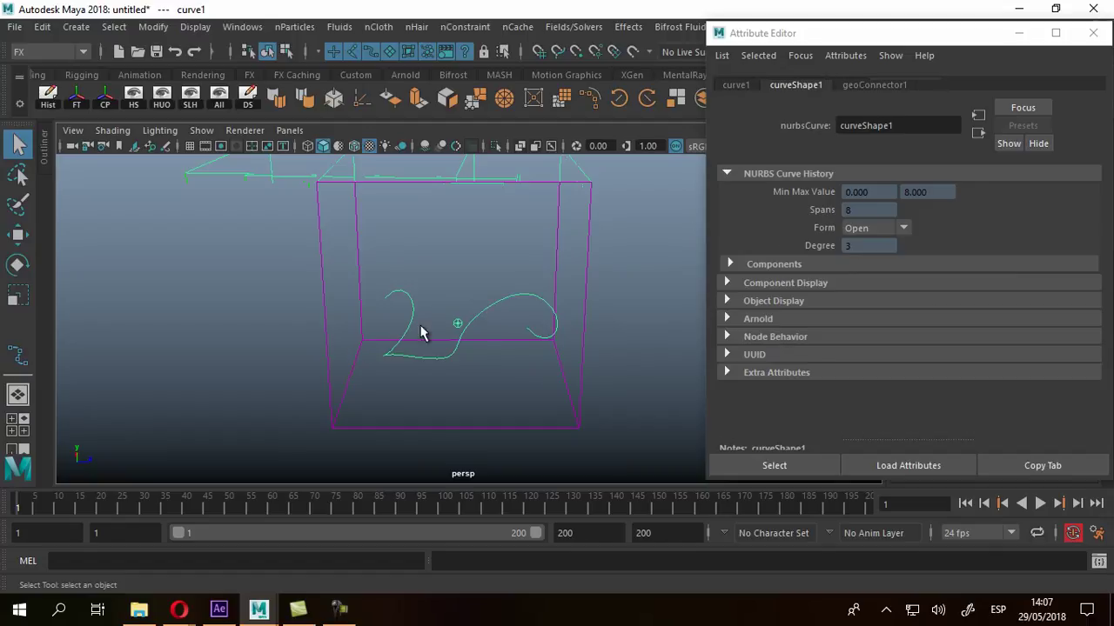
click(18, 234)
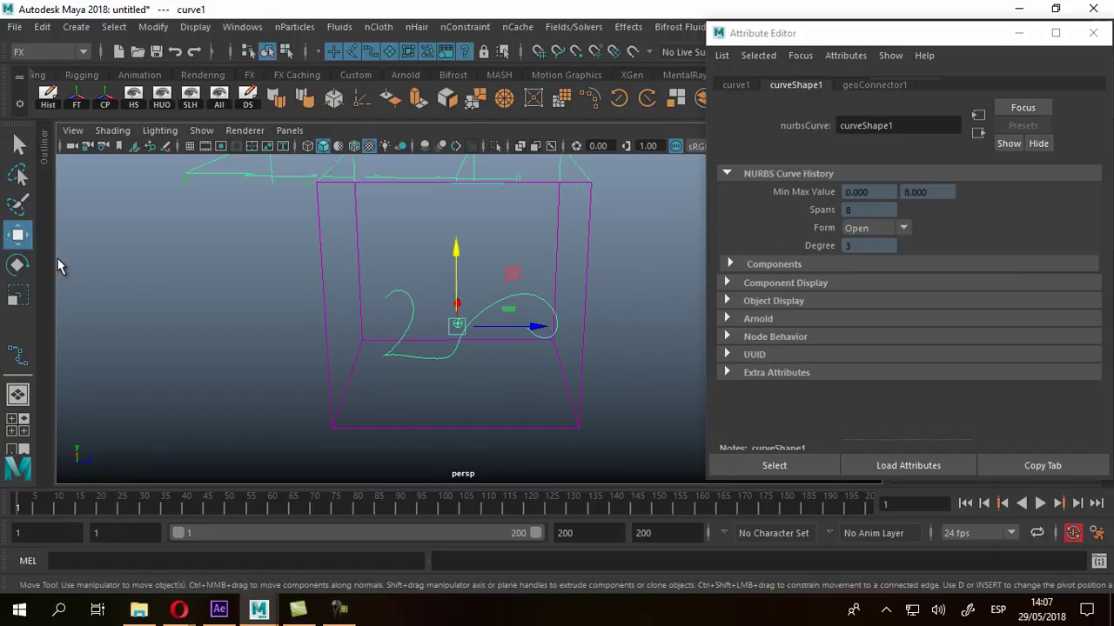
Step: Try moving the emitter curve out of the container to Translate Z -12.014, close the Attribute Editor, and undo the move
drag(529, 338, 270, 326)
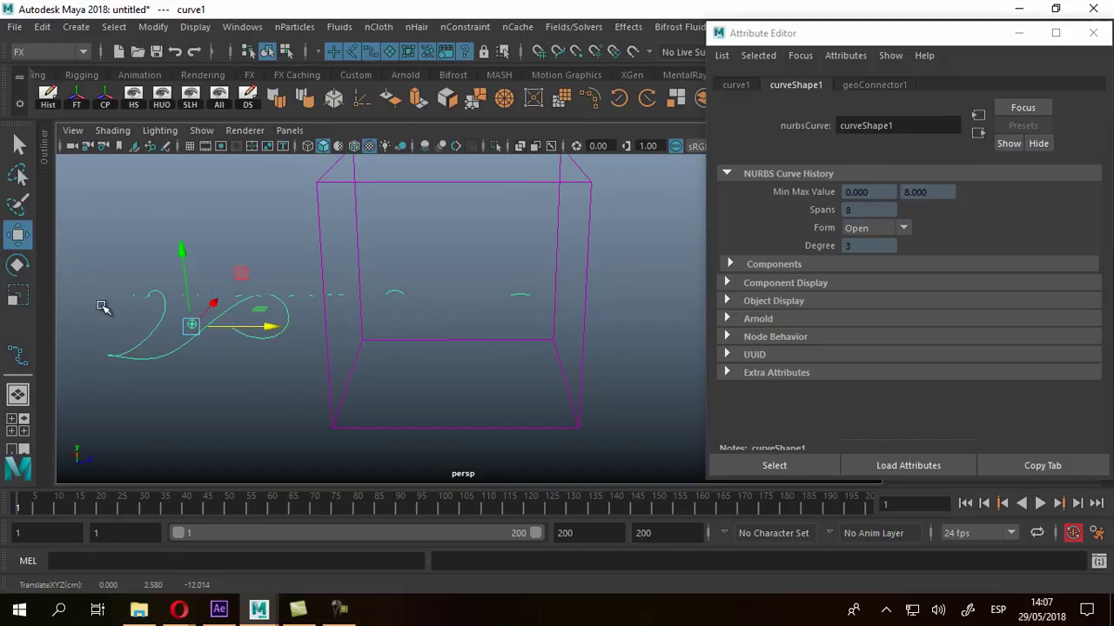
click(1093, 32)
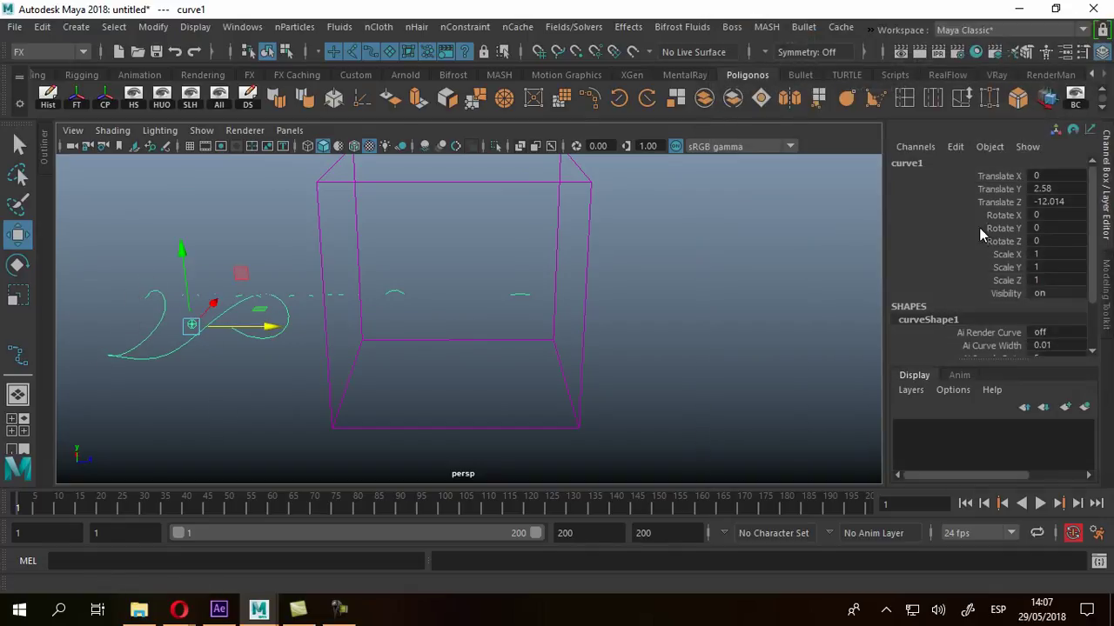
key(ctrl+z)
alt+drag(666, 281, 591, 278)
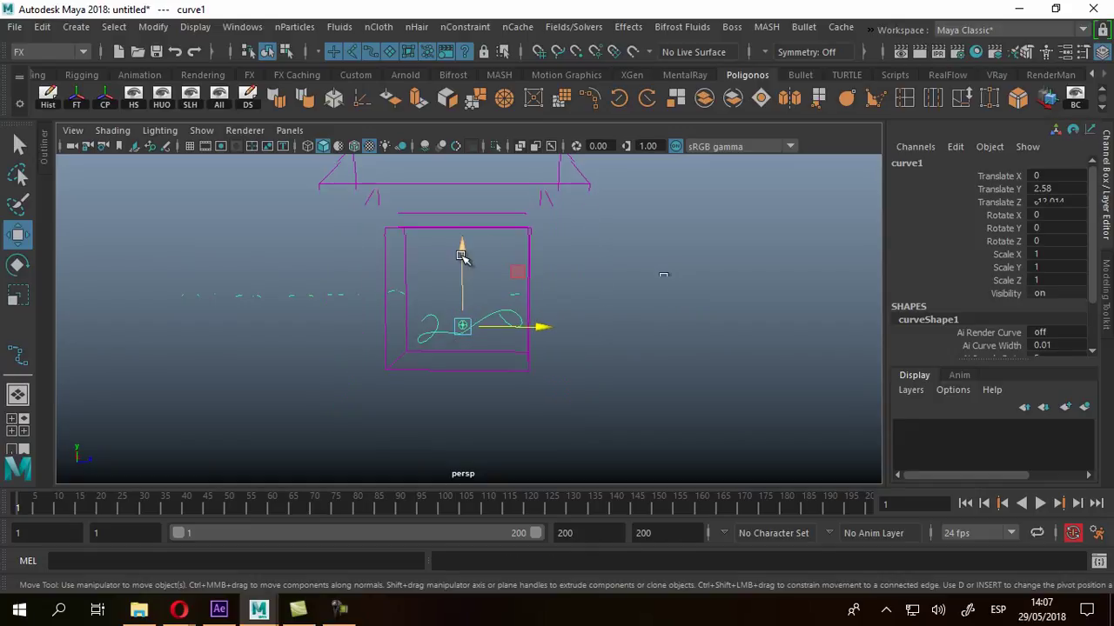
Step: Keyframe the curve's vertical movement, with Translate Y at -6.201 on frame 1 and 14.236 on frame 40
drag(462, 252, 463, 369)
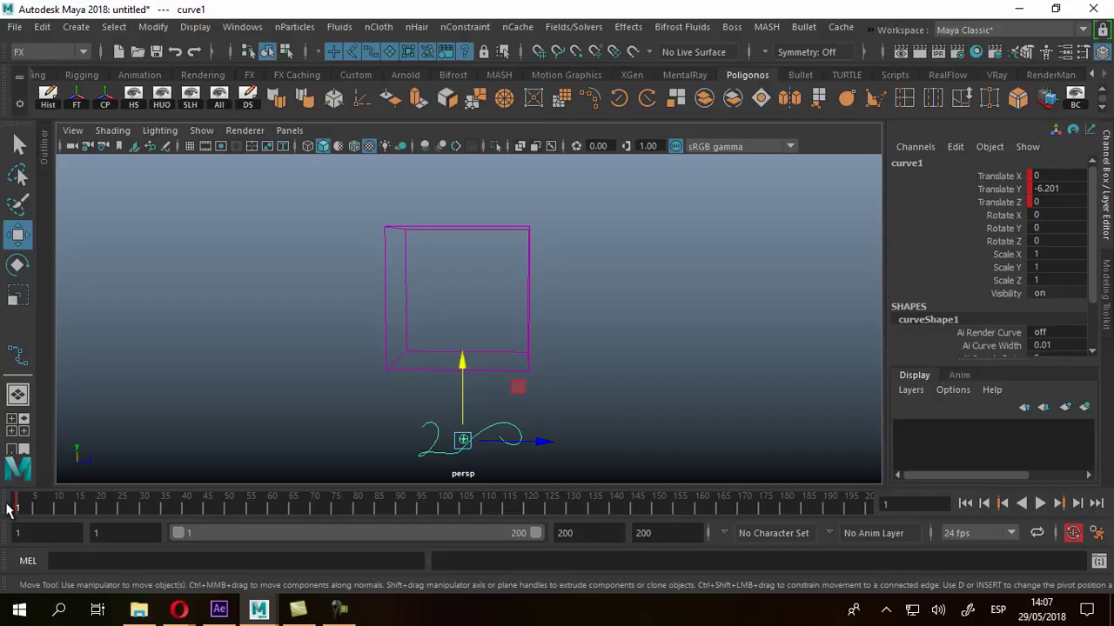
key(alt+v)
click(165, 509)
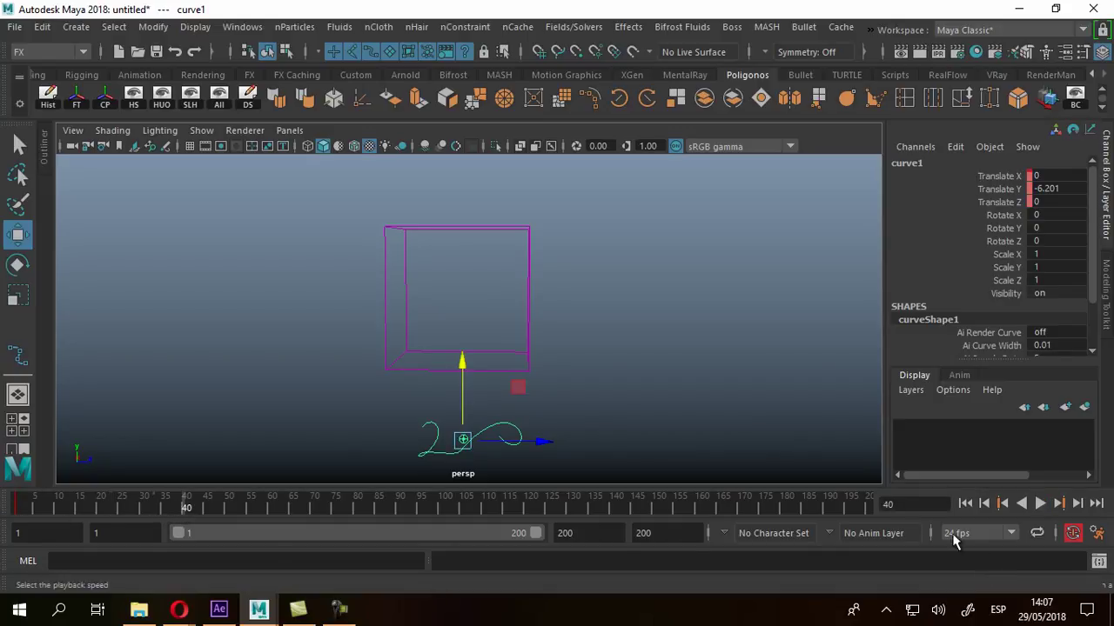
drag(461, 386, 465, 110)
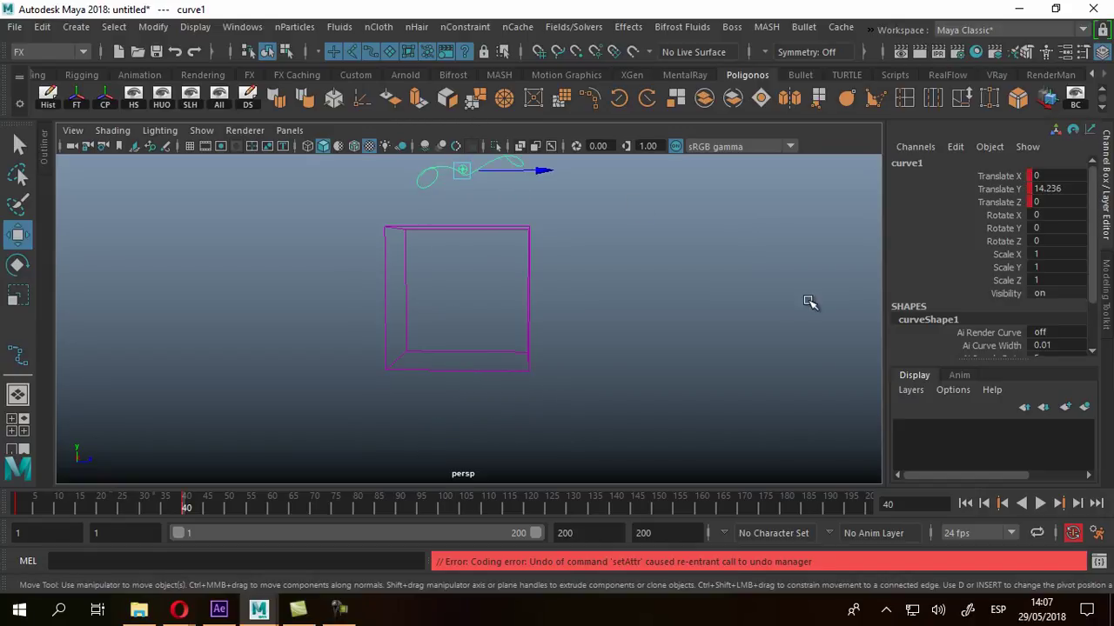
Step: Play the animation from frame 1 repeatedly to examine how the rising curve emits fluid inside the container
alt+middle_drag(551, 268, 577, 325)
click(966, 505)
click(1039, 504)
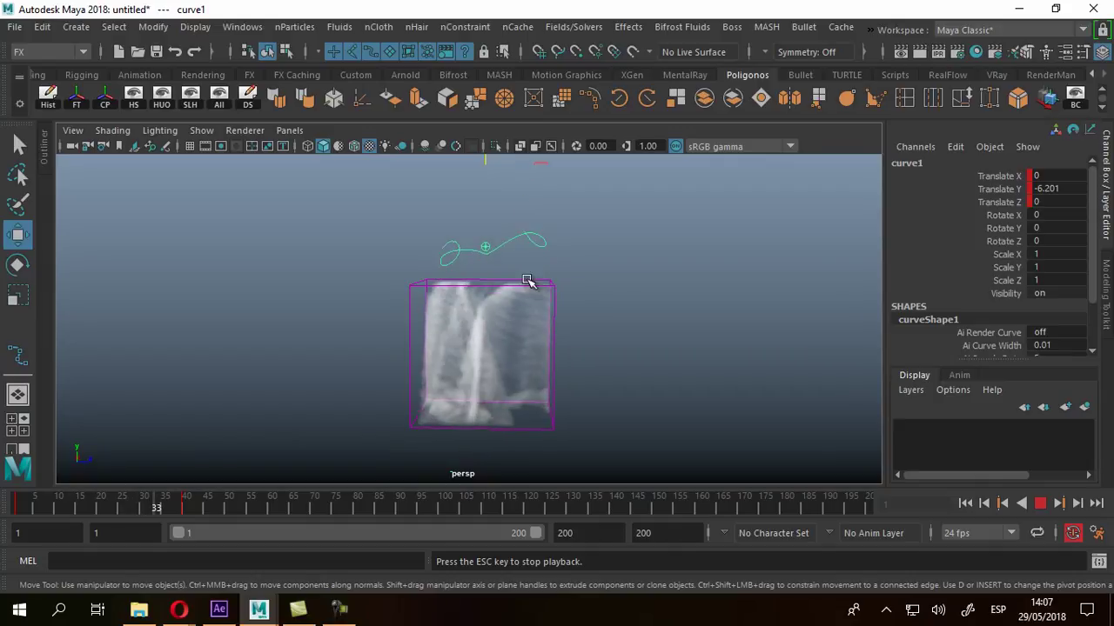
alt+right_drag(447, 385, 559, 405)
alt+middle_drag(551, 351, 551, 346)
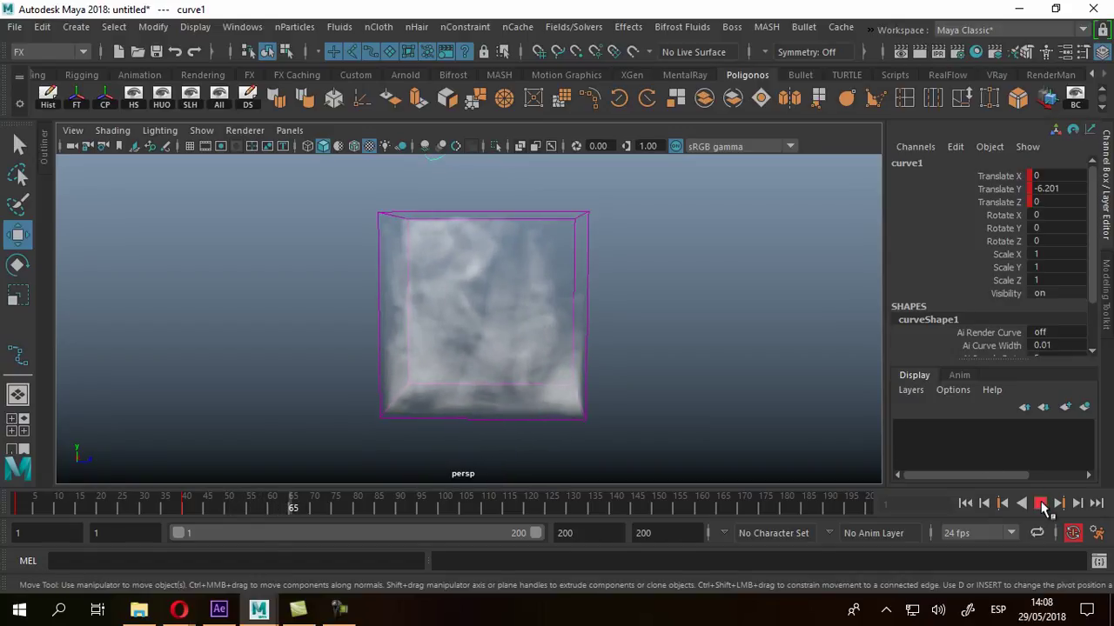
click(1041, 504)
click(966, 504)
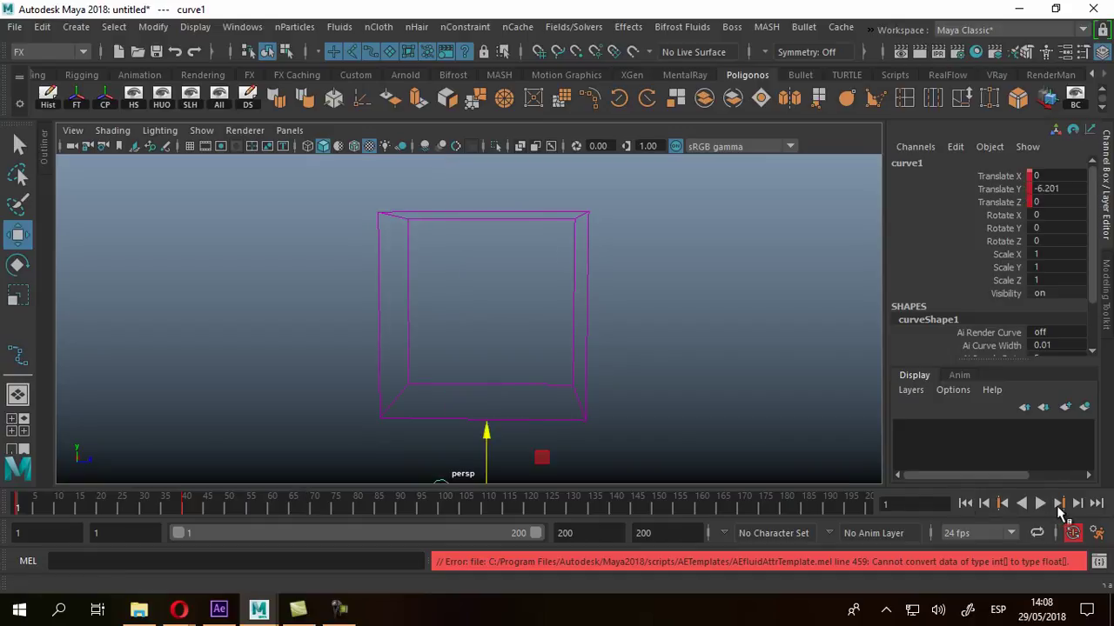
click(1041, 504)
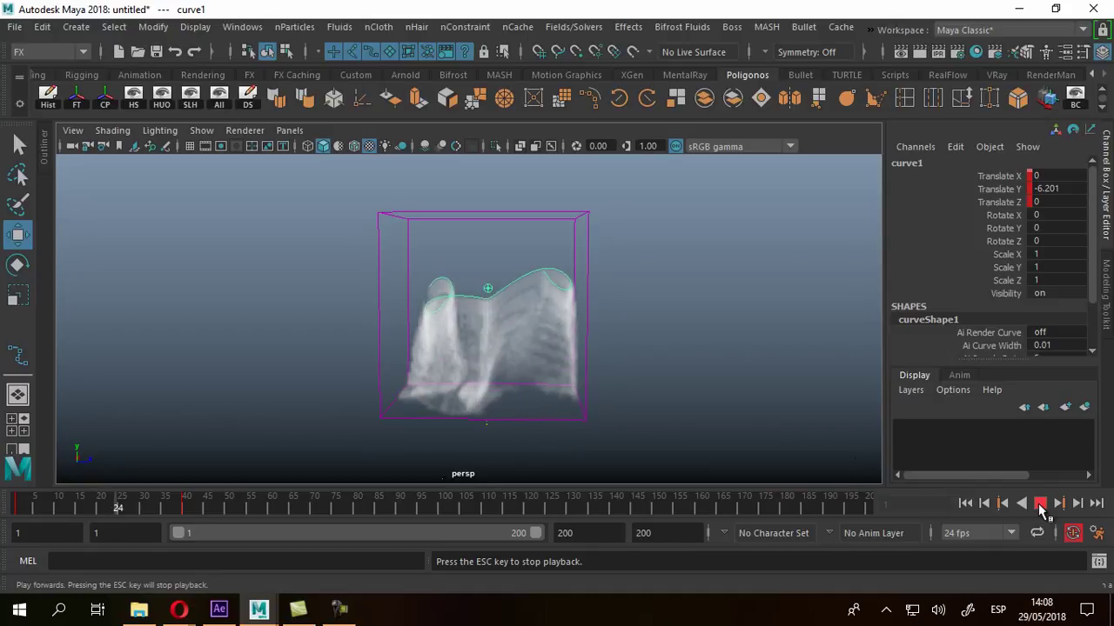
click(1040, 504)
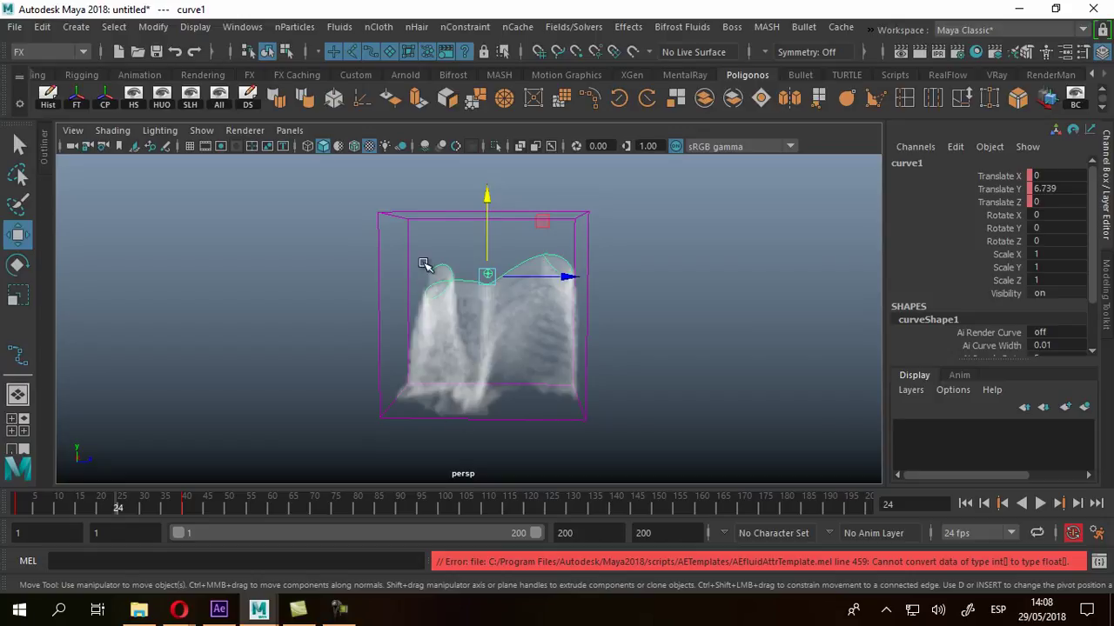
click(1039, 504)
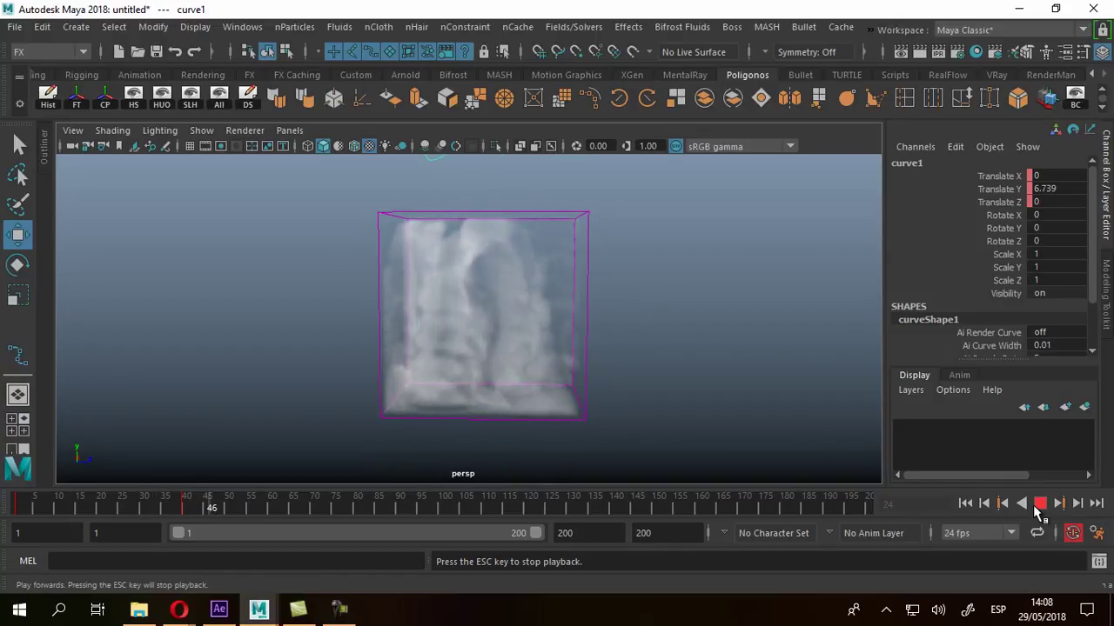
click(1047, 505)
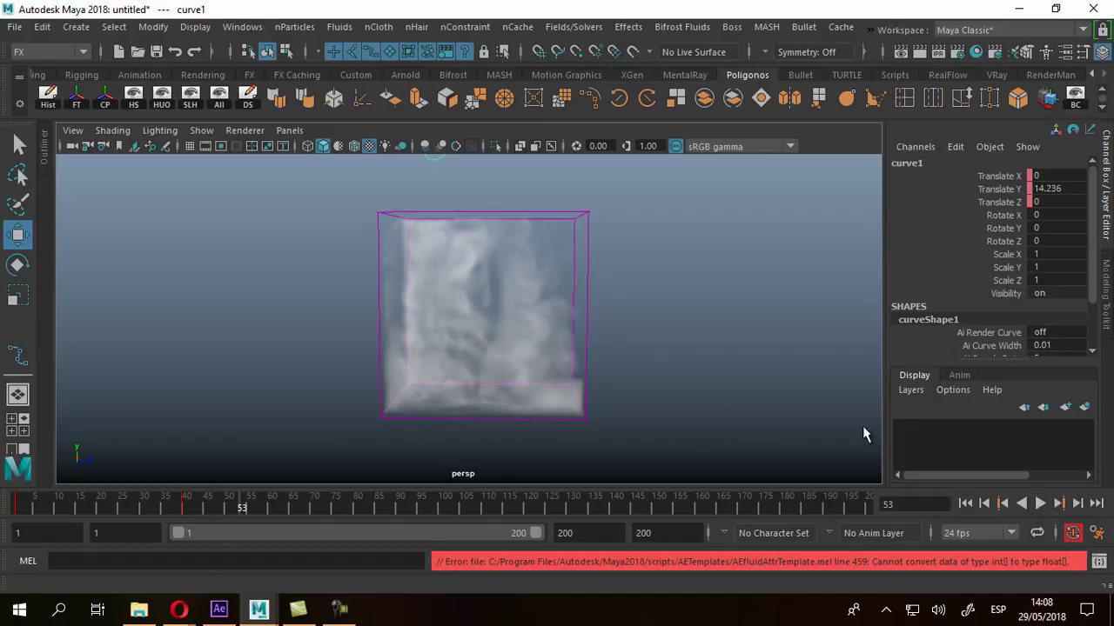
Step: Delete the emitting curve above the fluid container and return the timeline to frame 1
alt+drag(514, 301, 517, 350)
alt+right_drag(516, 351, 416, 334)
alt+middle_drag(600, 304, 586, 335)
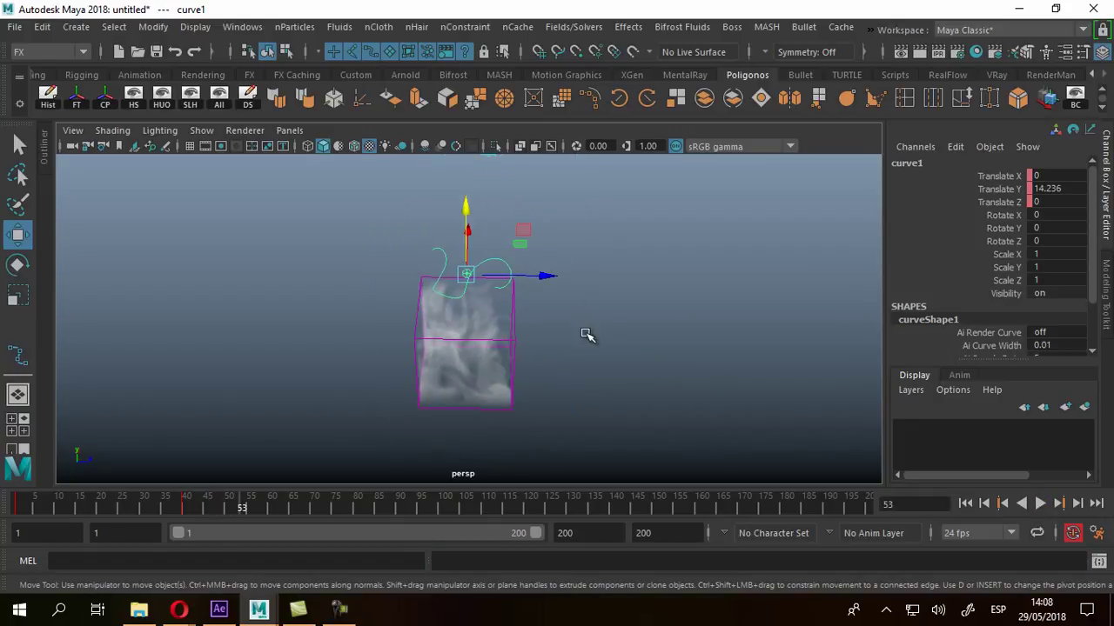
click(470, 313)
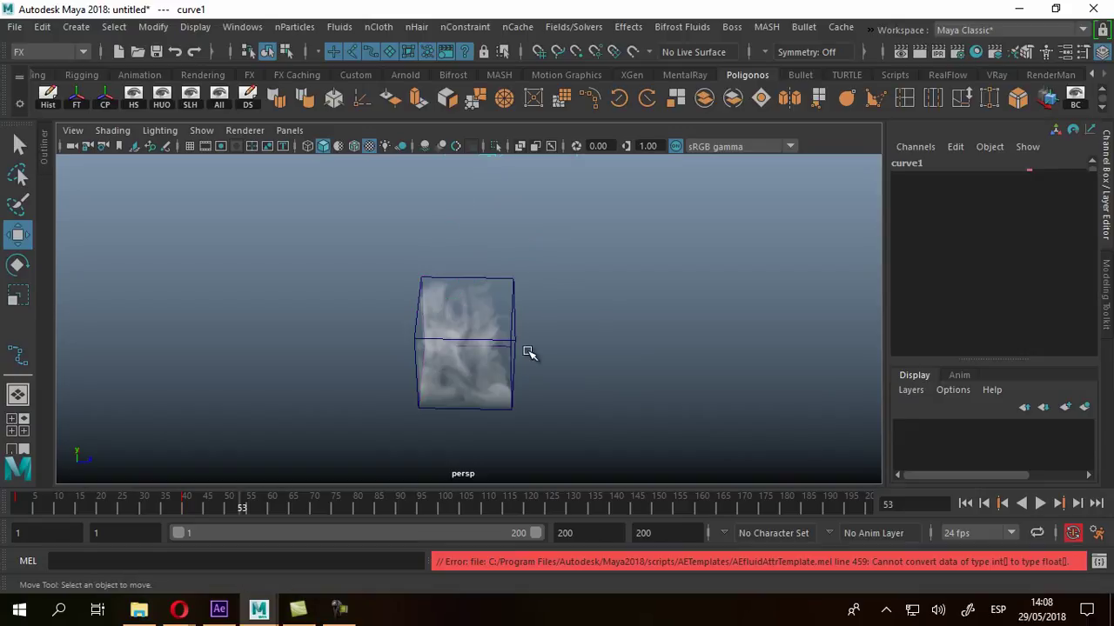
click(965, 503)
alt+drag(534, 377, 535, 299)
alt+drag(430, 327, 535, 345)
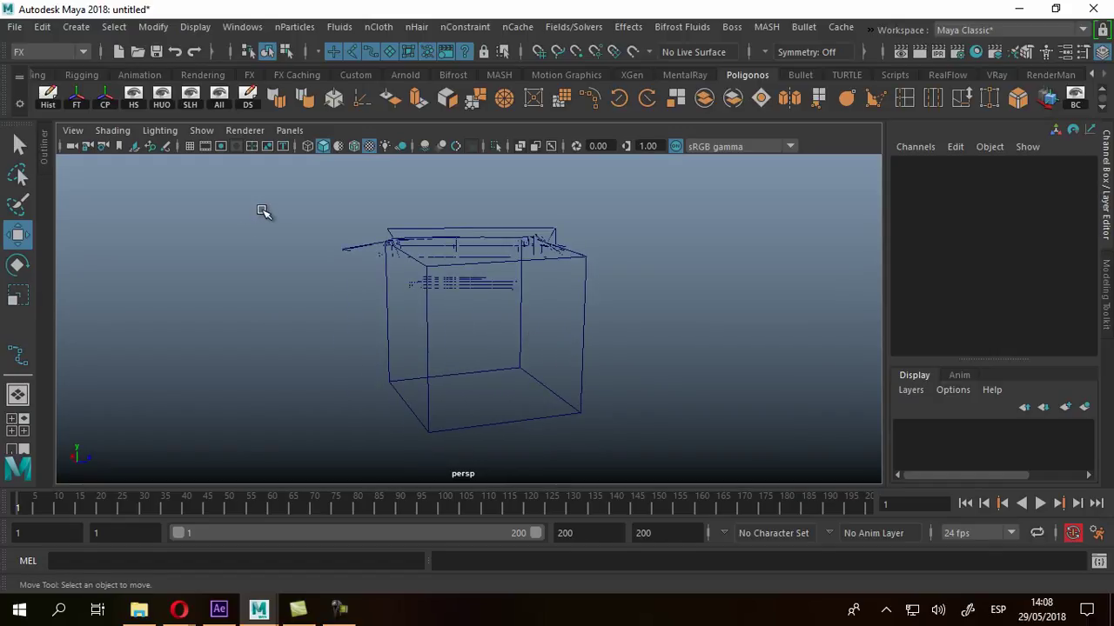
Step: Create an Omni nParticle emitter with reset settings and raise it above the container to Translate Y 13.006
click(282, 28)
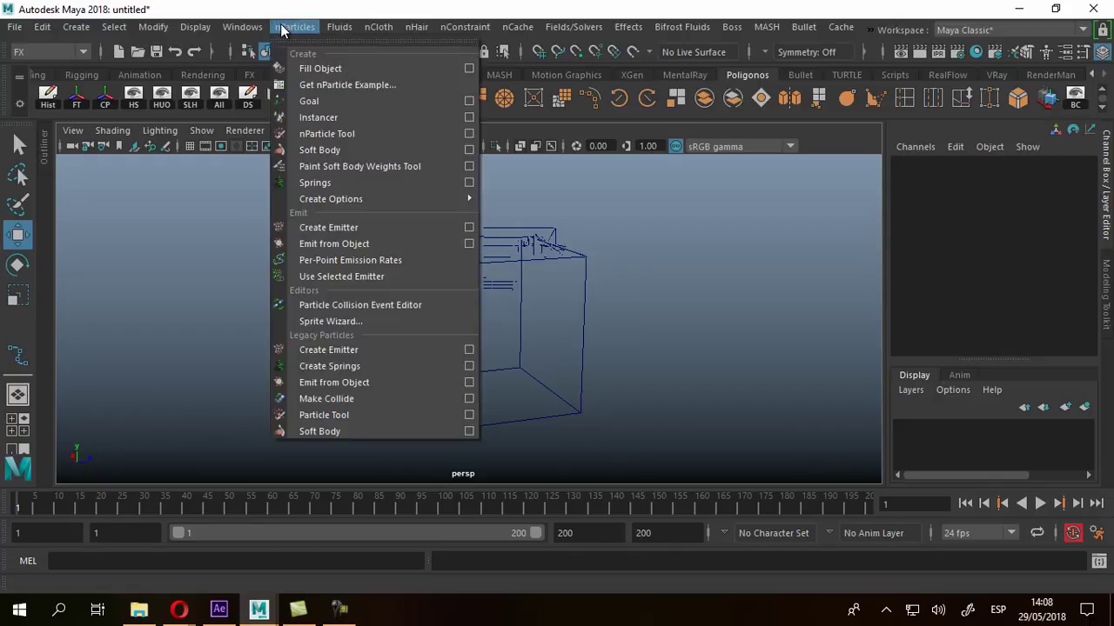
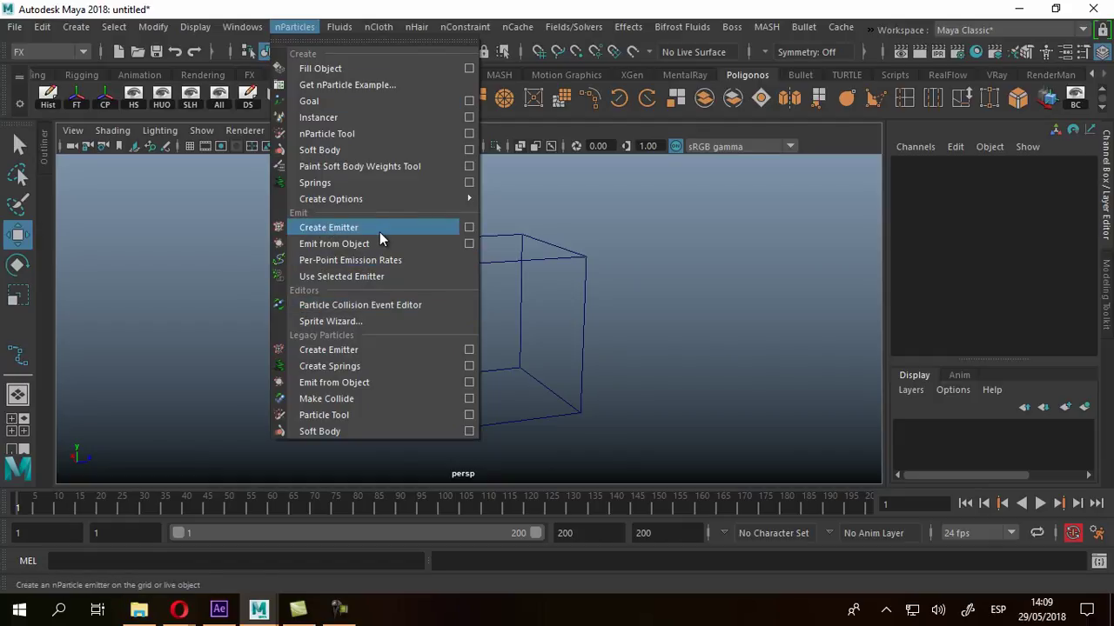
click(468, 231)
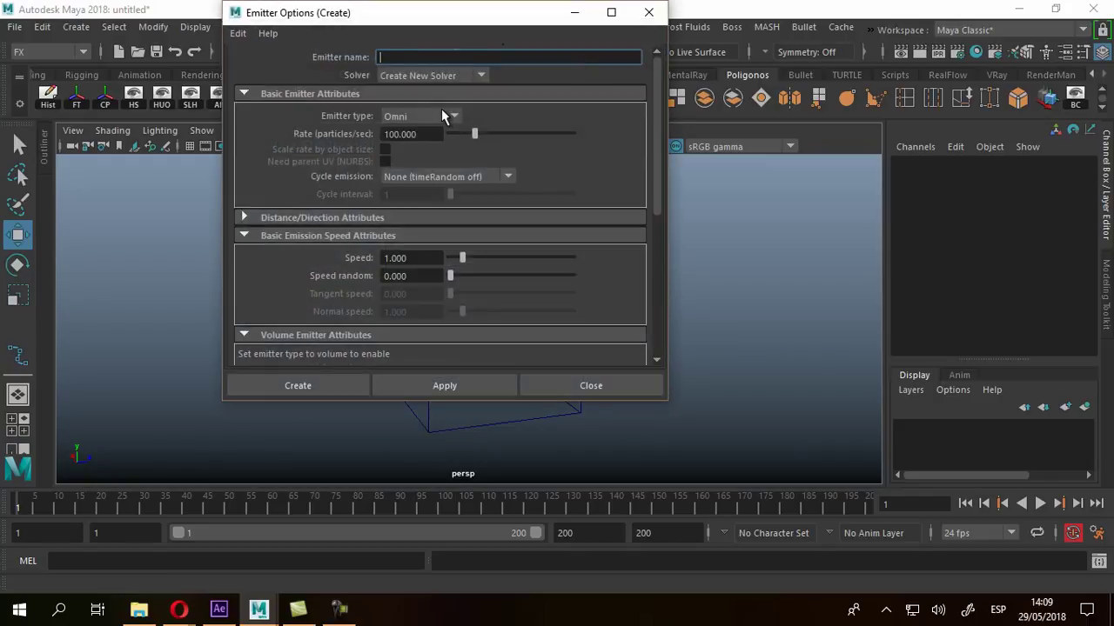
click(237, 33)
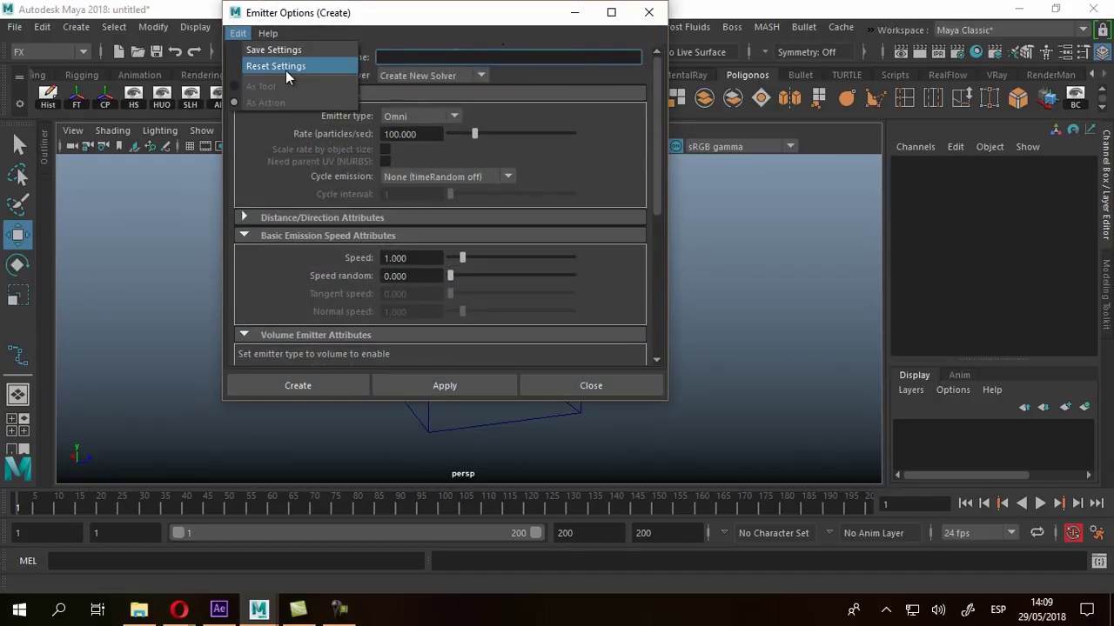
click(285, 70)
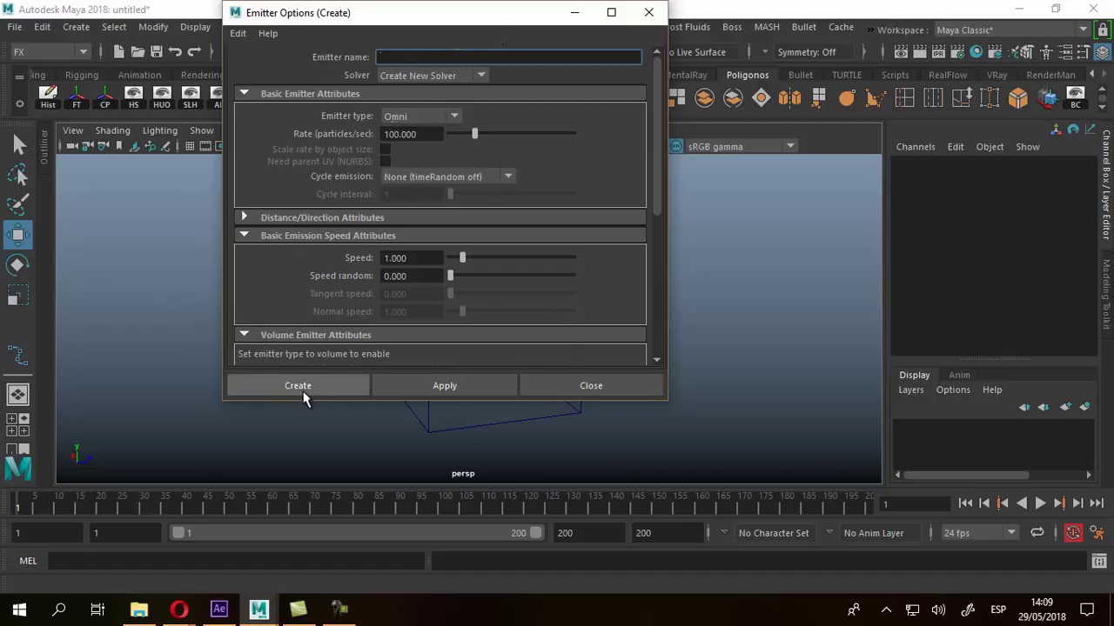
click(299, 387)
alt+drag(619, 410, 555, 393)
drag(479, 354, 480, 152)
Step: Play the simulation from frame 1 to examine how the particles fall from the emitter through the container
click(1041, 504)
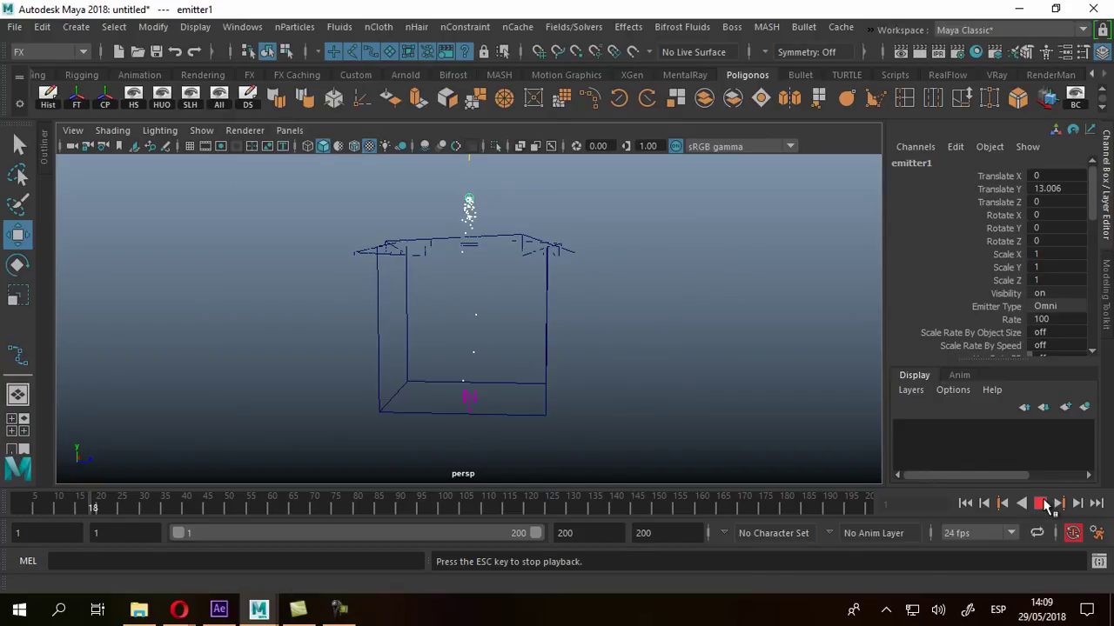
alt+drag(478, 381, 495, 383)
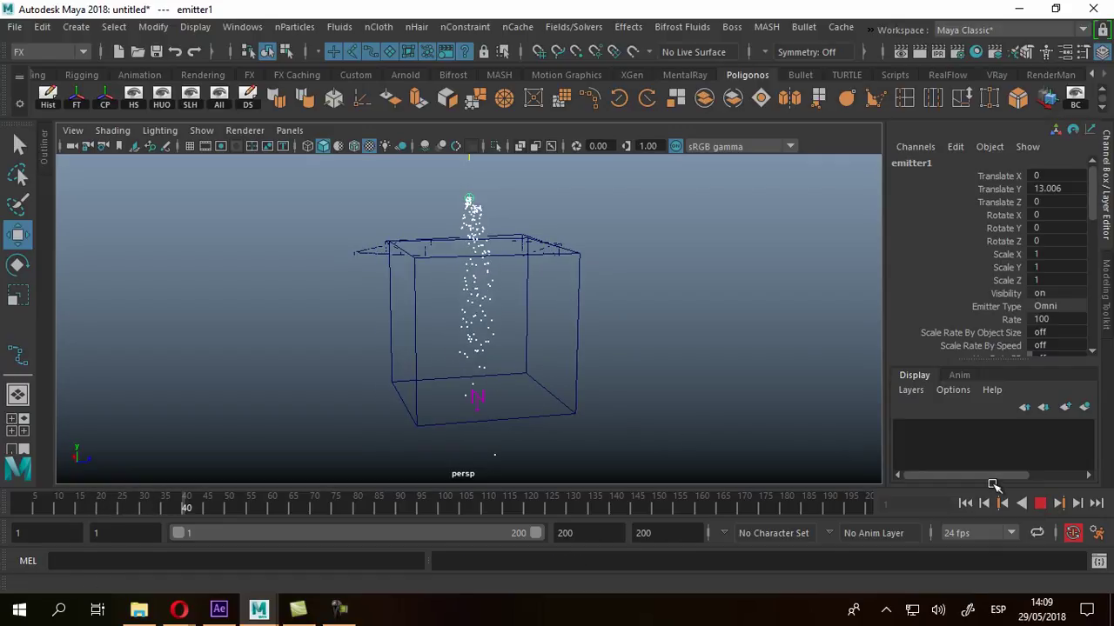
click(965, 503)
alt+right_drag(534, 293, 370, 282)
alt+drag(370, 282, 461, 233)
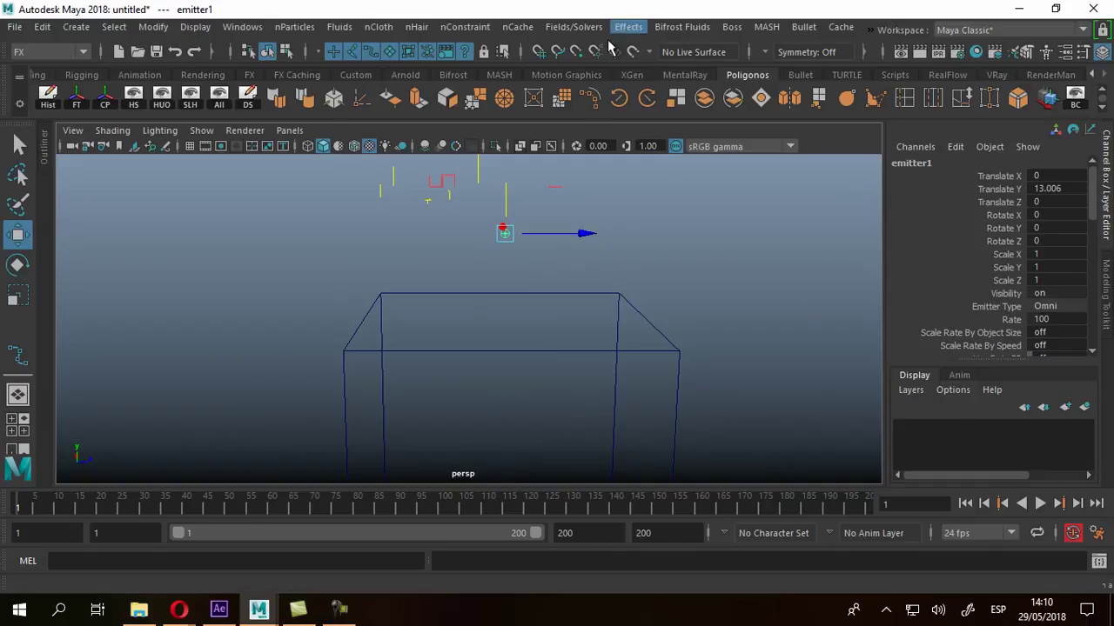
click(1039, 503)
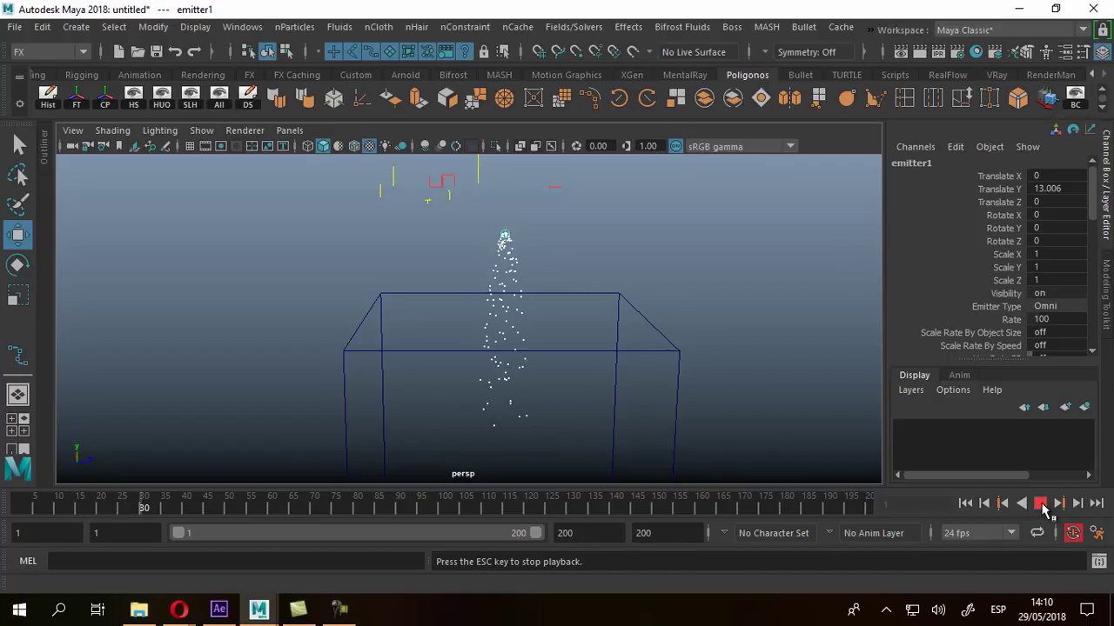
click(1040, 503)
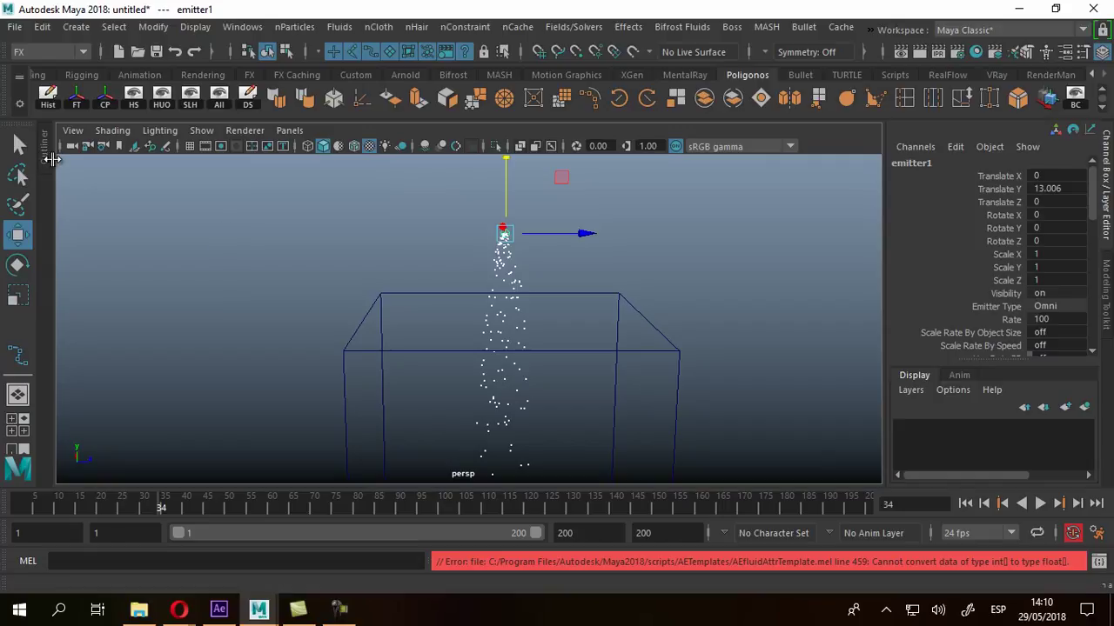
Step: Add a Vortex field that affects the nParticle1 object
click(41, 160)
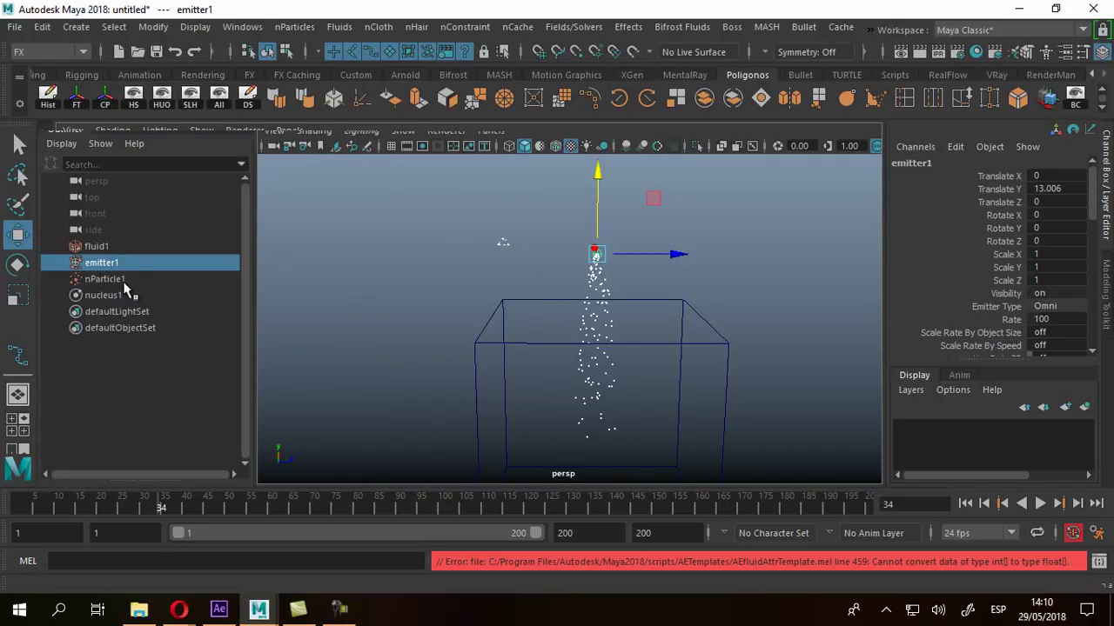
click(111, 280)
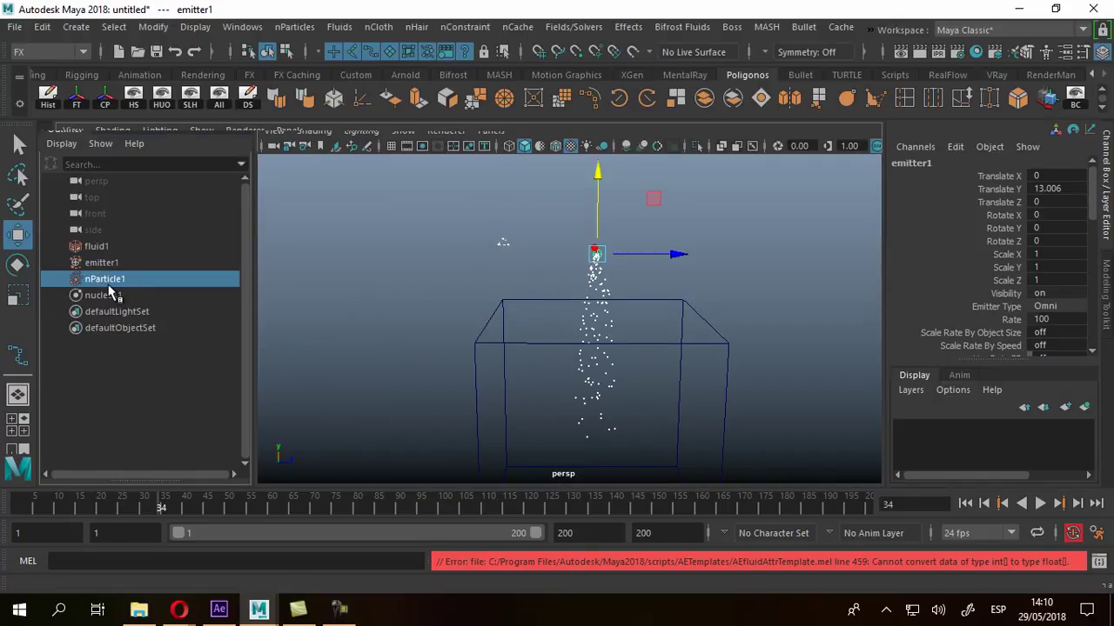
click(572, 28)
mouse_move(627, 300)
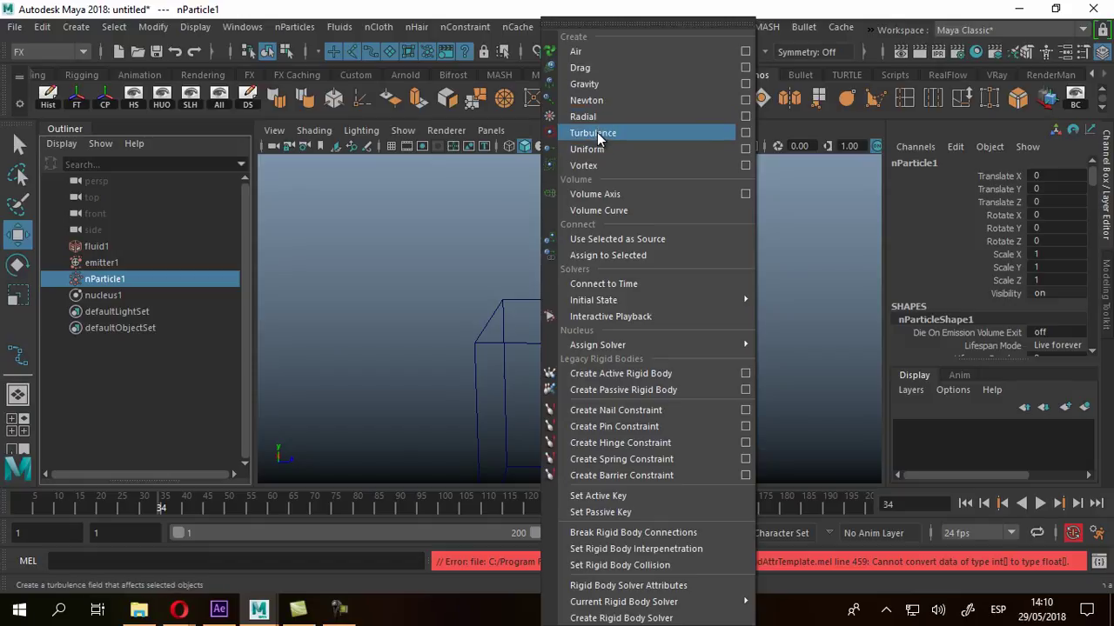
click(597, 165)
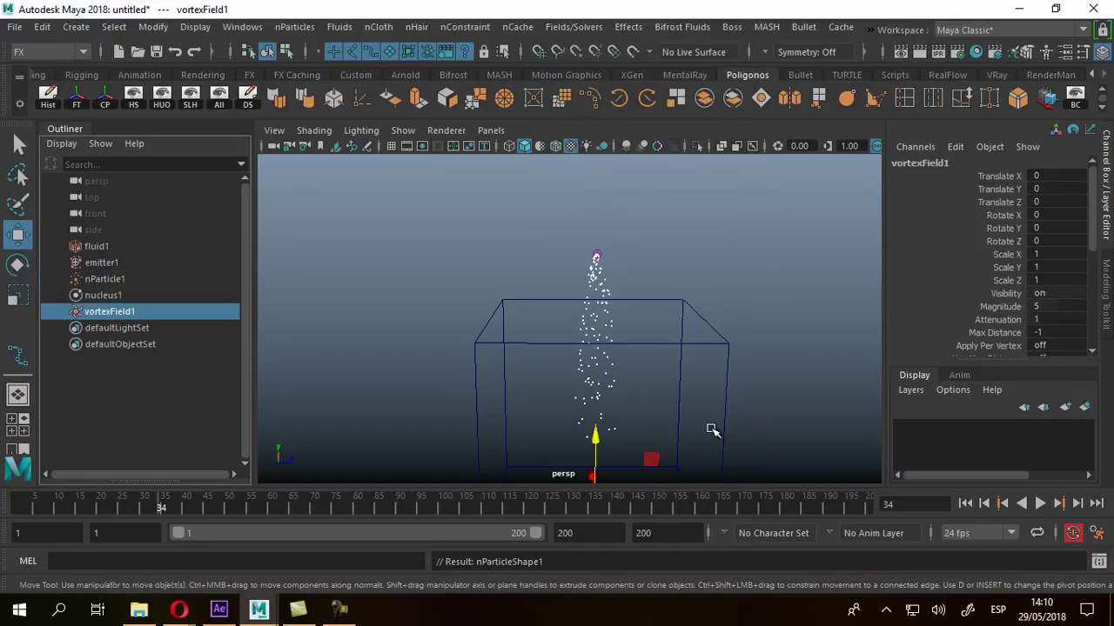
Step: Set the vortex field's magnitude to 50
alt+drag(670, 410, 522, 342)
alt+drag(666, 380, 557, 299)
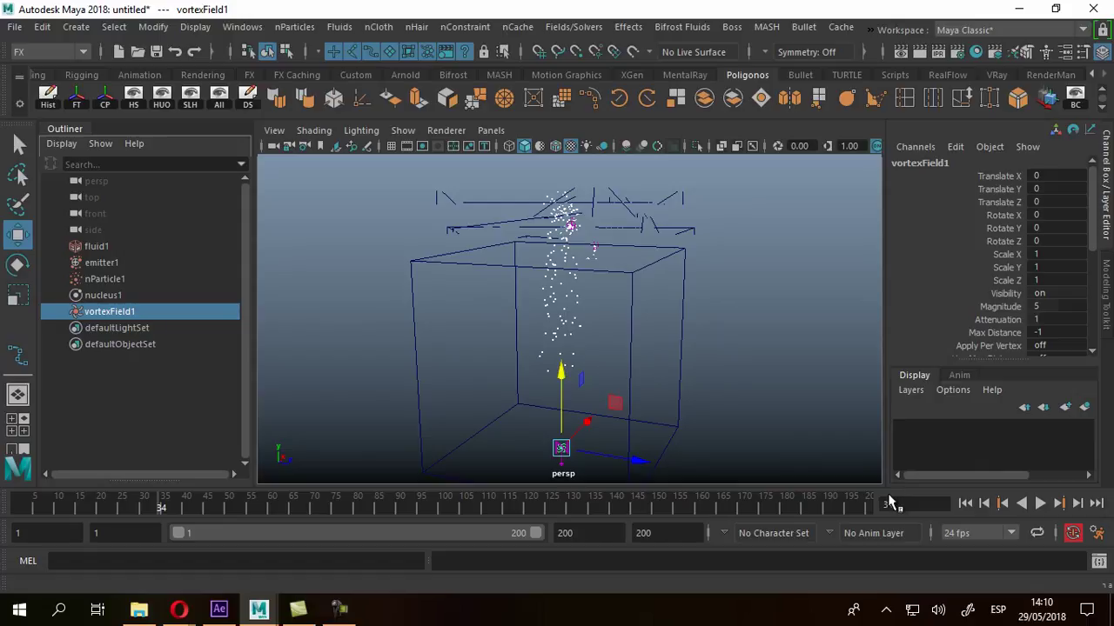
key(ctrl+a)
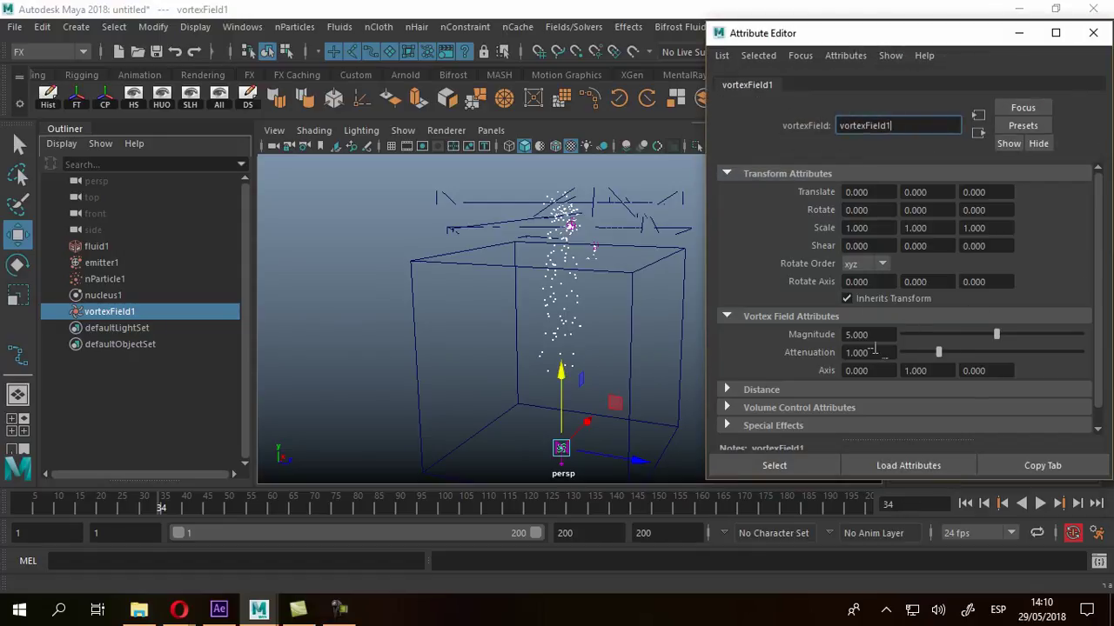
click(869, 335)
text(50)
key(Return)
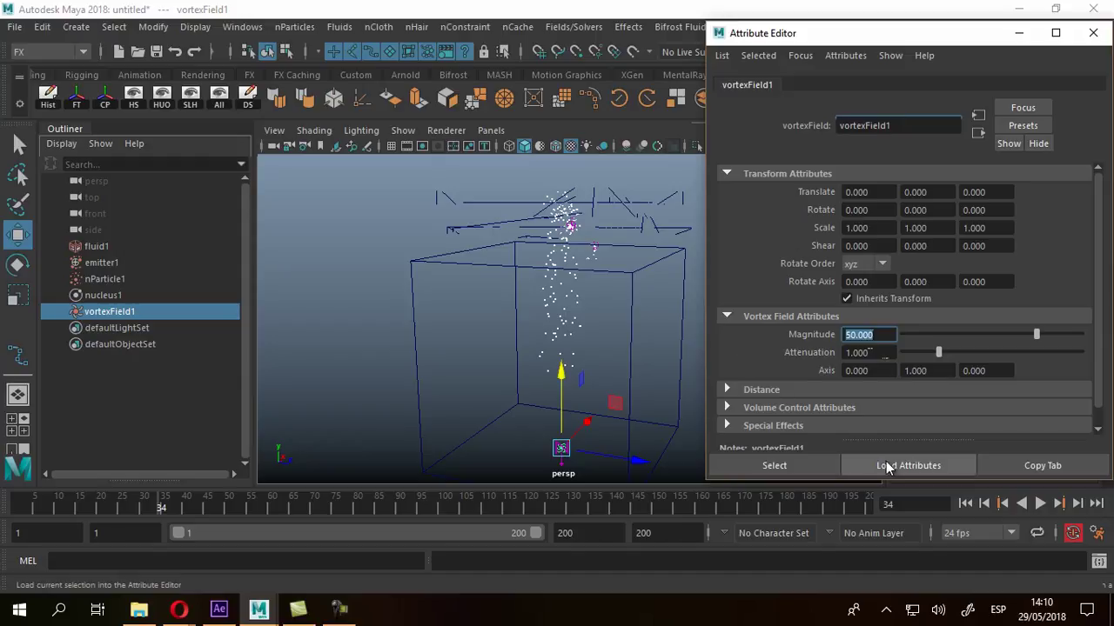
Step: Replay the simulation from frame 1 and examine the vortex-driven particle motion from above and from the side
click(965, 503)
click(1039, 503)
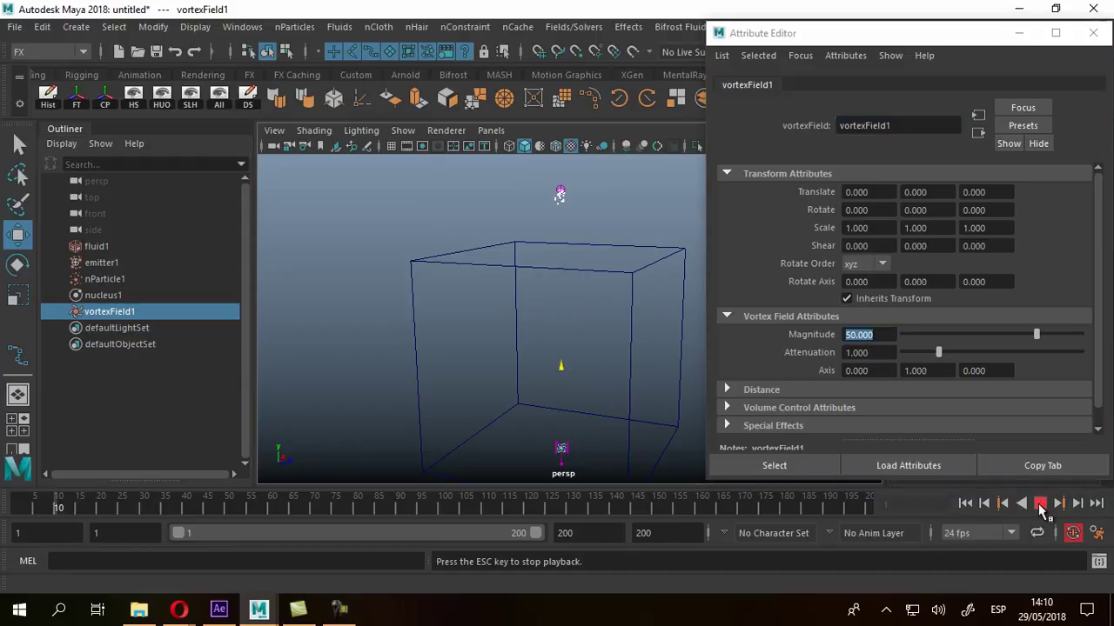
alt+drag(649, 326, 652, 310)
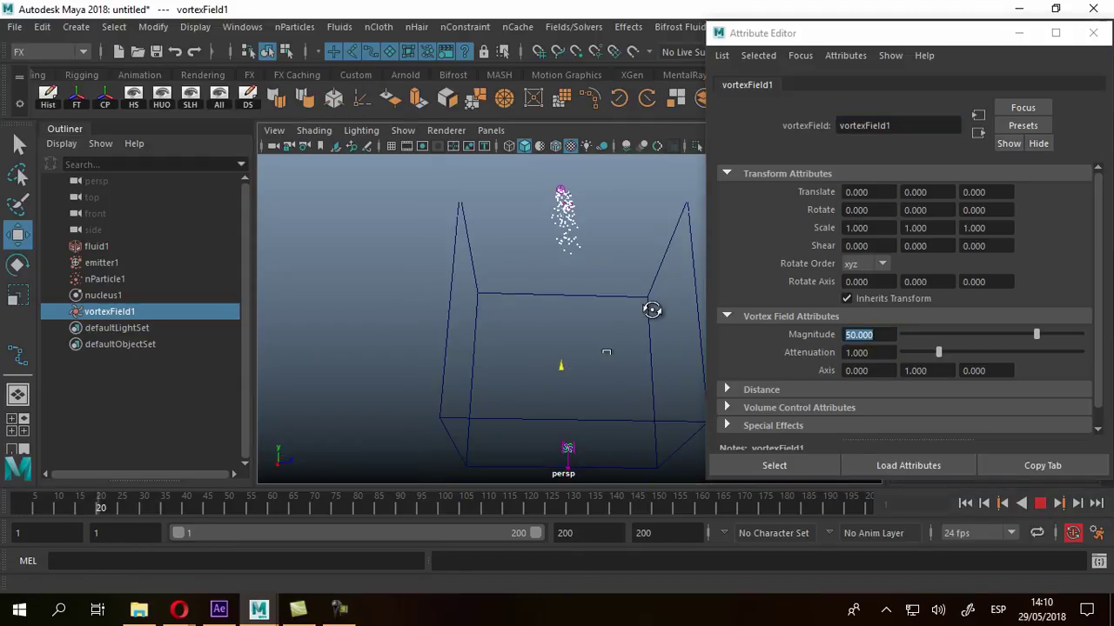
alt+drag(591, 373, 584, 315)
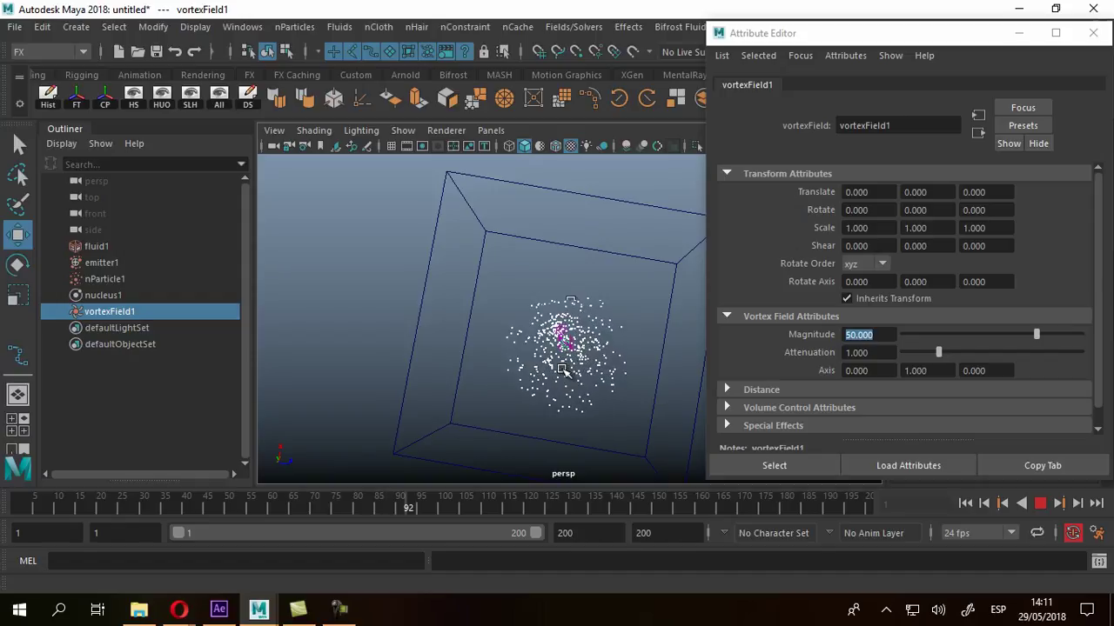
click(1040, 503)
click(965, 503)
click(1039, 504)
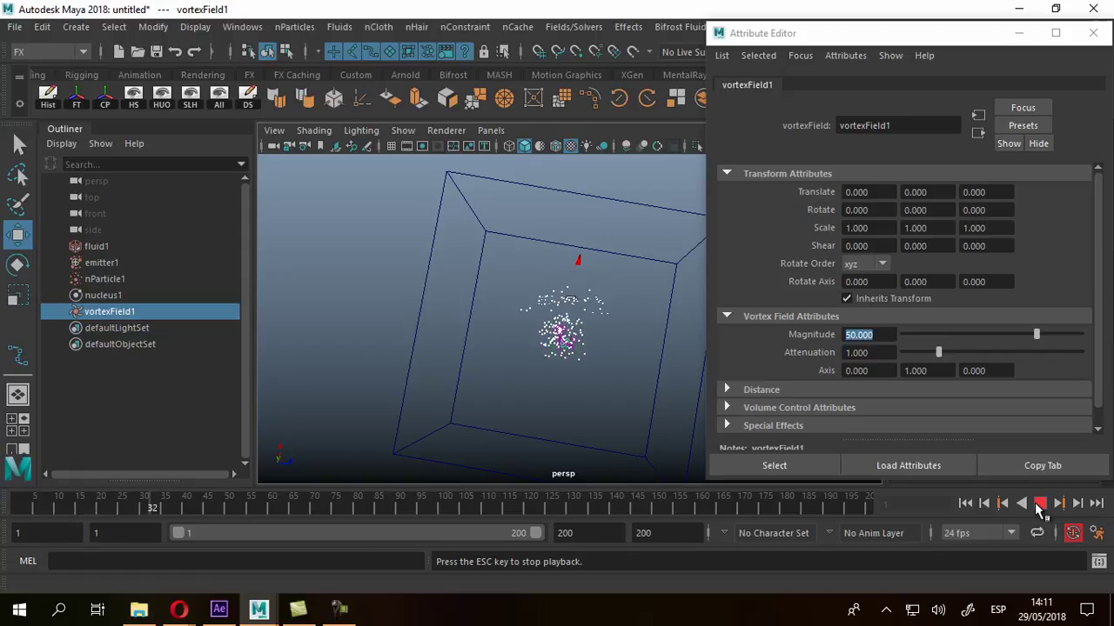
alt+drag(510, 290, 584, 378)
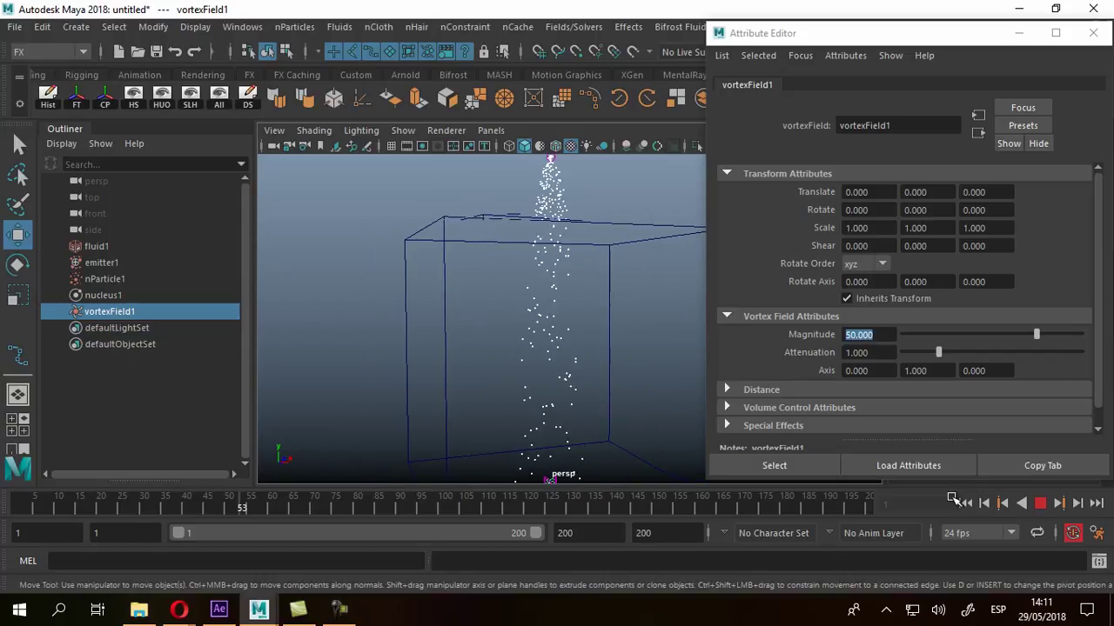
Step: Add a Turbulence field that affects the nParticle1 object
alt+drag(556, 342, 601, 348)
click(1092, 33)
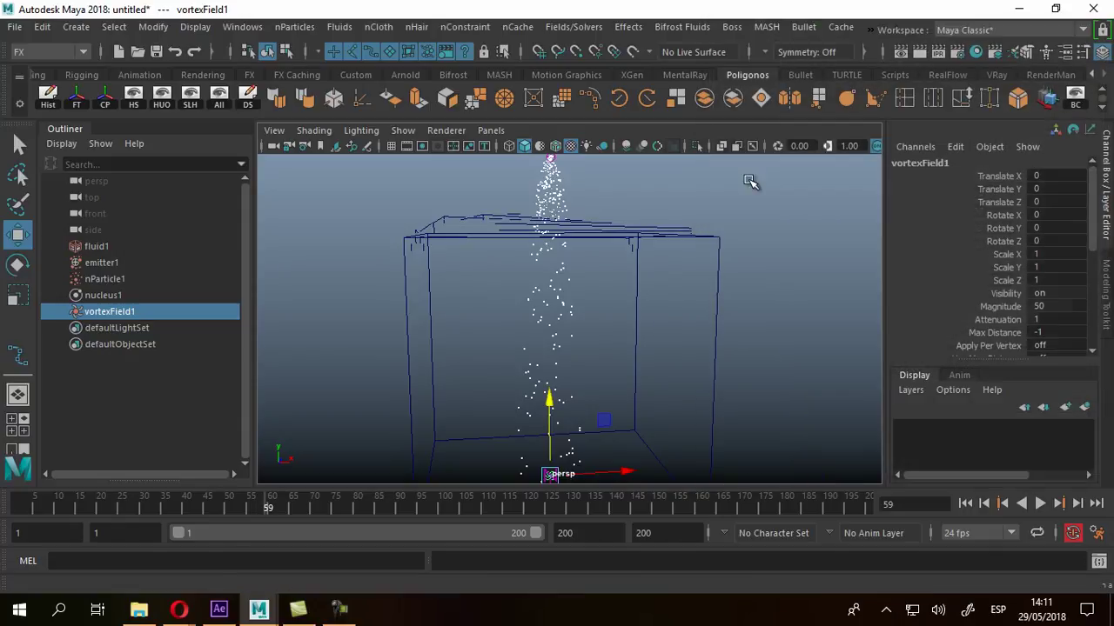
alt+drag(601, 188, 596, 194)
click(550, 192)
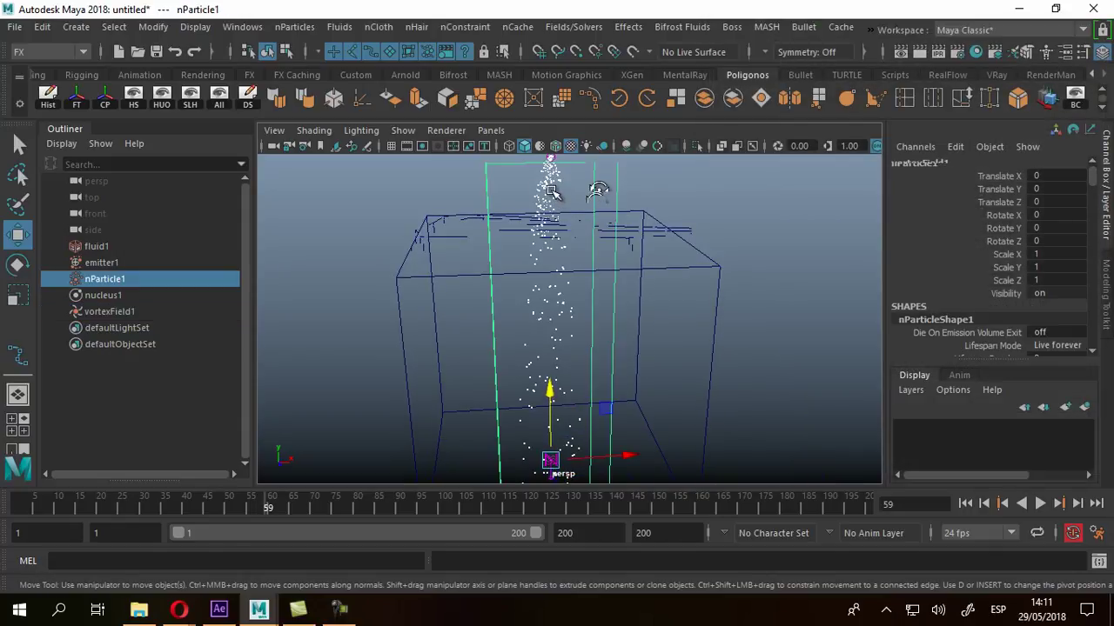
click(581, 28)
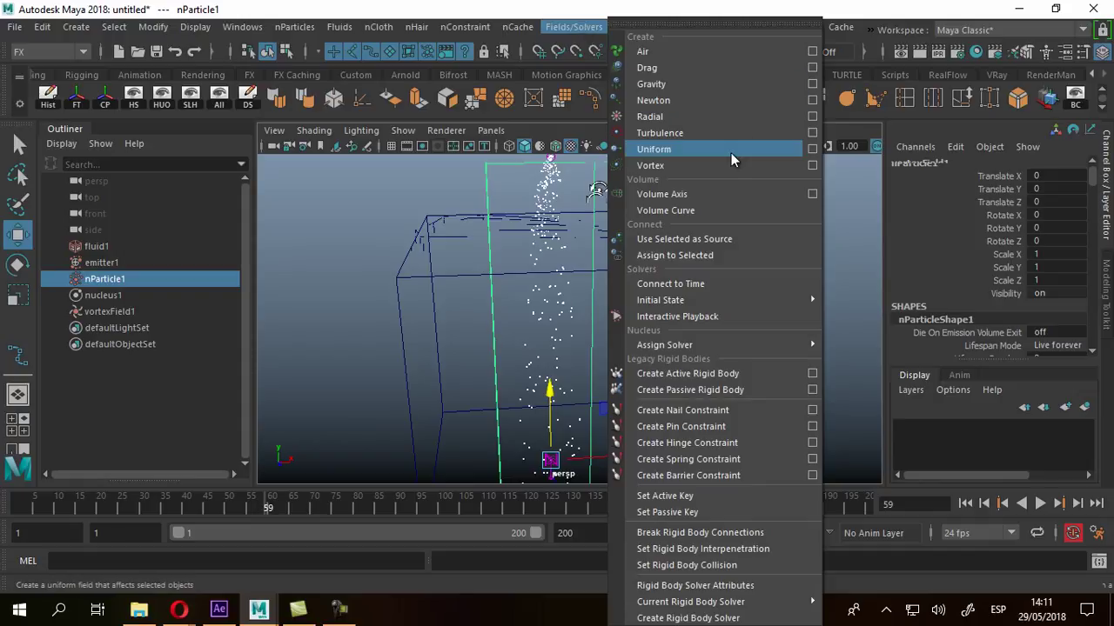
click(658, 134)
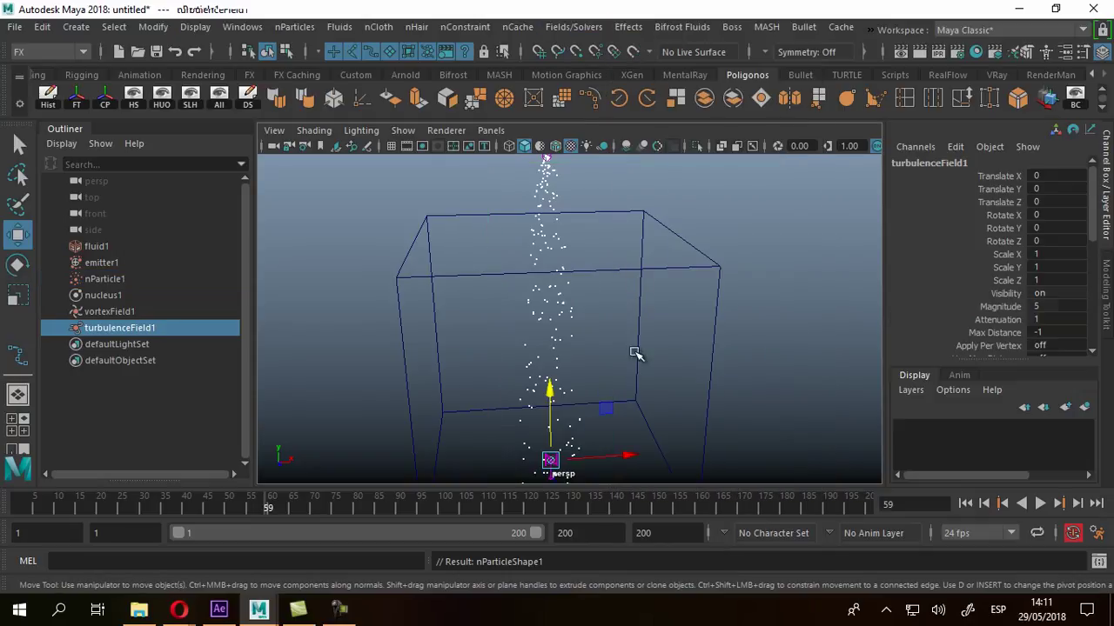
Step: Set the turbulence field's magnitude to 10 and replay the simulation from frame 1 to examine its effect
key(ctrl+a)
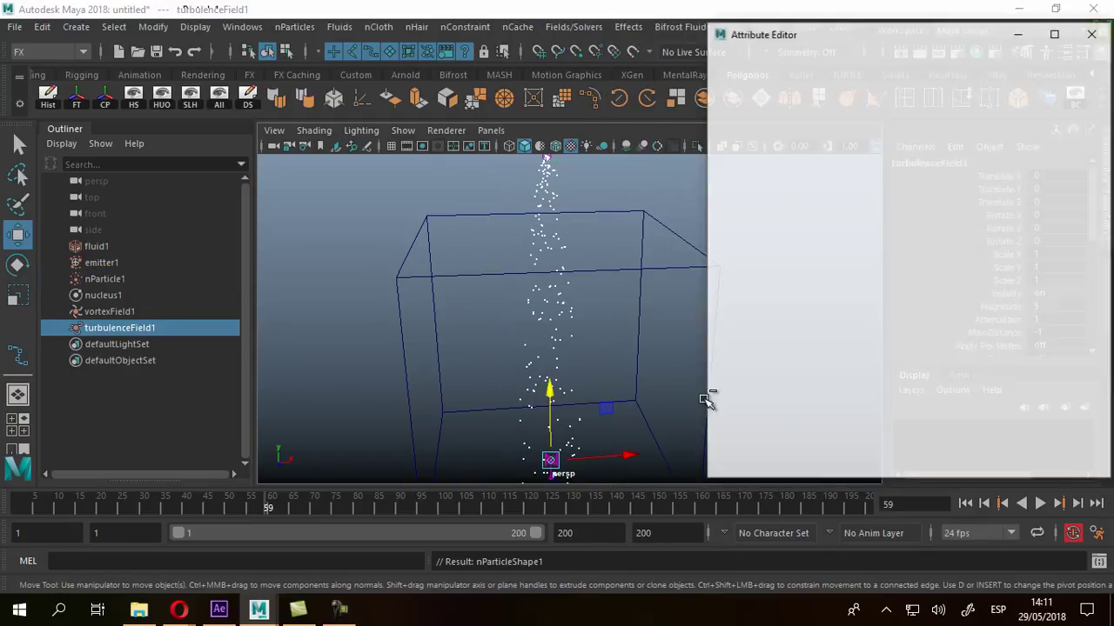
click(872, 334)
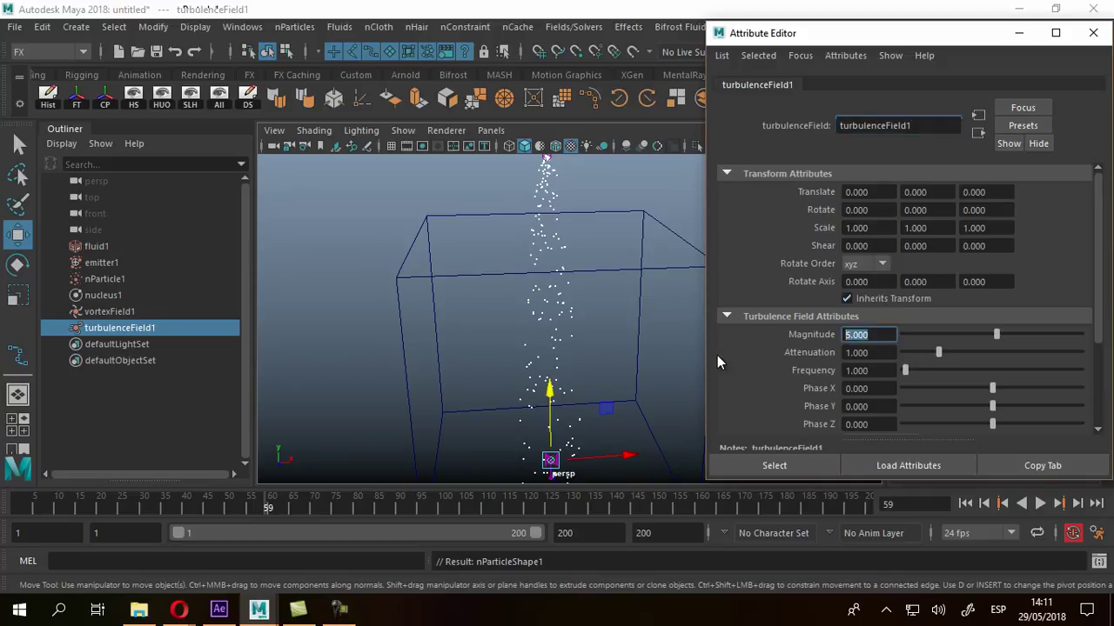
text(10)
key(Return)
click(965, 503)
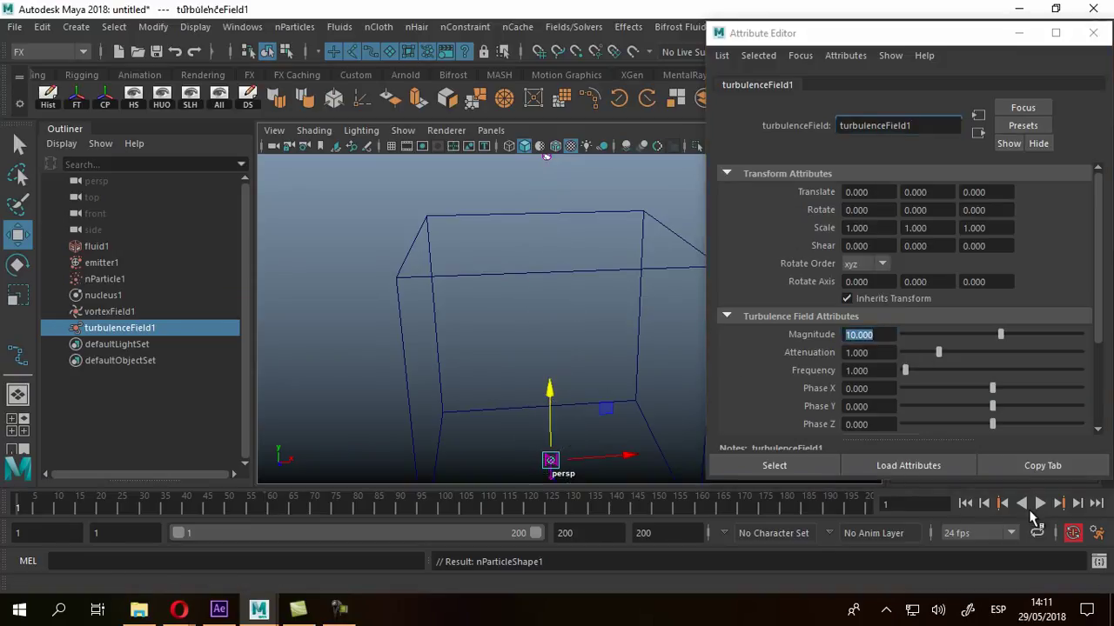
click(1040, 503)
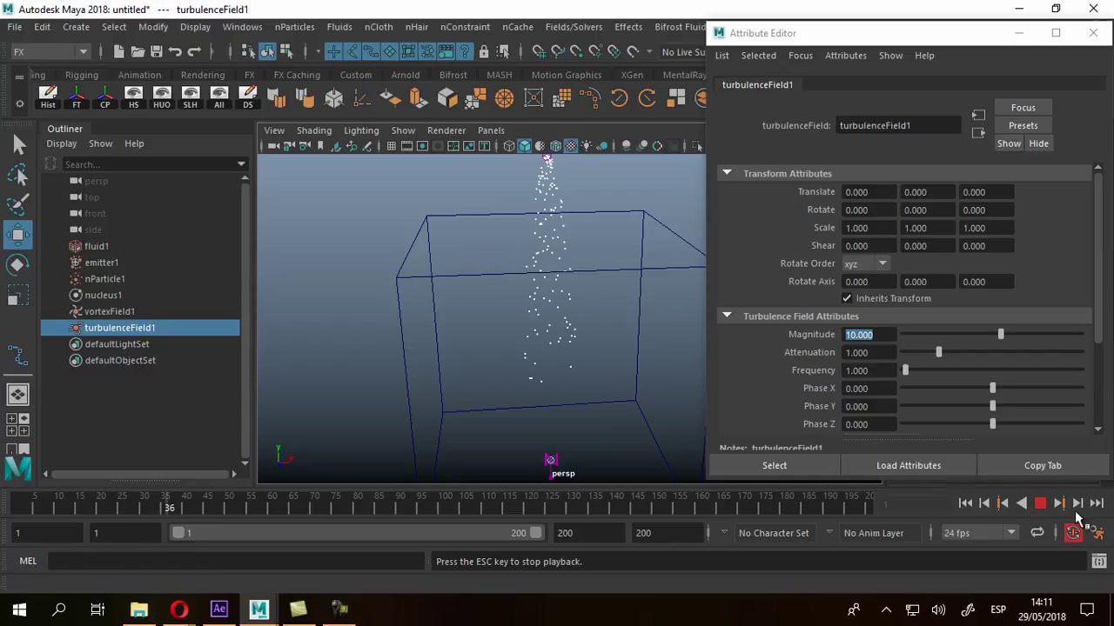
click(1035, 504)
Step: Raise the turbulence field to about 6.64 on the Y axis and set its magnitude to 100
alt+drag(625, 464, 541, 243)
alt+drag(611, 345, 574, 354)
click(883, 335)
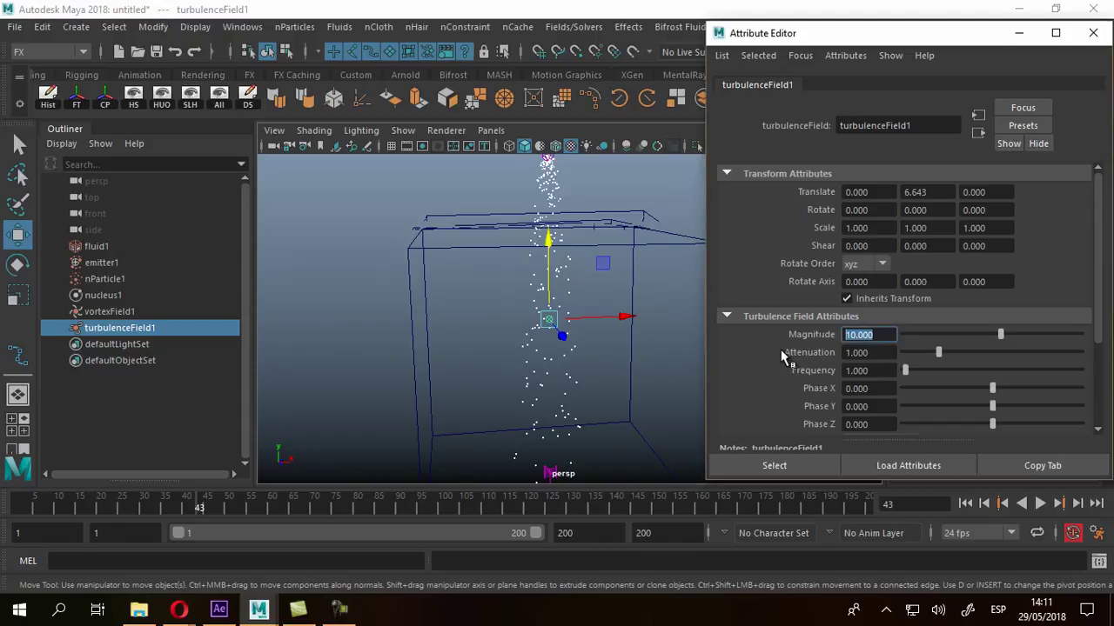
text(100)
key(Return)
Step: Replay the simulation and examine how the stronger turbulence deflects the falling particles
click(1040, 503)
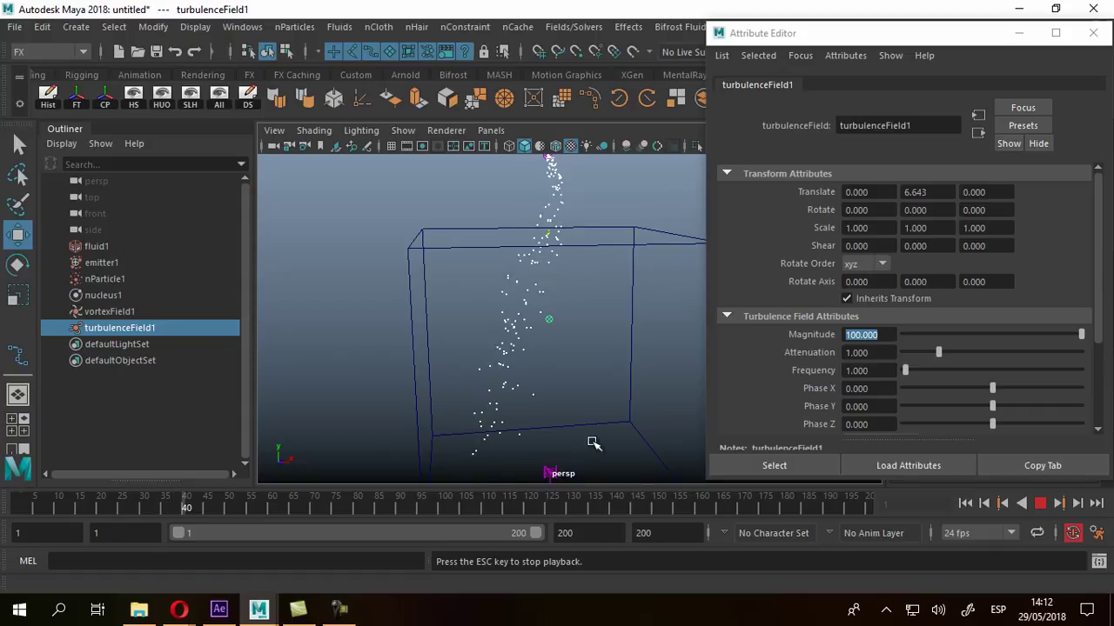
alt+middle_drag(428, 418, 566, 251)
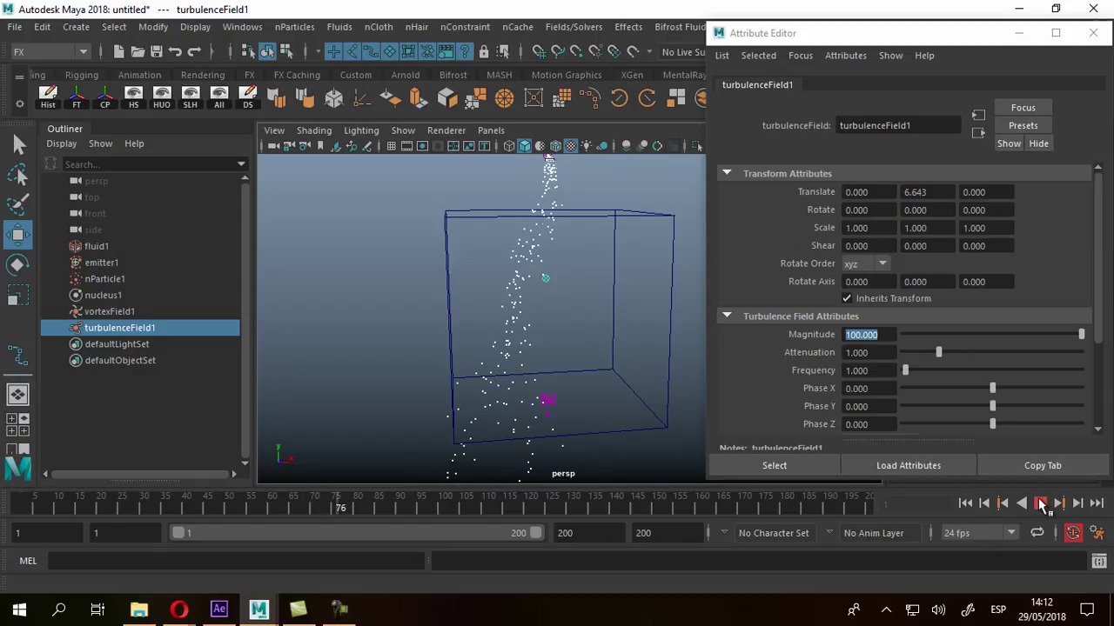
click(1041, 506)
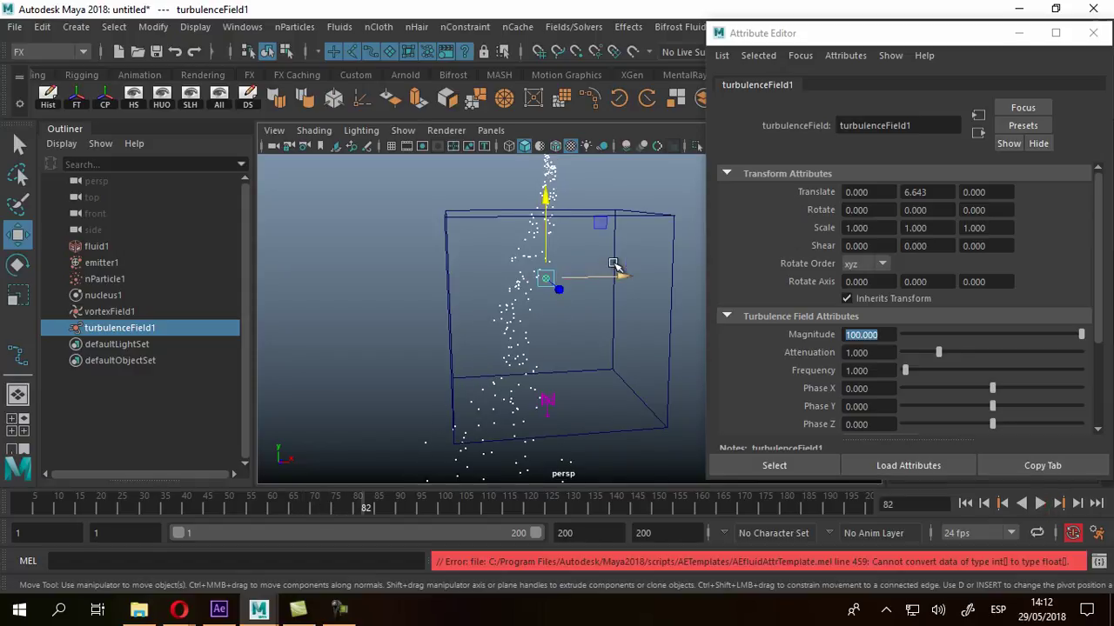
Step: In nParticle1's dynamic properties, set Conserve to 0.9 and Drag to 0.025
drag(498, 304, 609, 365)
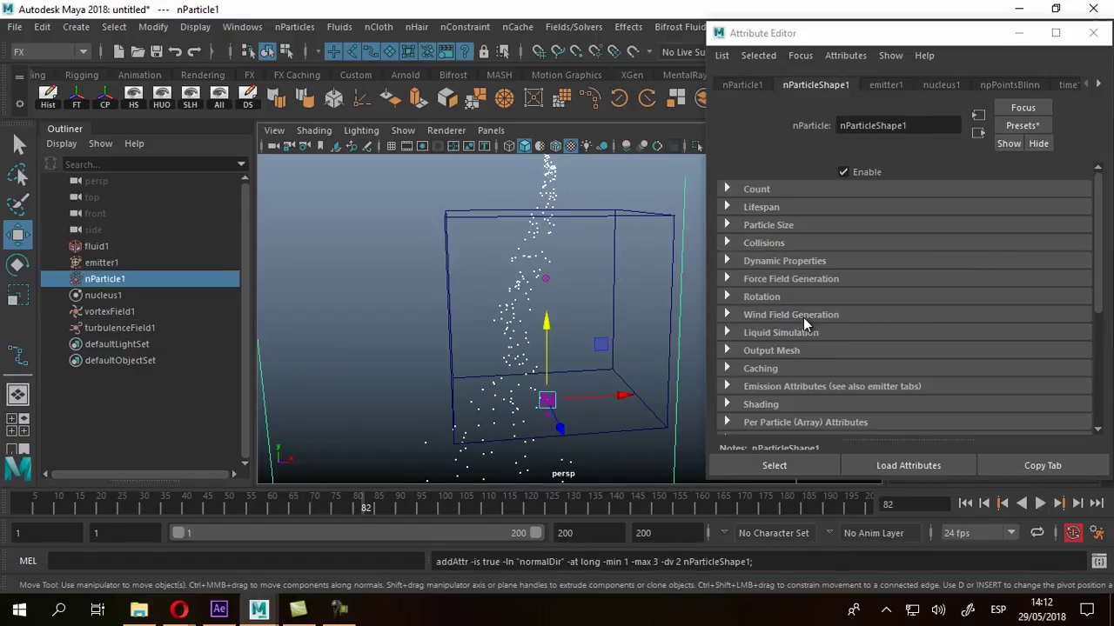
click(761, 262)
scroll(888, 328, down, 2)
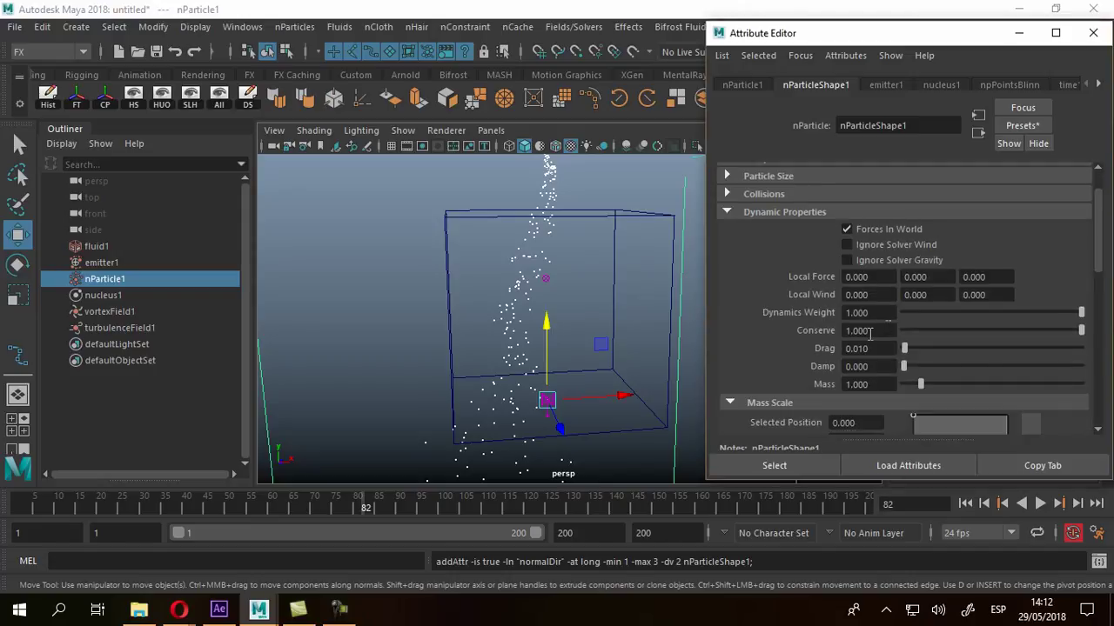
text(-0.9)
key(Return)
drag(858, 349, 894, 354)
text(25)
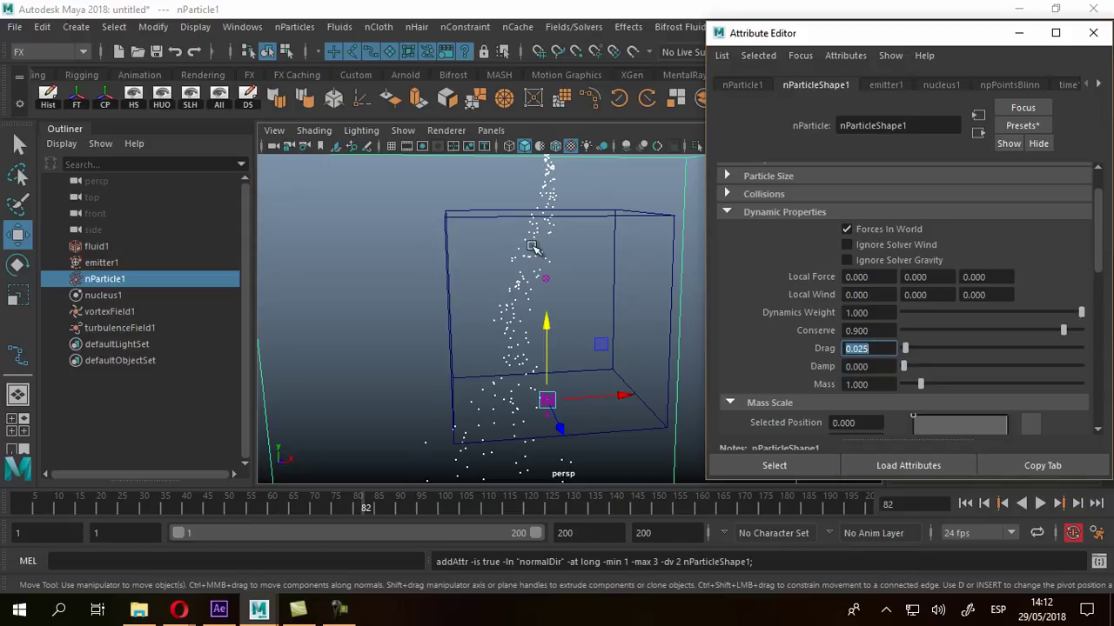
Step: Play the simulation from frame 1 to examine the particle stream's path through the container, then return to frame 1
alt+drag(547, 262, 515, 265)
alt+middle_drag(509, 279, 487, 310)
scroll(535, 314, up, 4)
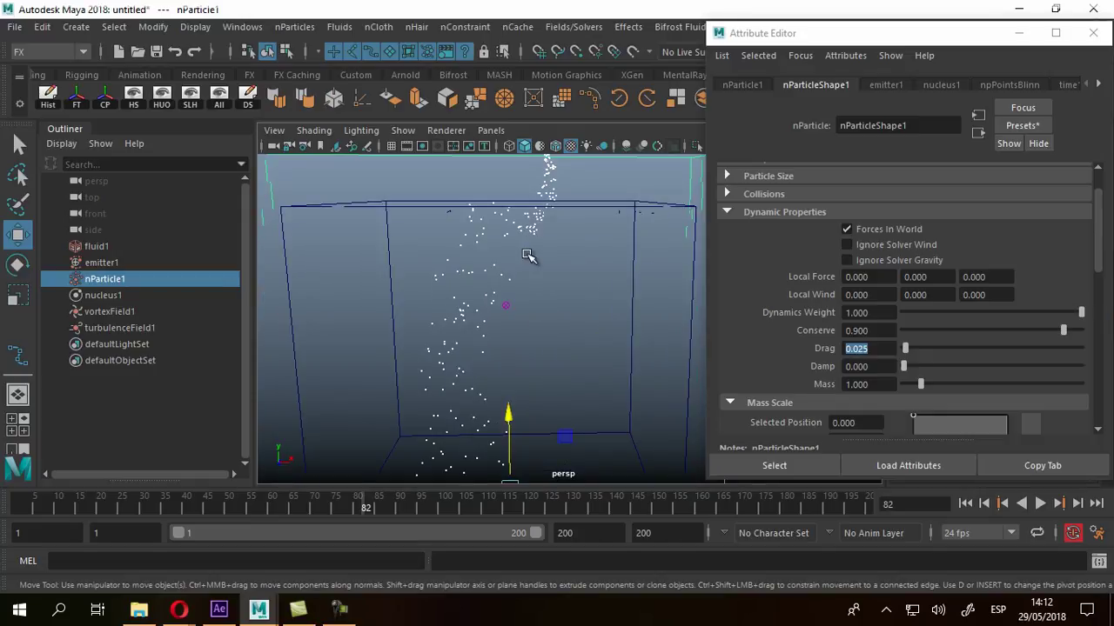
scroll(656, 325, down, 3)
click(965, 503)
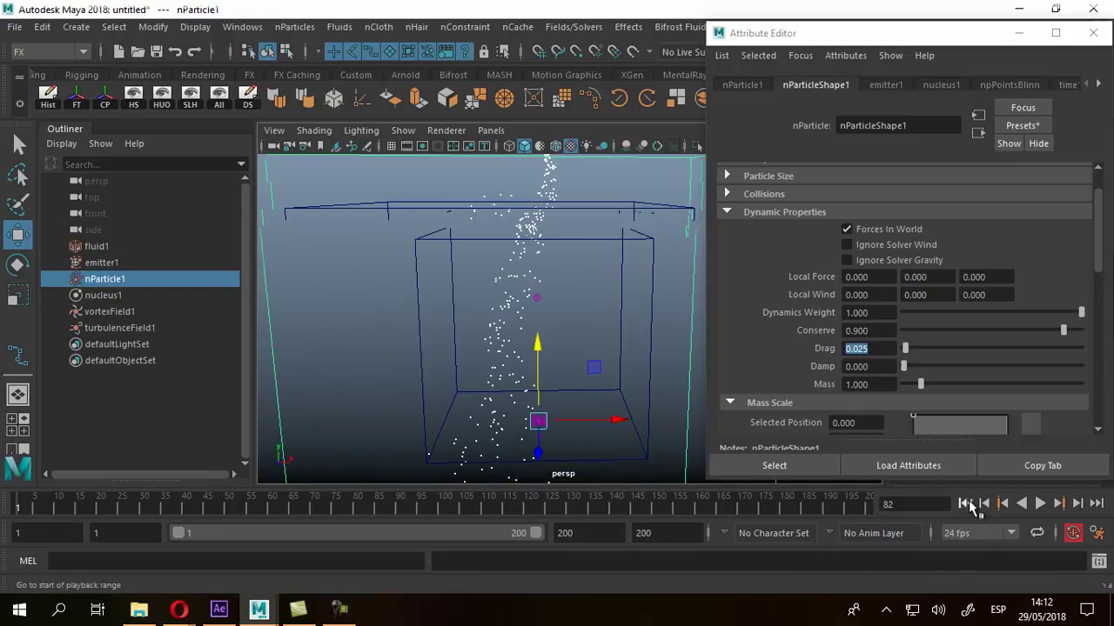
click(1038, 503)
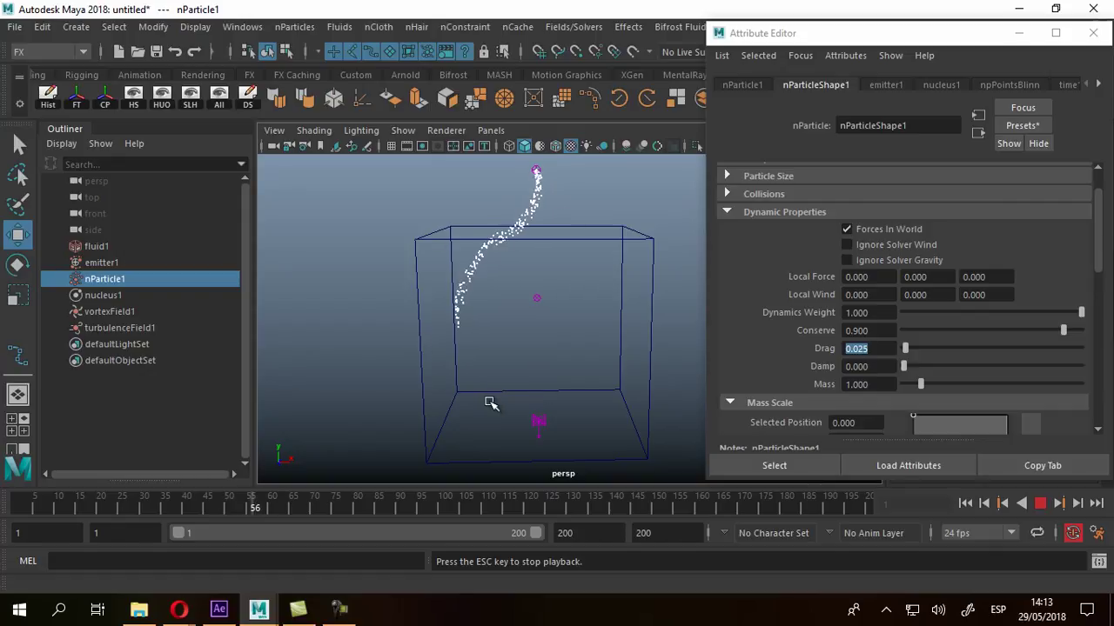
alt+middle_drag(487, 393, 517, 292)
alt+drag(517, 292, 484, 287)
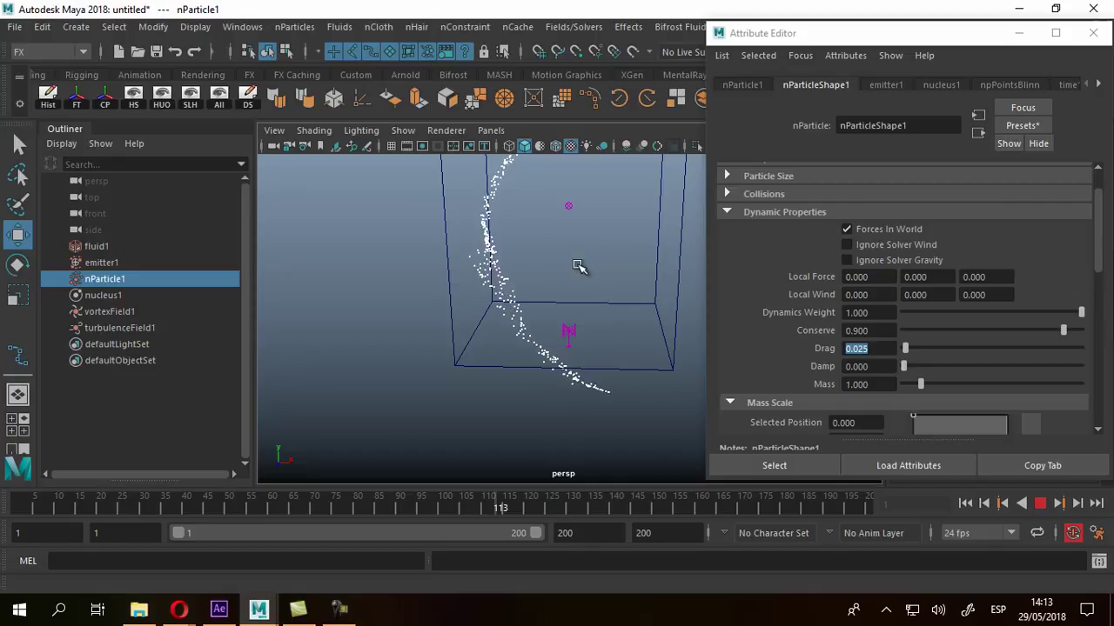
click(1040, 503)
click(967, 503)
Step: Add a Newton field that affects nParticle1 and raise it to 3.4 on the Y axis
alt+middle_drag(583, 265, 552, 372)
drag(596, 219, 597, 219)
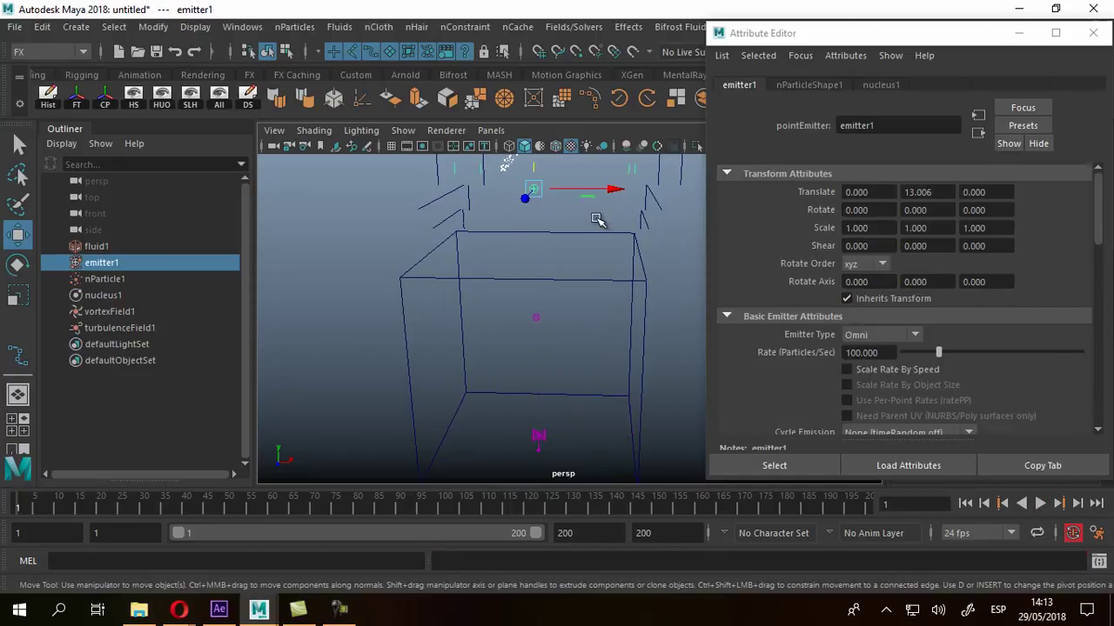
click(96, 278)
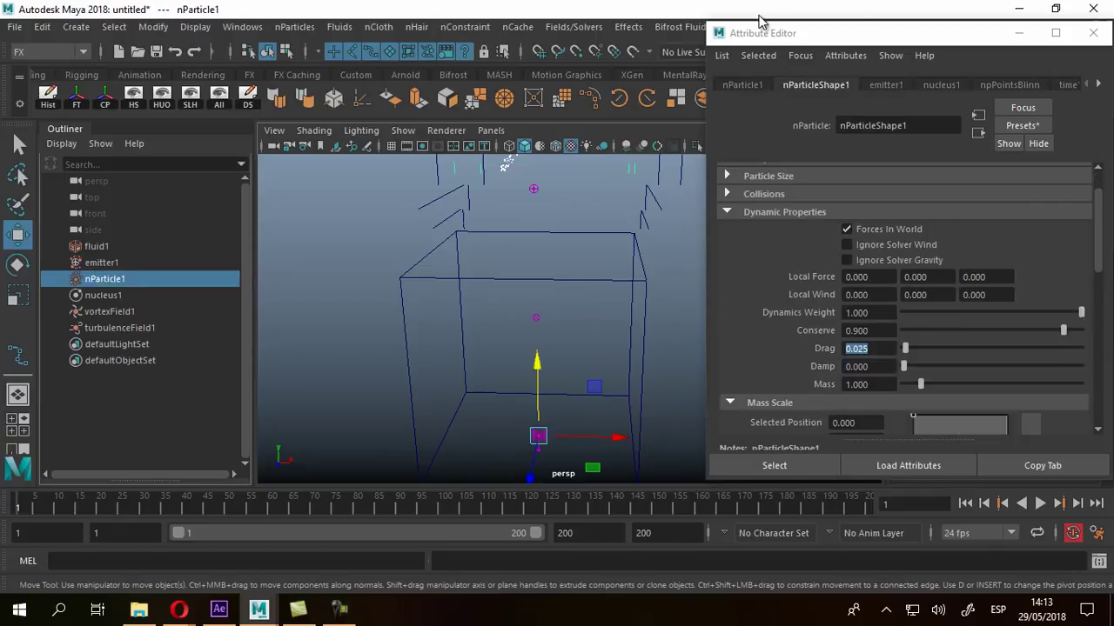
click(1093, 32)
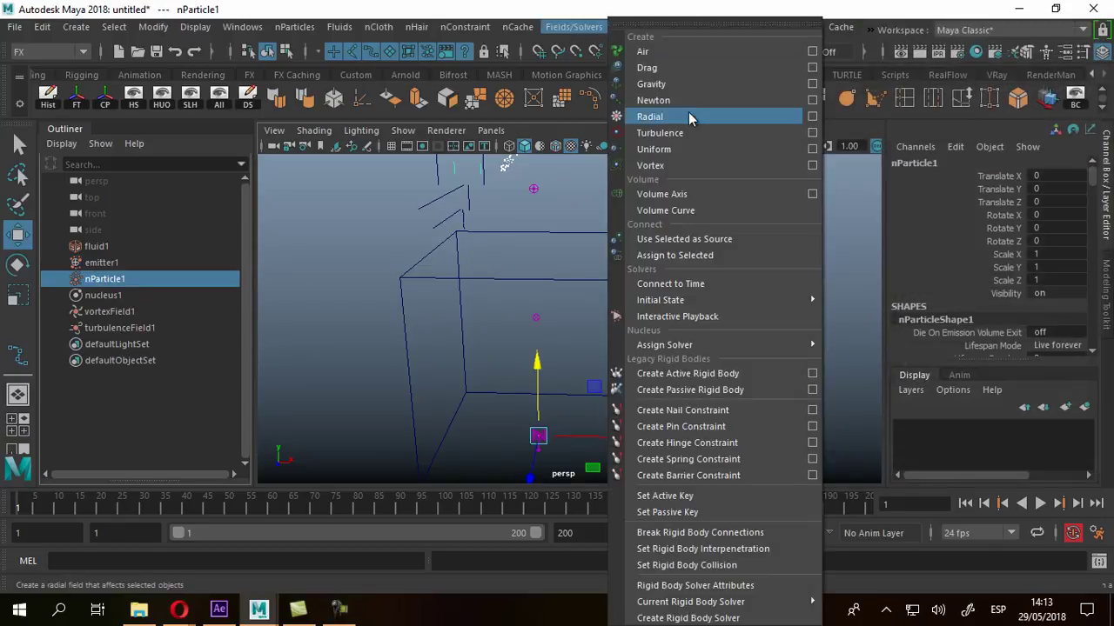
click(657, 102)
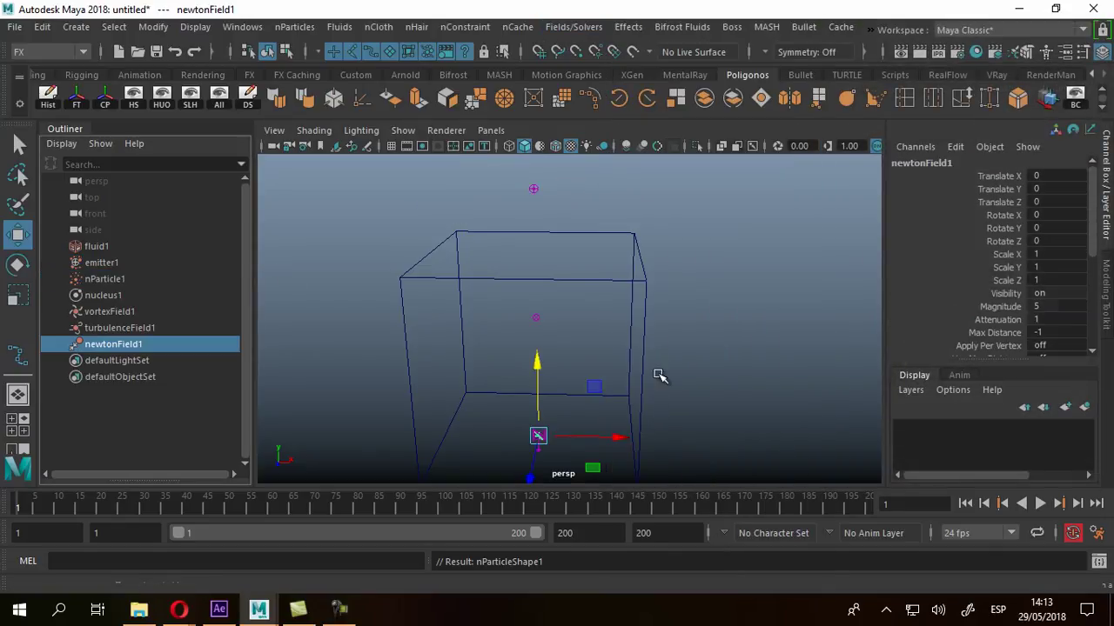
alt+drag(653, 348, 644, 374)
drag(537, 383, 538, 311)
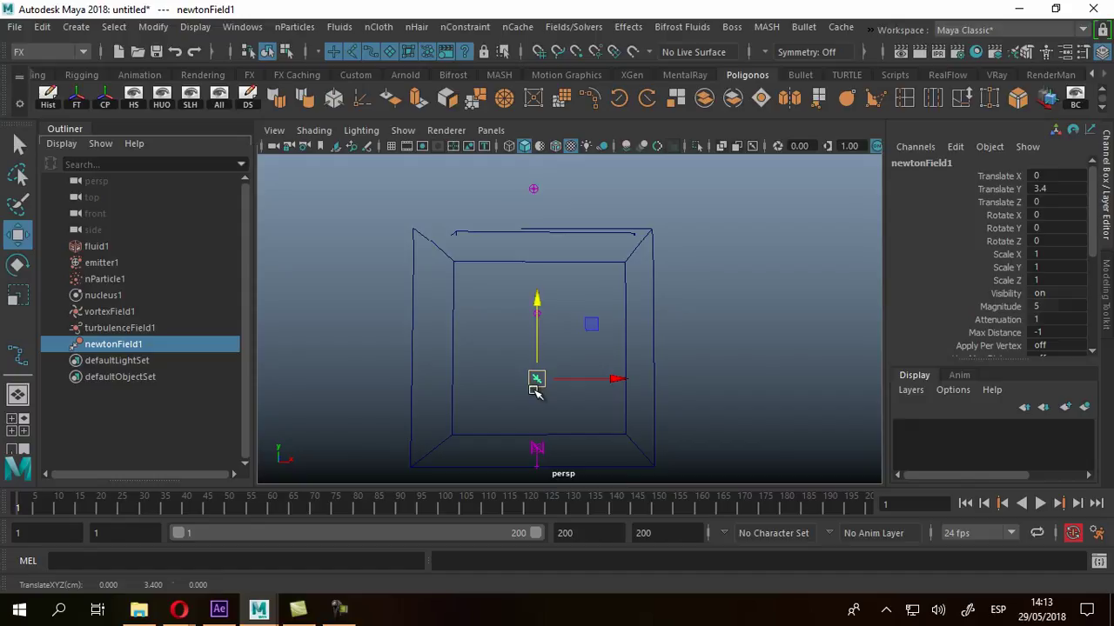
Step: Play the simulation and examine how the Newton field at its default magnitude affects the particle stream
click(1039, 503)
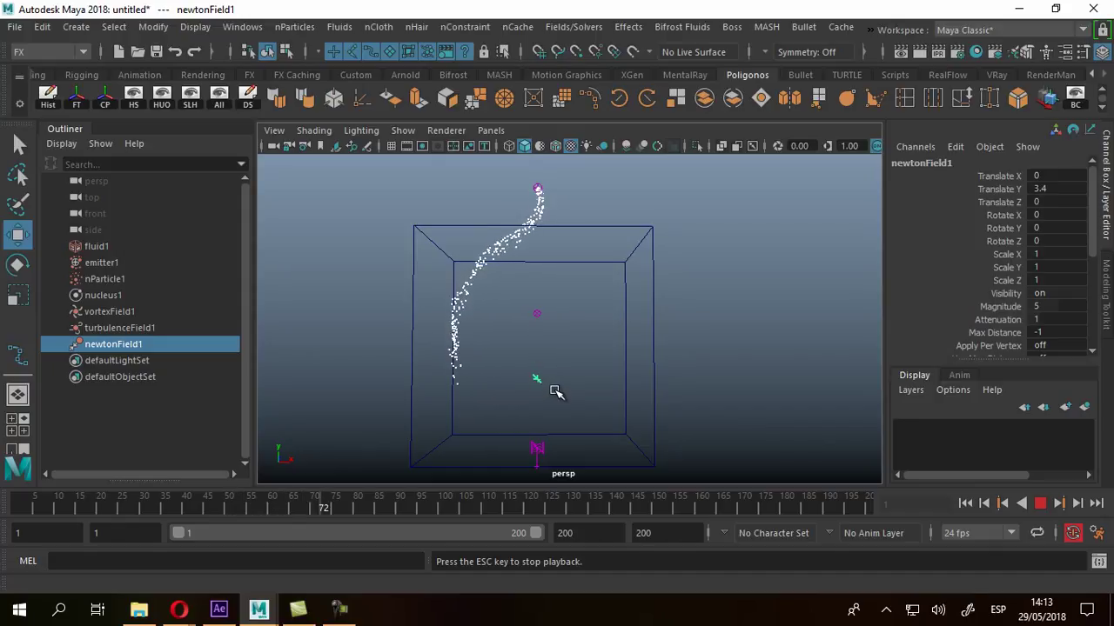
alt+drag(648, 439, 567, 361)
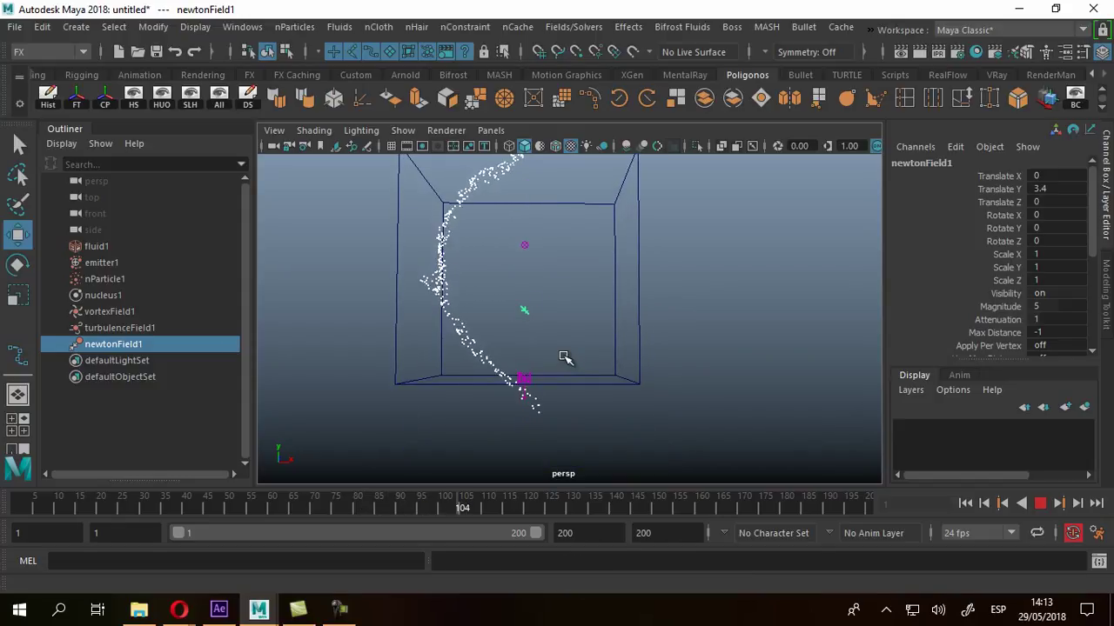
key(Escape)
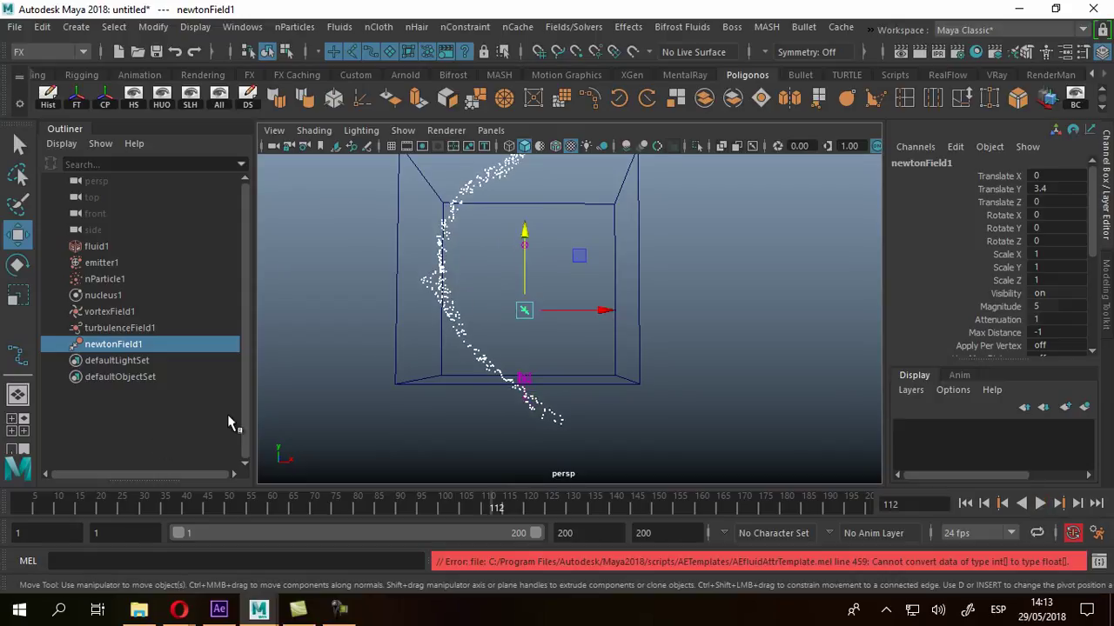
Step: Set the Newton field's magnitude to 60
key(ctrl+a)
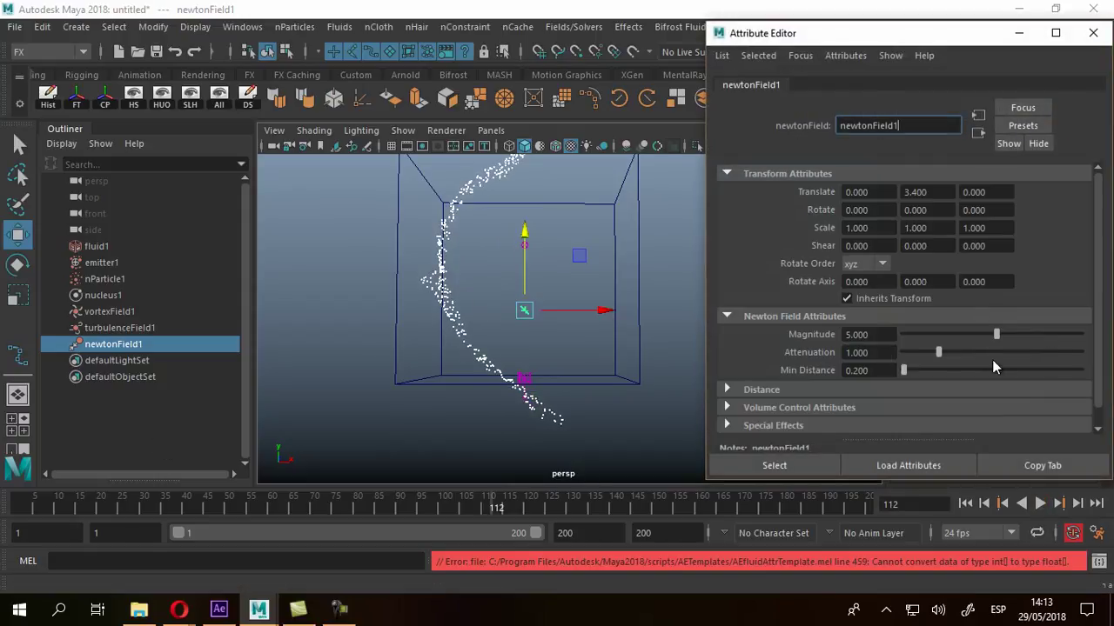
click(869, 336)
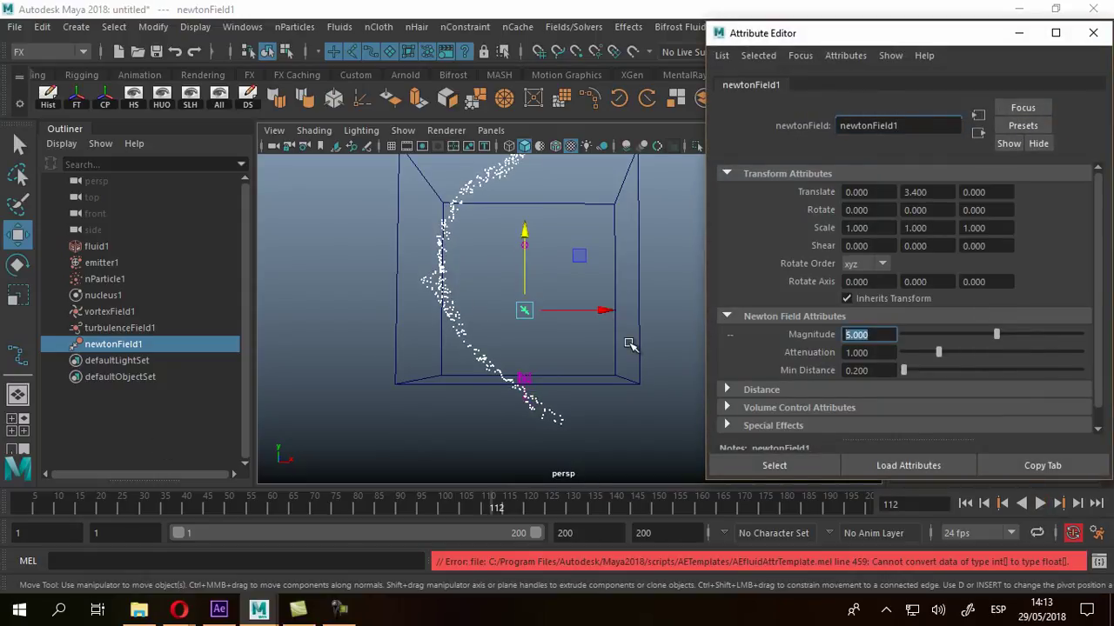
text(60)
key(Return)
scroll(884, 241, down, 1)
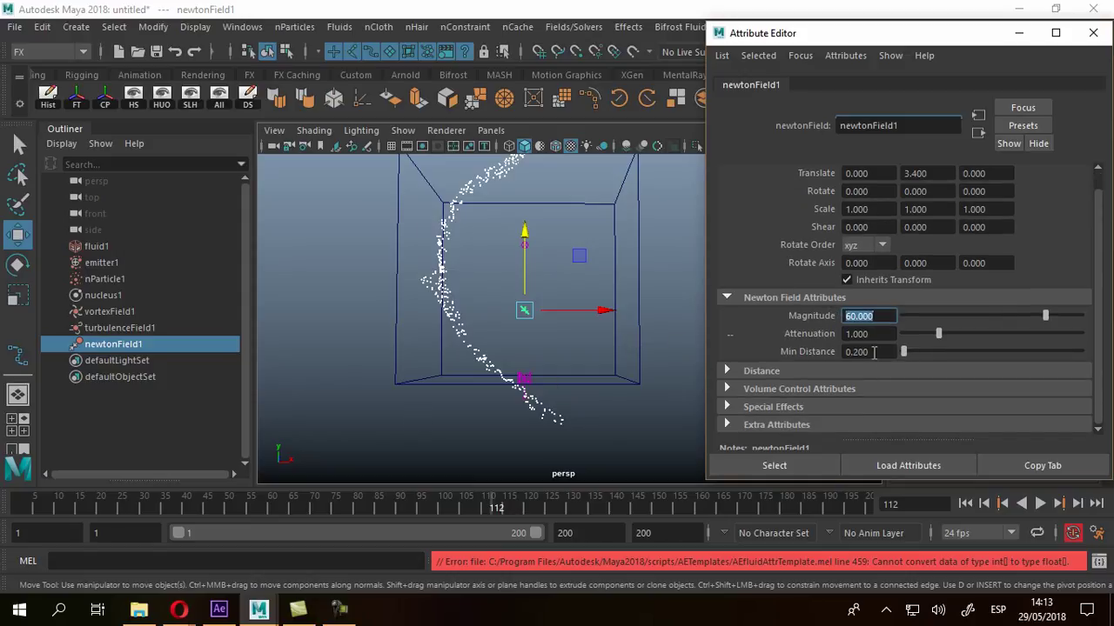
Step: Replay the simulation from frame 1 to examine the stronger Newton attraction, then rewind to the start
click(965, 504)
click(1041, 507)
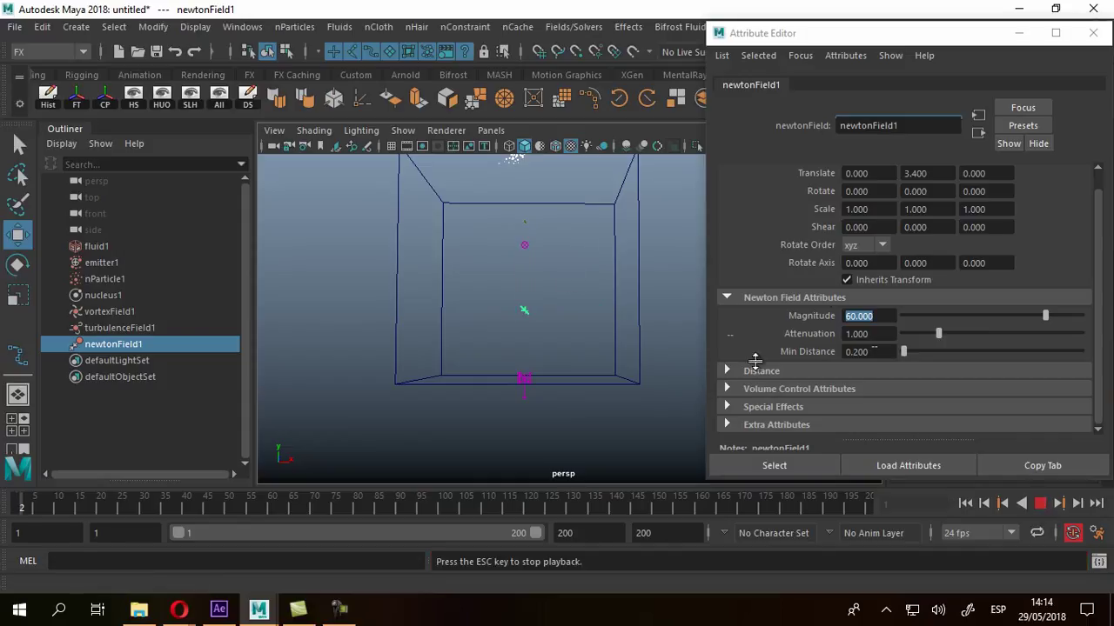
alt+drag(580, 323, 586, 301)
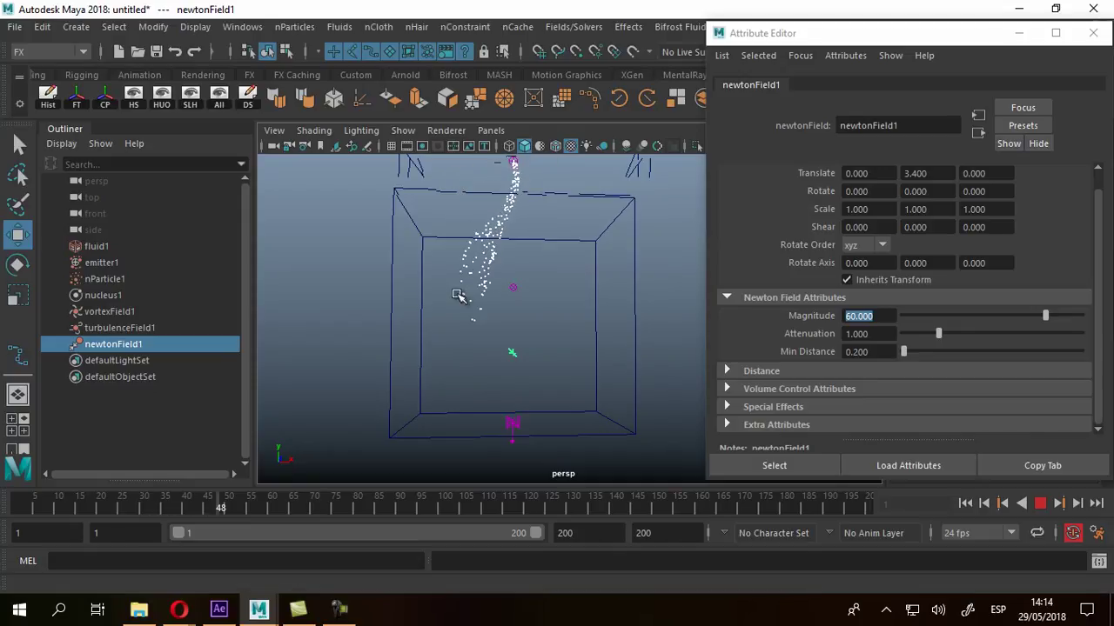
click(1039, 504)
click(965, 503)
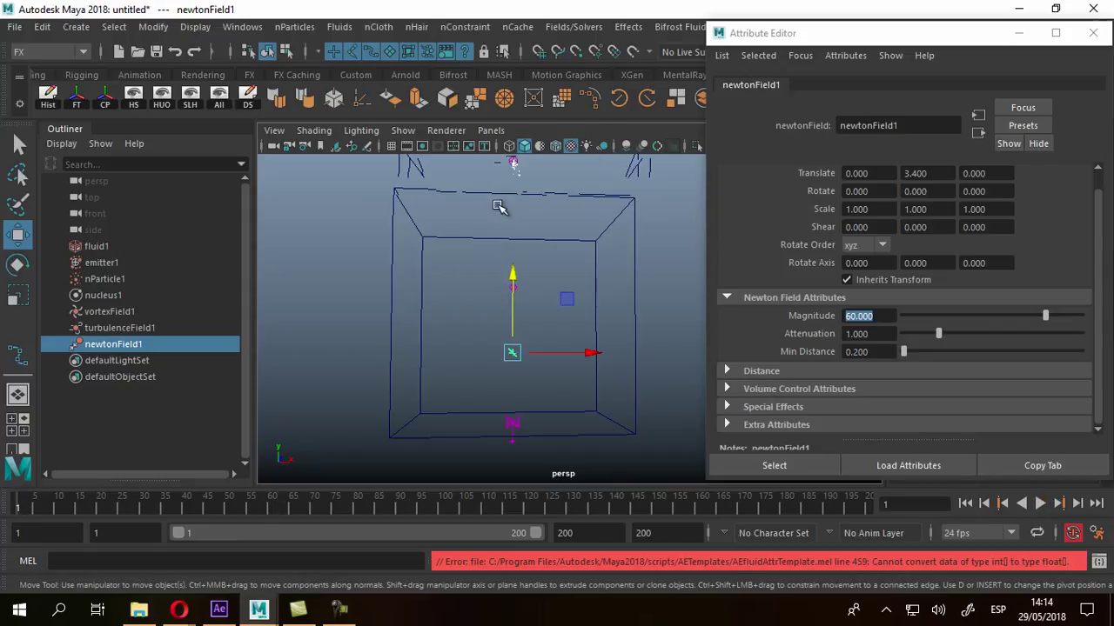
Step: Set emitter1's emission rate to 20 particles per second
click(101, 263)
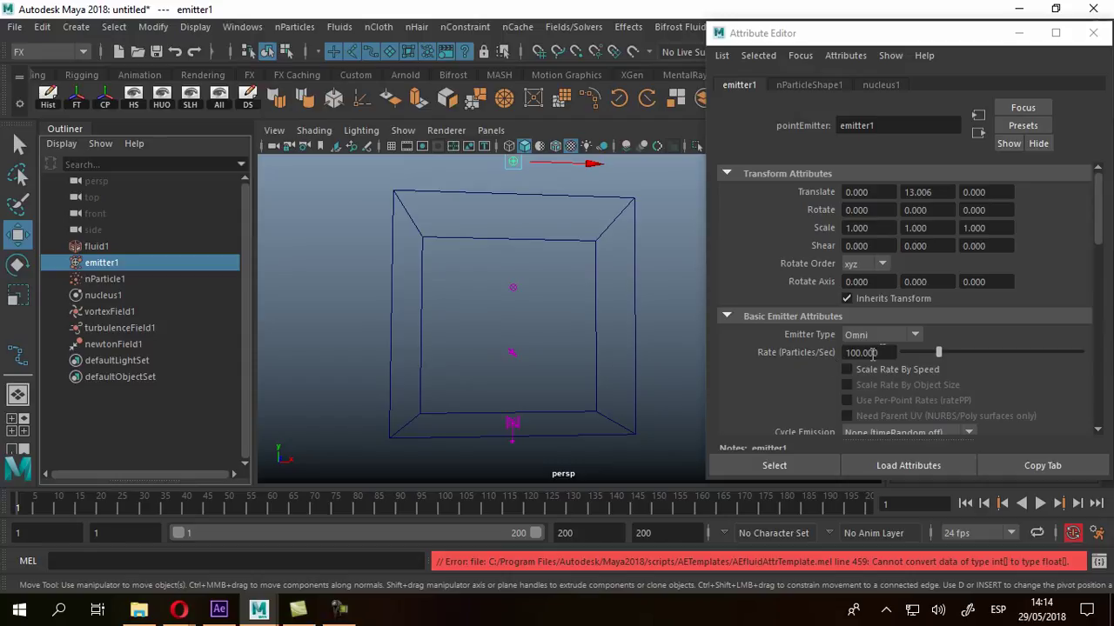
click(884, 352)
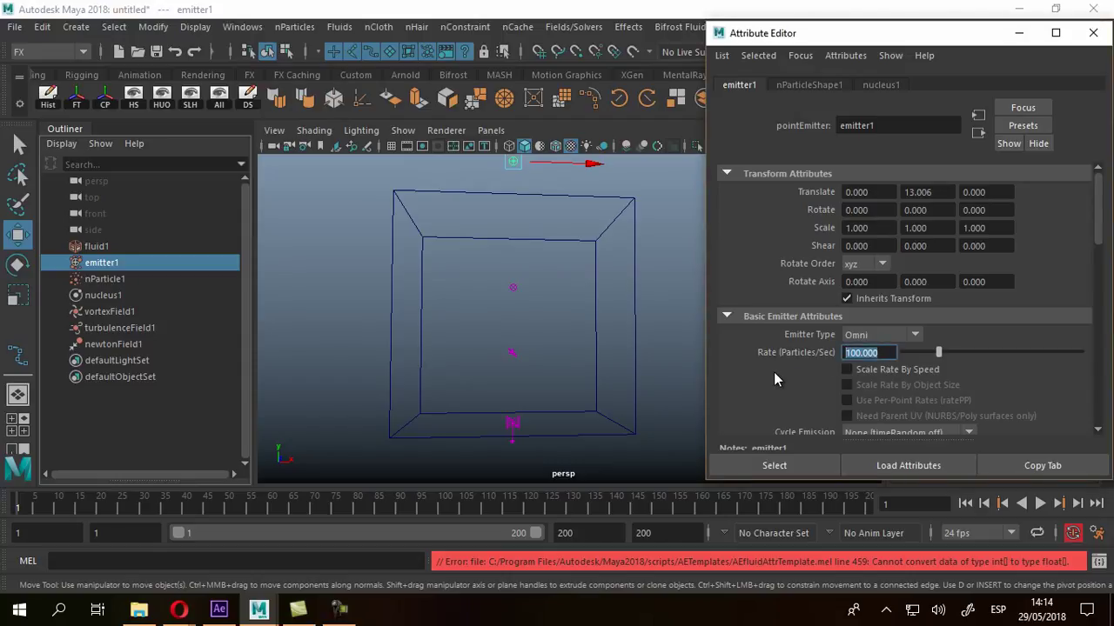
text(20)
key(Return)
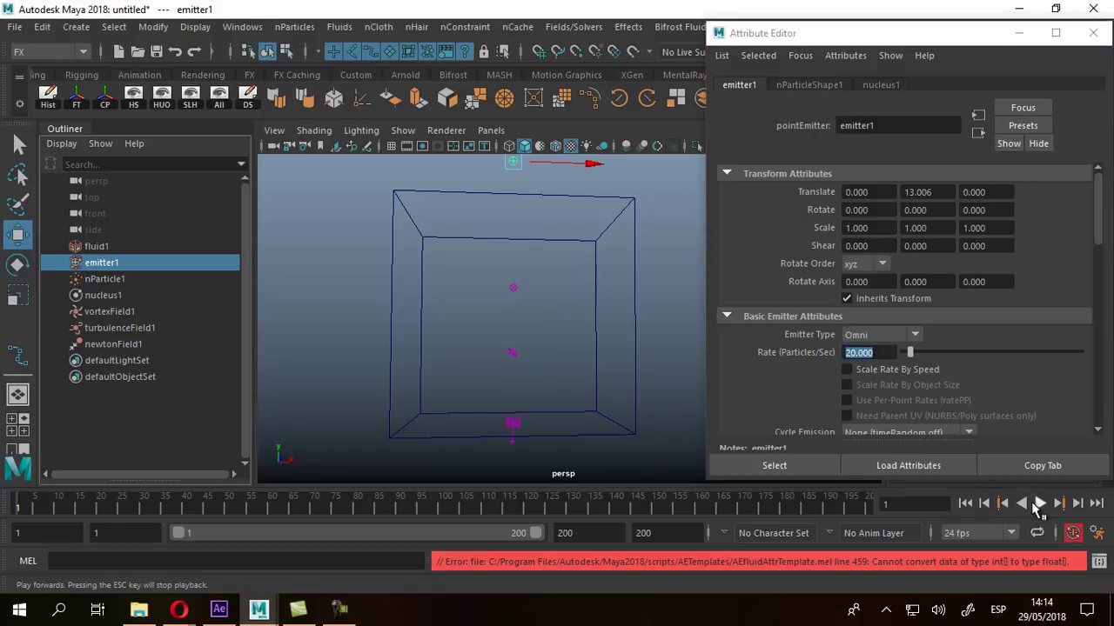
Step: Play the simulation to examine how the sparser particle stream moves through the container, then stop playback
click(1039, 503)
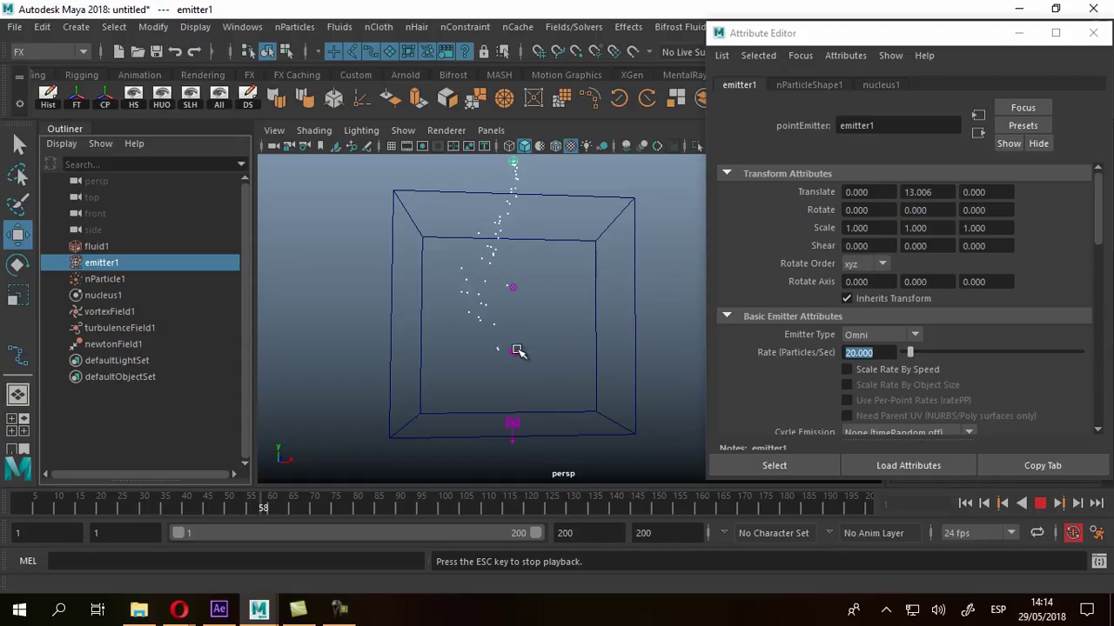
scroll(549, 371, down, 1)
scroll(549, 371, up, 2)
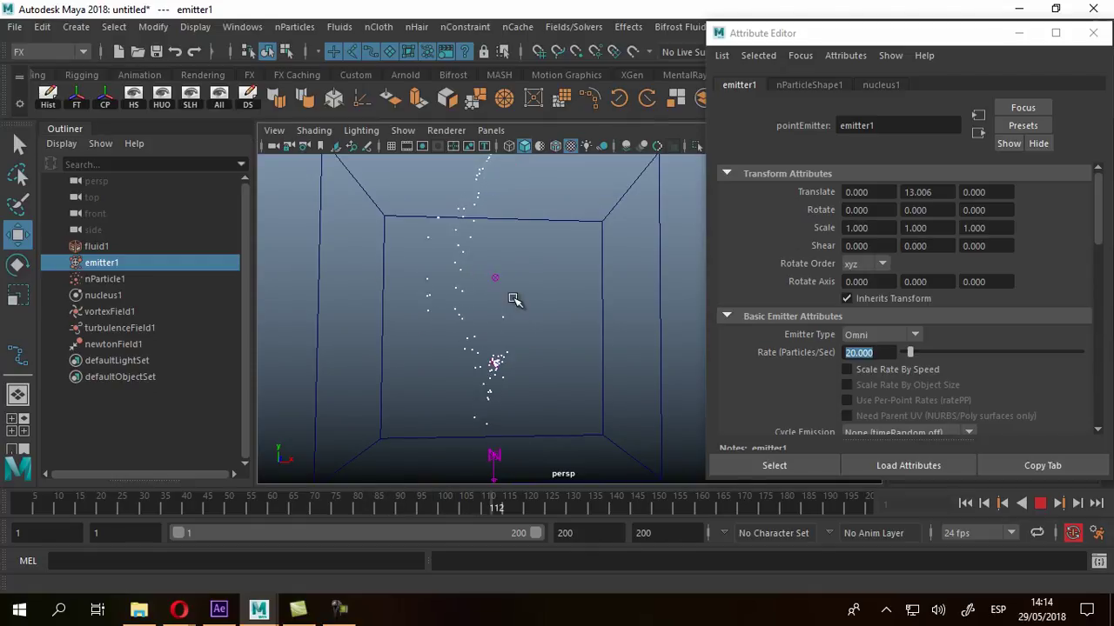
alt+drag(519, 342, 522, 397)
click(1007, 502)
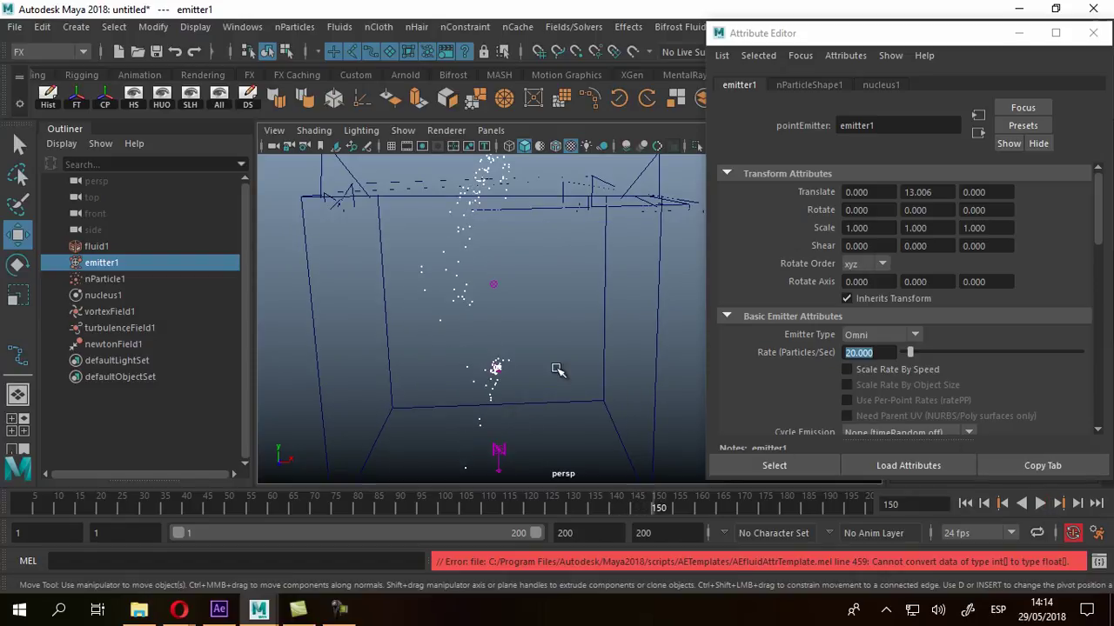
Step: Set newtonField1's magnitude to 40
click(108, 343)
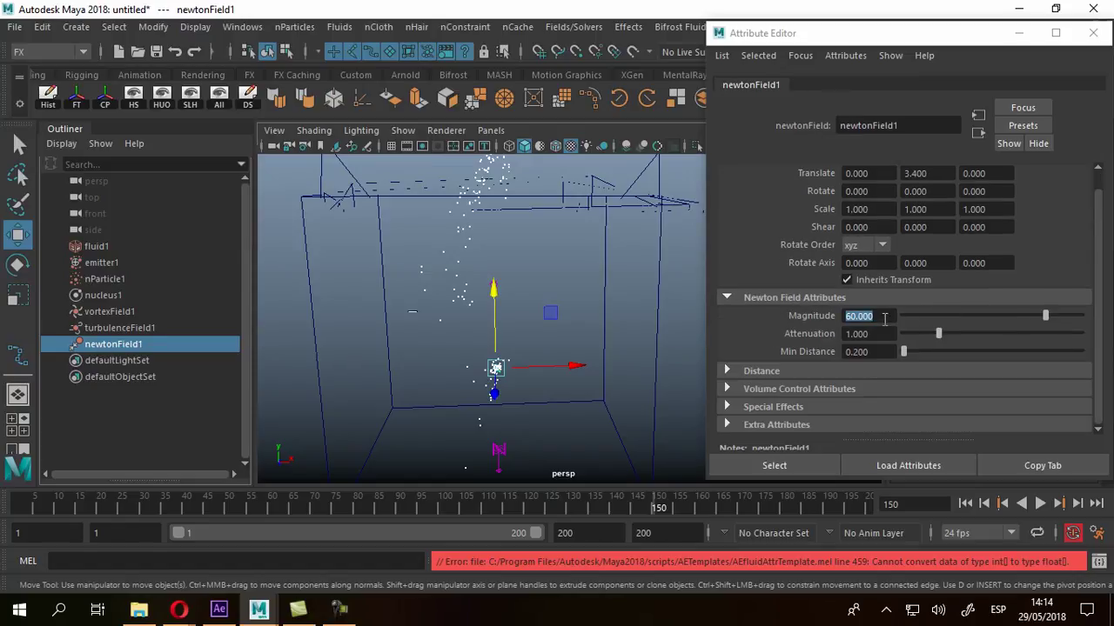
text(40)
key(Return)
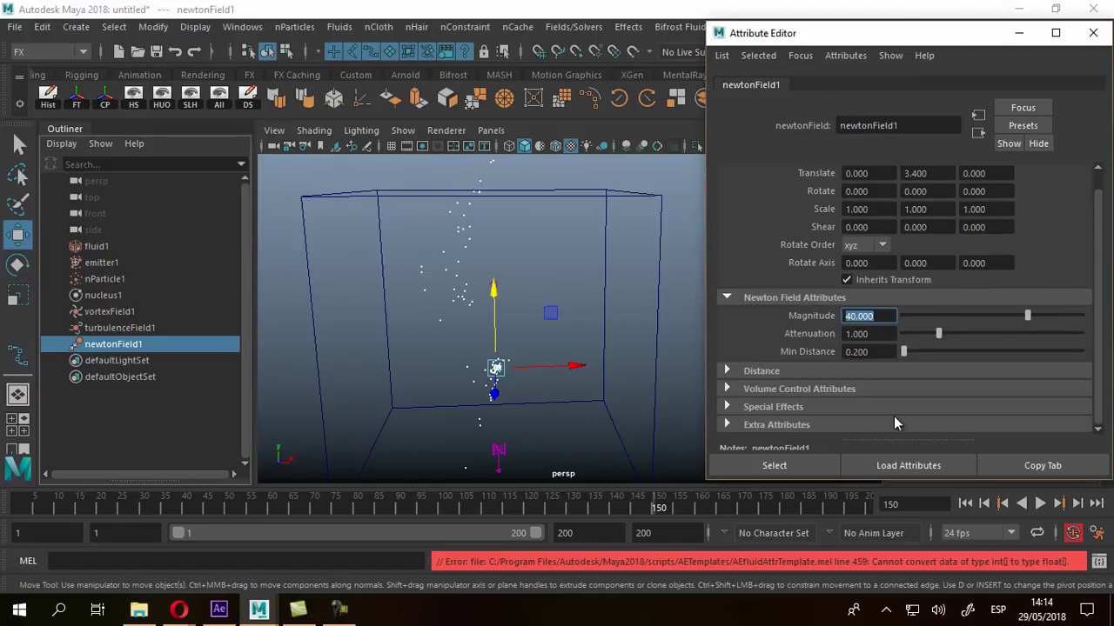
Step: Replay the simulation from frame 1 and examine the particles around the weaker Newton field from several angles, then stop playback
click(965, 503)
click(1040, 502)
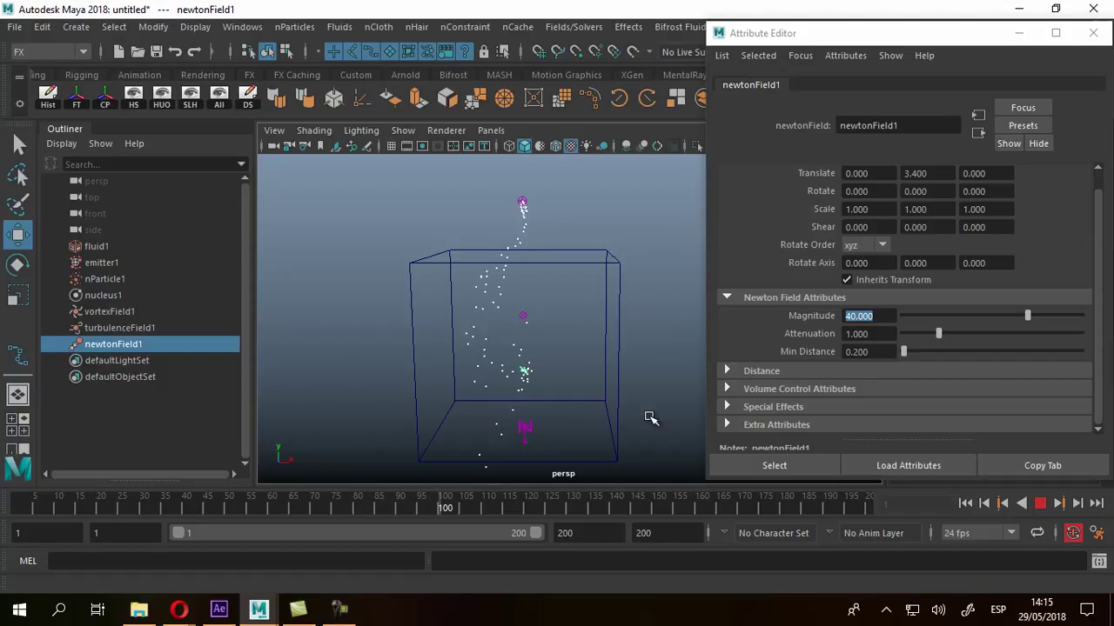
alt+middle_drag(517, 365, 518, 281)
alt+drag(572, 326, 515, 440)
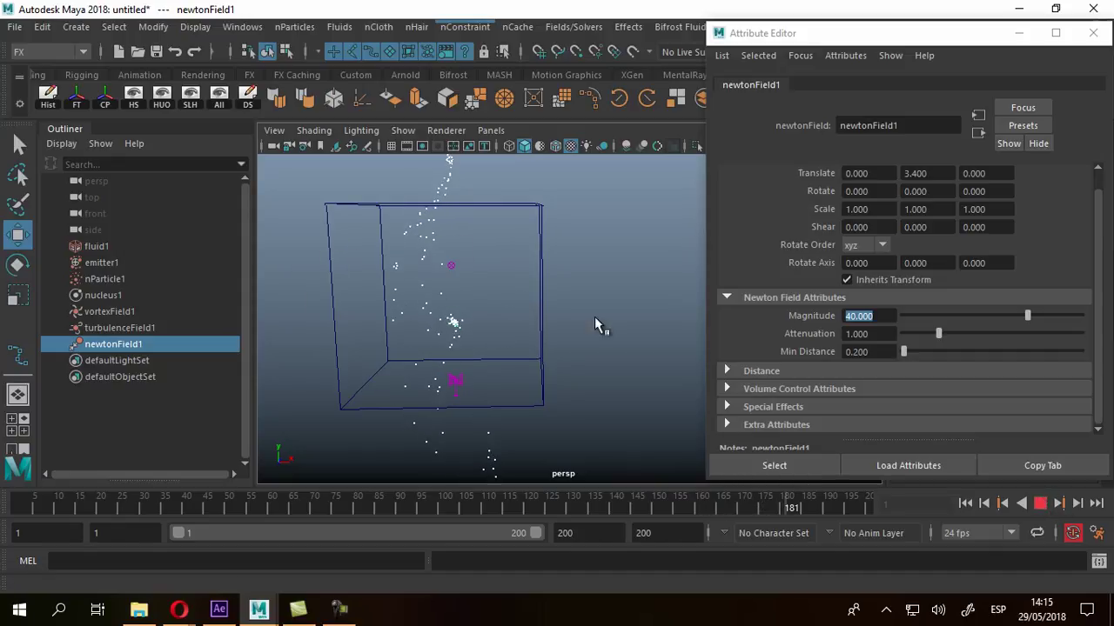
click(1044, 507)
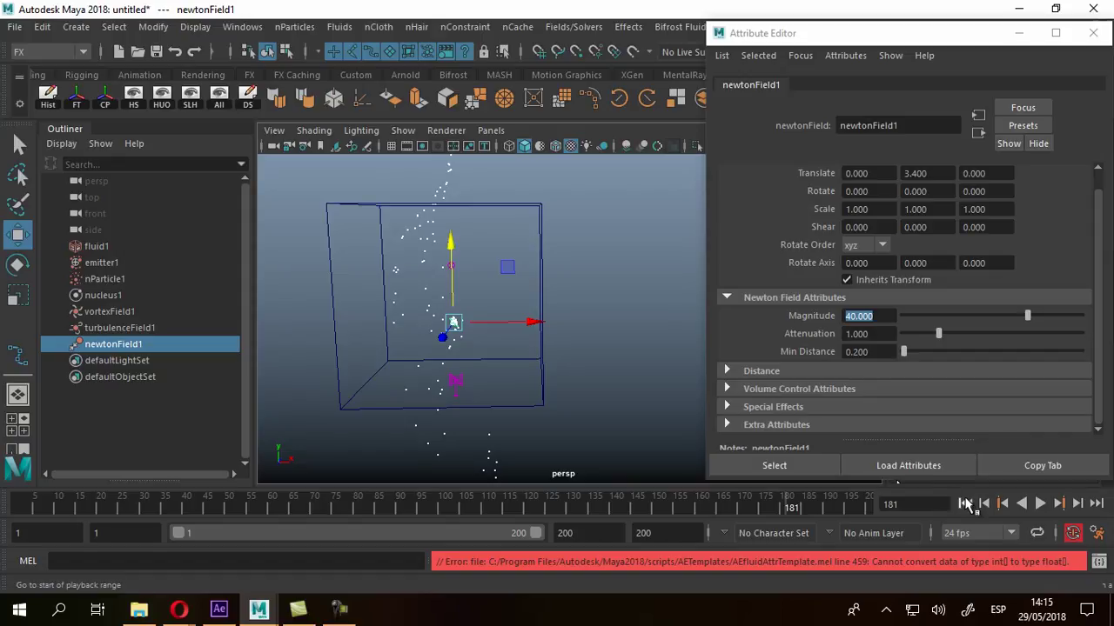
Step: Make nParticle1 emit fluid into the fluid1 container using Emit from Object with the Surface emitter type
alt+drag(580, 323, 557, 269)
click(422, 266)
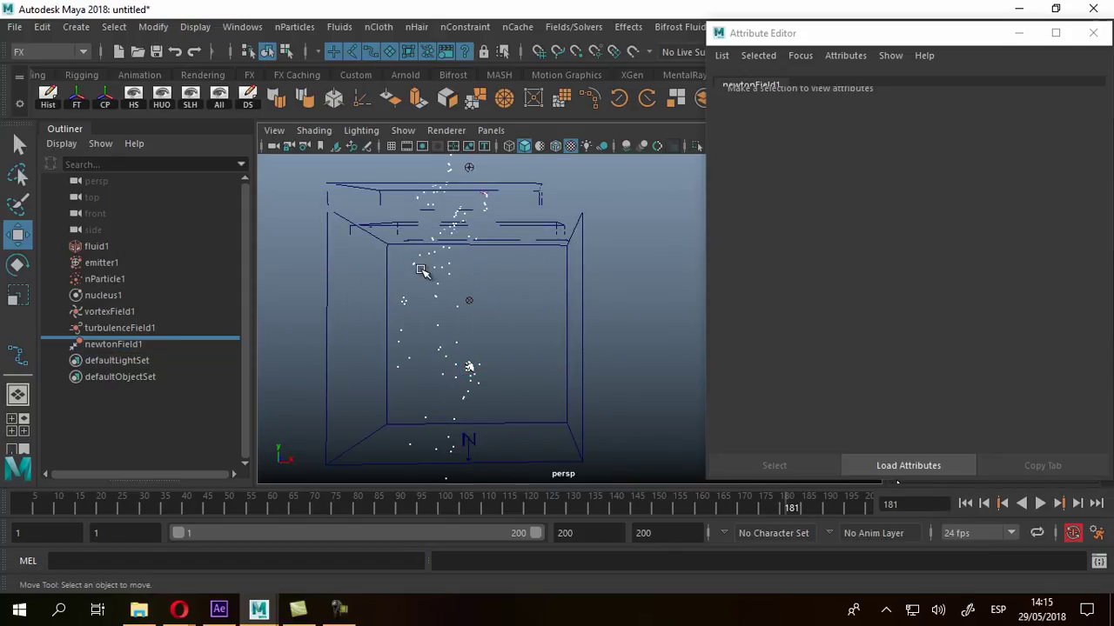
click(453, 297)
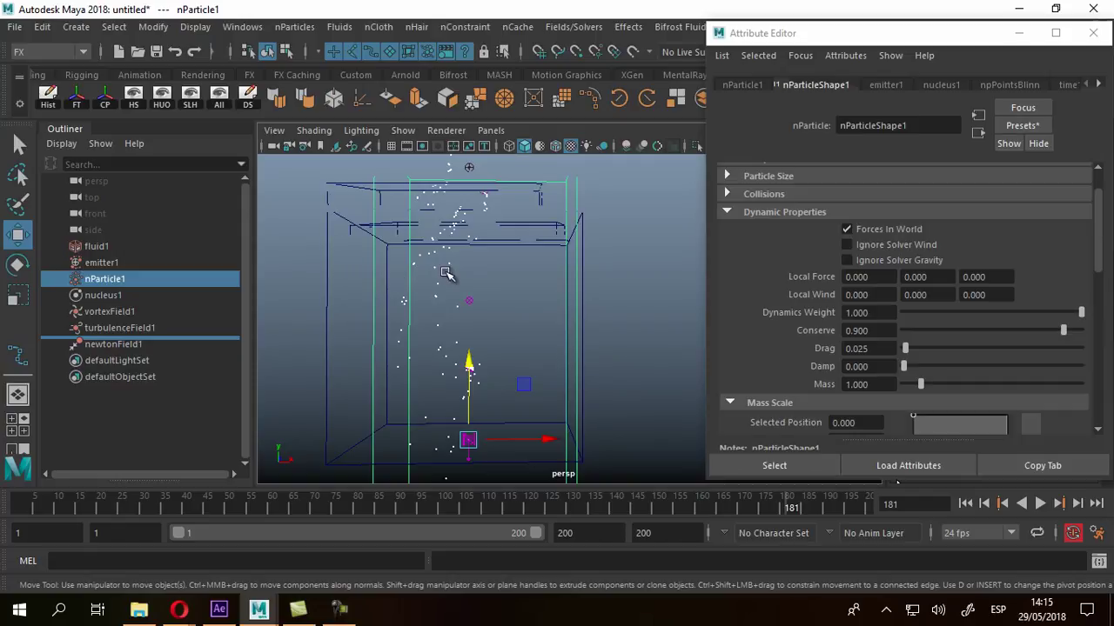
alt+drag(444, 277, 440, 288)
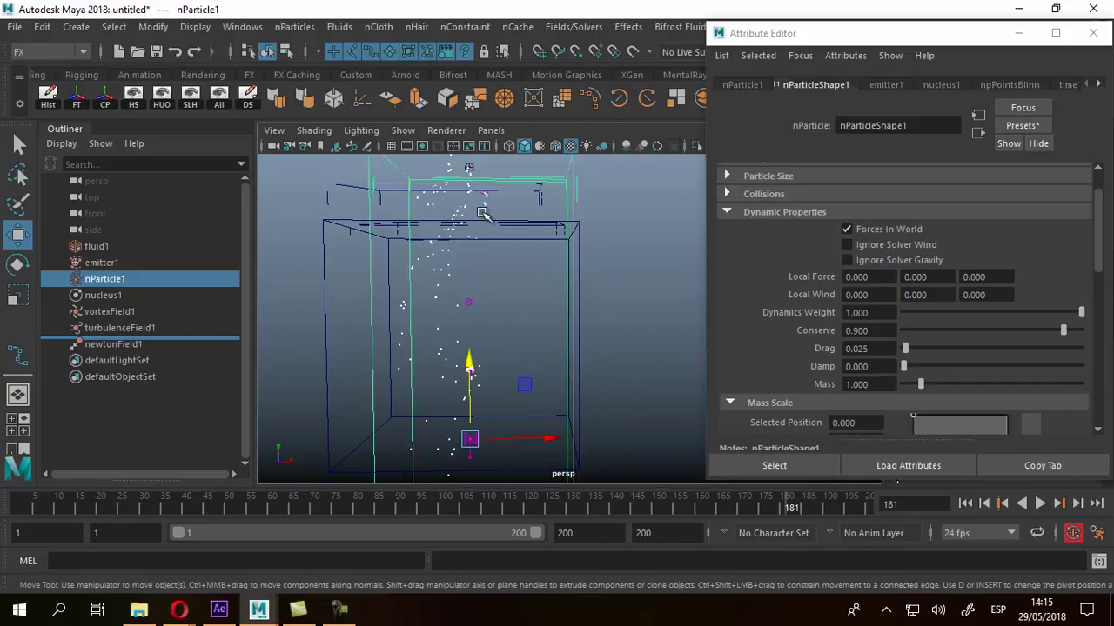
click(20, 144)
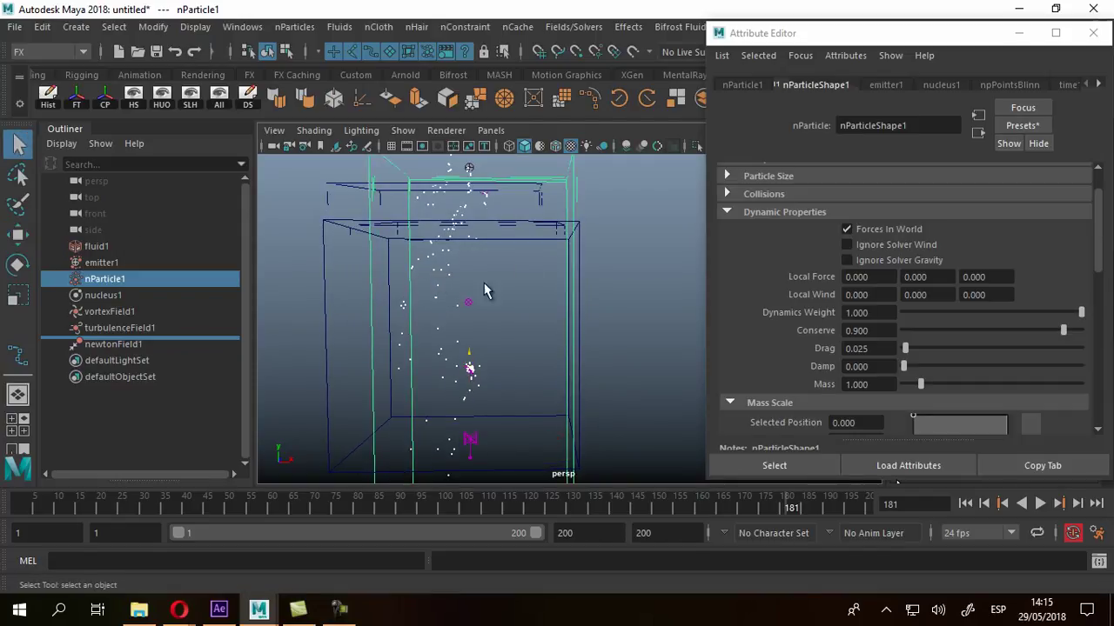
click(623, 284)
alt+drag(623, 283, 415, 281)
click(415, 278)
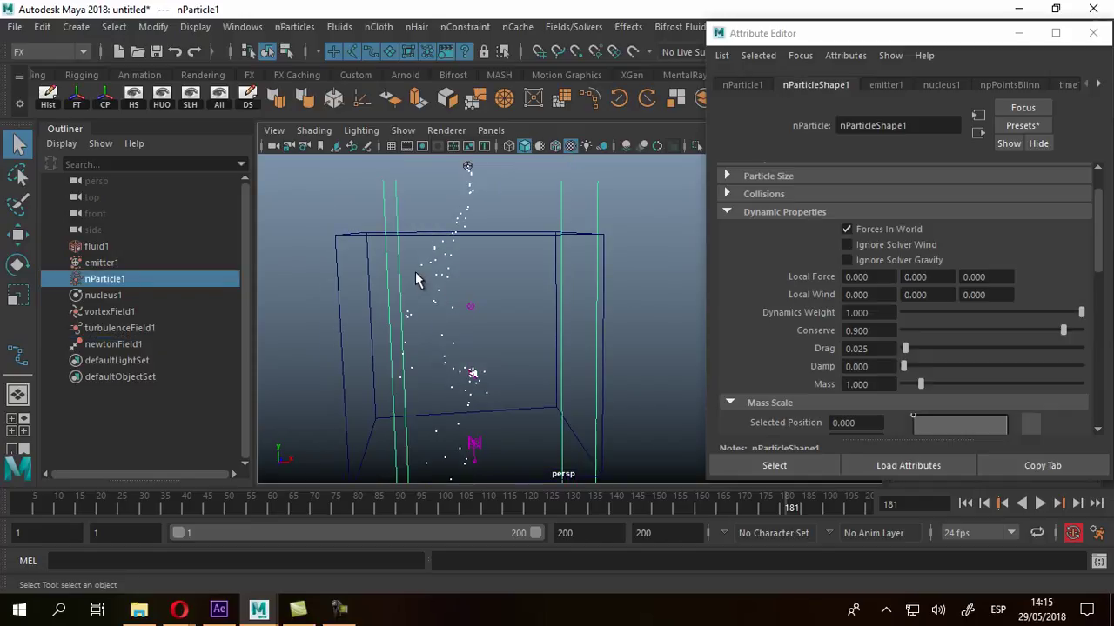
shift+click(333, 256)
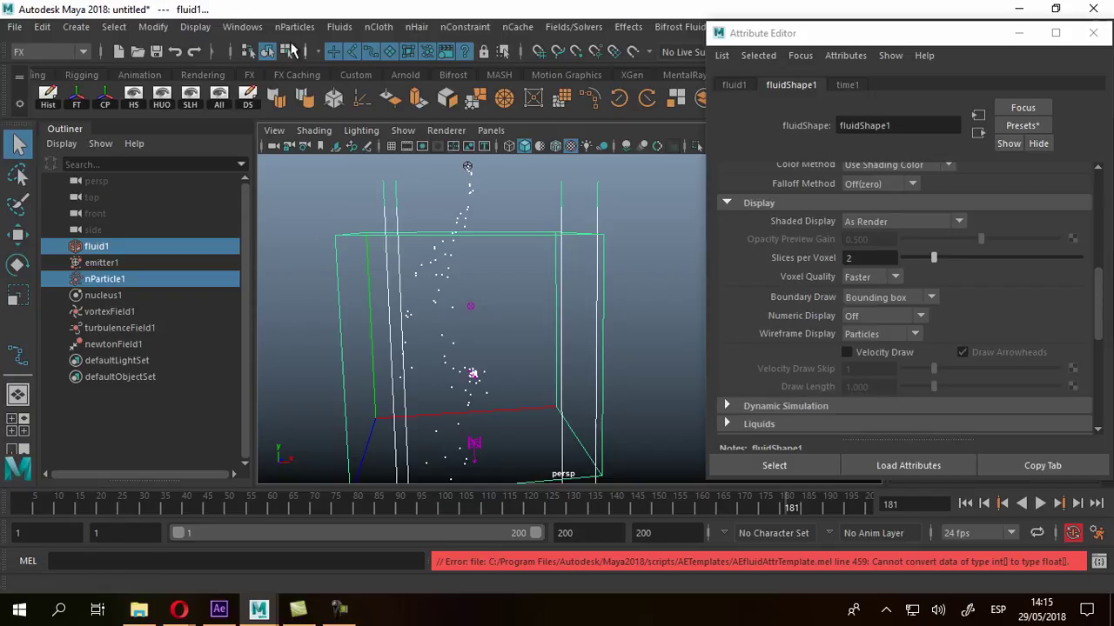
click(339, 30)
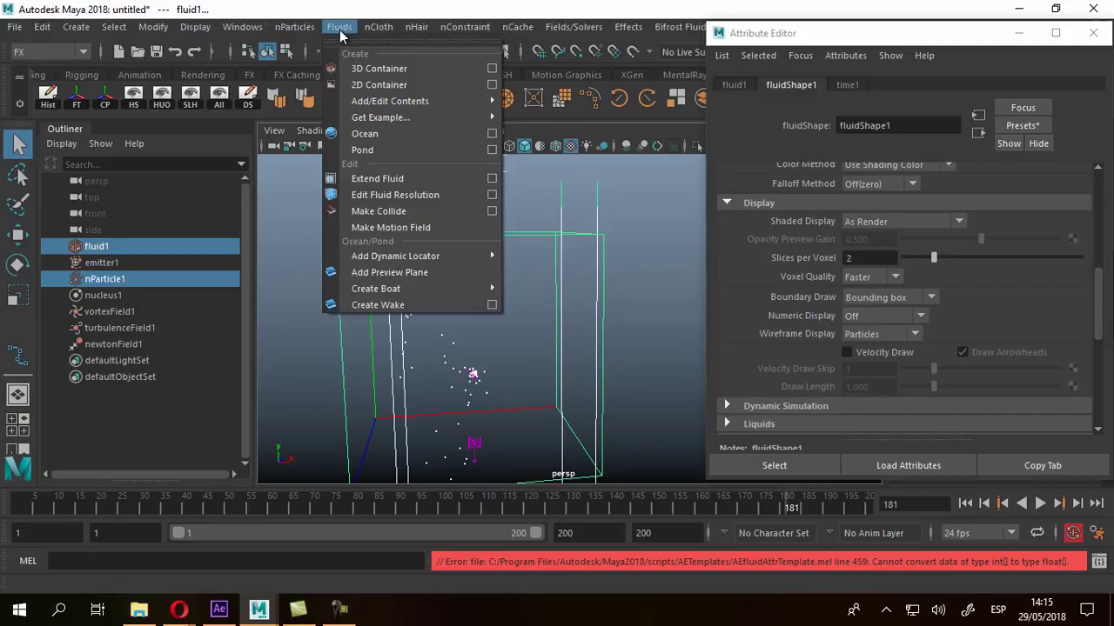
mouse_move(365, 101)
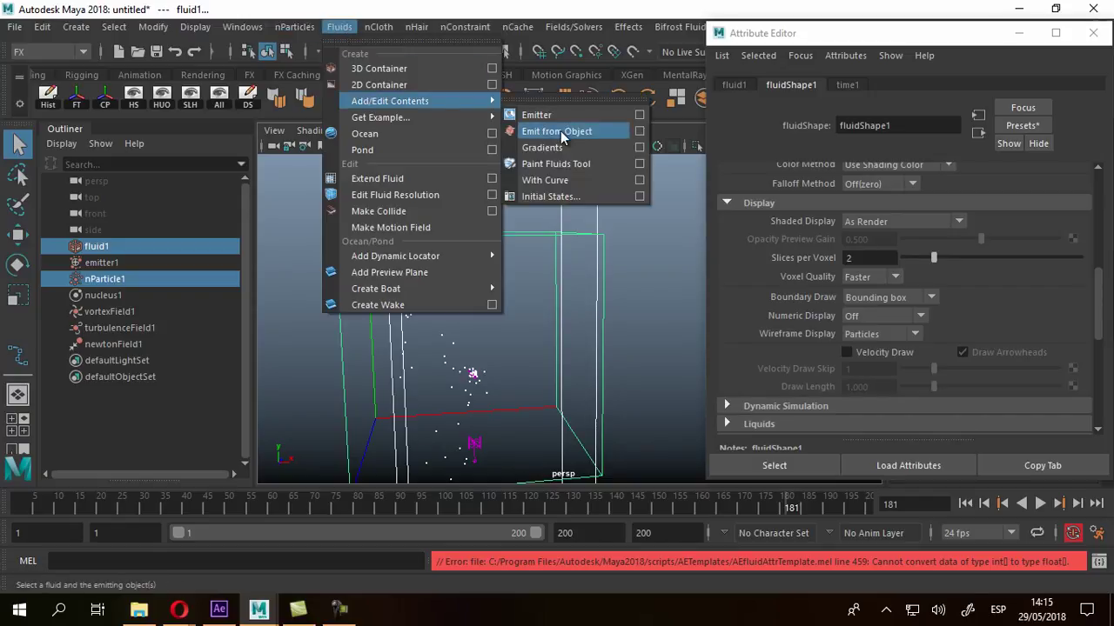
click(639, 131)
click(238, 37)
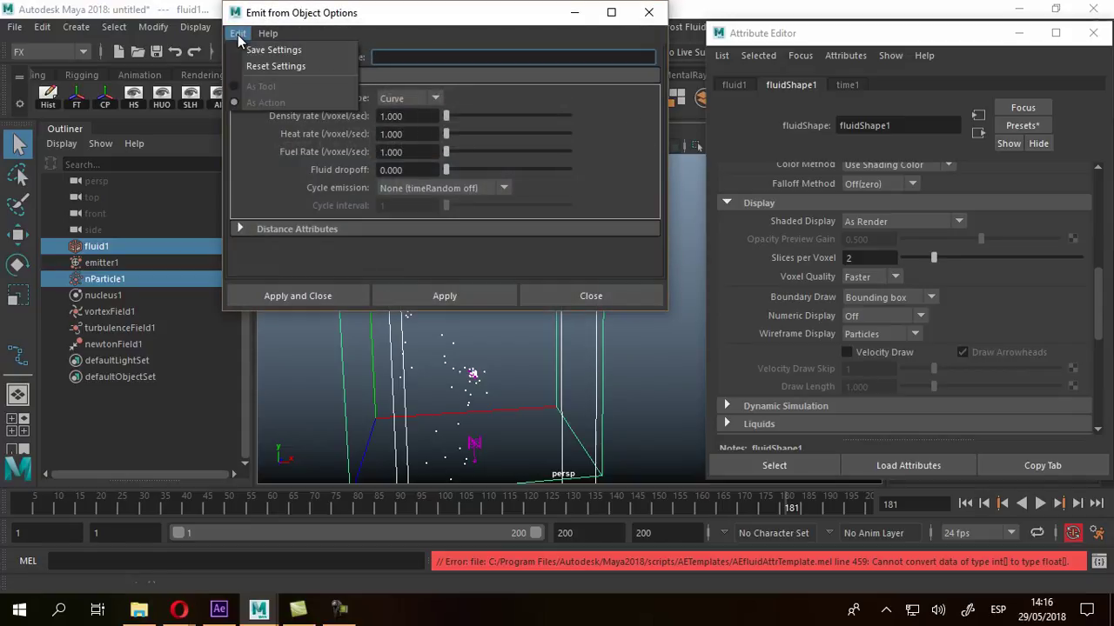
click(402, 97)
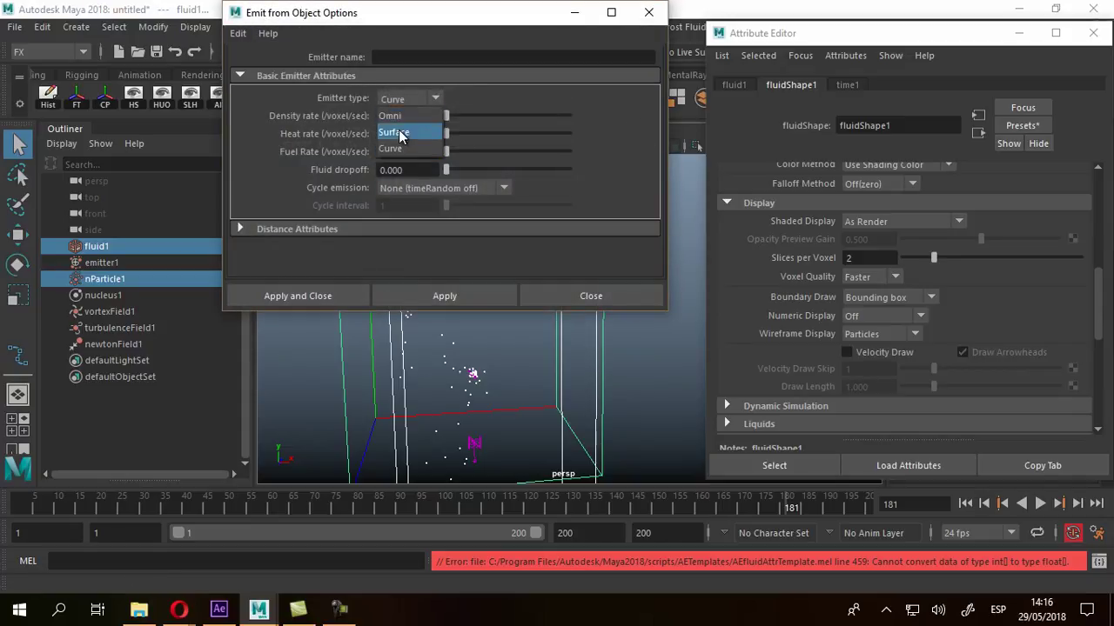
click(402, 133)
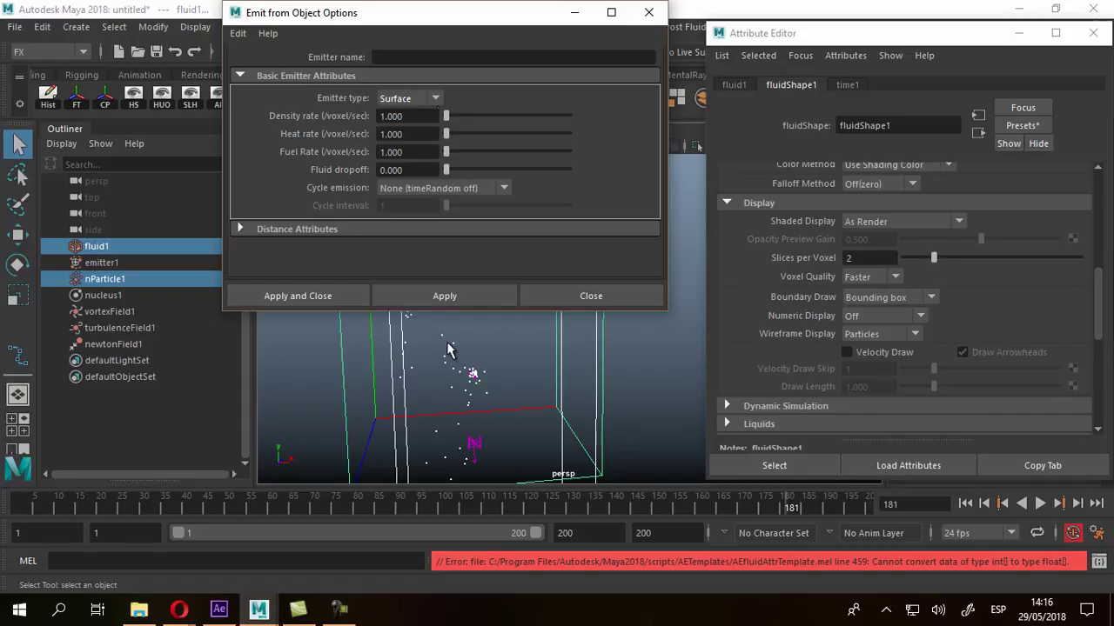
click(304, 297)
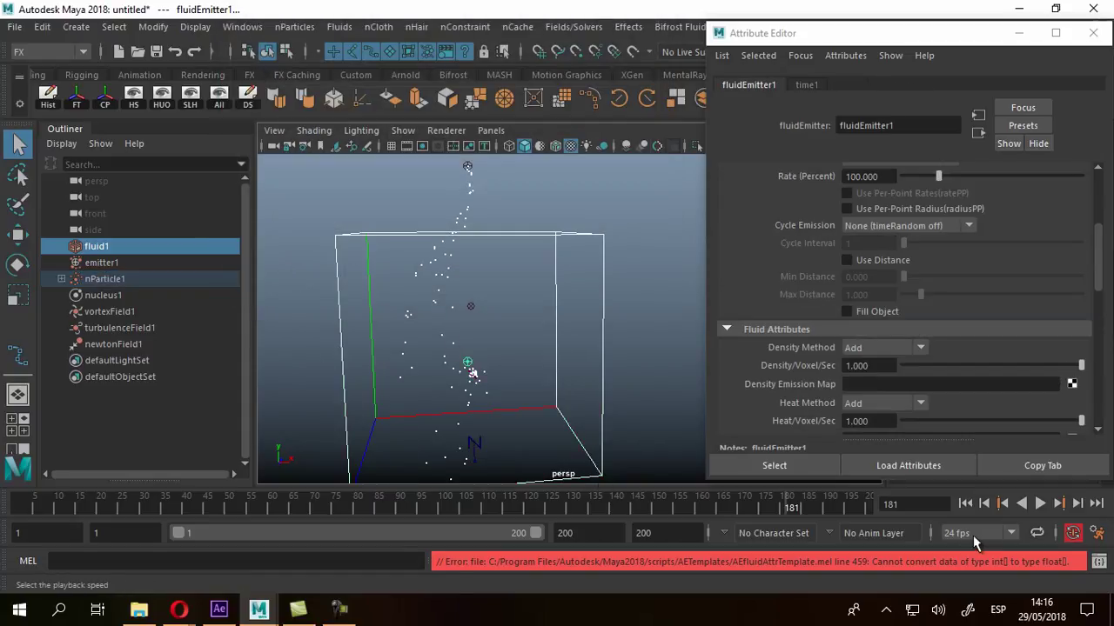
Step: Play the simulation from frame 1, stop it partway and examine up close the fluid emitted by the particles
click(965, 503)
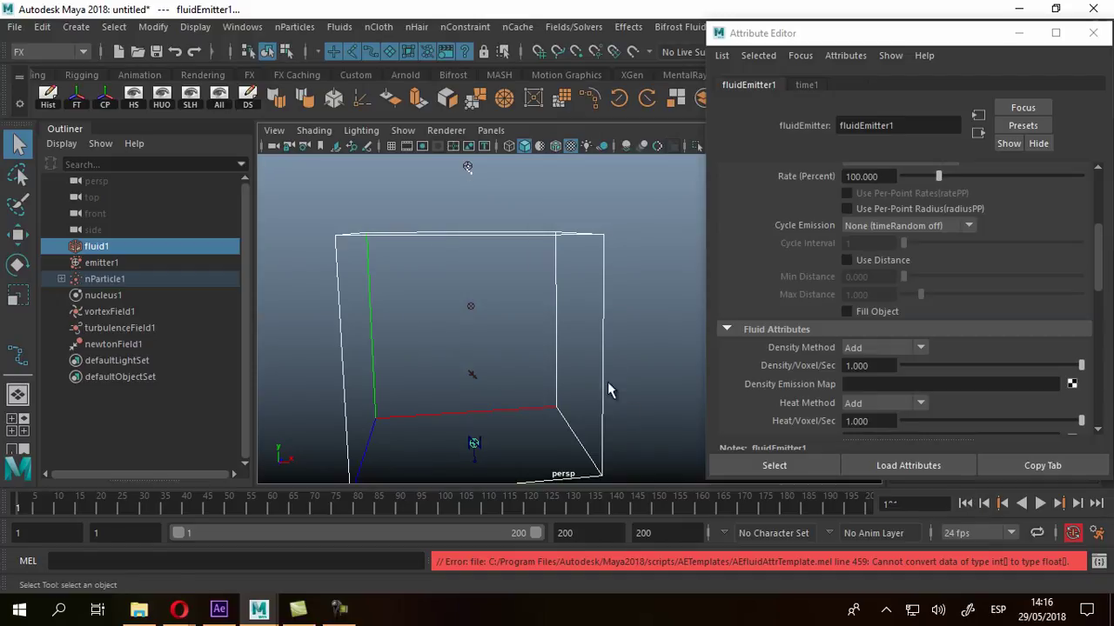
alt+drag(542, 390, 581, 429)
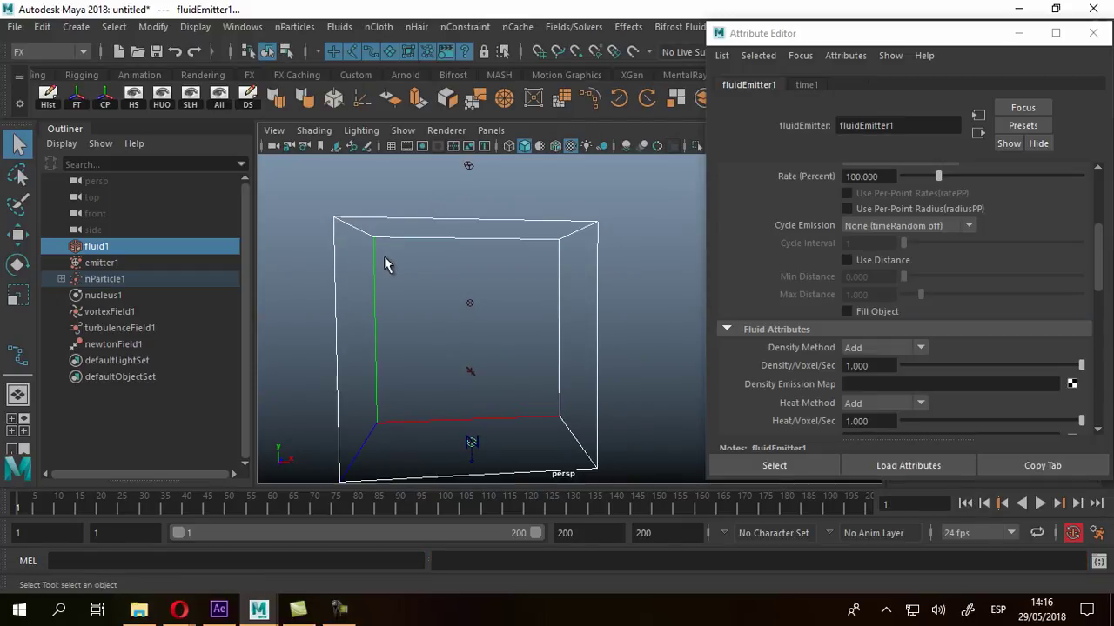
click(1039, 504)
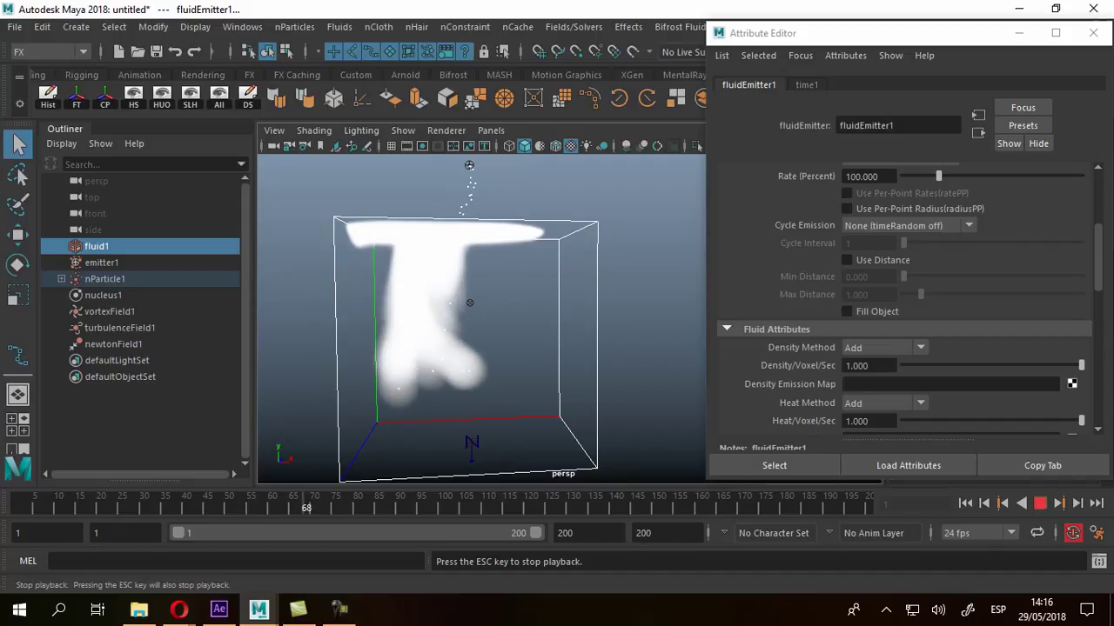
key(Escape)
alt+drag(600, 404, 450, 310)
scroll(466, 311, up, 3)
alt+drag(432, 315, 527, 347)
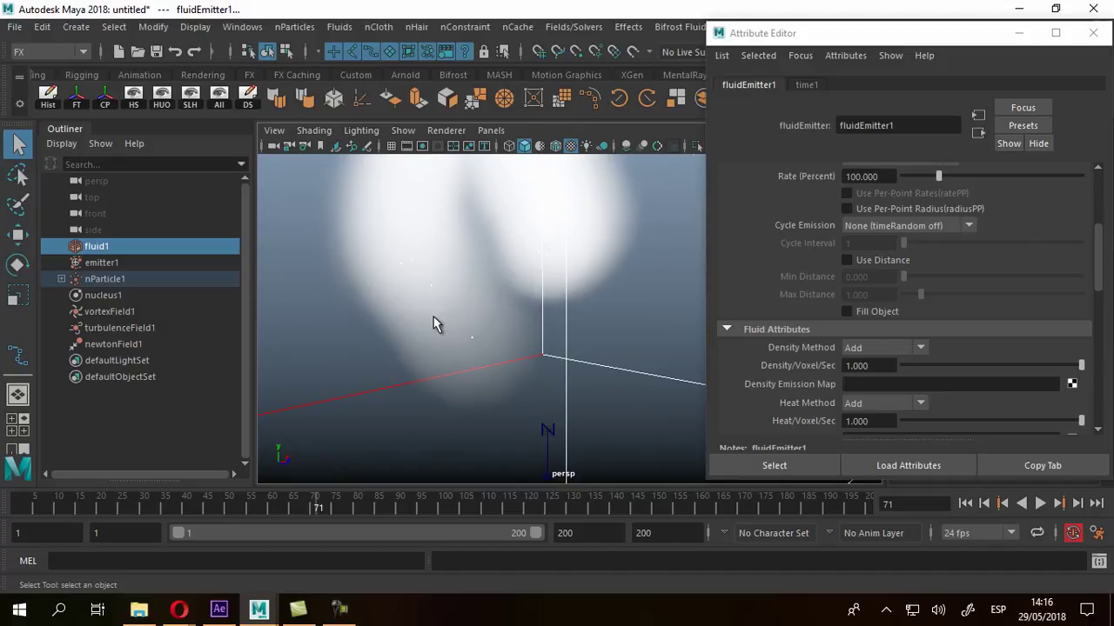
Step: Set the Speed Method of fluidEmitter1 under nParticle1 to Replace in its emission speed attributes
click(62, 278)
click(113, 295)
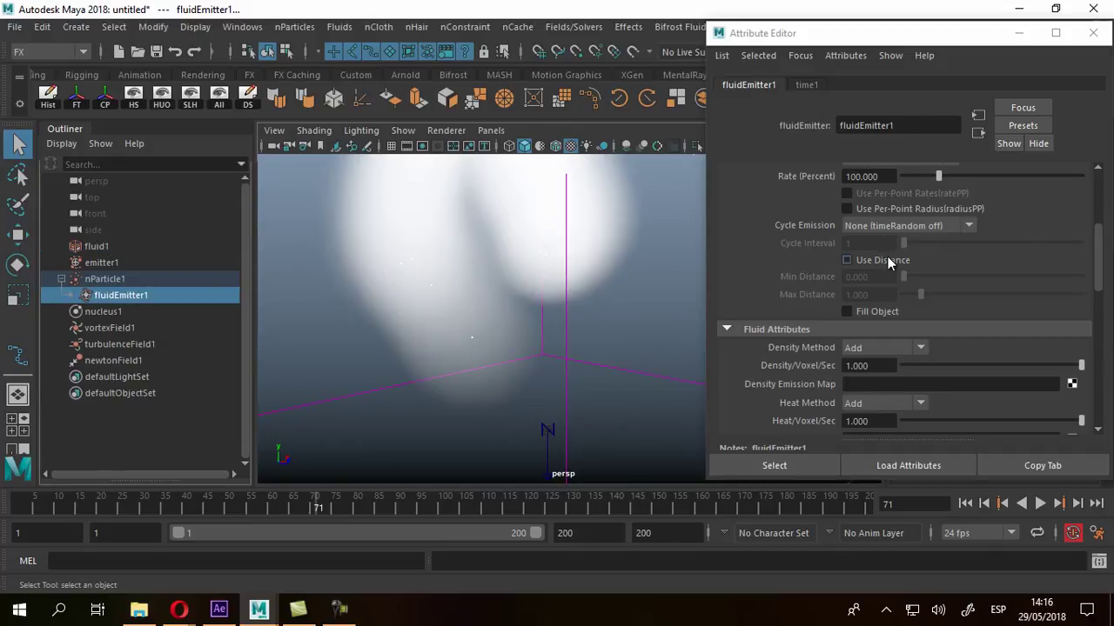
scroll(887, 259, up, 2)
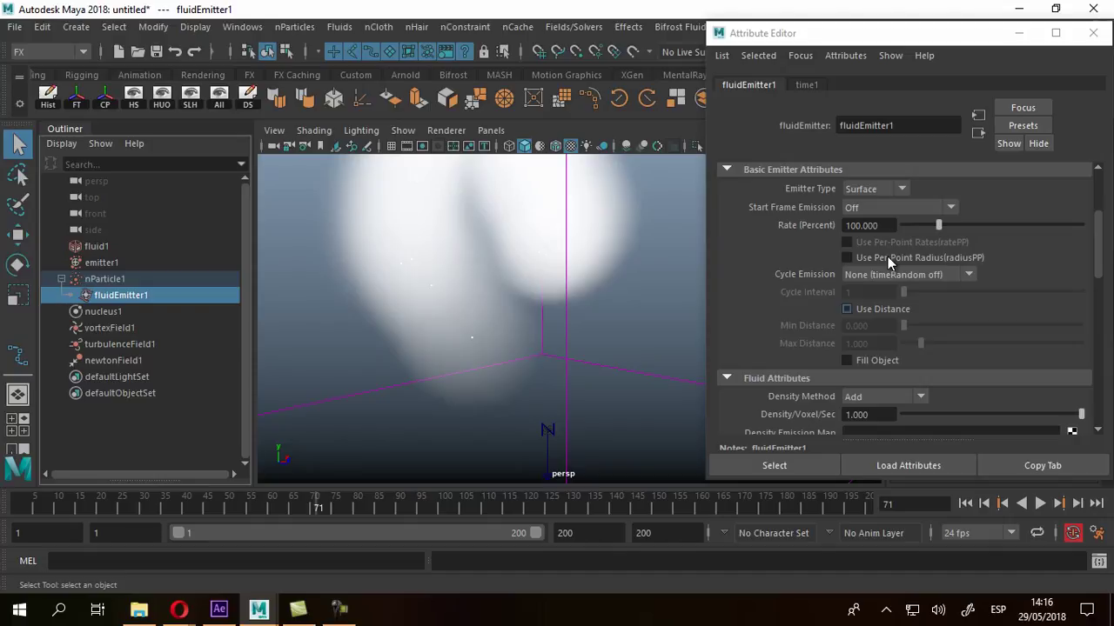
scroll(887, 257, down, 4)
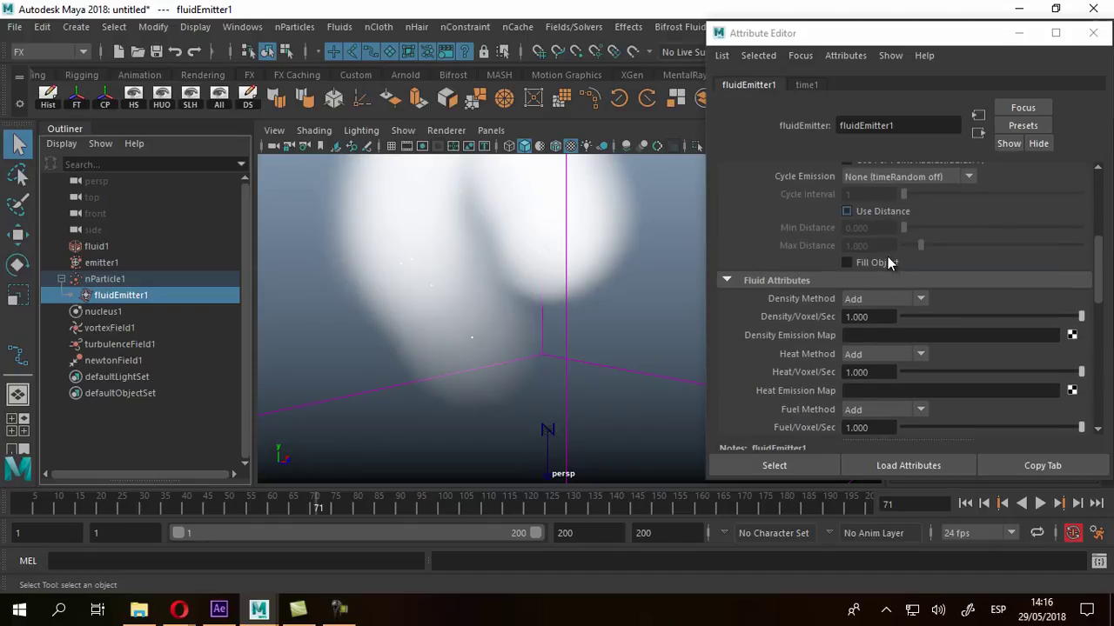
scroll(887, 256, down, 6)
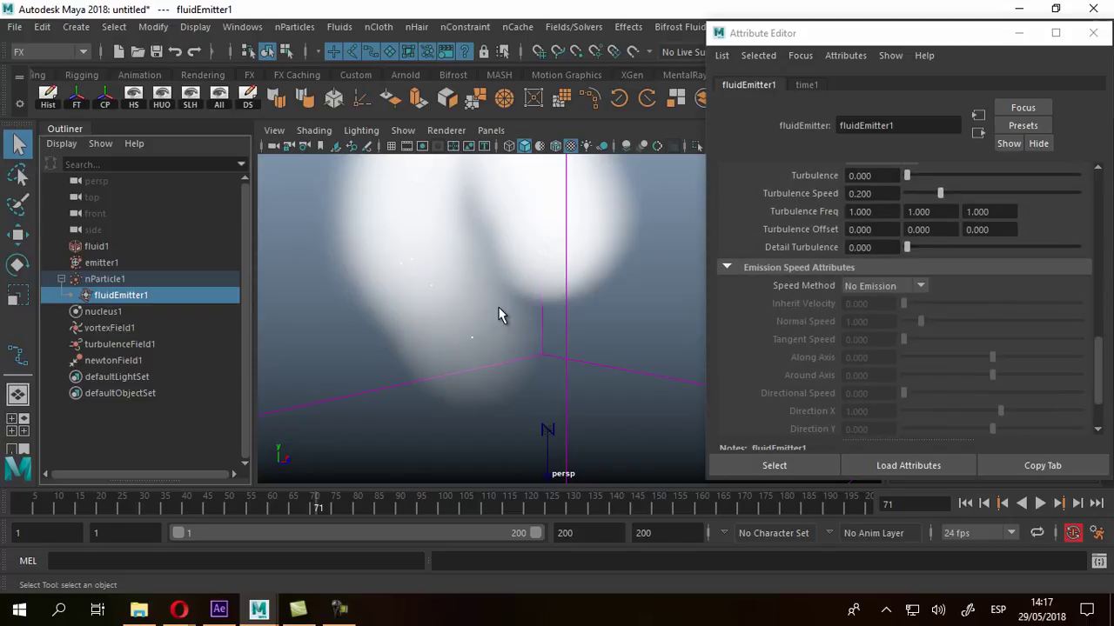
scroll(499, 323, down, 6)
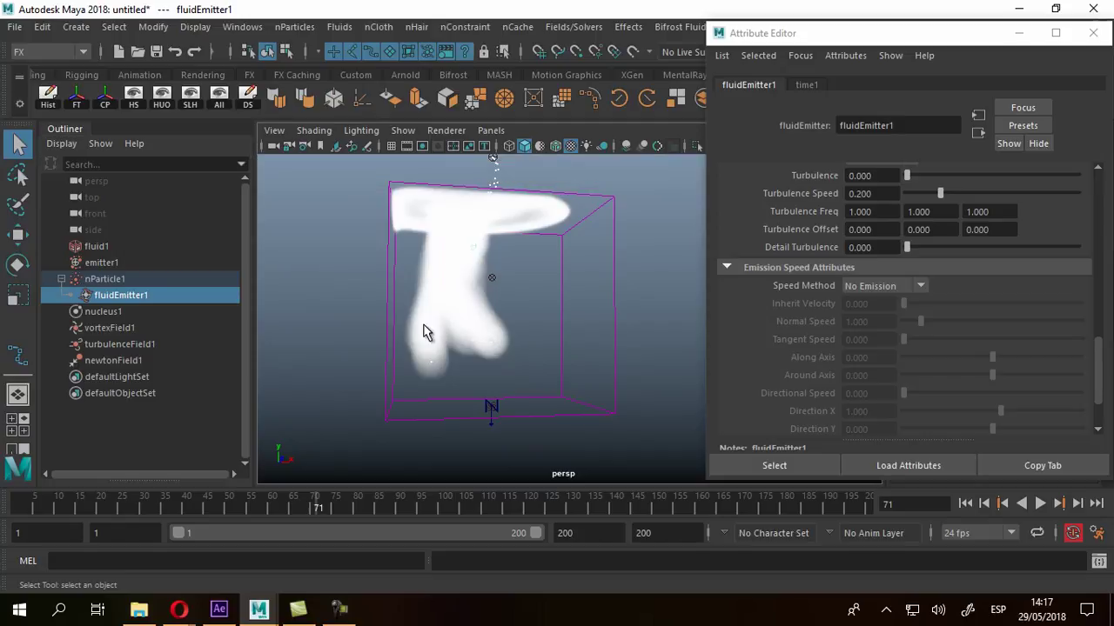
click(870, 284)
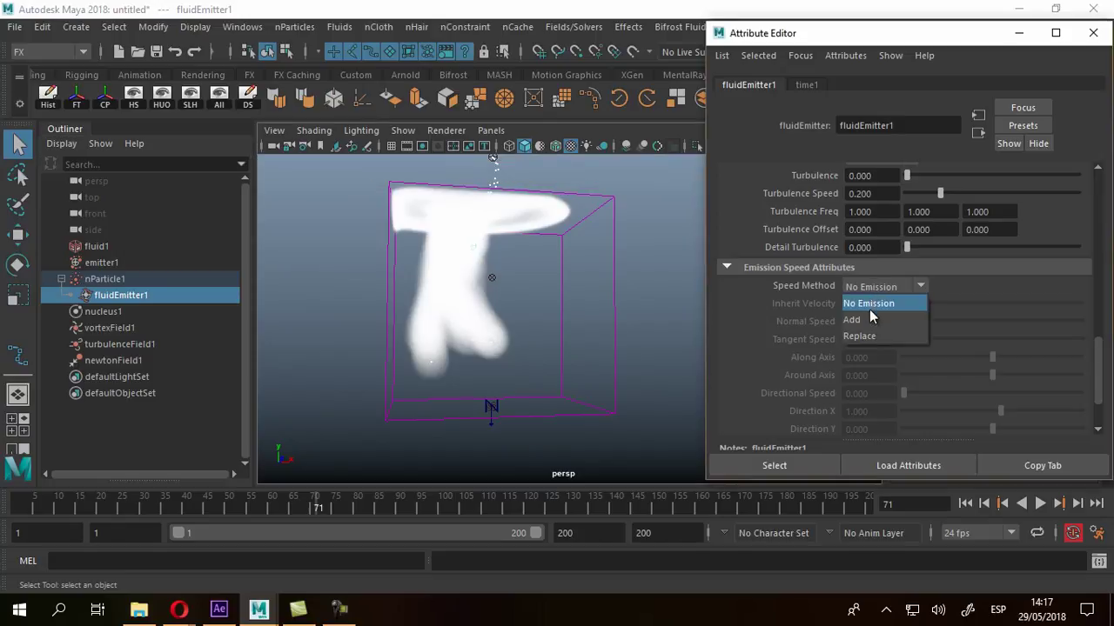
click(866, 336)
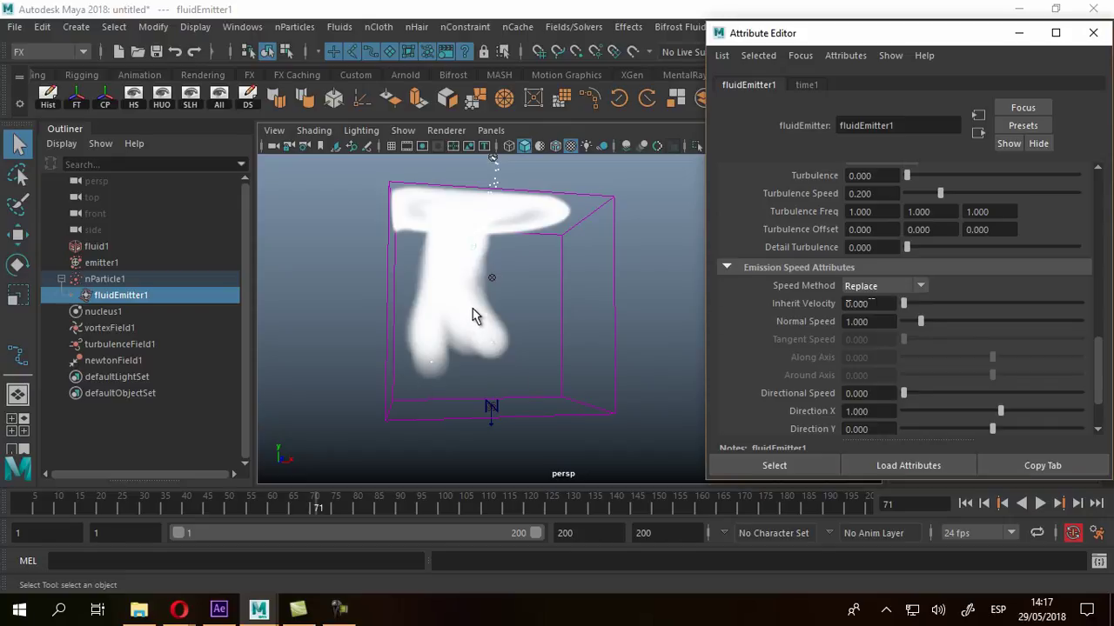
scroll(452, 330, up, 6)
alt+middle_drag(607, 323, 536, 322)
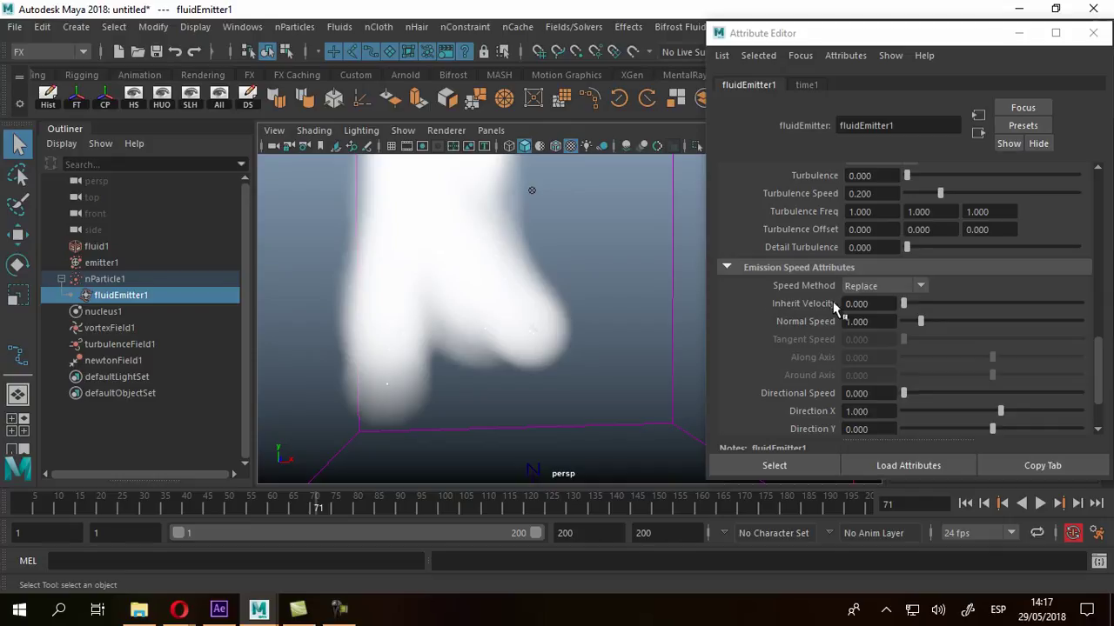
Step: Set the Inherit Velocity of fluidEmitter1 to 5 in its emission speed attributes
double_click(868, 304)
text(5)
key(Return)
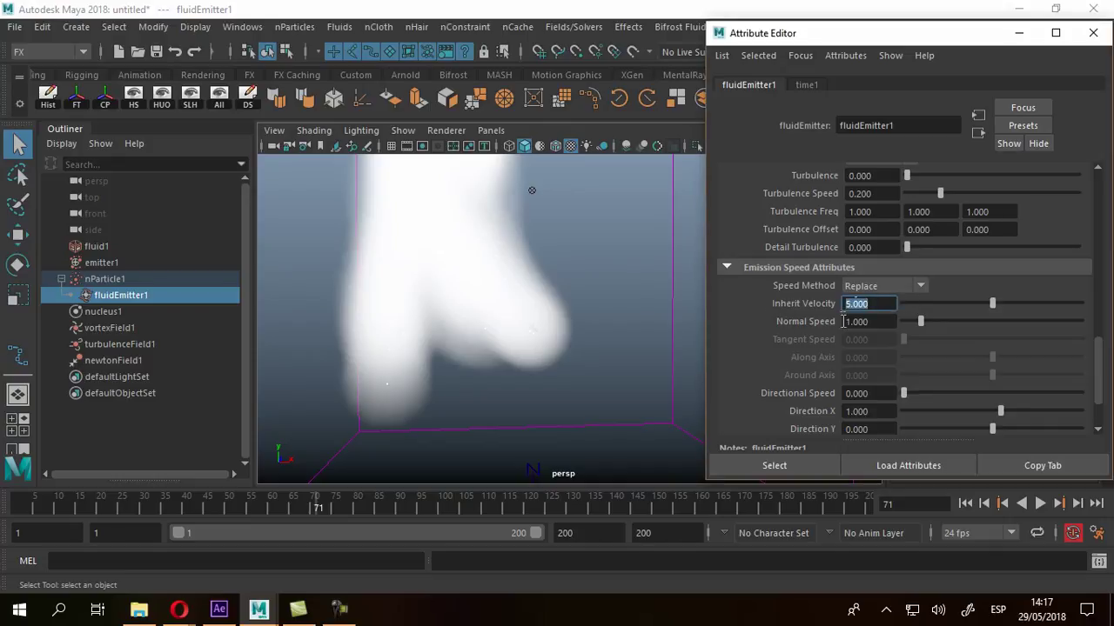
scroll(842, 345, up, 2)
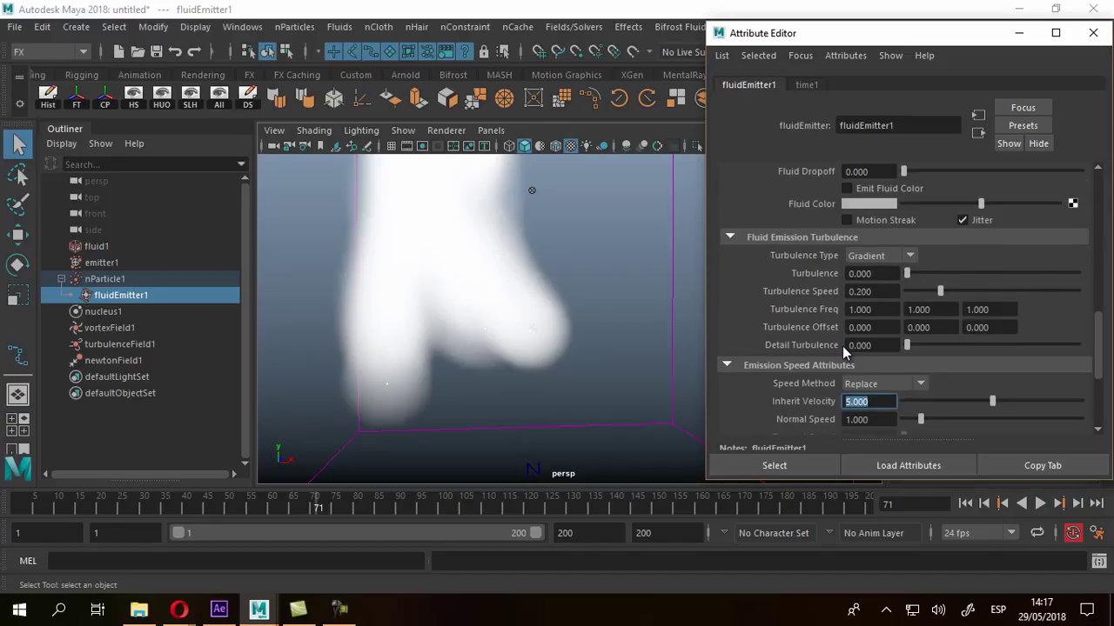
Step: Replay the simulation from frame 1, stop it partway and examine the shape of the emitted fluid up close
click(965, 503)
scroll(500, 281, down, 4)
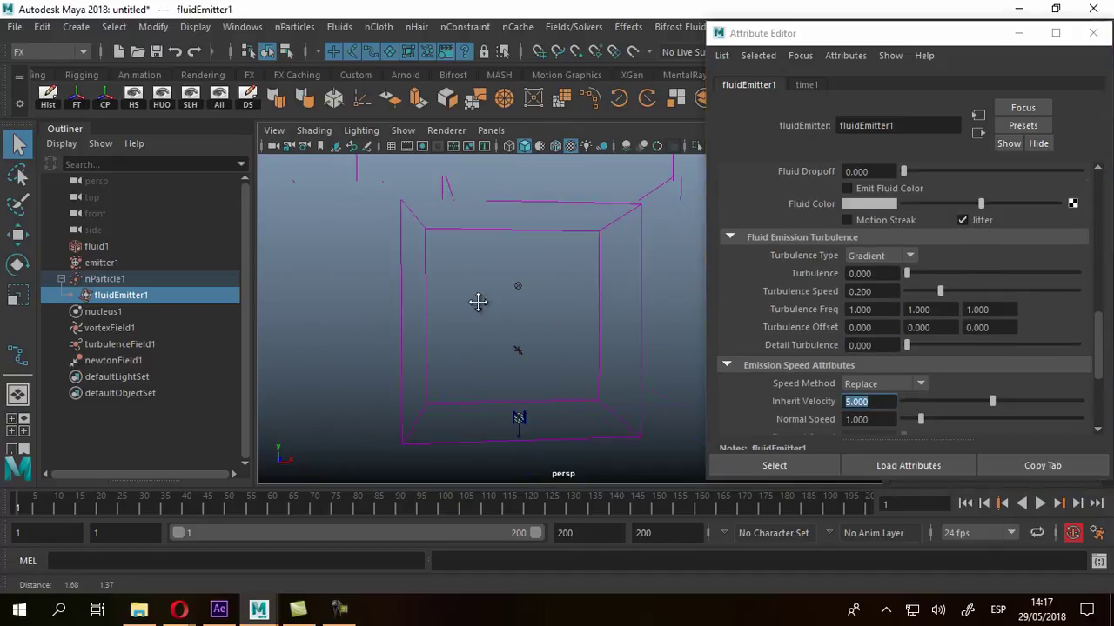
click(1040, 503)
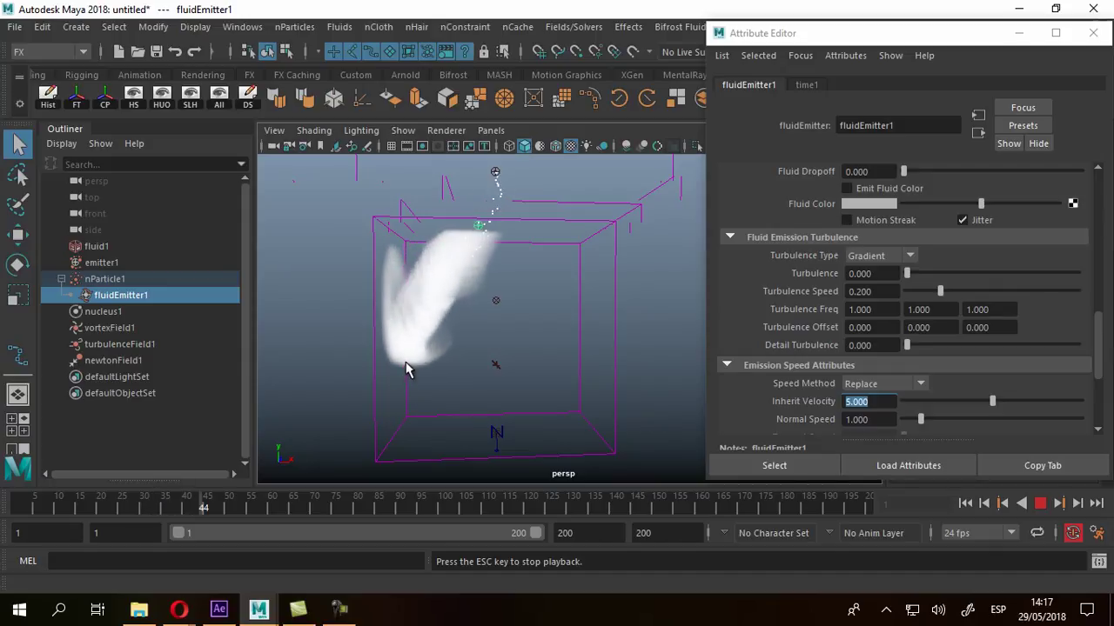
click(1042, 505)
mouse_move(478, 310)
alt+right_down()
mouse_move(450, 315)
mouse_move(496, 354)
mouse_move(430, 322)
mouse_move(497, 320)
alt+right_up()
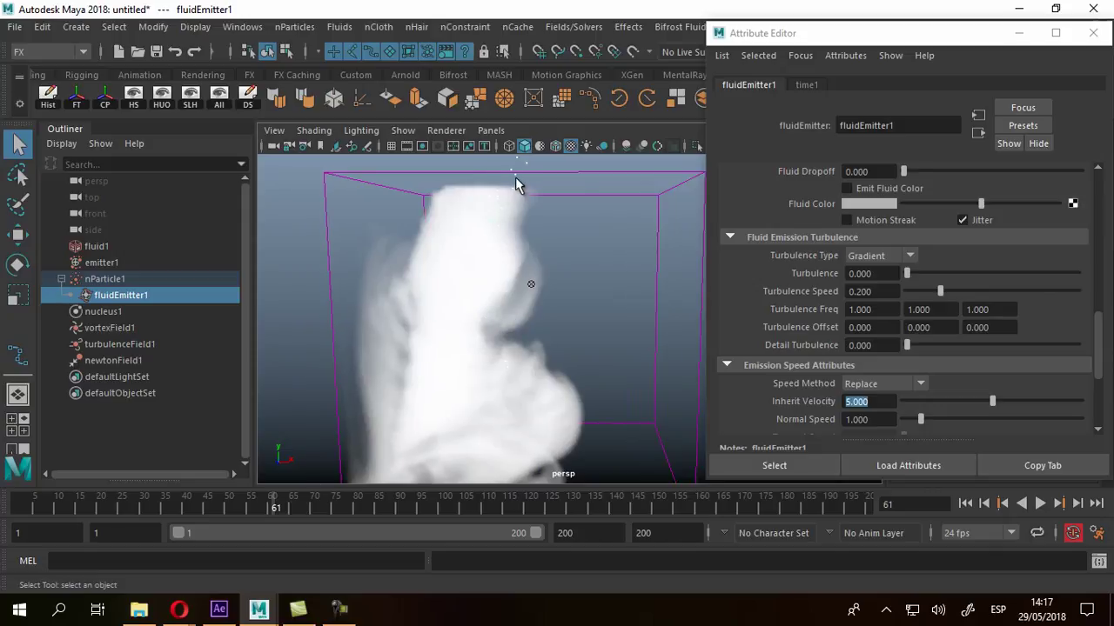
Step: Play the simulation from frame 1 to frame 21 and examine the particles entering through the top of the fluid container
click(965, 504)
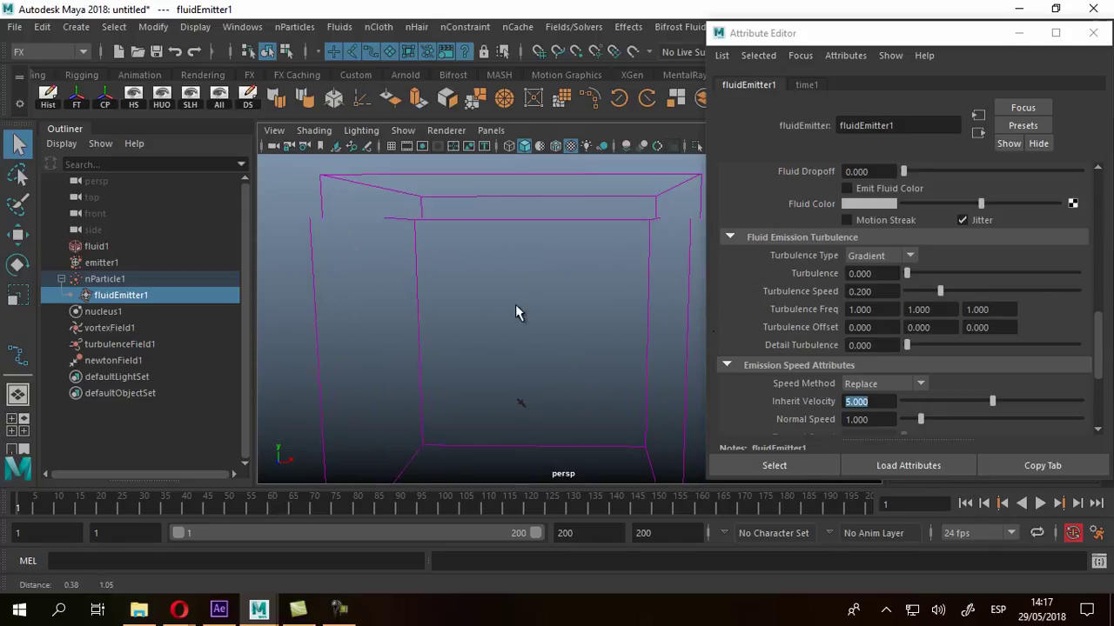
click(1039, 504)
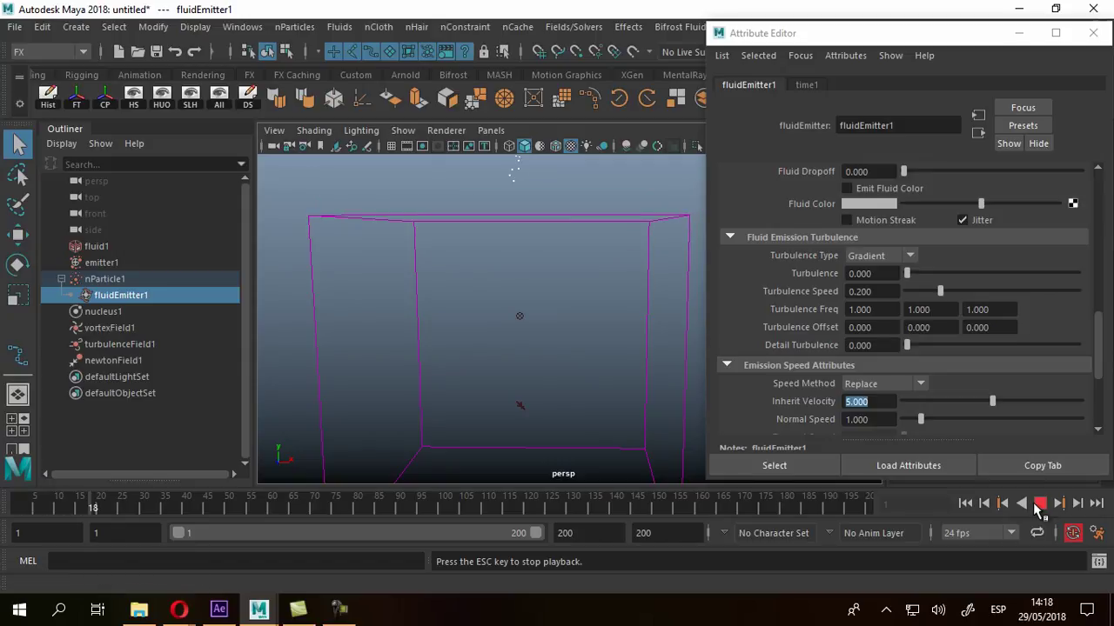
click(1039, 503)
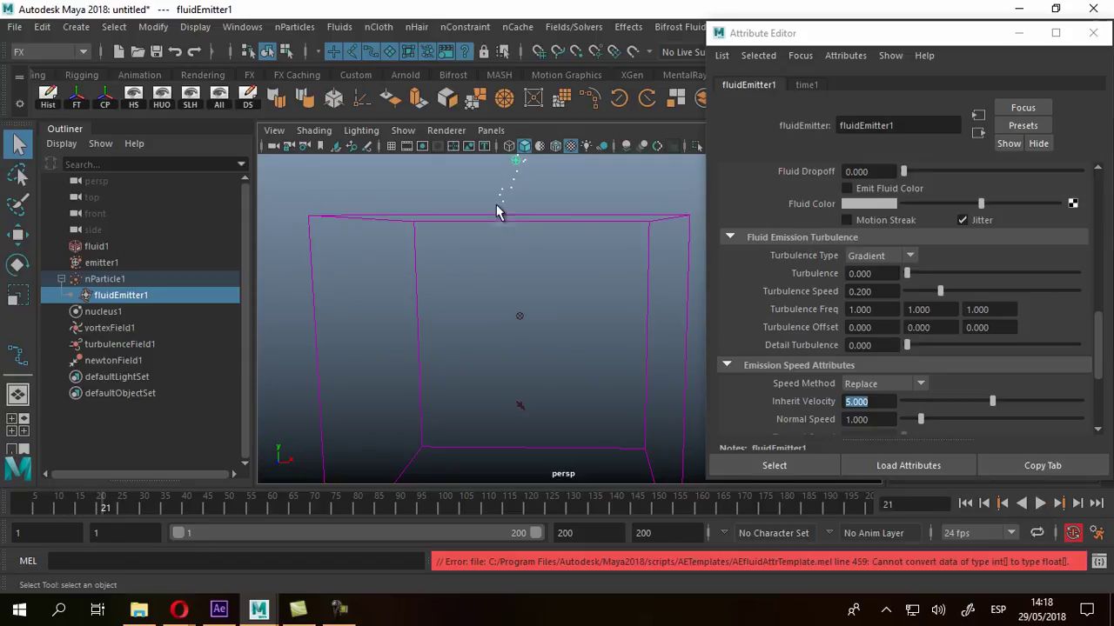
alt+drag(487, 219, 376, 242)
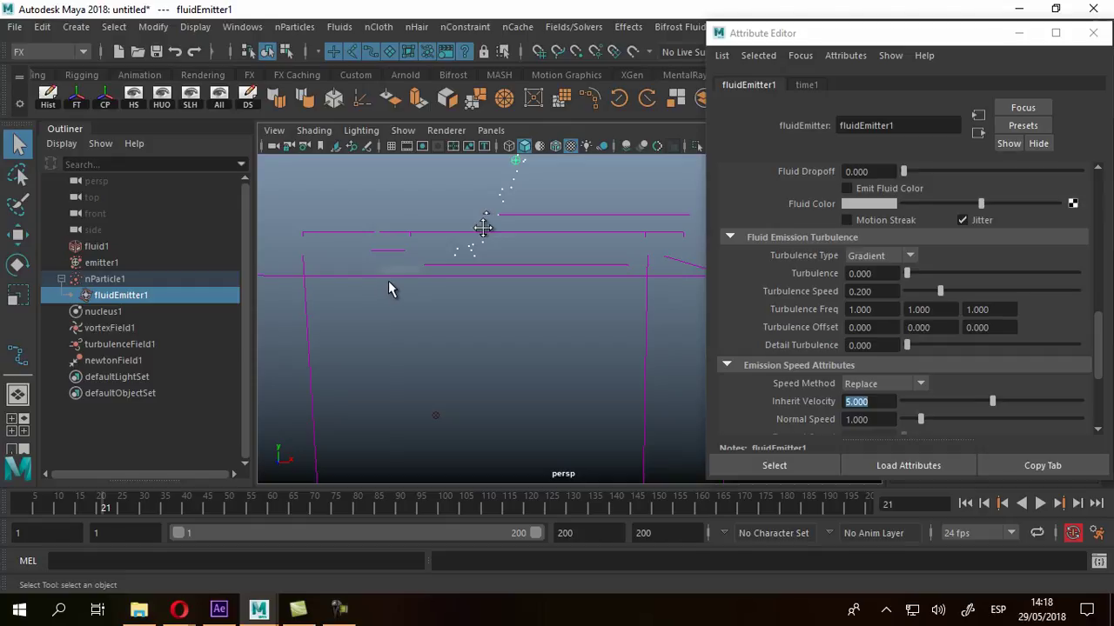
Step: Turn on Motion Streak for fluidEmitter1 and continue the playback to frame 28 to check the emitted fluid
click(847, 220)
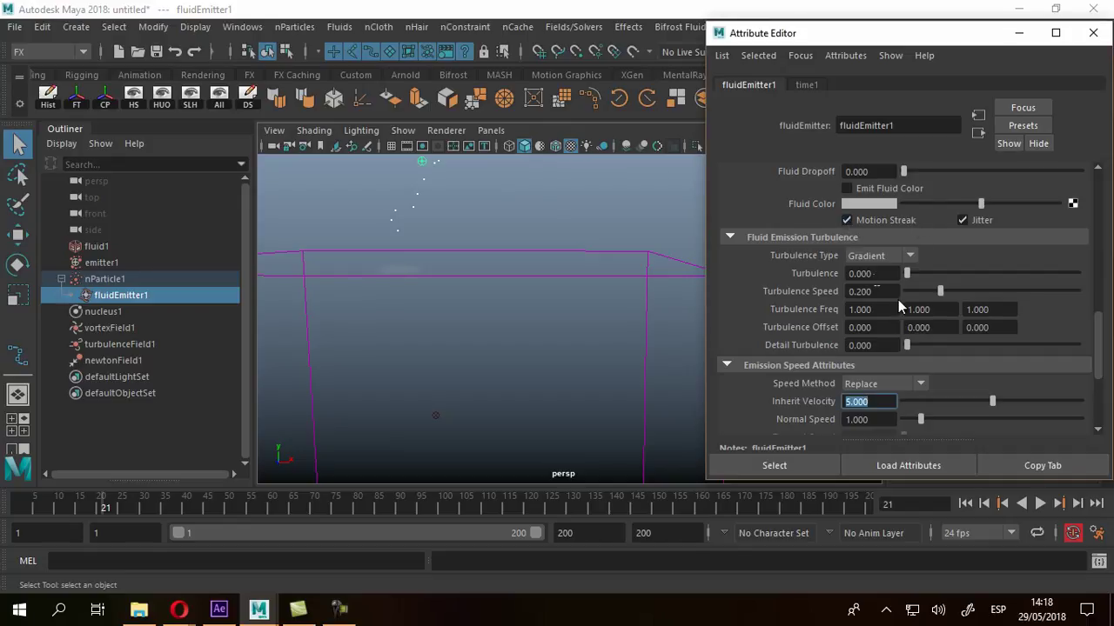
scroll(898, 299, up, 3)
scroll(876, 323, up, 3)
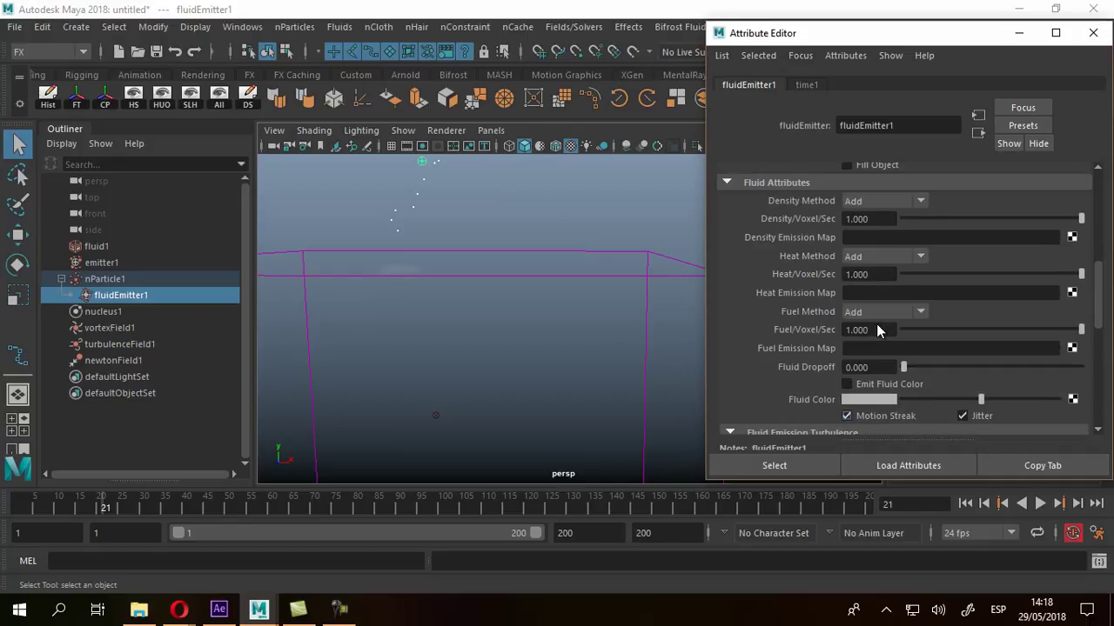
scroll(845, 284, up, 2)
scroll(845, 284, up, 1)
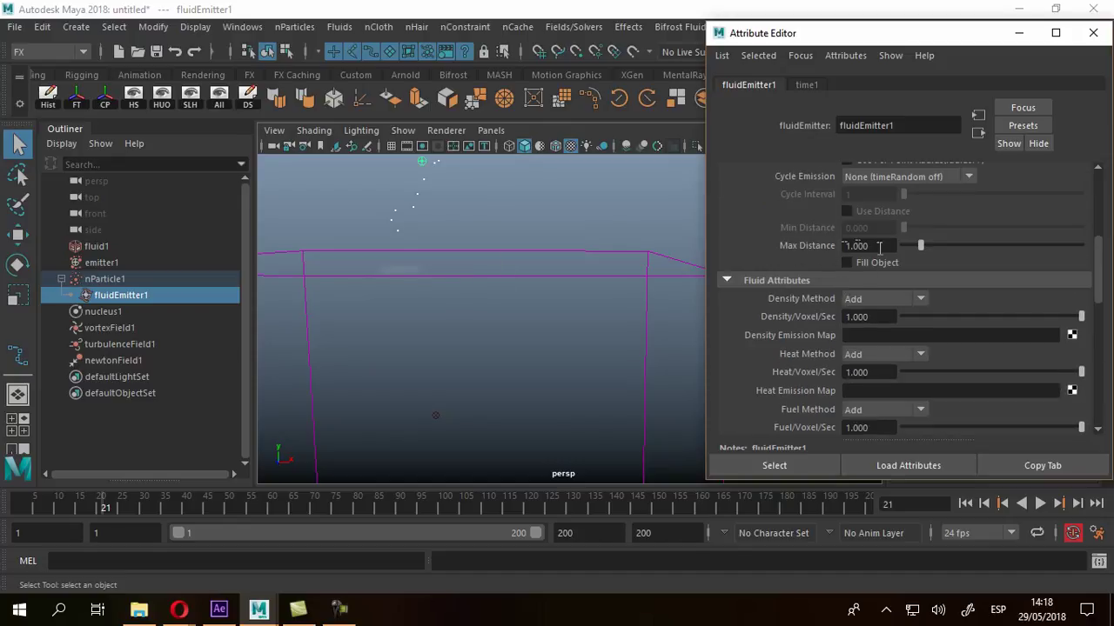
click(1039, 504)
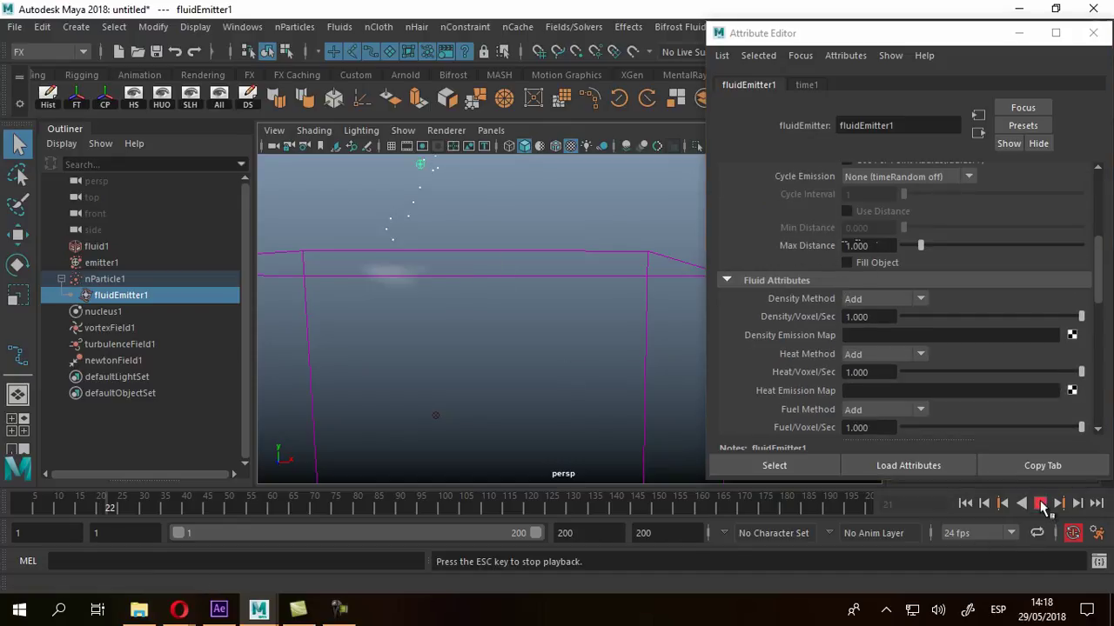
key(Escape)
alt+drag(420, 293, 461, 300)
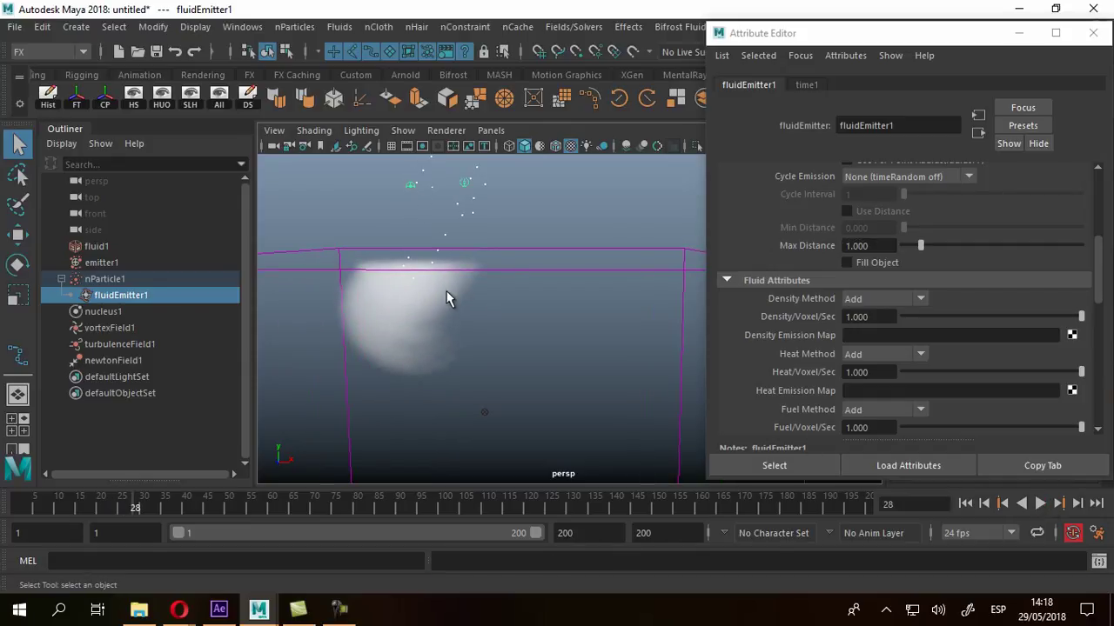
Step: Try a Max Distance of 0.1 on fluidEmitter1 and replay the simulation from frame 1 to check the emission
click(876, 246)
text(0.1)
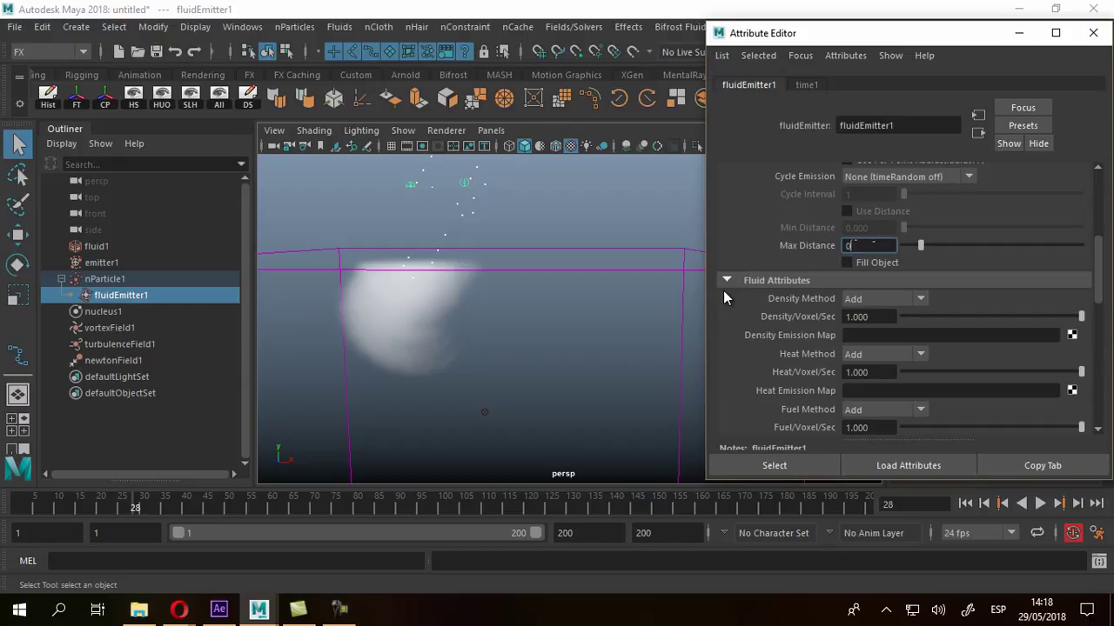
key(Return)
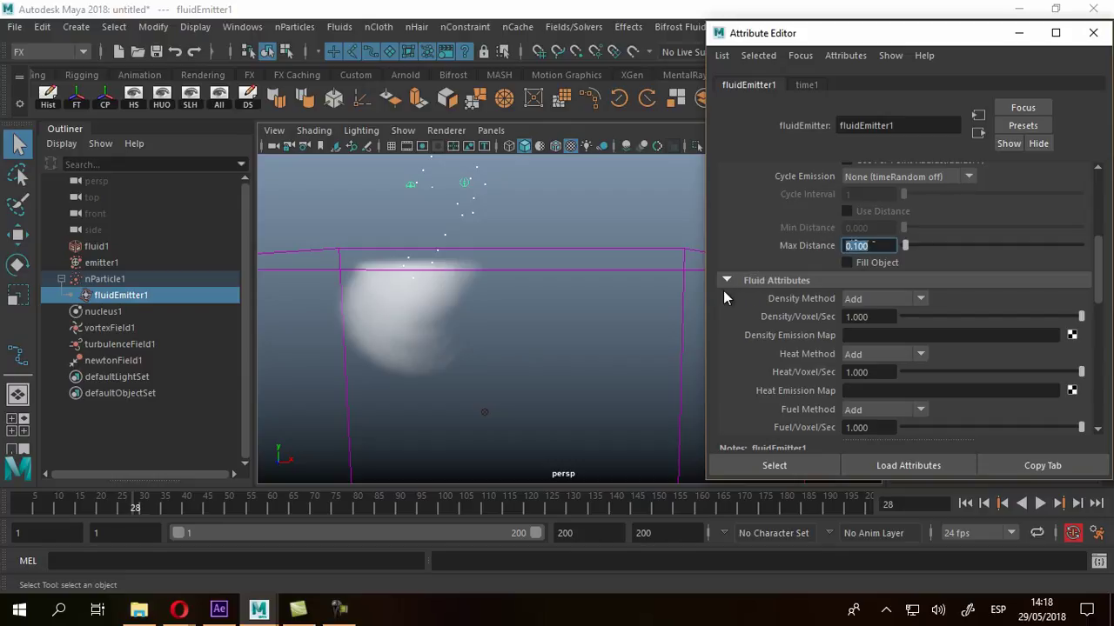
click(964, 502)
click(1039, 505)
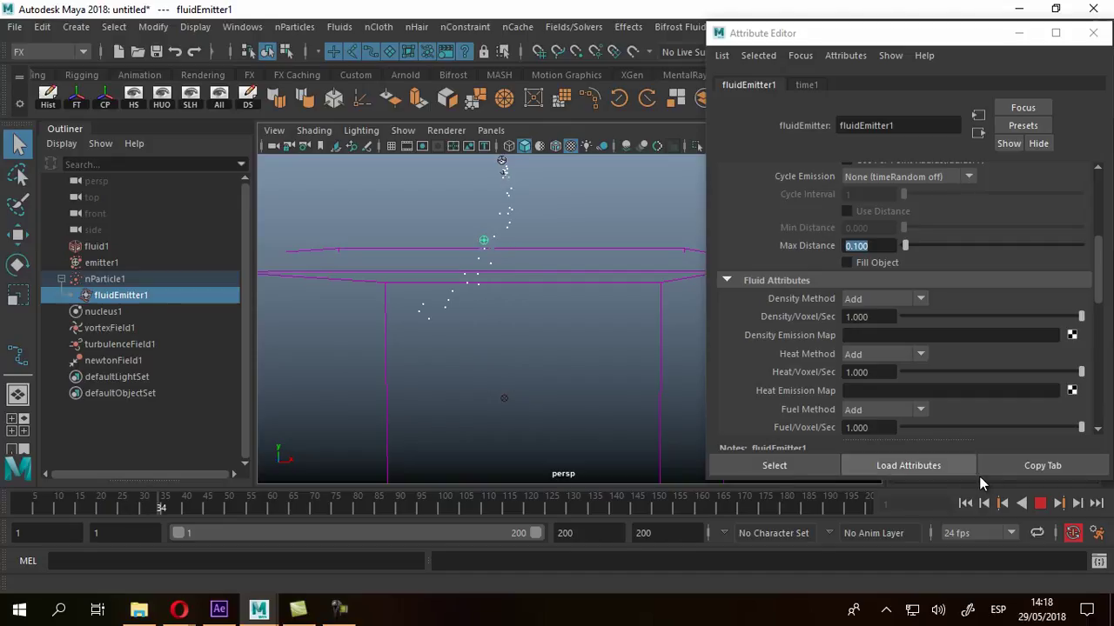
click(1043, 504)
scroll(500, 394, down, 1)
alt+middle_drag(500, 394, 589, 353)
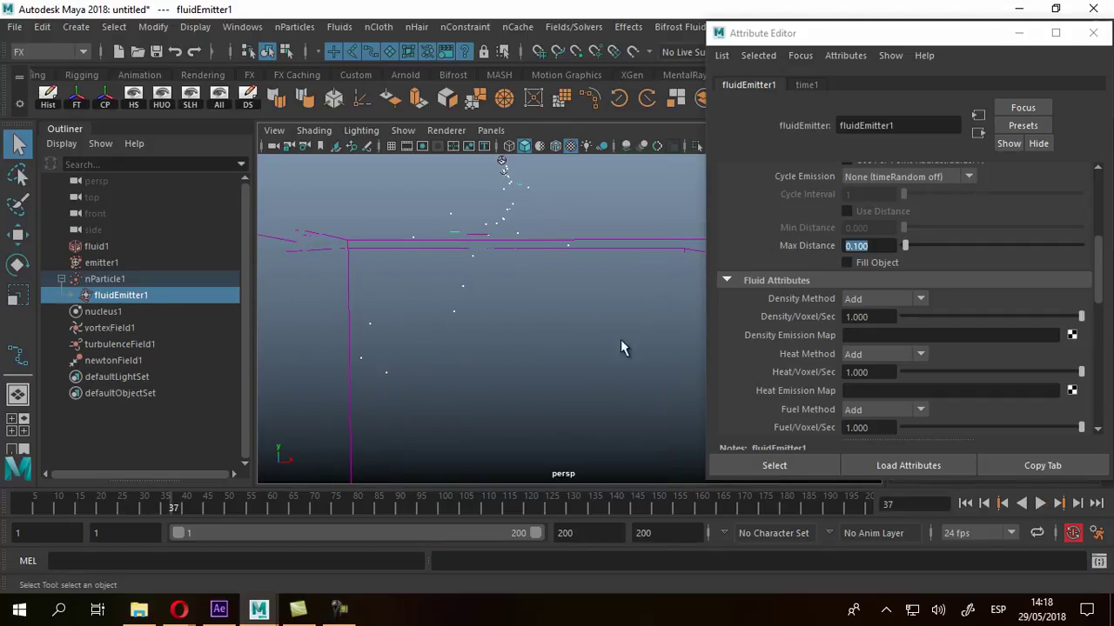
Step: Set the Max Distance of fluidEmitter1 to 0.2 and replay the simulation from frame 1 to check the emission up close
click(861, 246)
drag(903, 252, 907, 251)
click(958, 504)
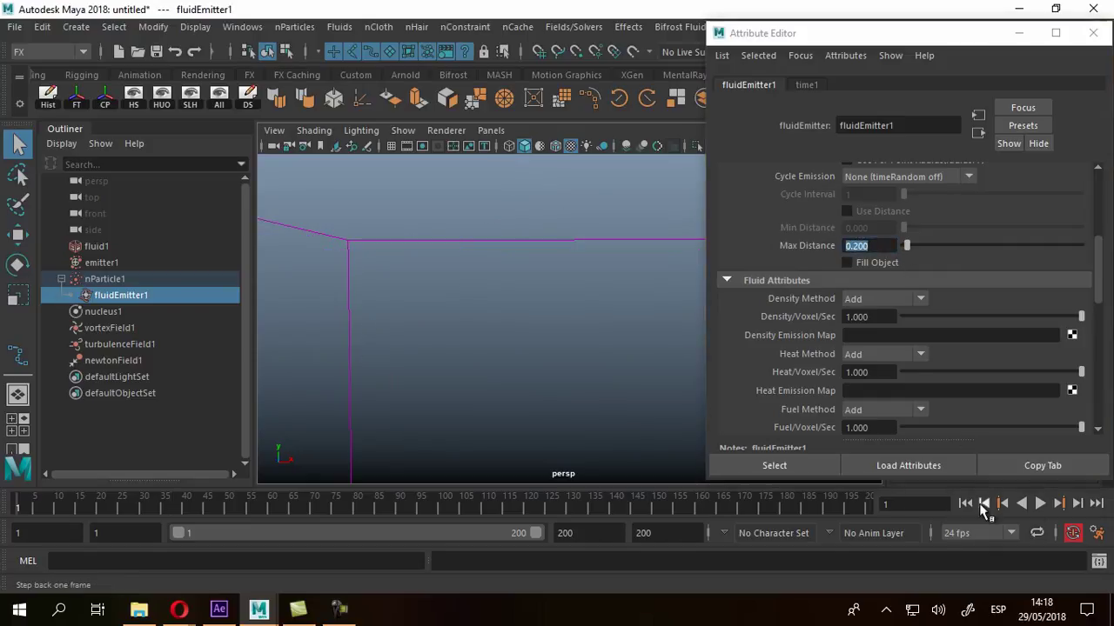
click(1039, 504)
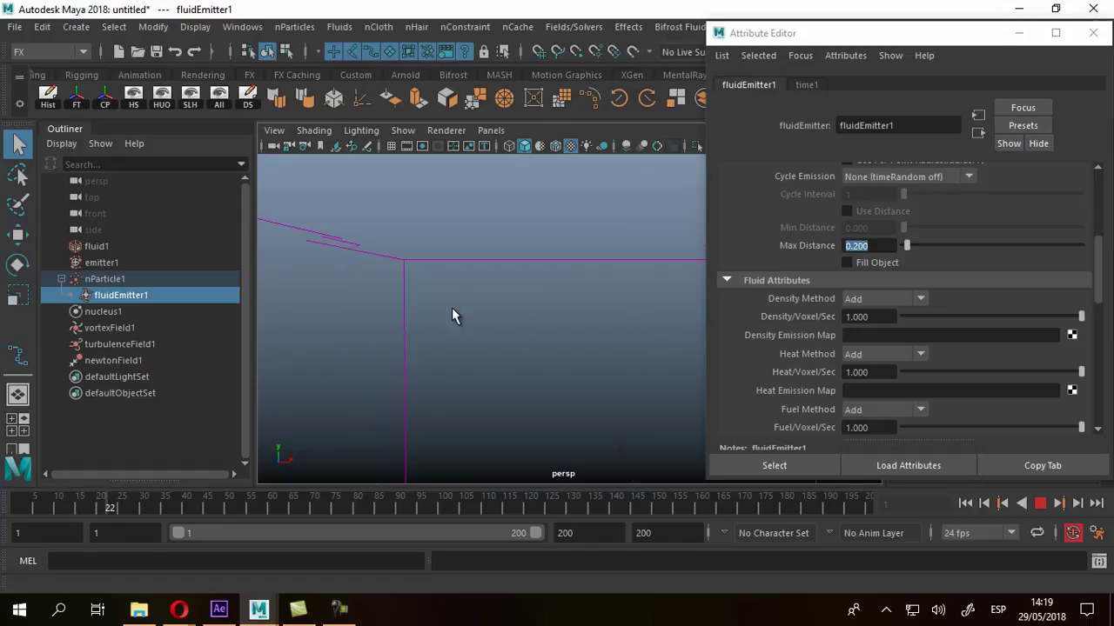
click(1040, 504)
alt+drag(476, 342, 510, 336)
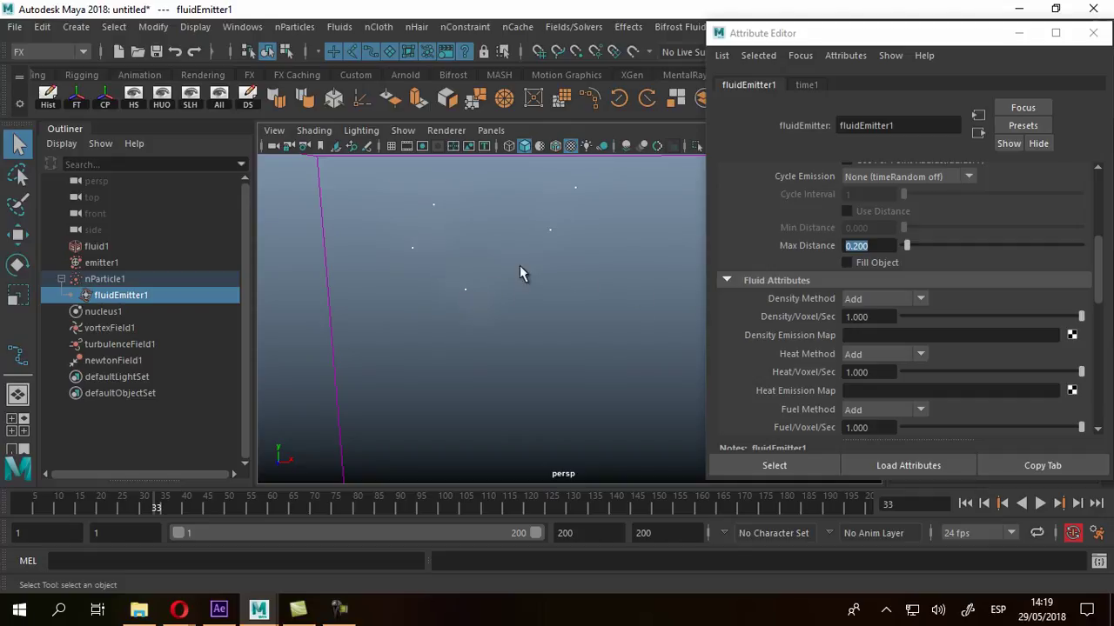
Step: Set the Density/Voxel/Sec of fluidEmitter1 to 3 and return the timeline to frame 1
click(868, 317)
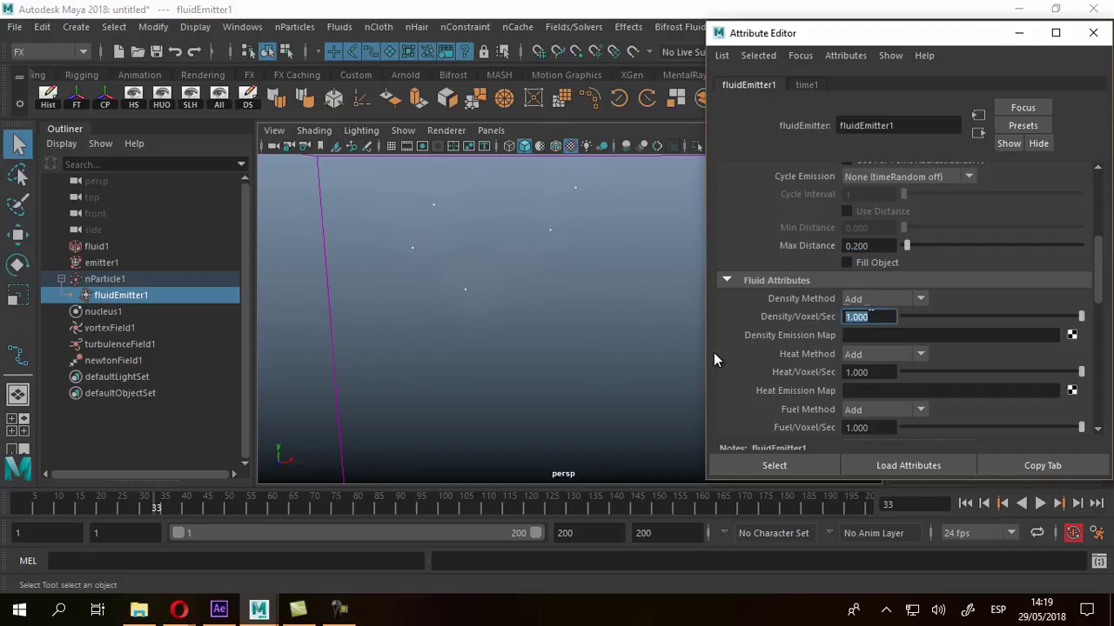
text(3)
key(Return)
click(964, 503)
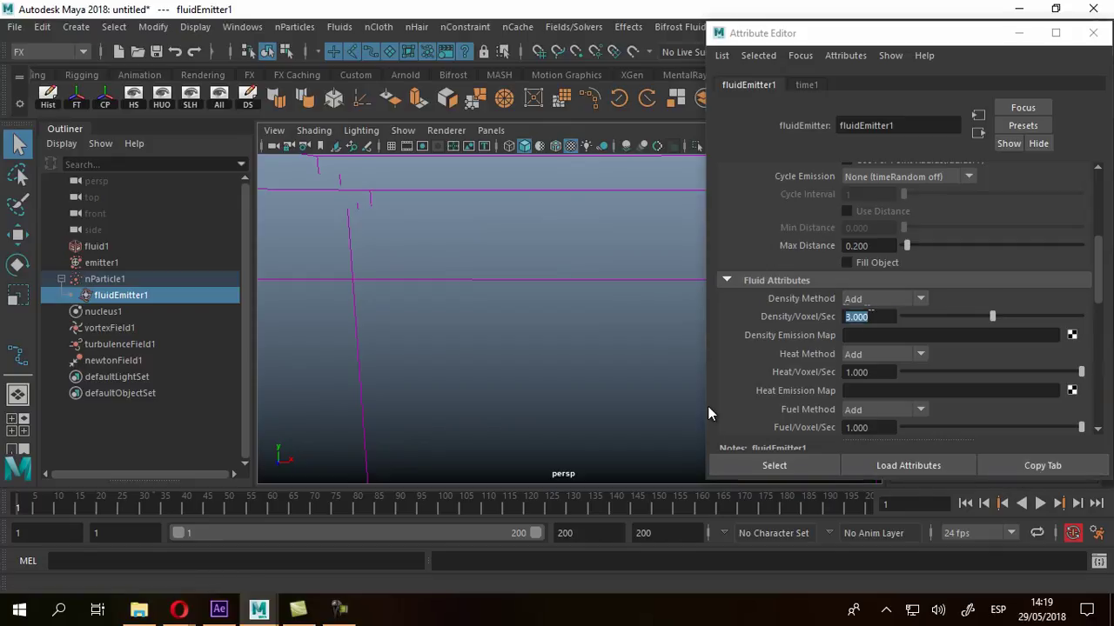
alt+drag(544, 365, 502, 366)
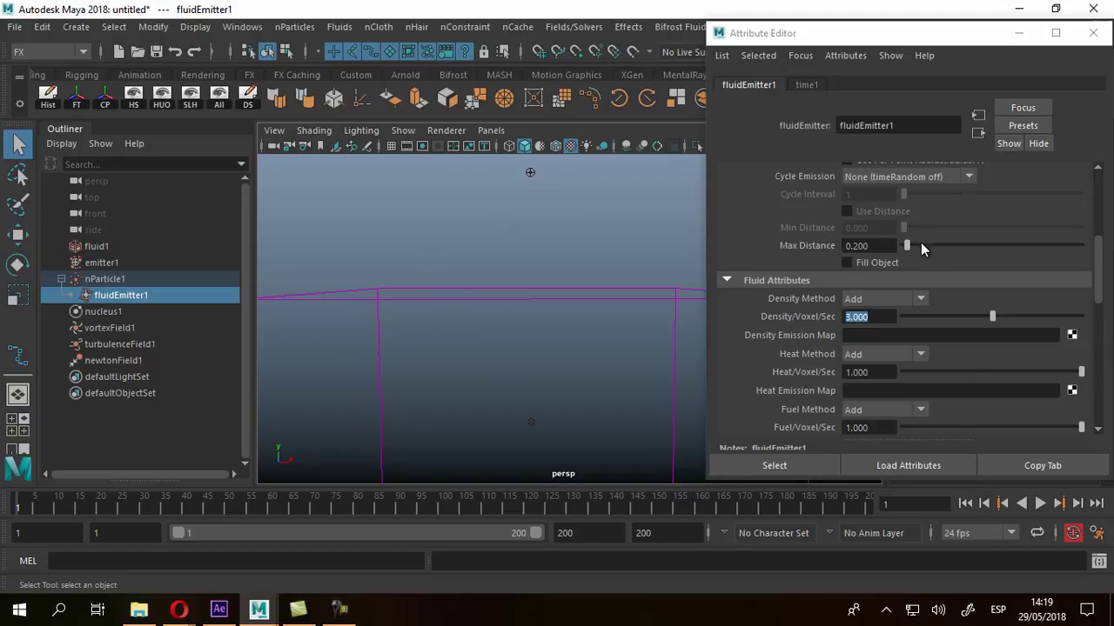
Step: Turn on Disable Evaluation for the fluid1 container's shape and close its attributes
scroll(920, 281, up, 5)
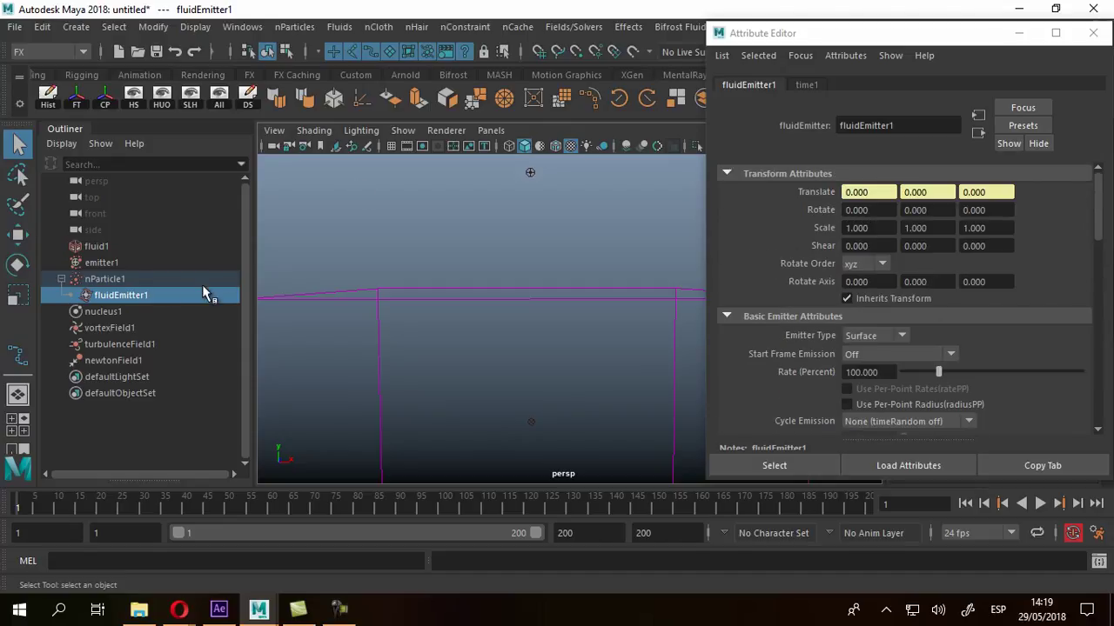
click(92, 246)
scroll(946, 243, up, 8)
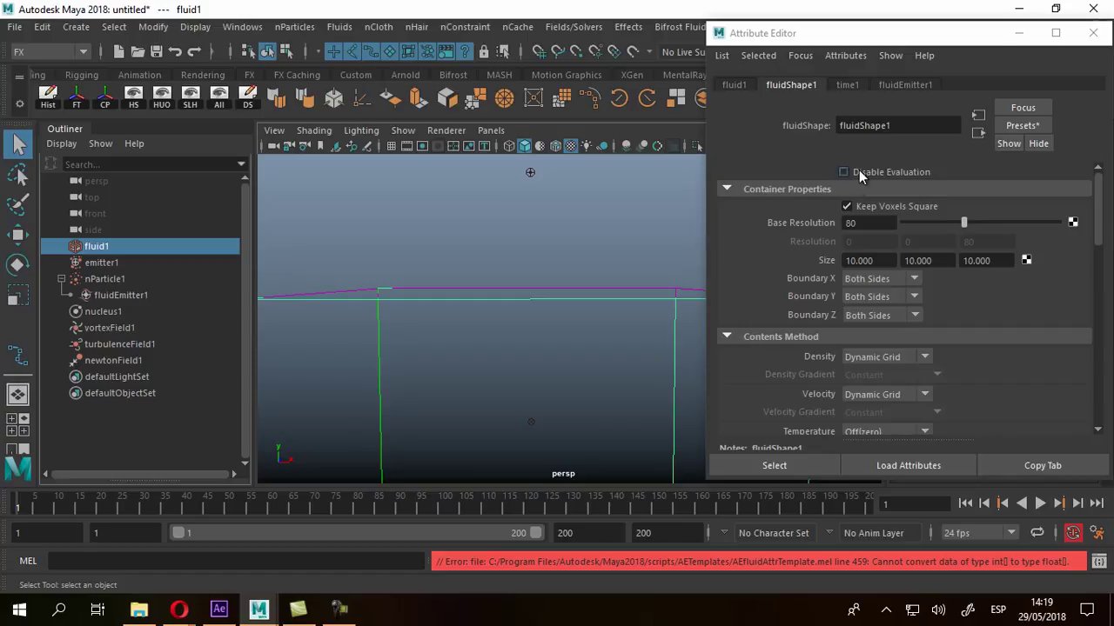
click(843, 173)
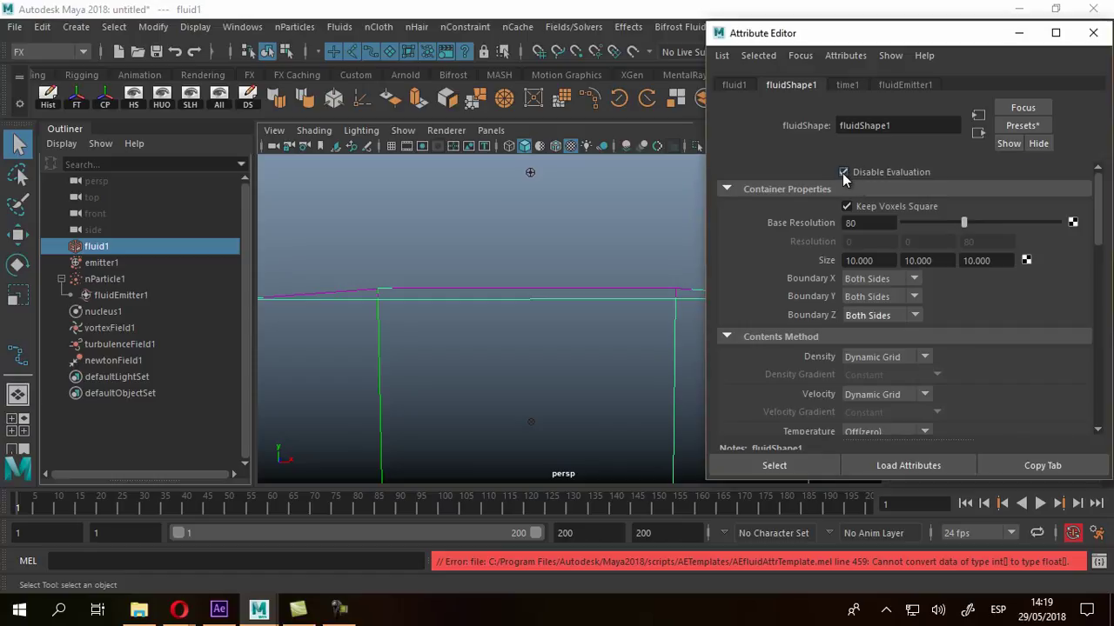
click(1093, 32)
Step: Play the simulation with the fluid evaluation disabled, examine the falling particles through the whole container, and stop playback
click(1040, 503)
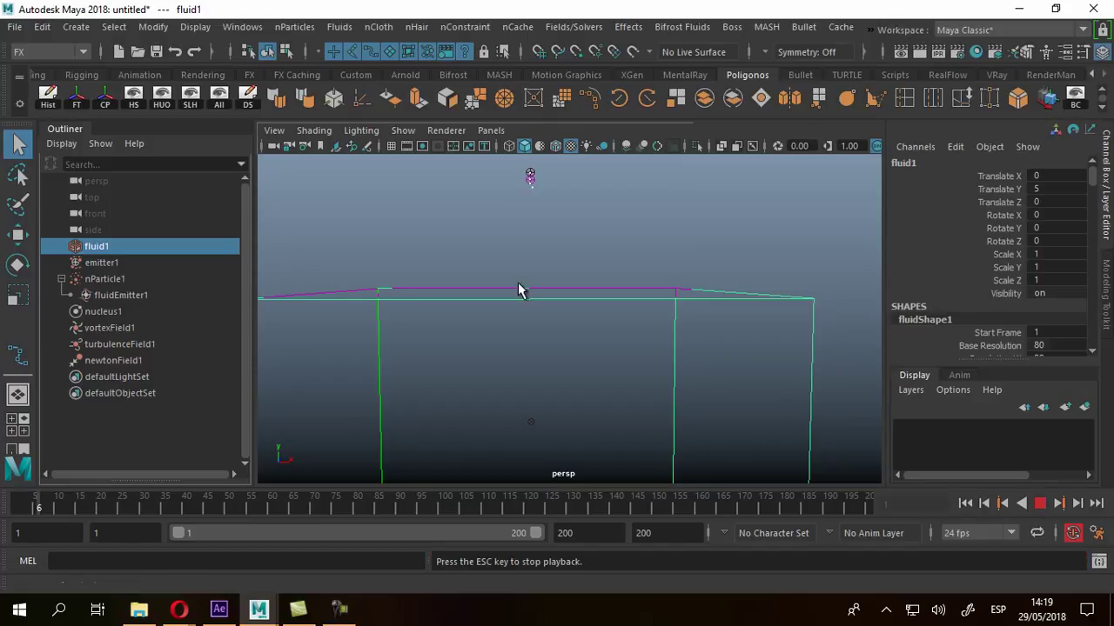
alt+drag(565, 369, 516, 318)
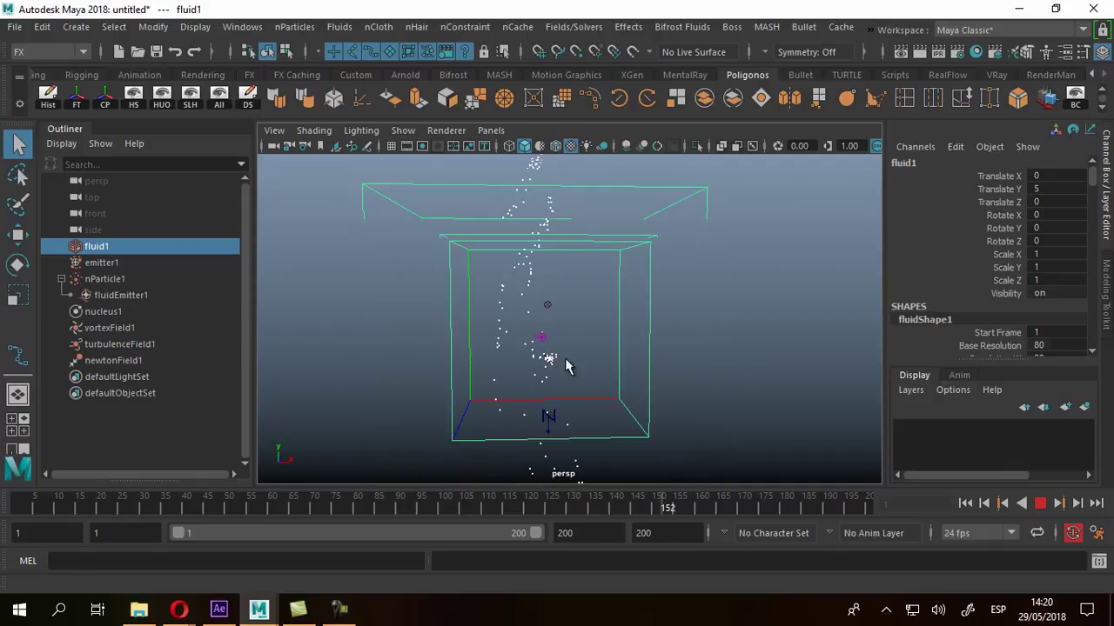
click(1041, 503)
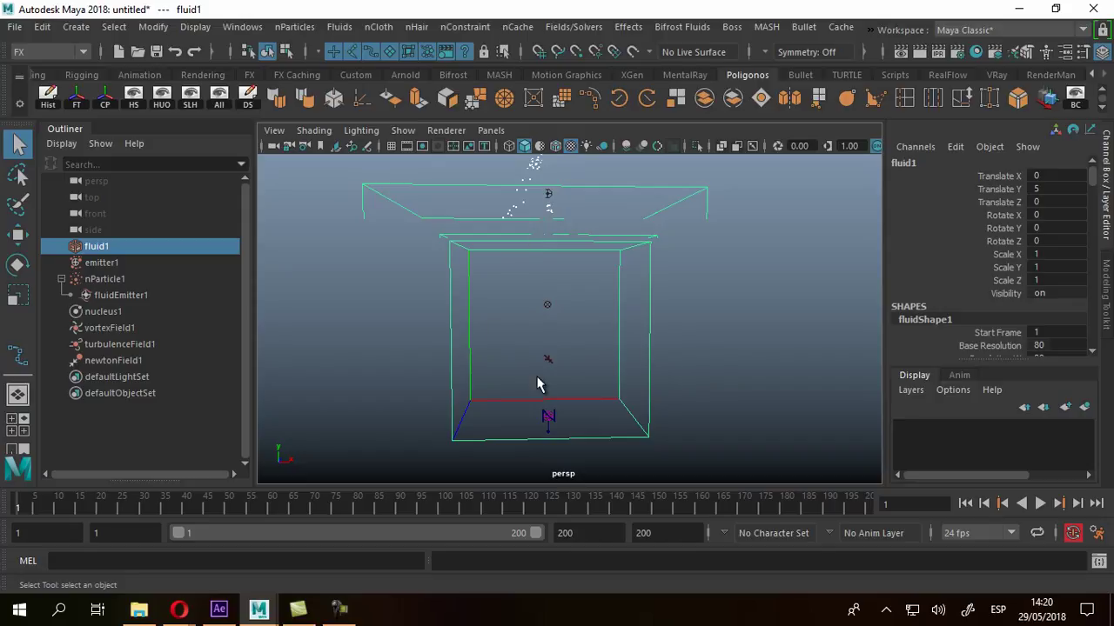
click(1038, 503)
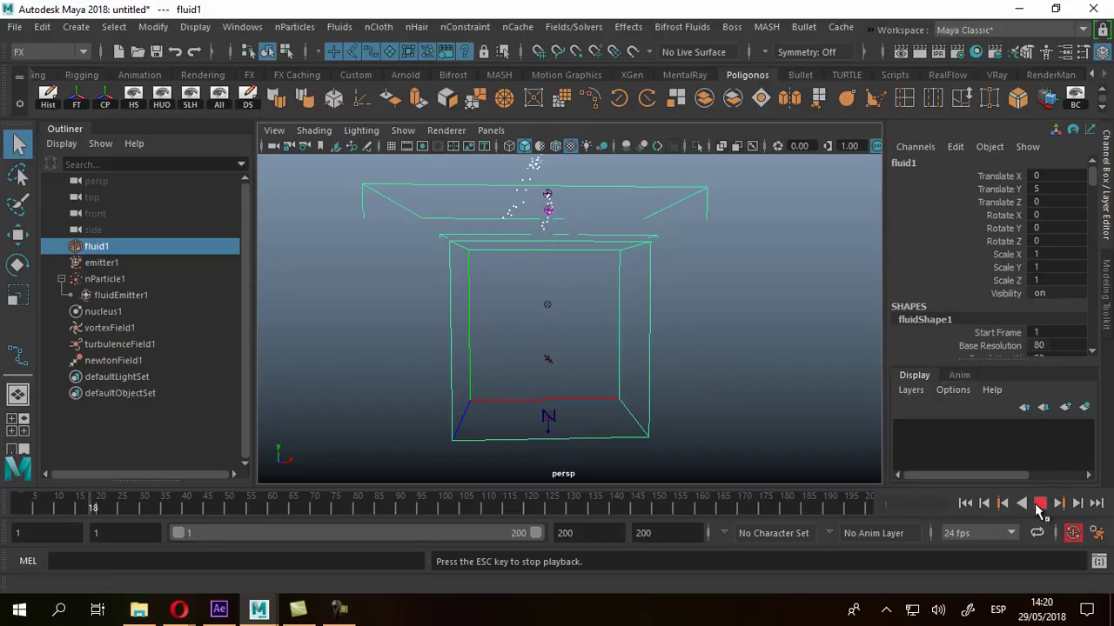
click(1040, 504)
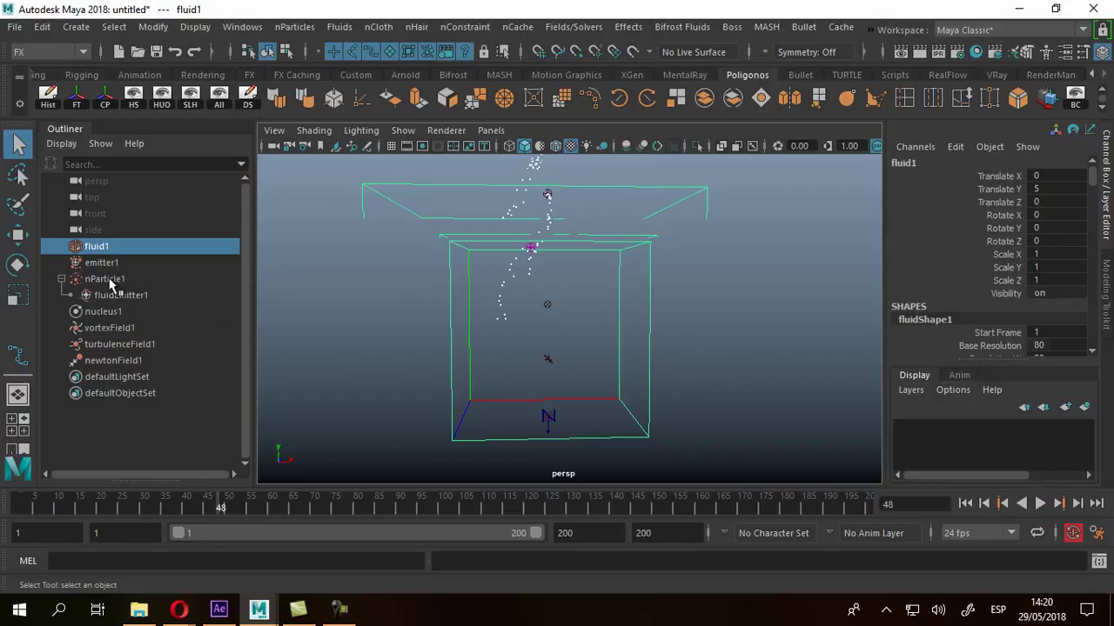
Step: Create a new nObject cache for nParticle1 with the cache options reset to their default settings
click(111, 279)
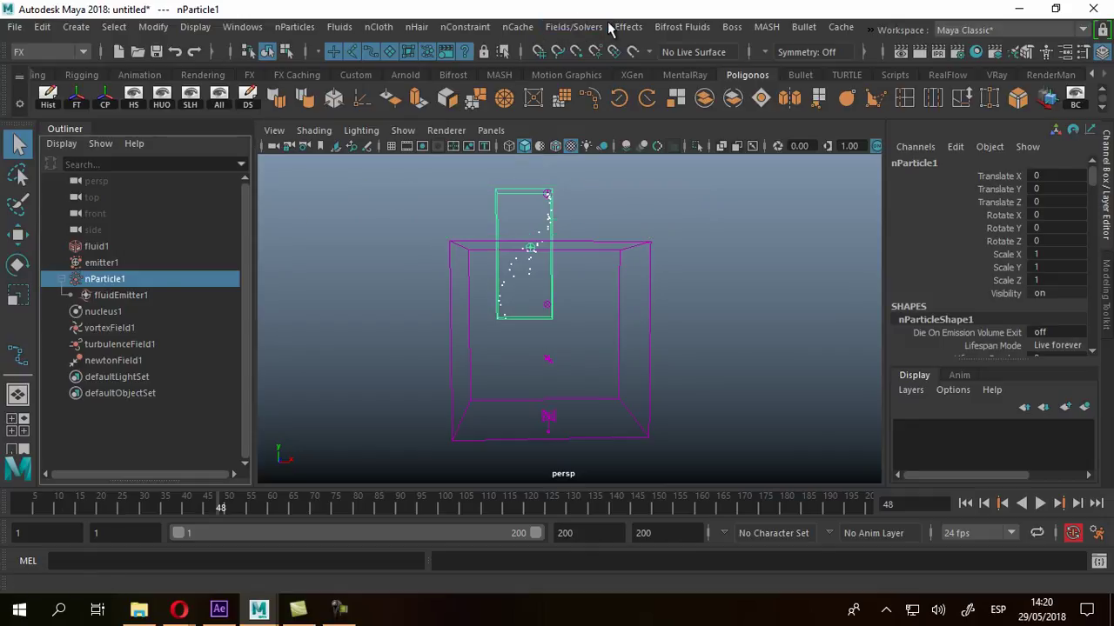
click(515, 29)
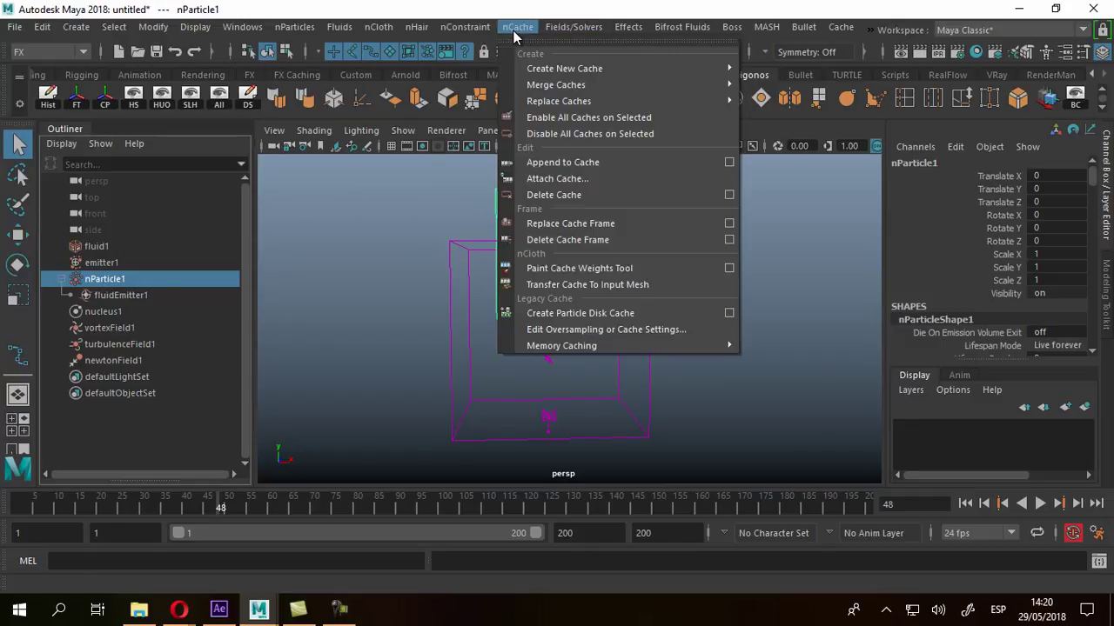
mouse_move(554, 69)
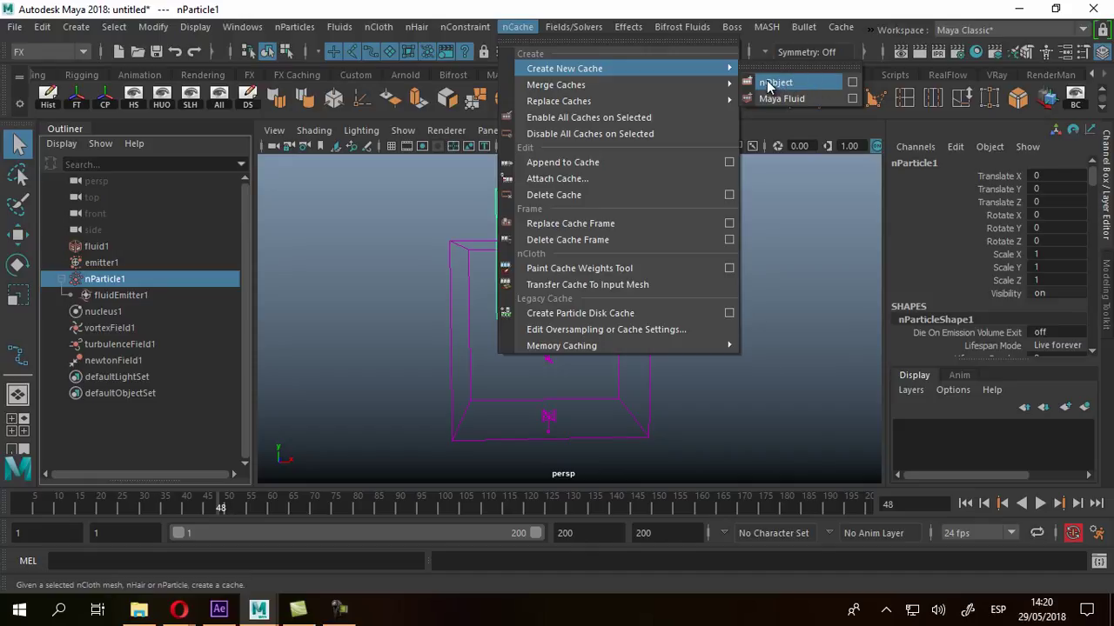
click(852, 82)
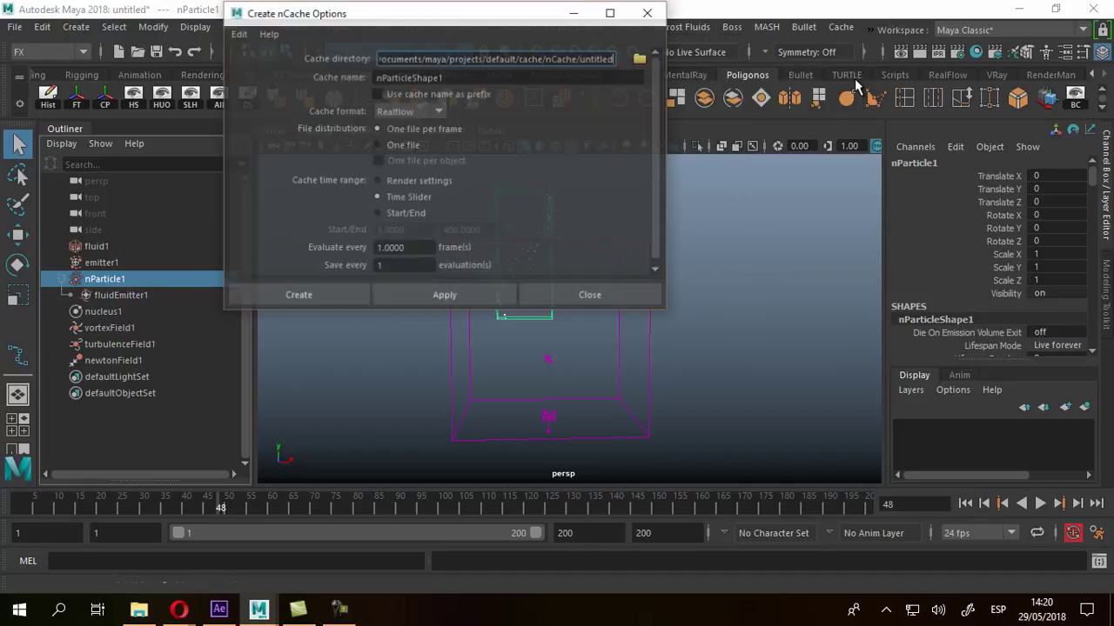
click(395, 112)
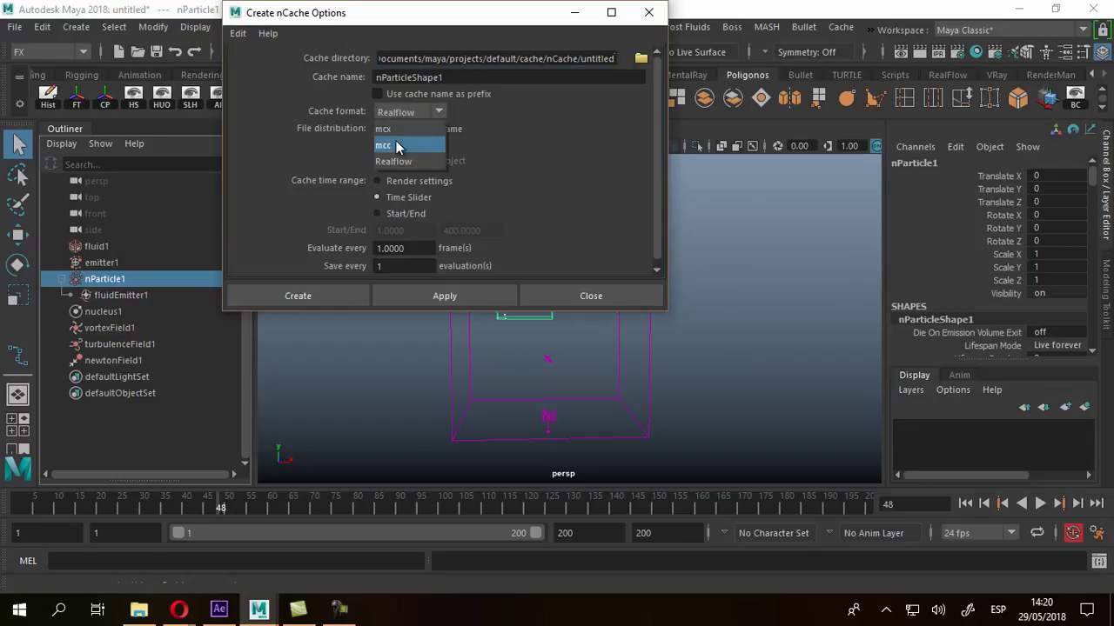
click(239, 33)
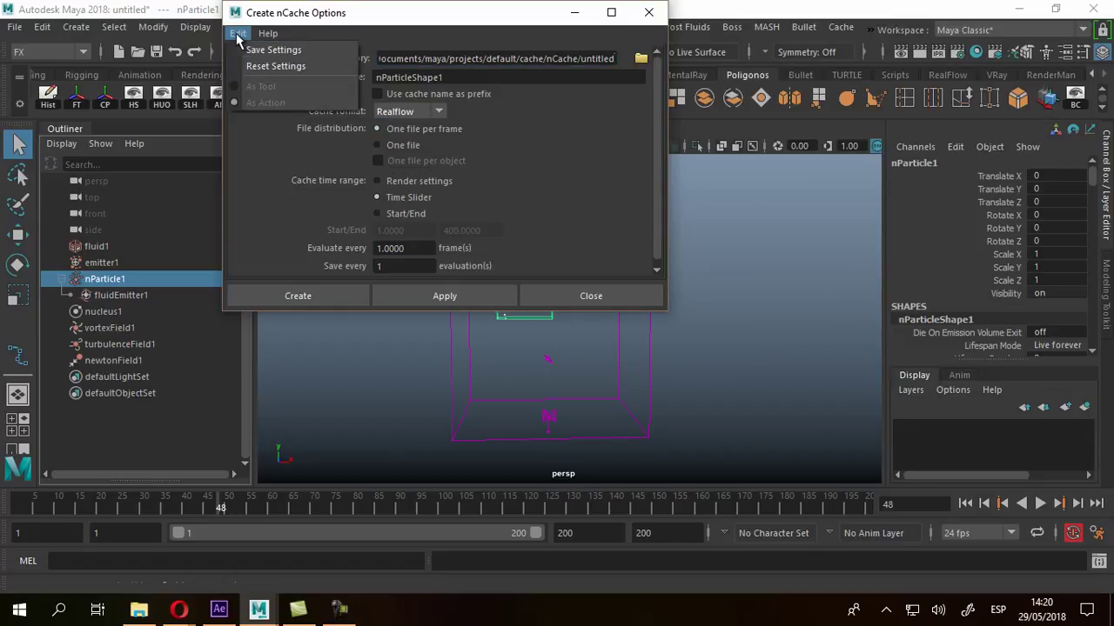
click(265, 70)
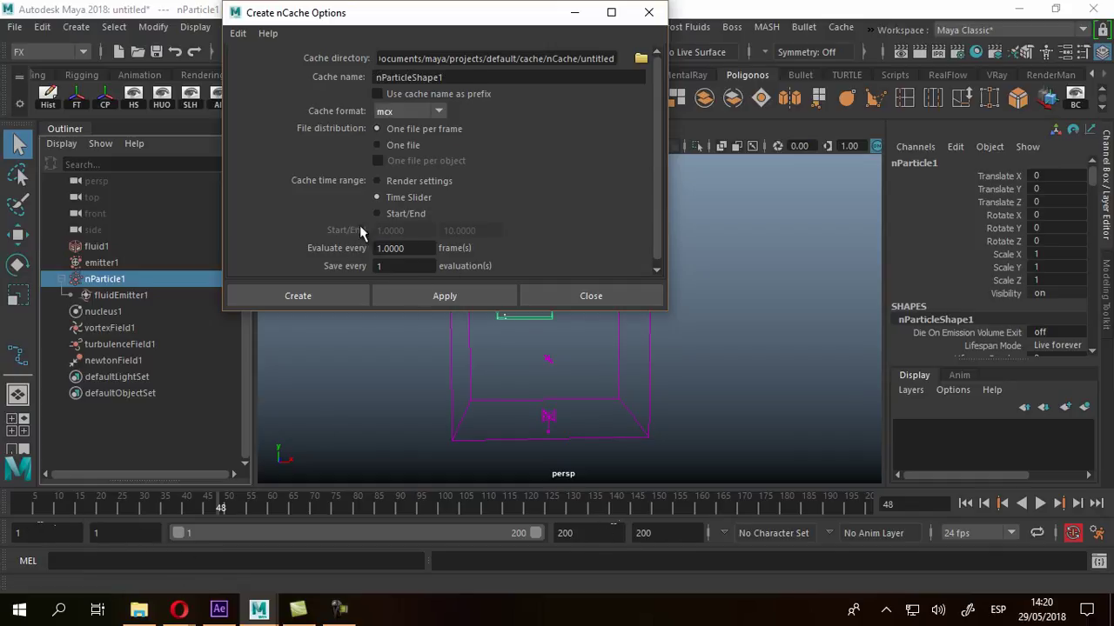
click(323, 301)
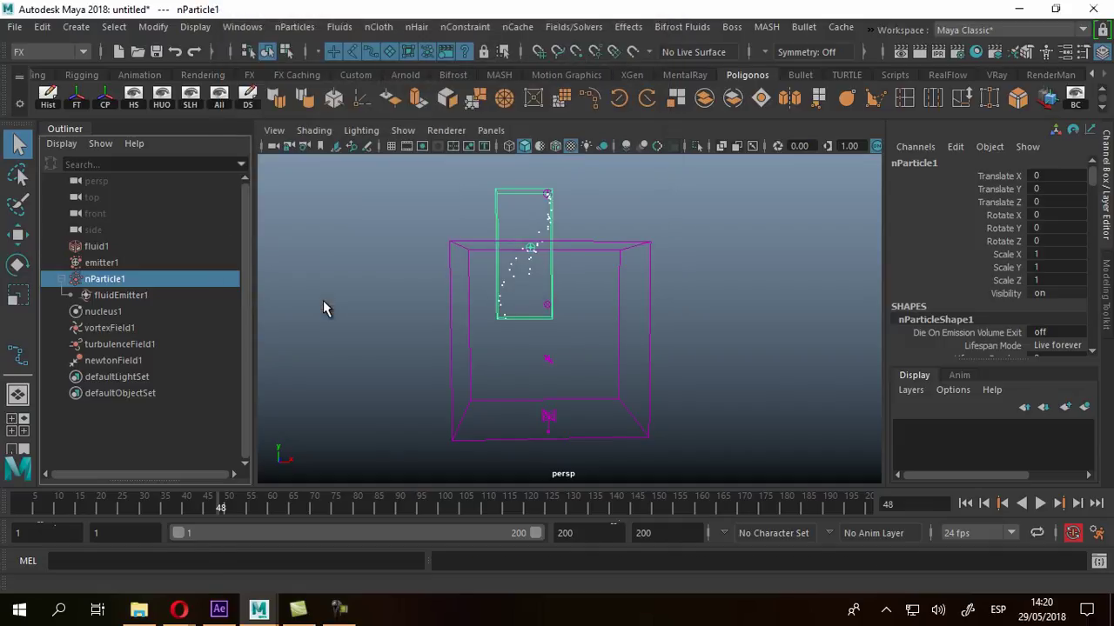
Step: Play the cached nParticle simulation from frame 1 to check the particle motion and stop playback
click(964, 504)
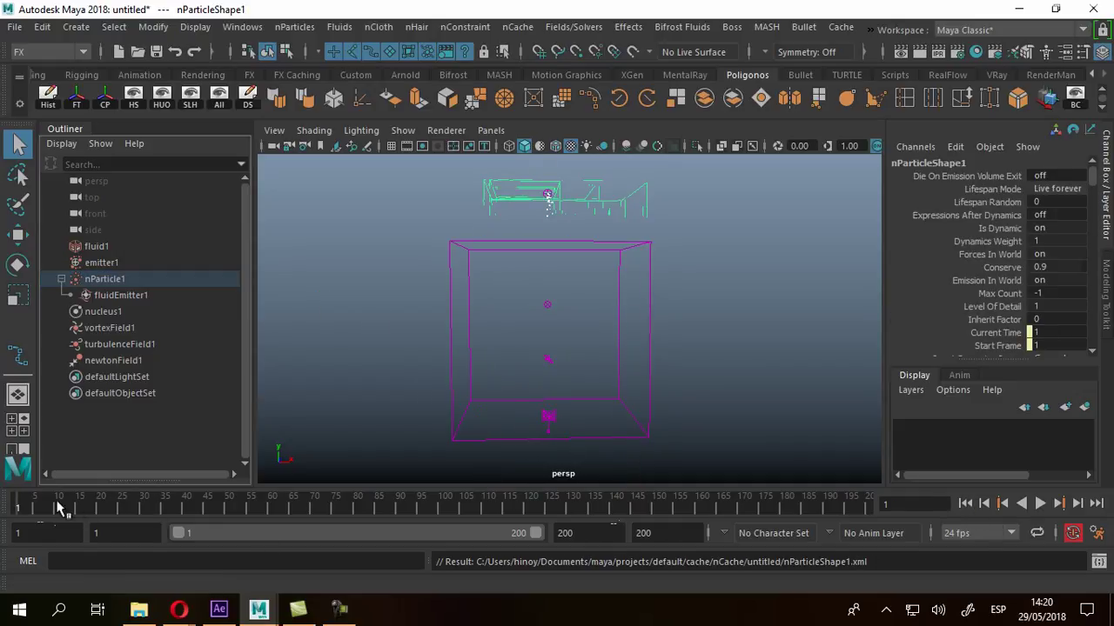
key(alt+v)
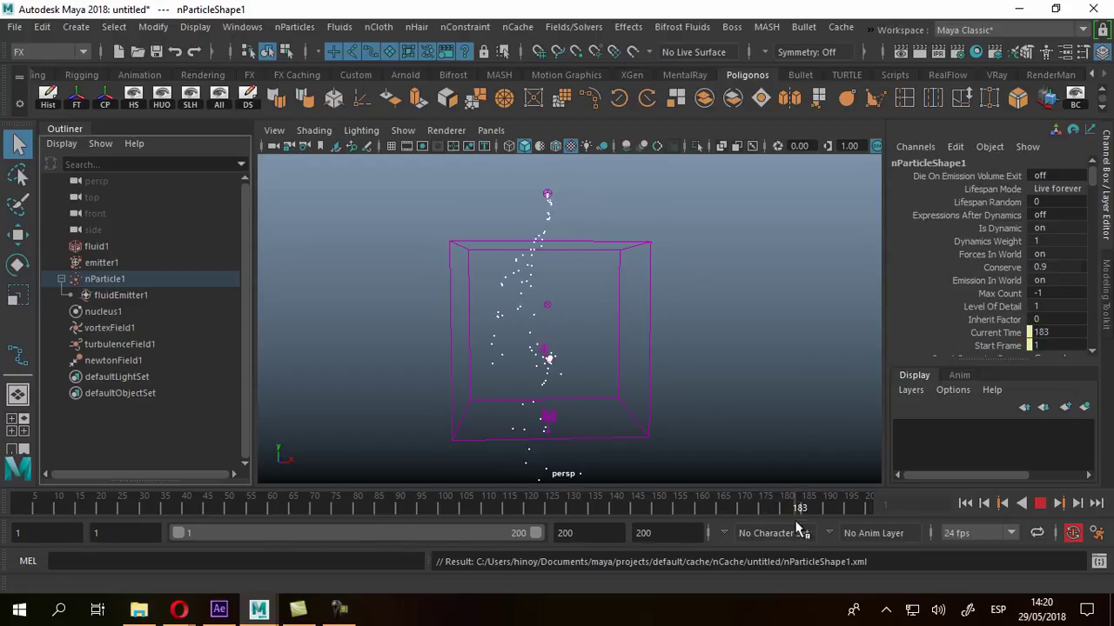
key(alt+v)
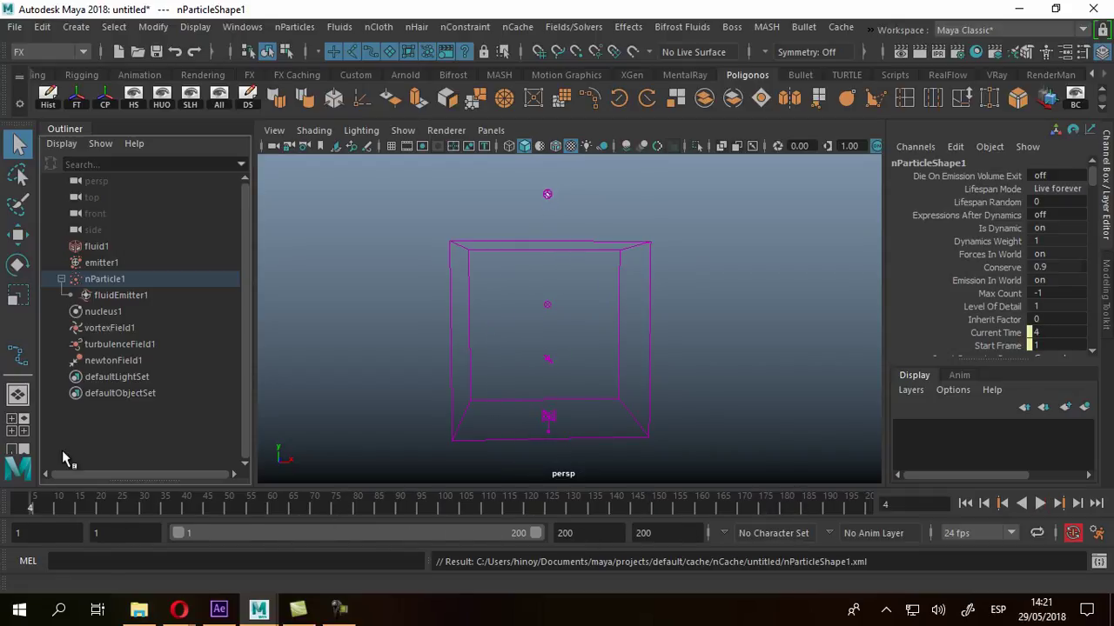
Step: Turn off Disable Evaluation for the fluid1 container's shape and replay the simulation from frame 1 to examine the emission up close
click(103, 247)
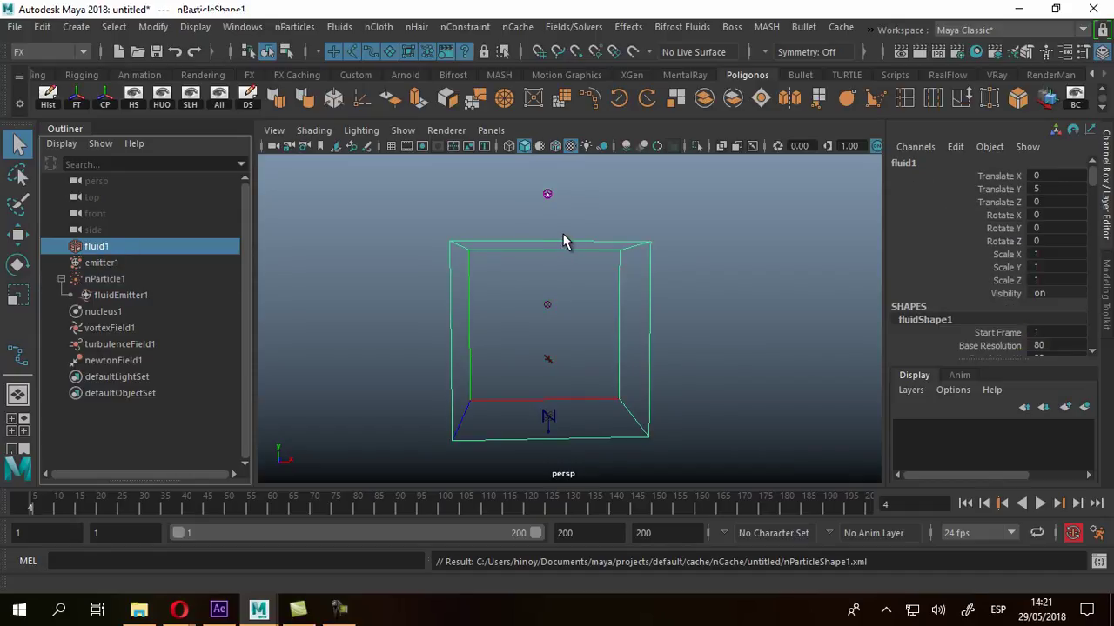
key(ctrl+a)
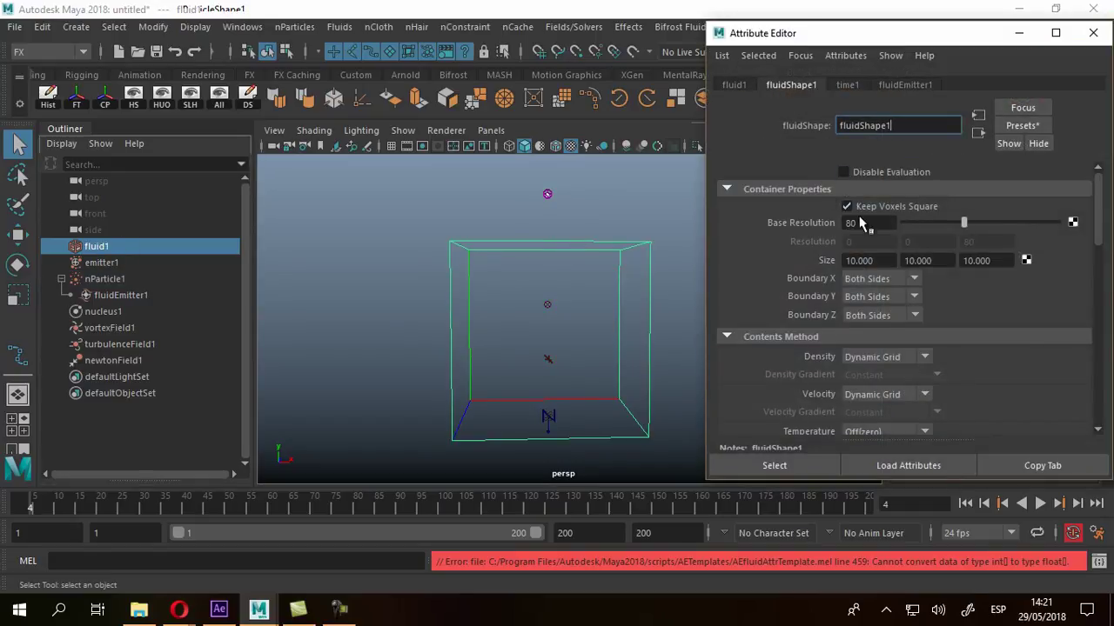
click(965, 504)
click(1040, 504)
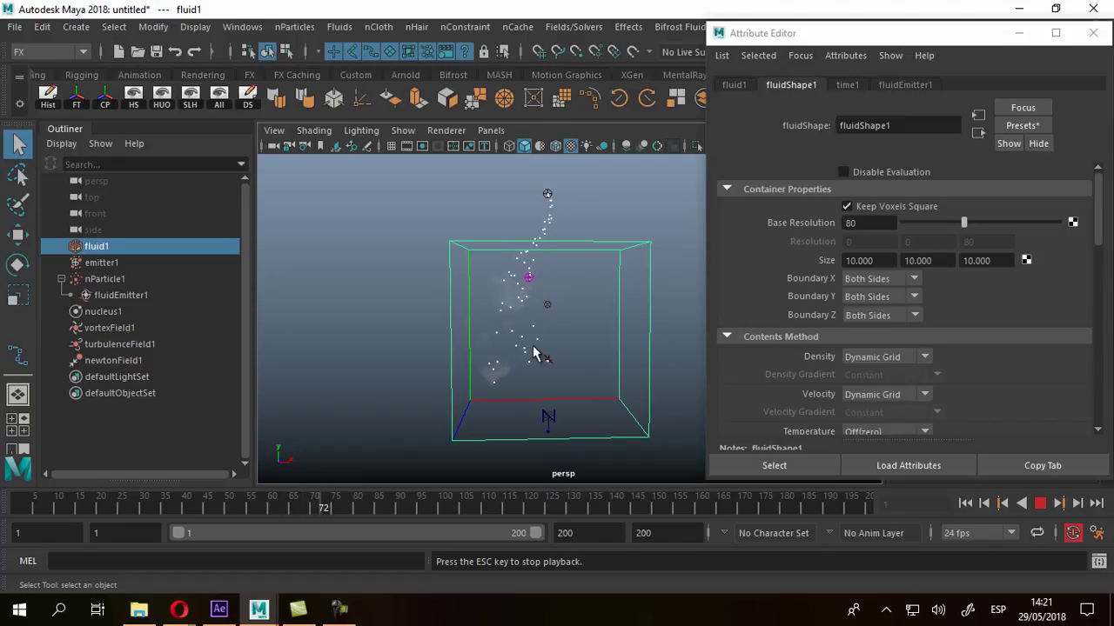
key(Escape)
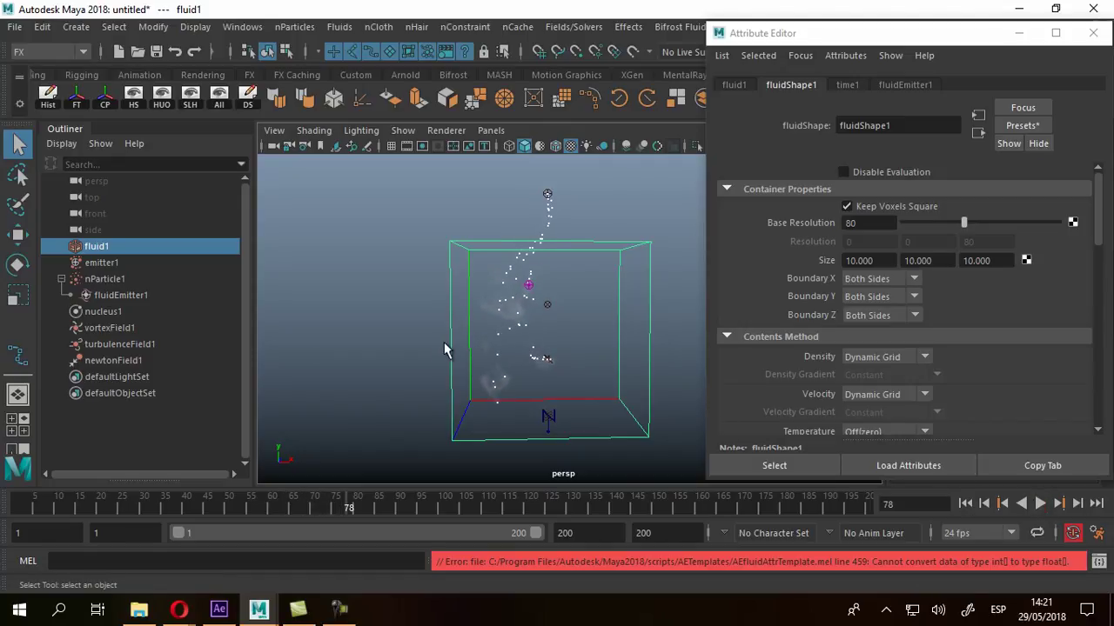
alt+right_drag(517, 322, 577, 368)
alt+drag(577, 368, 430, 330)
scroll(423, 278, up, 5)
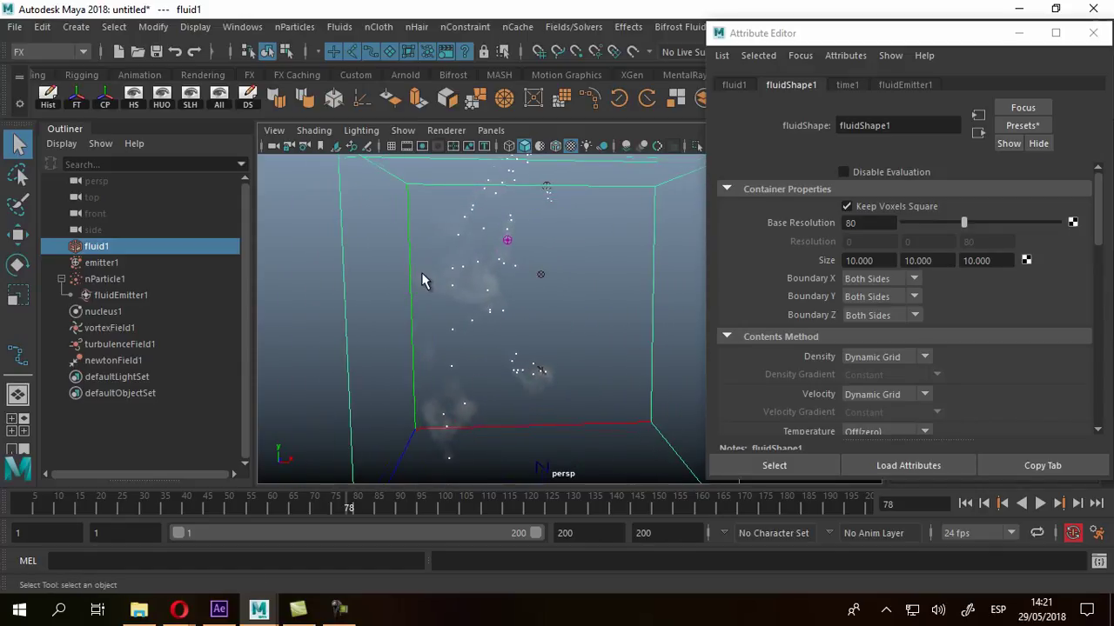
alt+drag(445, 283, 529, 331)
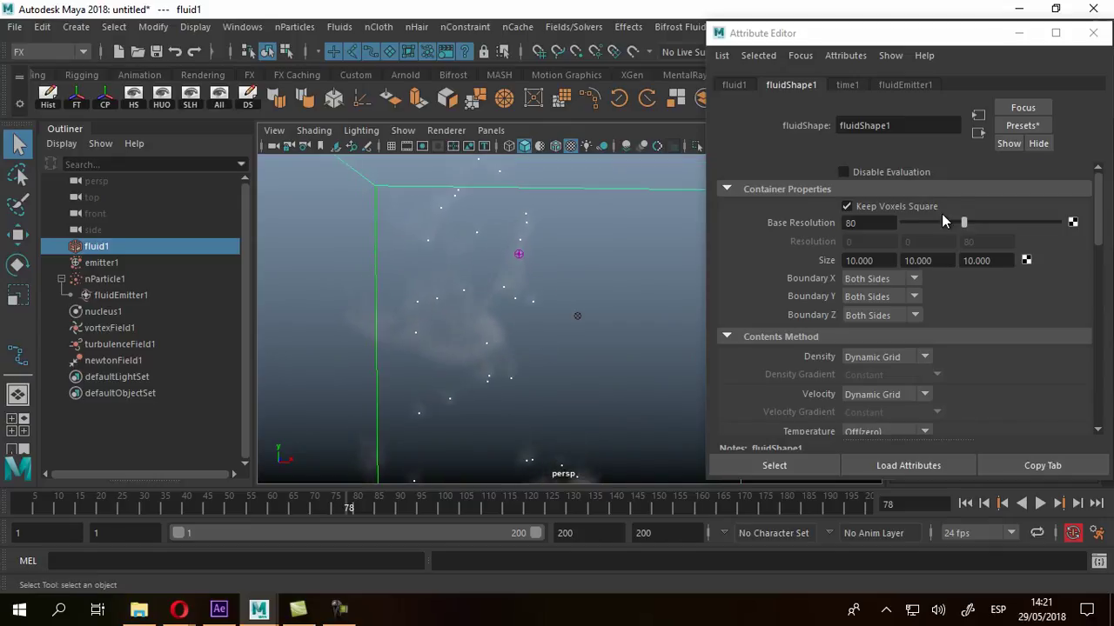
Step: Set the Rate (Percent) of fluidEmitter1 to 1000
click(903, 86)
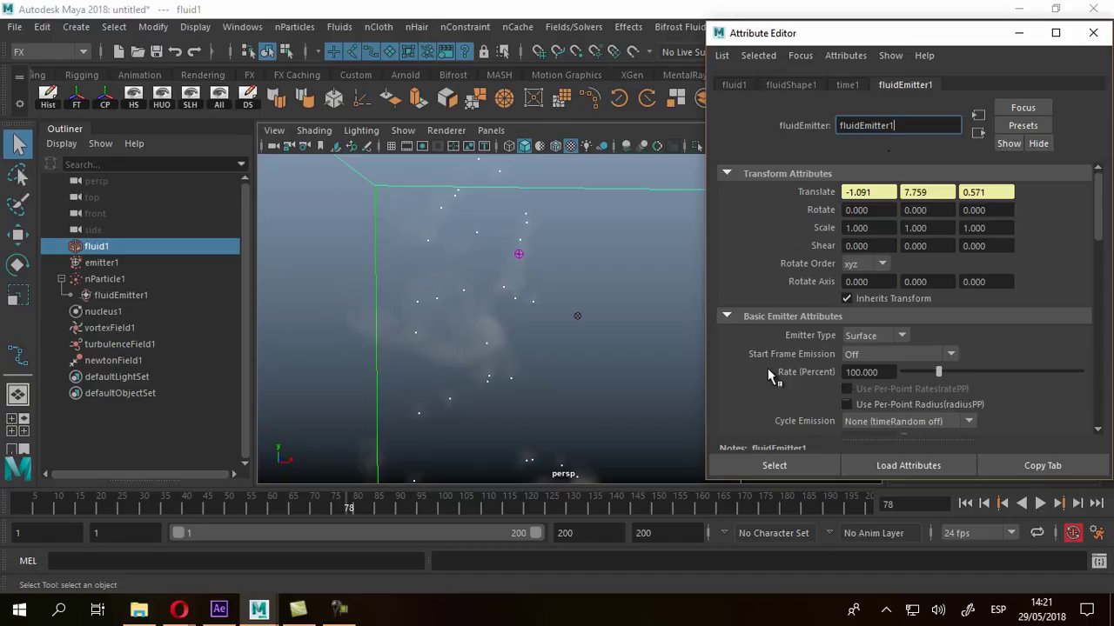
click(856, 372)
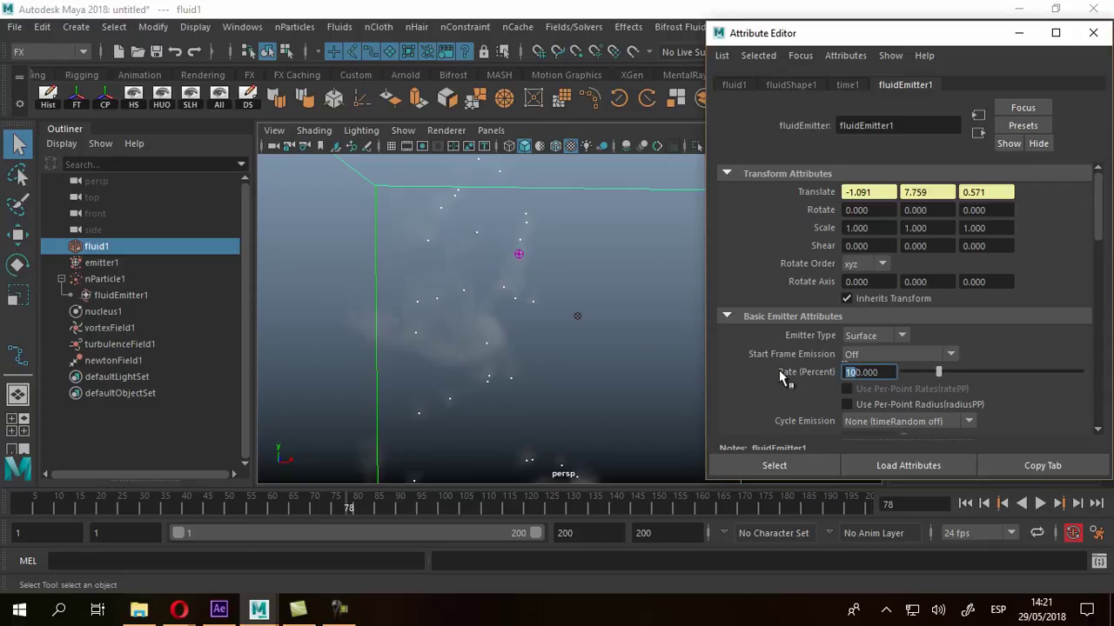
text(0)
key(Return)
Step: Replay the simulation from frame 1, examine the smoke across the container at the higher emission rate, and stop playback
alt+drag(594, 341, 426, 309)
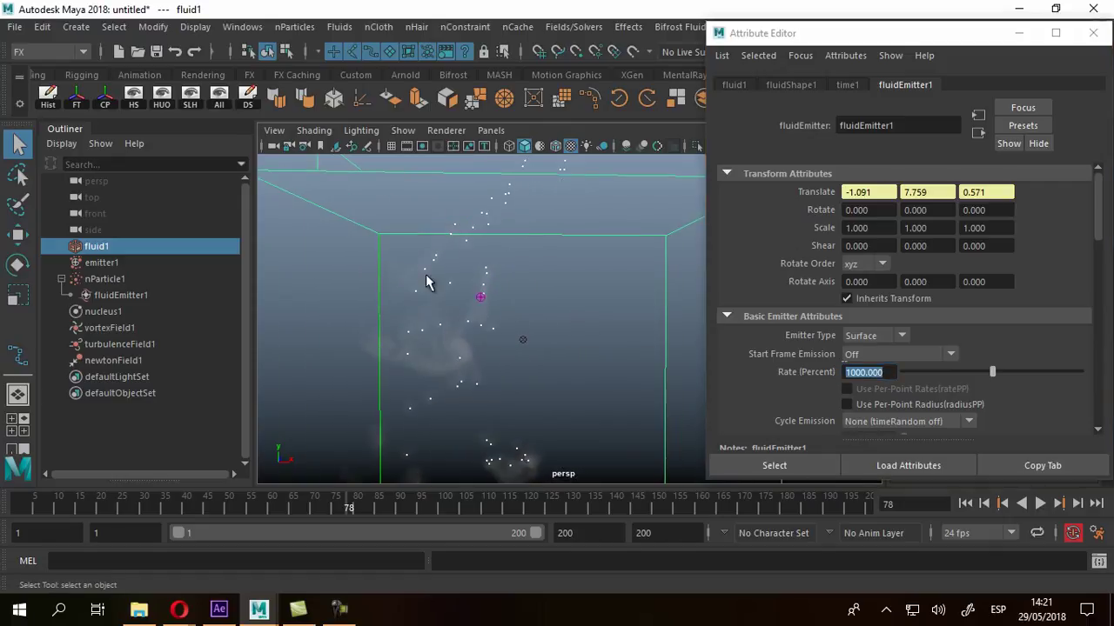
click(965, 503)
click(1040, 503)
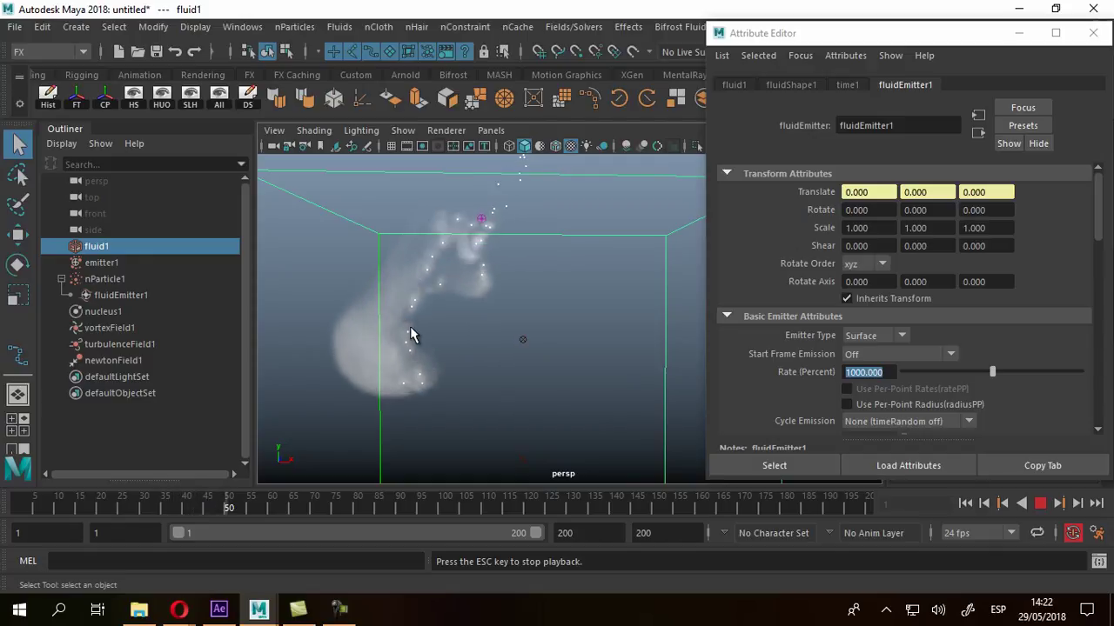
alt+drag(551, 343, 535, 385)
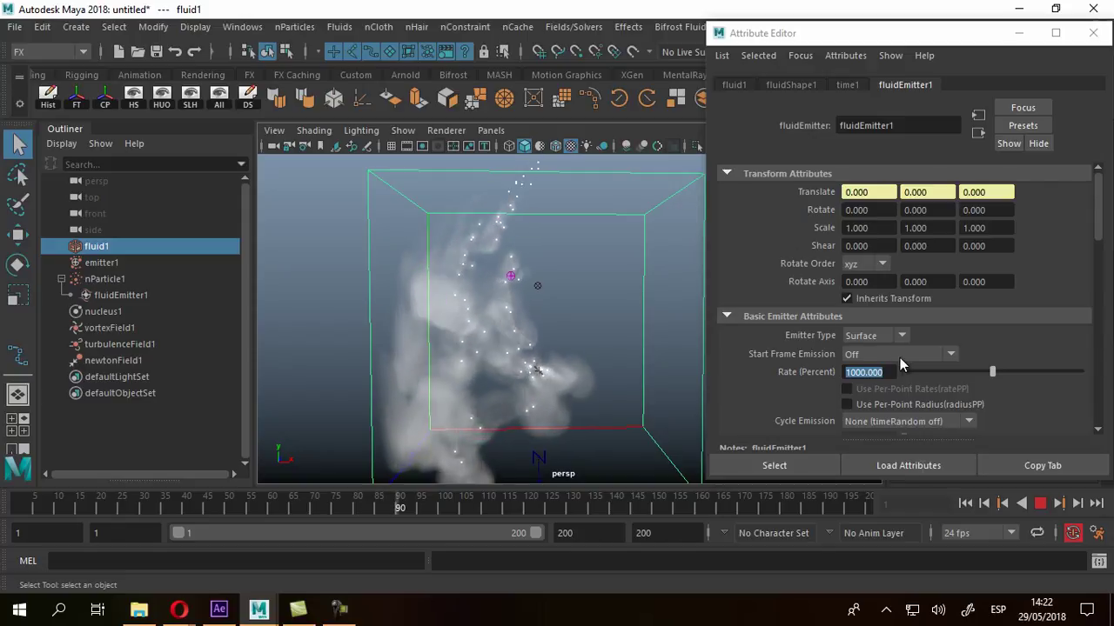
click(1040, 503)
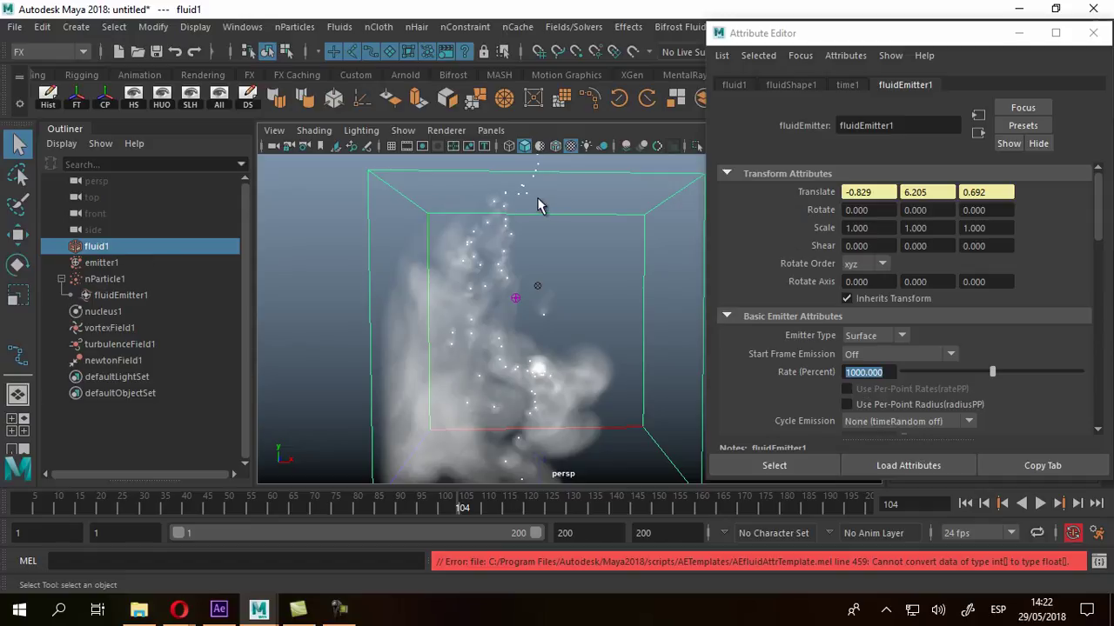
Step: Hide nParticle1 and return the timeline to frame 1
click(124, 280)
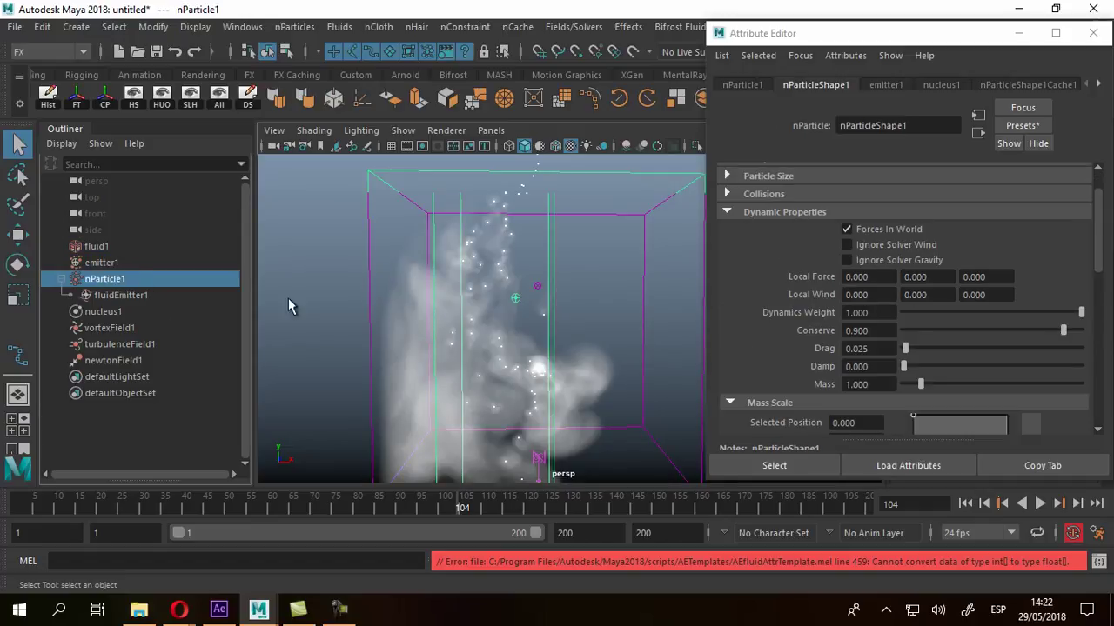
key(ctrl+h)
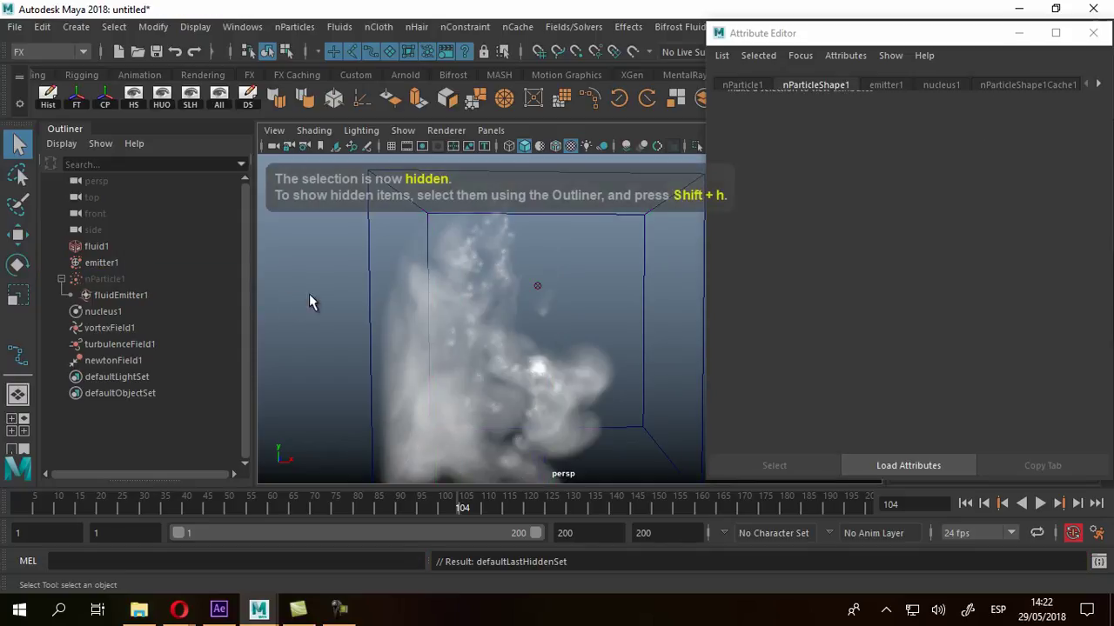
click(965, 503)
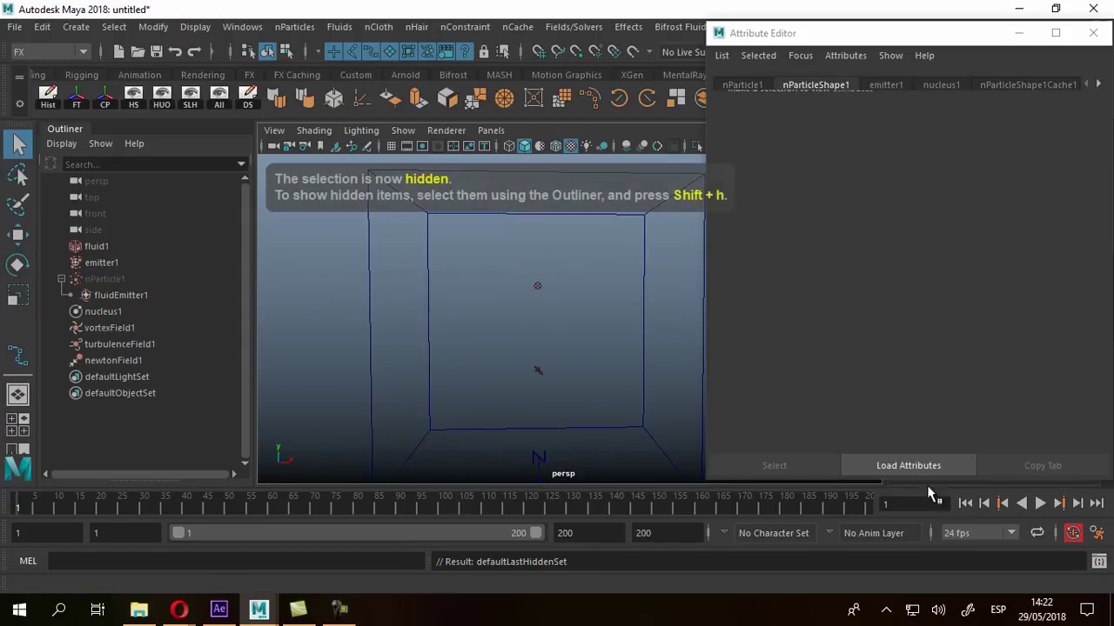
Step: Select fluid1, collapse the Outliner, and play the simulation to examine the smoke without the particles in the whole container
click(97, 248)
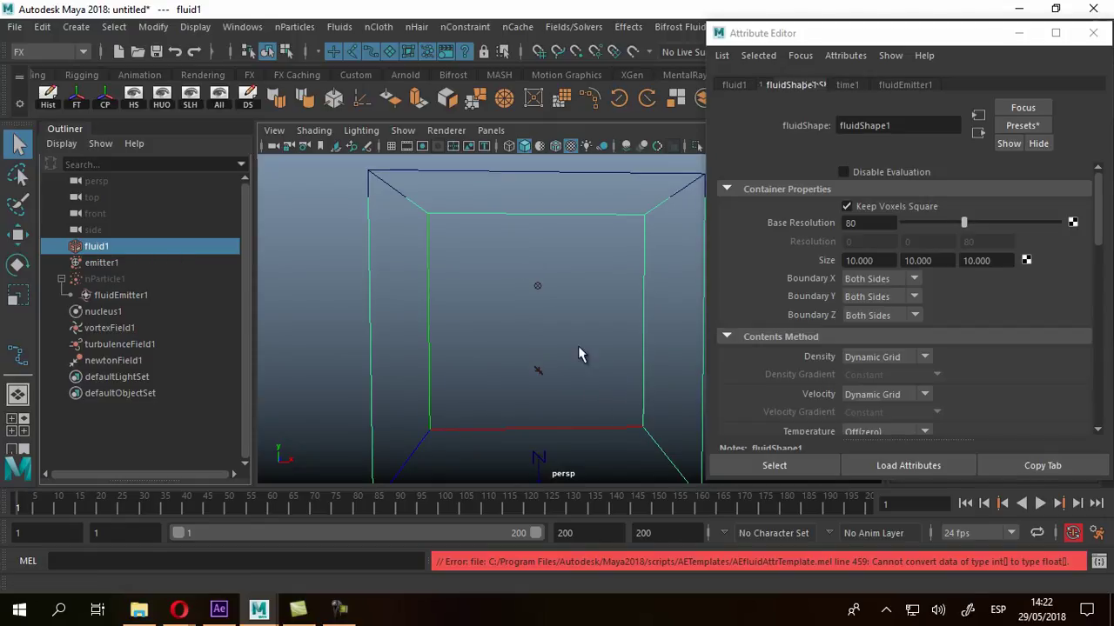
click(75, 127)
scroll(512, 306, down, 3)
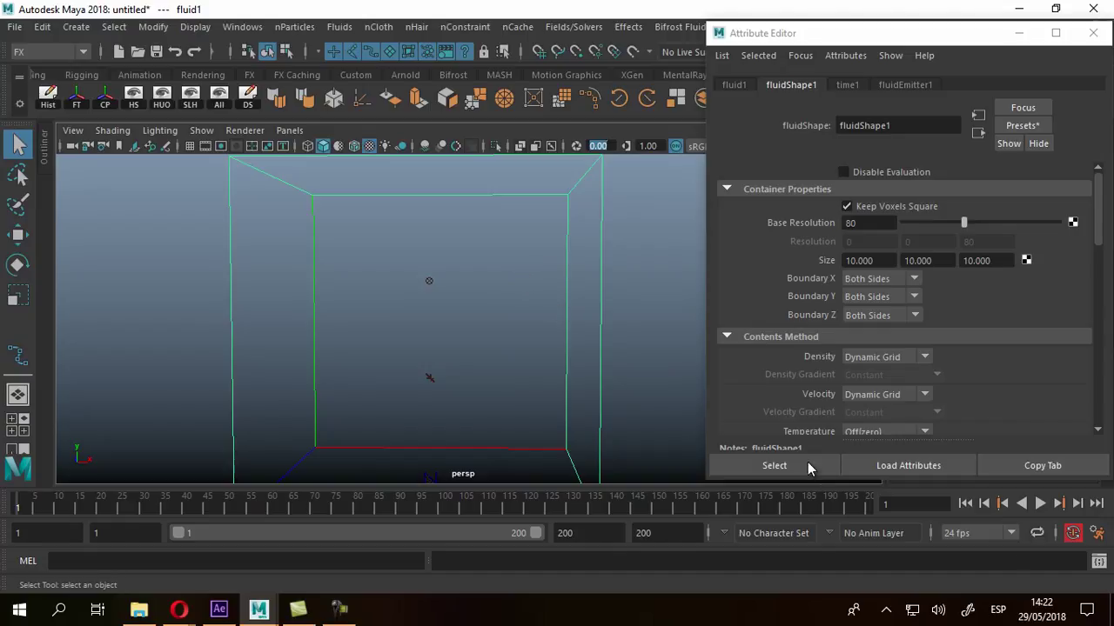
click(1037, 503)
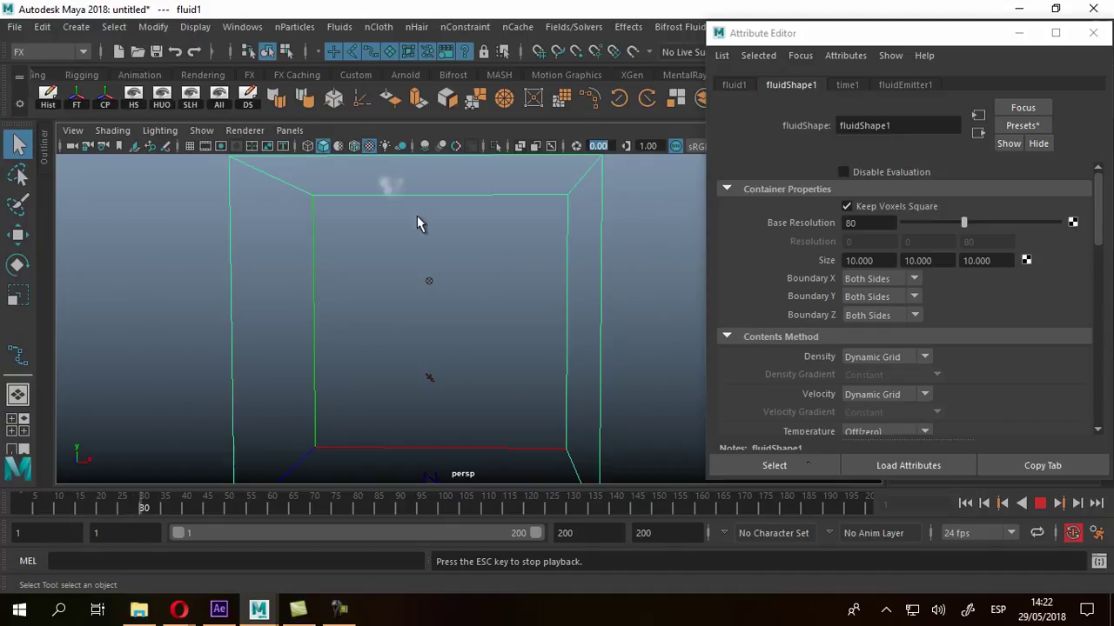
scroll(431, 234, down, 2)
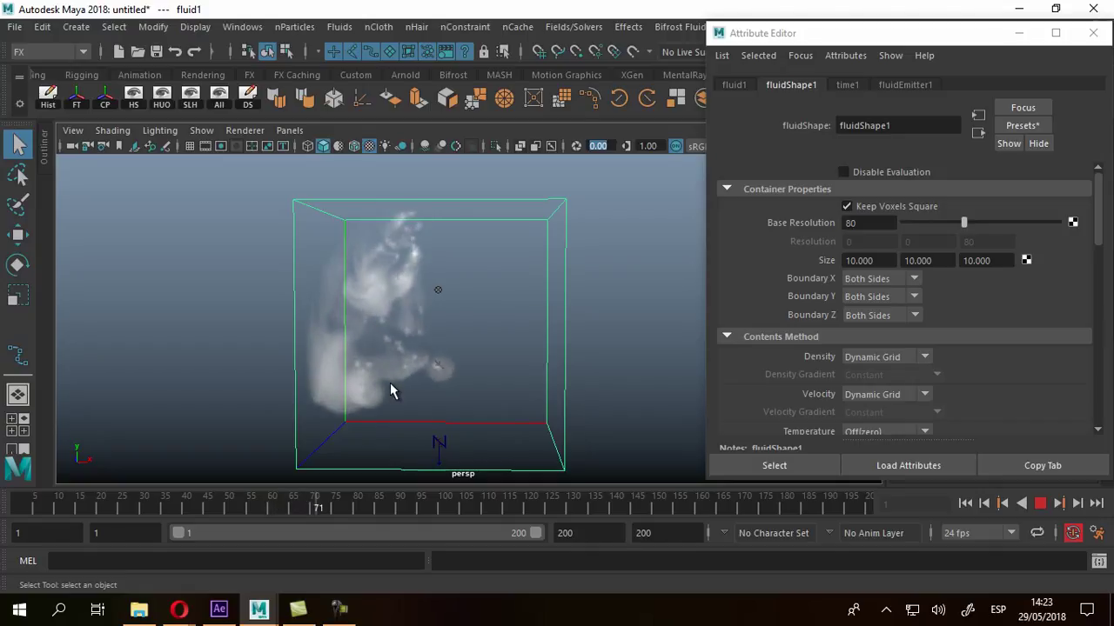
click(1040, 505)
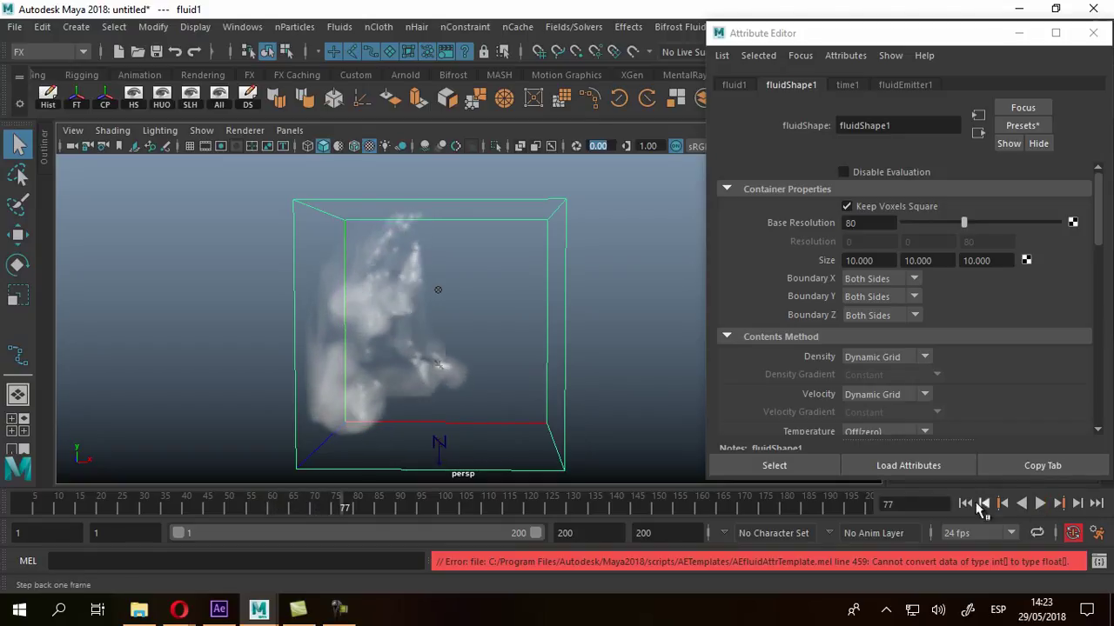
Step: Return the timeline to frame 1 and set the Base Resolution of the fluid1 container to 100
click(965, 503)
drag(541, 289, 598, 334)
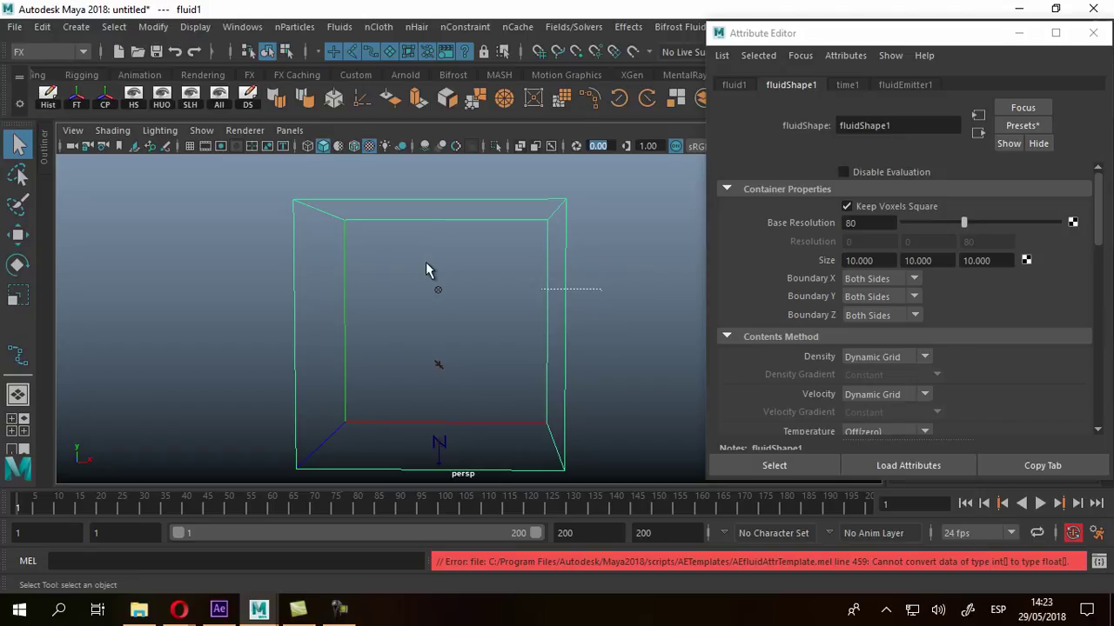
click(827, 241)
text(100)
key(Return)
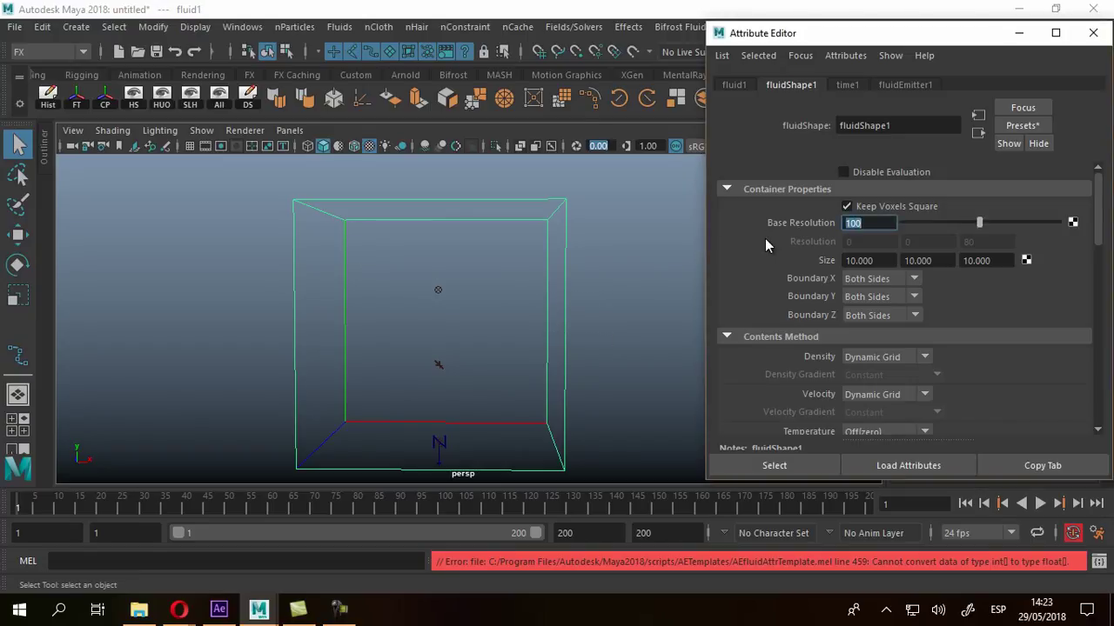
Step: Select fluidEmitter1 under nParticle1 and set its emission Rate (Percent) to 1500
scroll(905, 248, down, 3)
scroll(938, 336, down, 8)
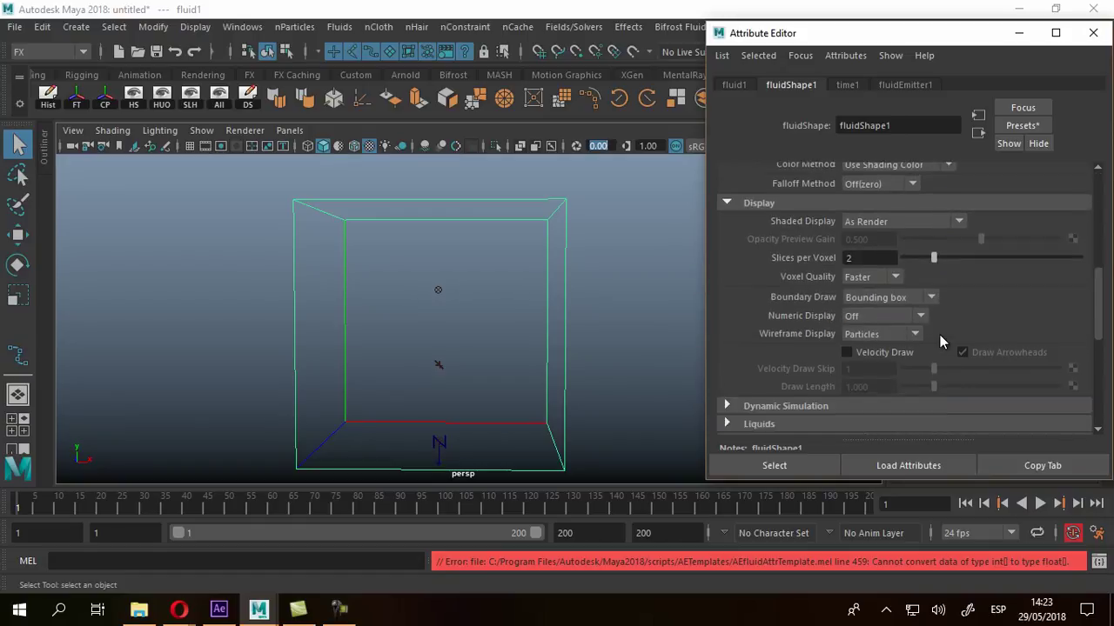
scroll(939, 340, down, 8)
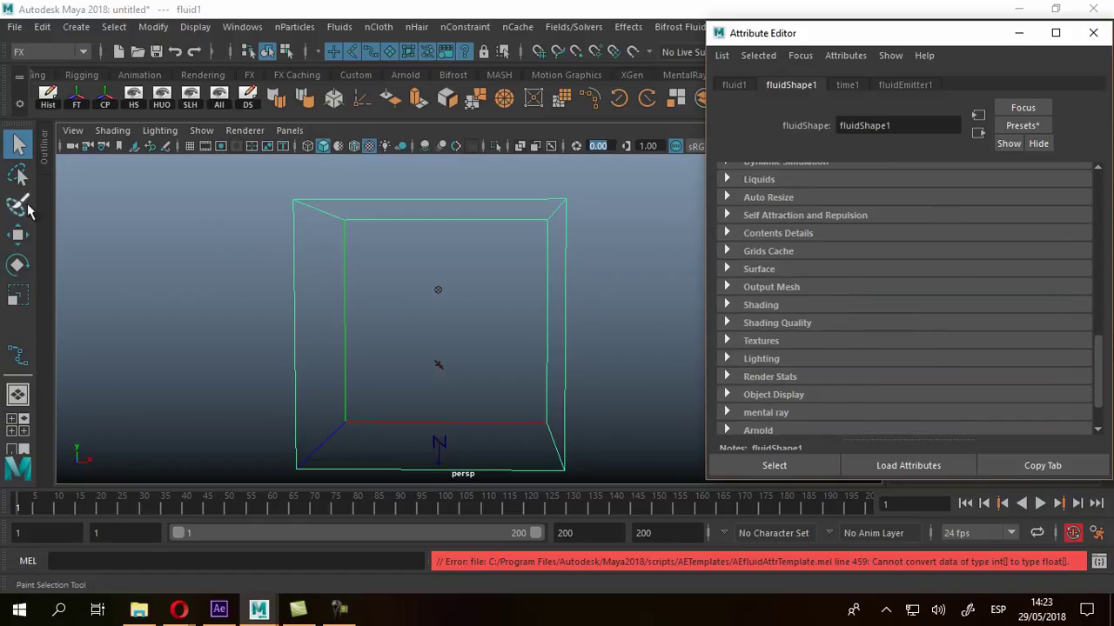
click(43, 150)
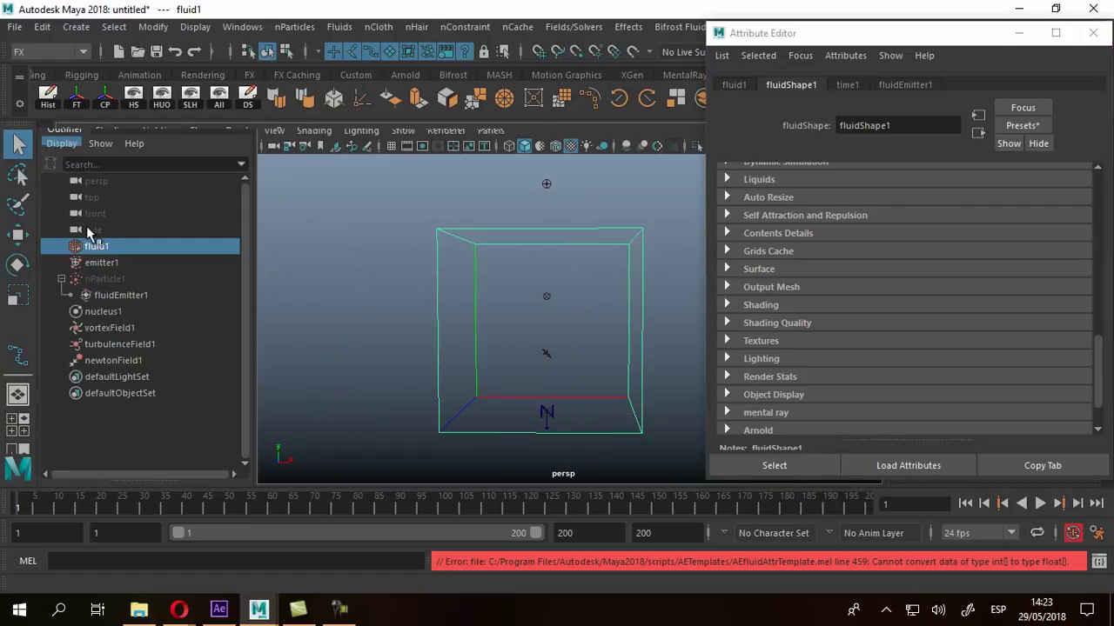
click(113, 295)
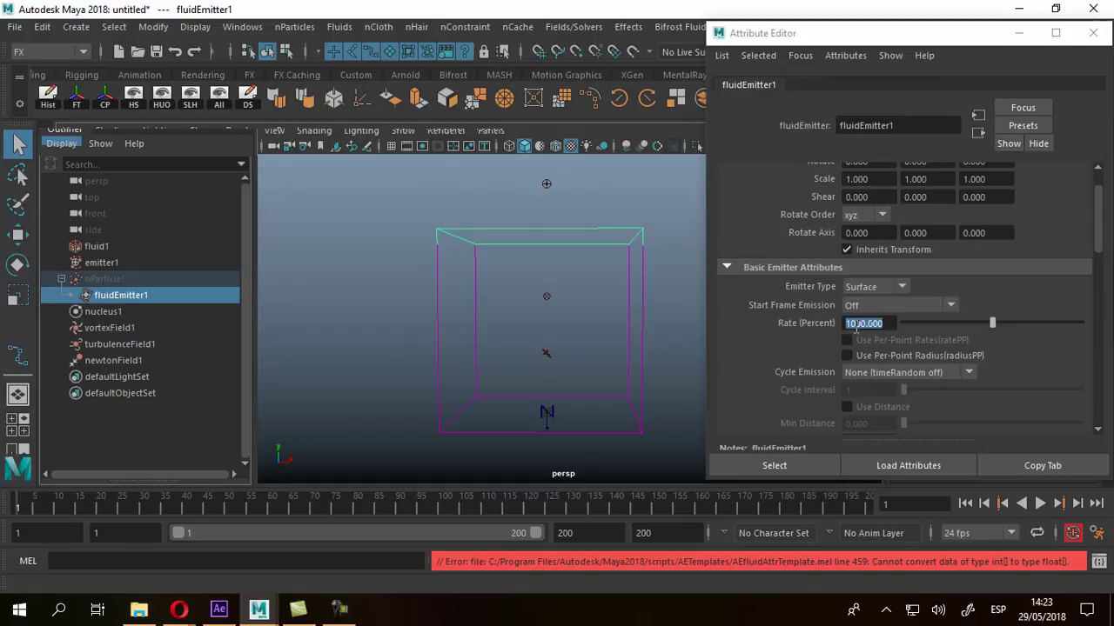
double_click(853, 324)
text(15)
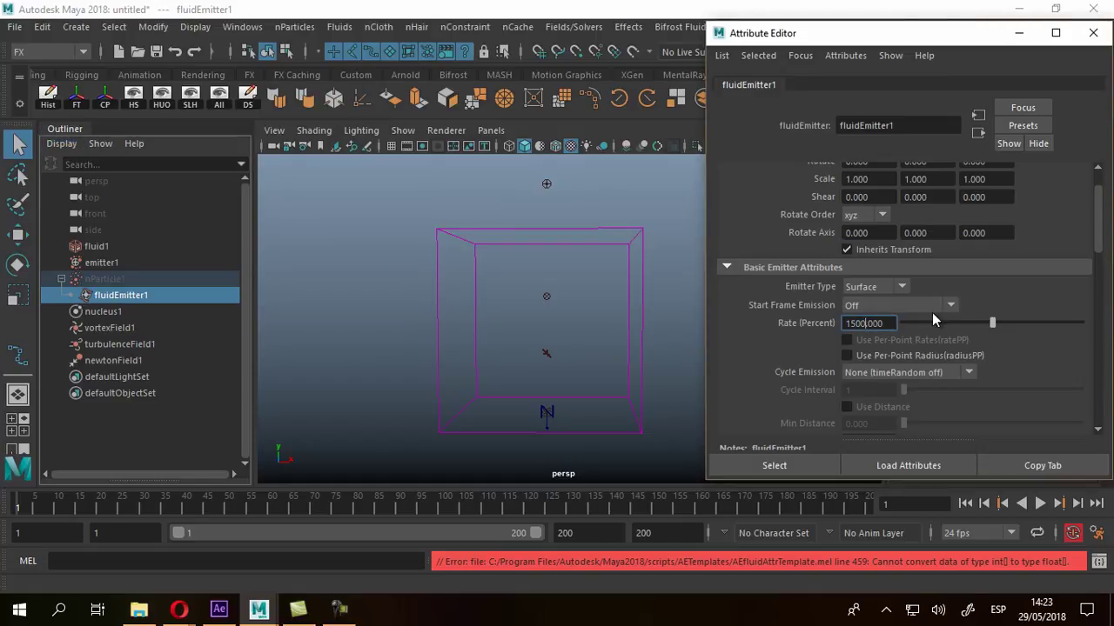
Step: Set both the Heat Method and the Fuel Method of fluidEmitter1 to No Emission
scroll(935, 313, down, 6)
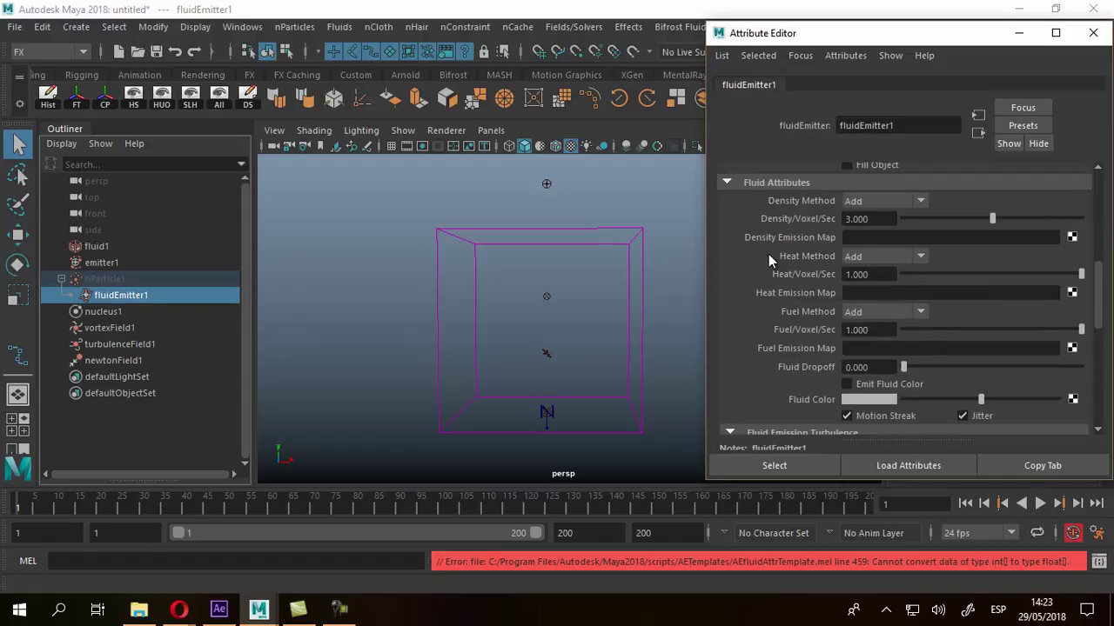
click(864, 257)
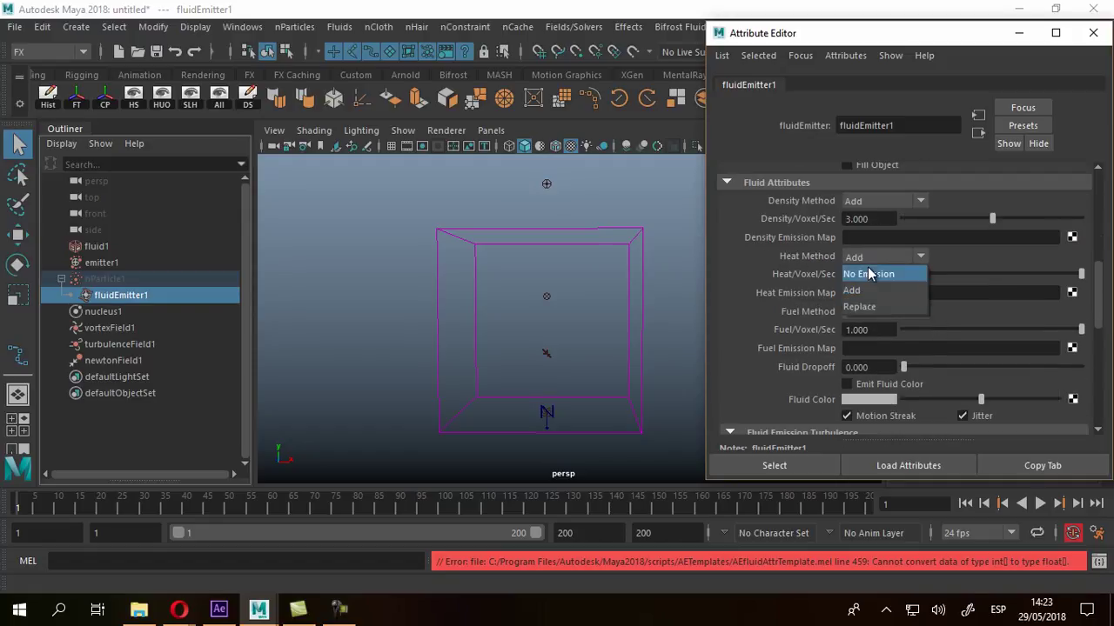
click(868, 274)
click(866, 313)
click(863, 329)
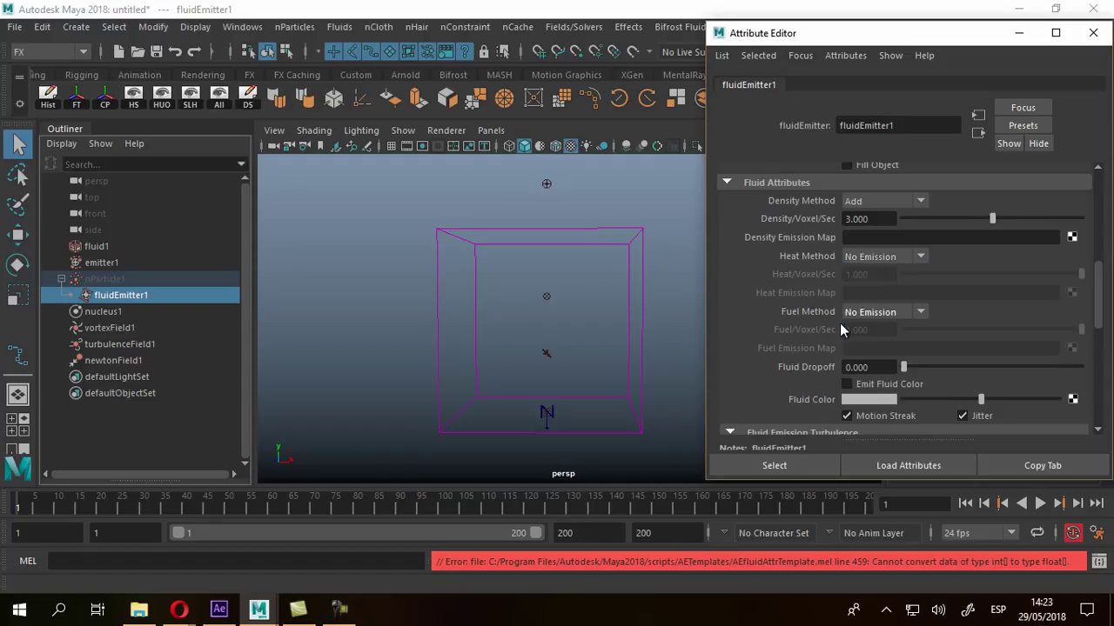
Step: Set the fluid emission Turbulence of fluidEmitter1 to 20 and its Detail Turbulence to 1
scroll(896, 342, down, 3)
scroll(894, 335, down, 2)
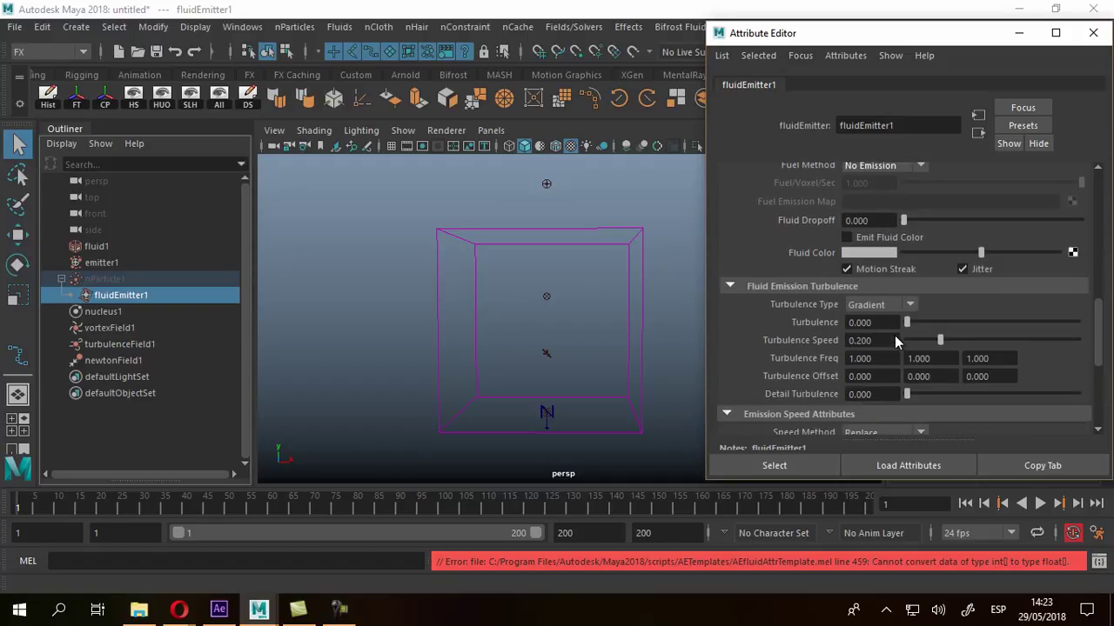
scroll(880, 294, down, 2)
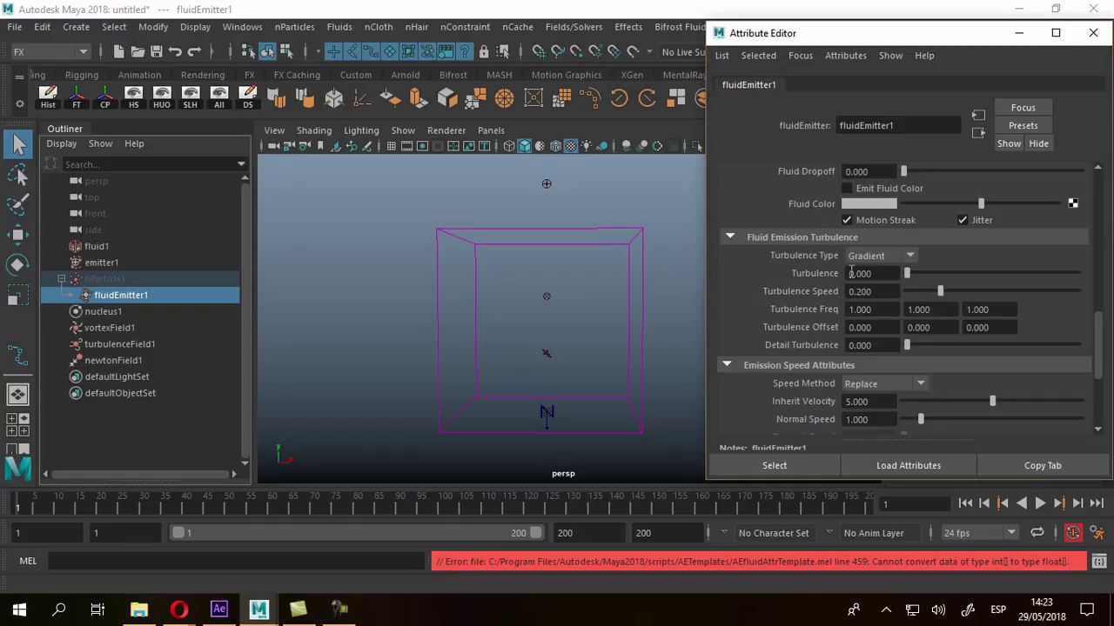
click(877, 274)
text(20)
key(Return)
click(870, 346)
text(1)
key(Return)
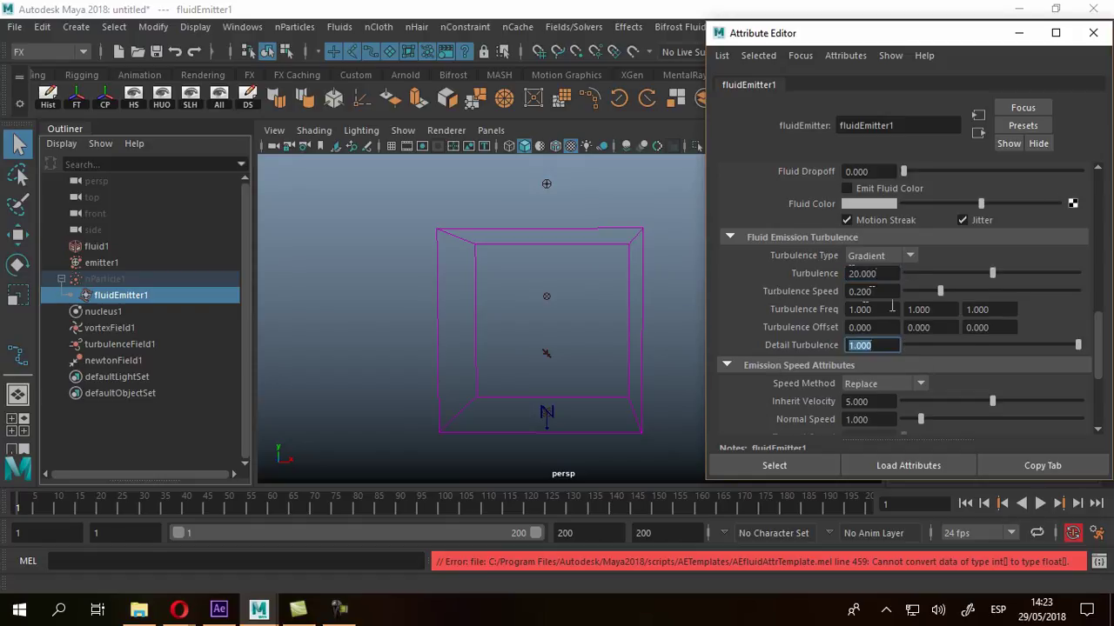
Step: Play the simulation to examine the effect of the emission turbulence on the smoke, stop playback, and inspect the smoke closely
scroll(887, 306, down, 3)
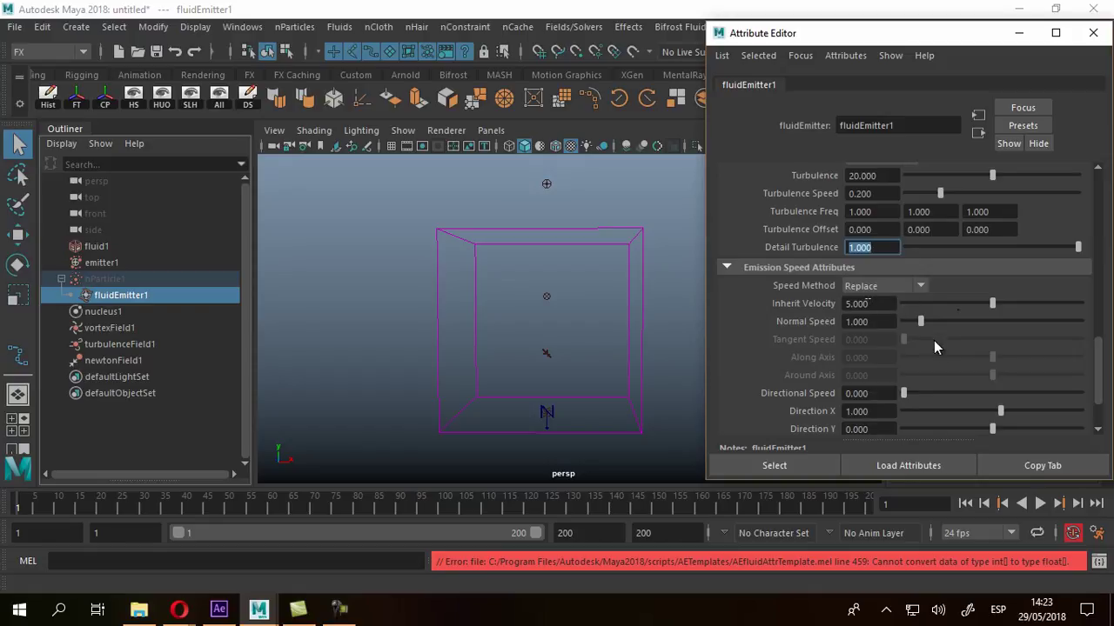
scroll(931, 348, down, 2)
scroll(937, 353, up, 3)
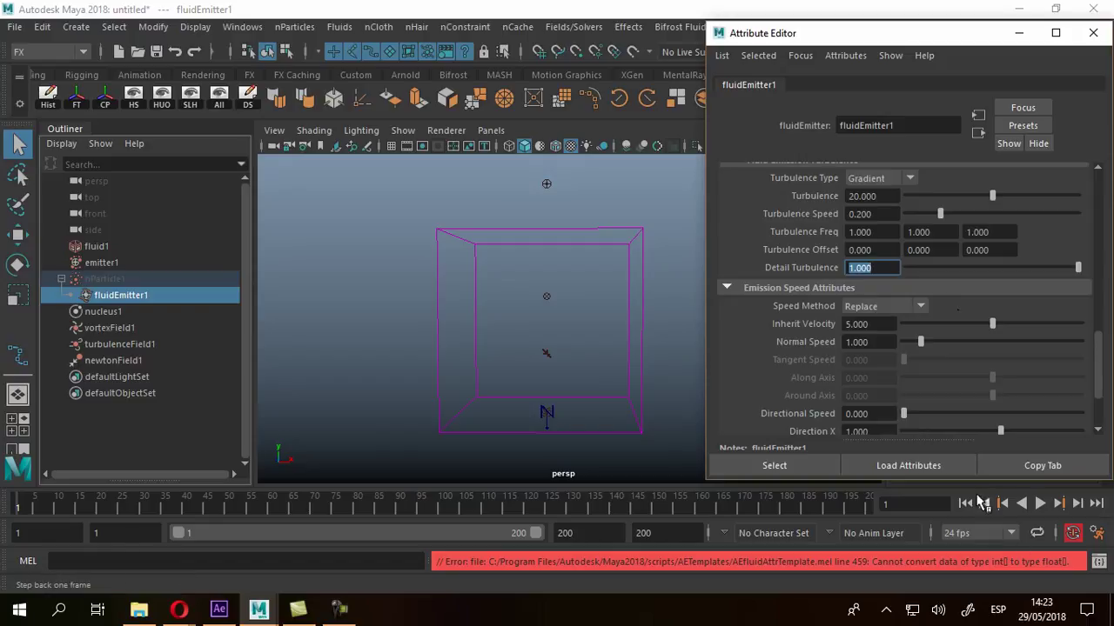
click(1039, 505)
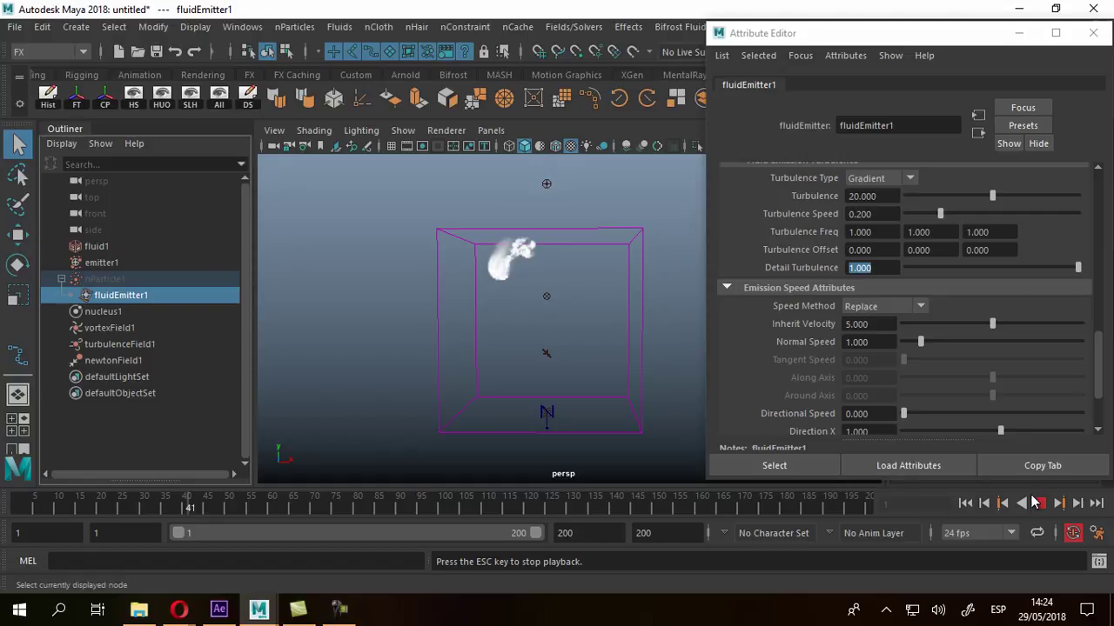
key(Escape)
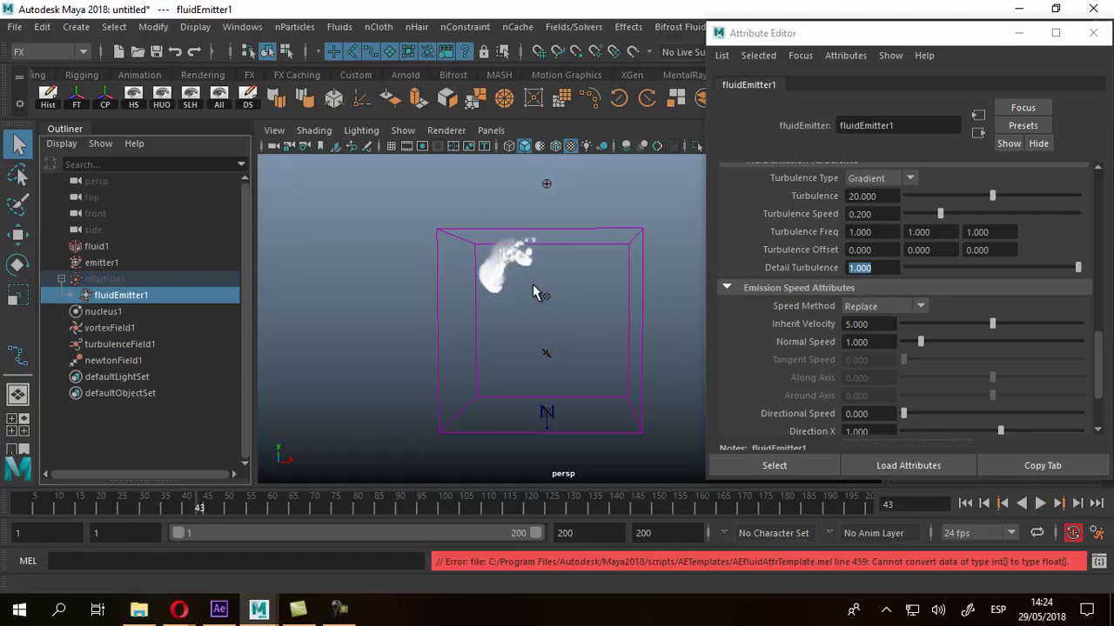
mouse_move(530, 266)
alt+mouse_down()
mouse_move(518, 249)
mouse_move(600, 281)
mouse_move(527, 251)
mouse_move(517, 268)
alt+mouse_up()
Step: Create a Maya Fluid cache for fluid1 over the time slider range, one file per frame with density only, replacing the existing cache file
click(110, 300)
click(94, 248)
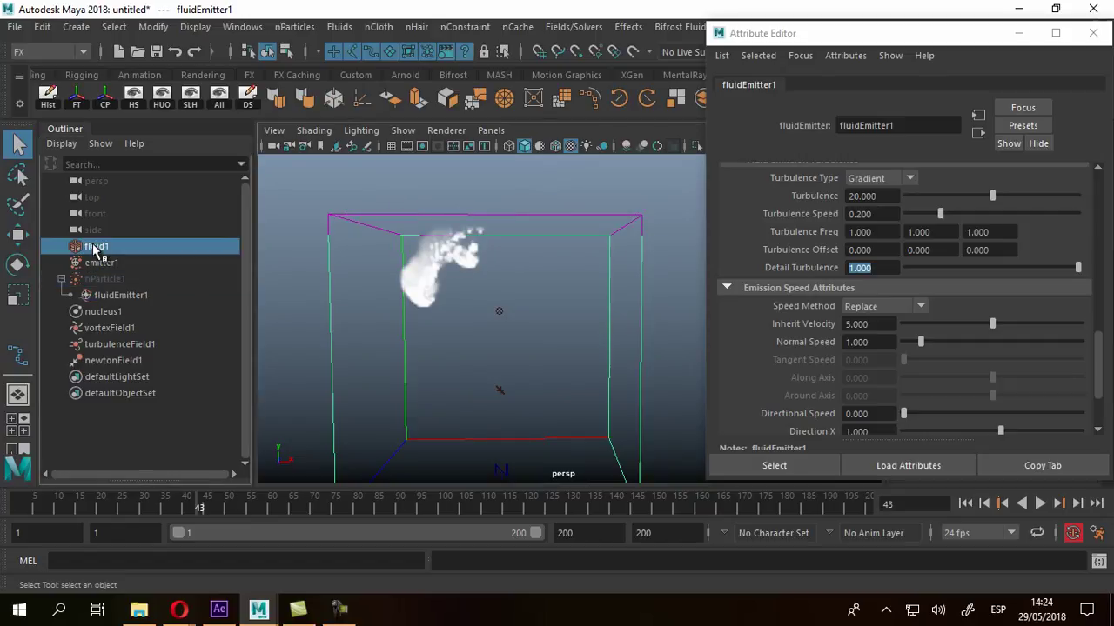
click(1093, 33)
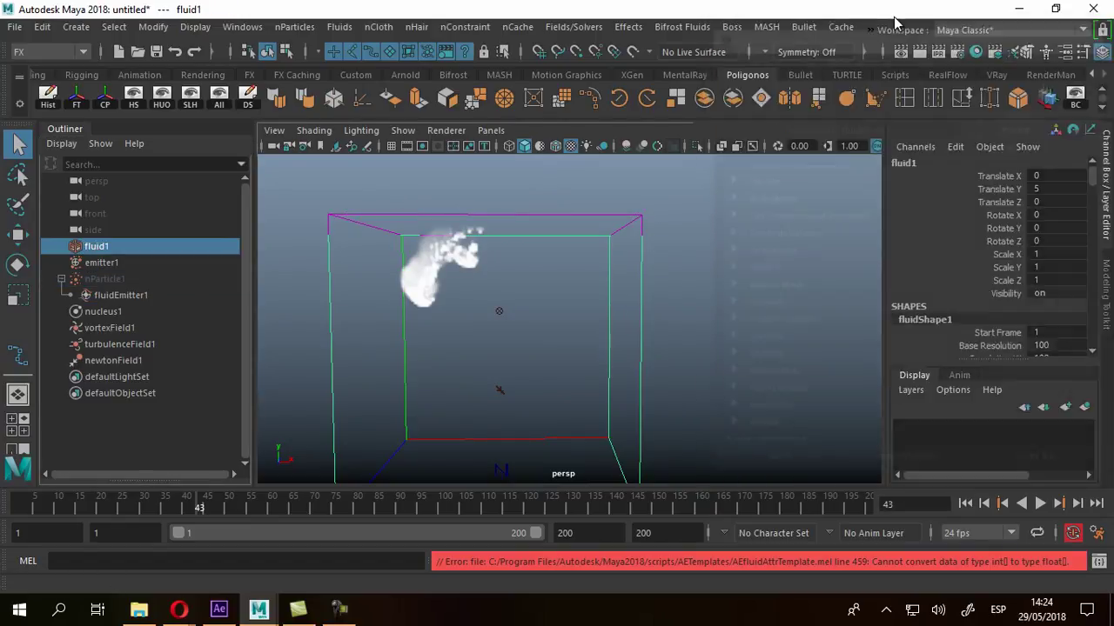
click(518, 27)
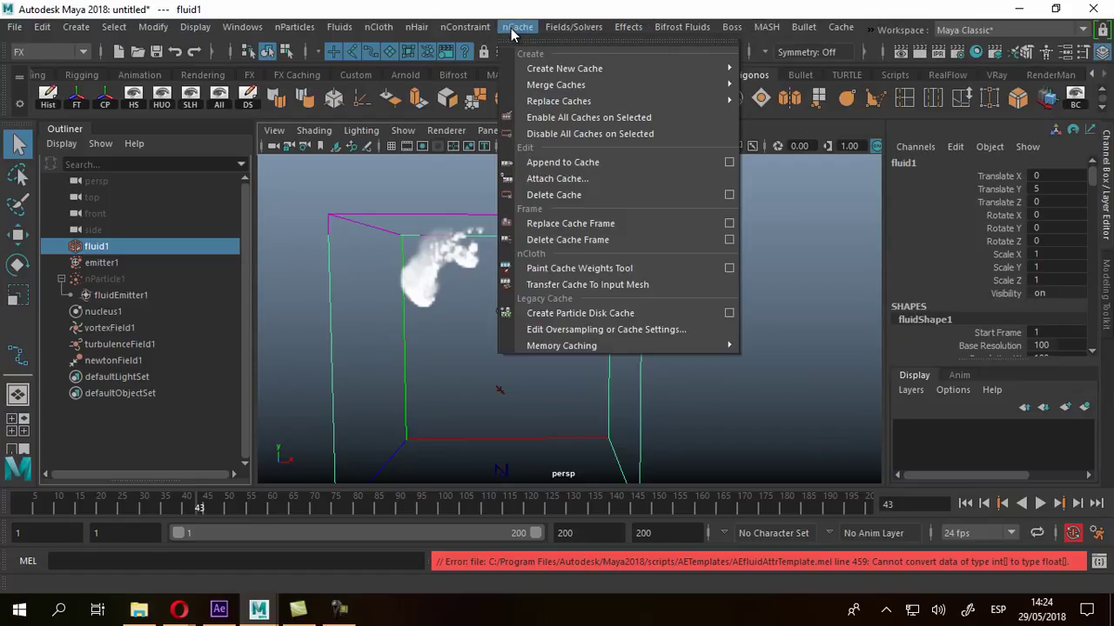
mouse_move(538, 68)
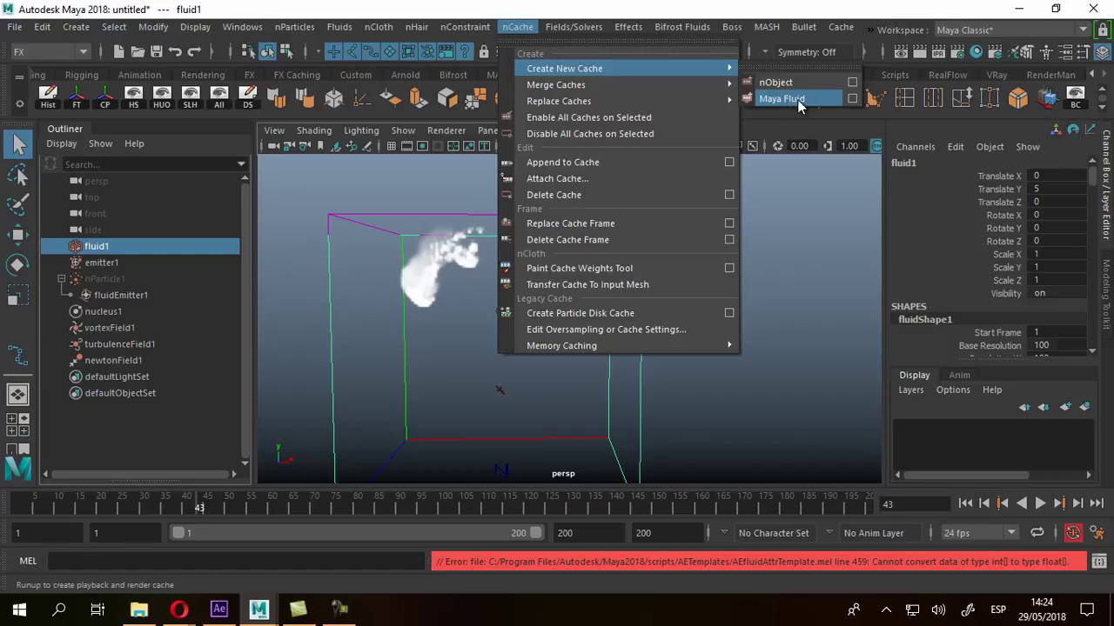
click(850, 99)
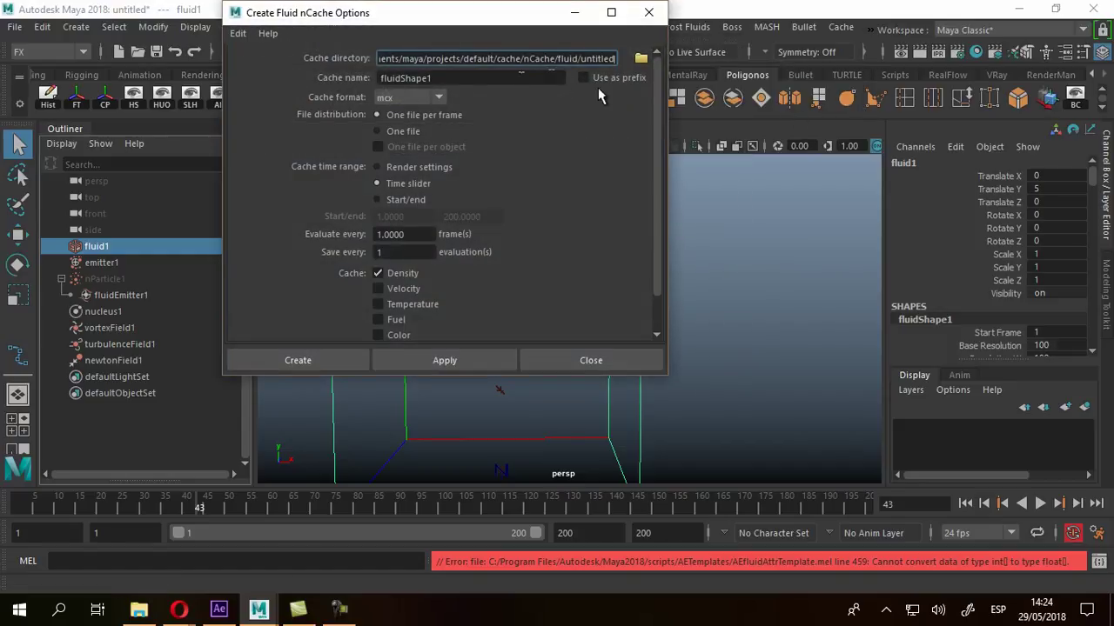
scroll(657, 155, down, 2)
drag(656, 148, 657, 176)
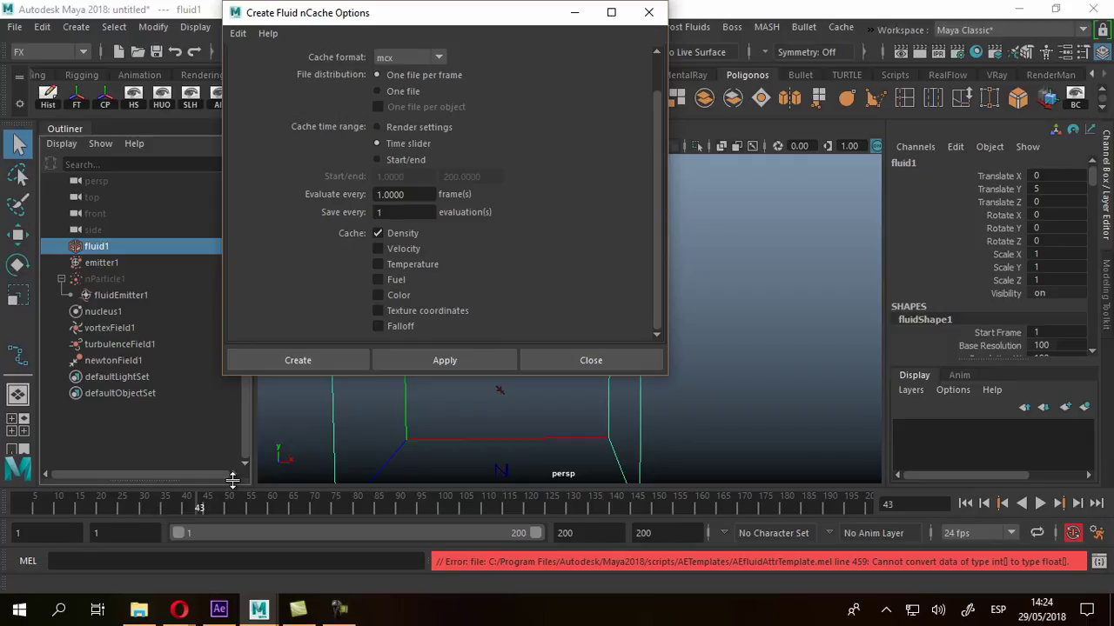
click(319, 360)
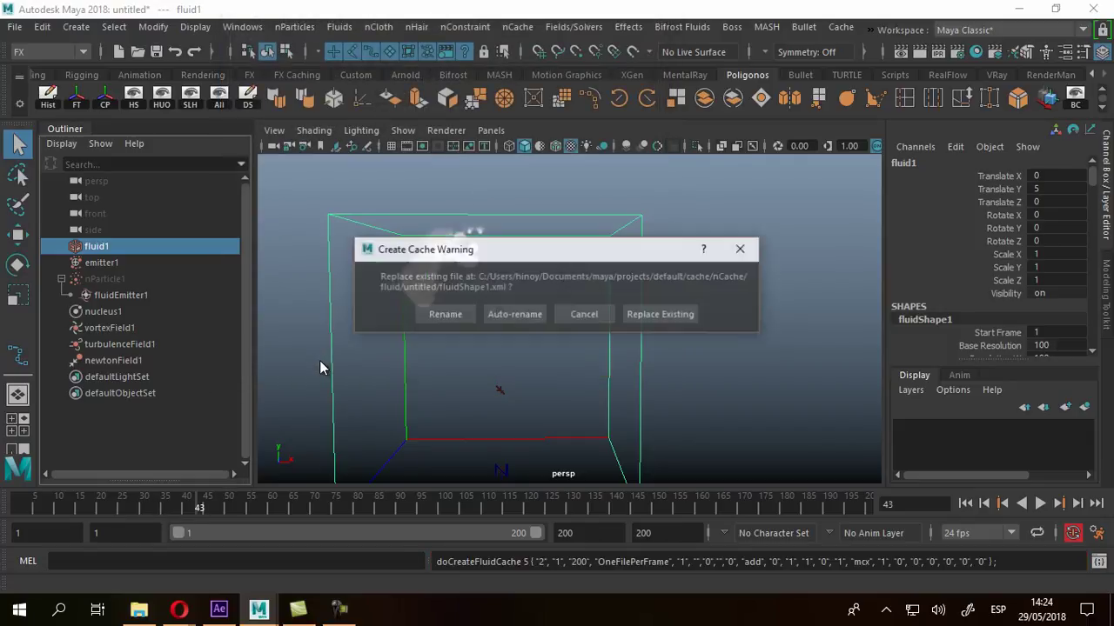
click(661, 316)
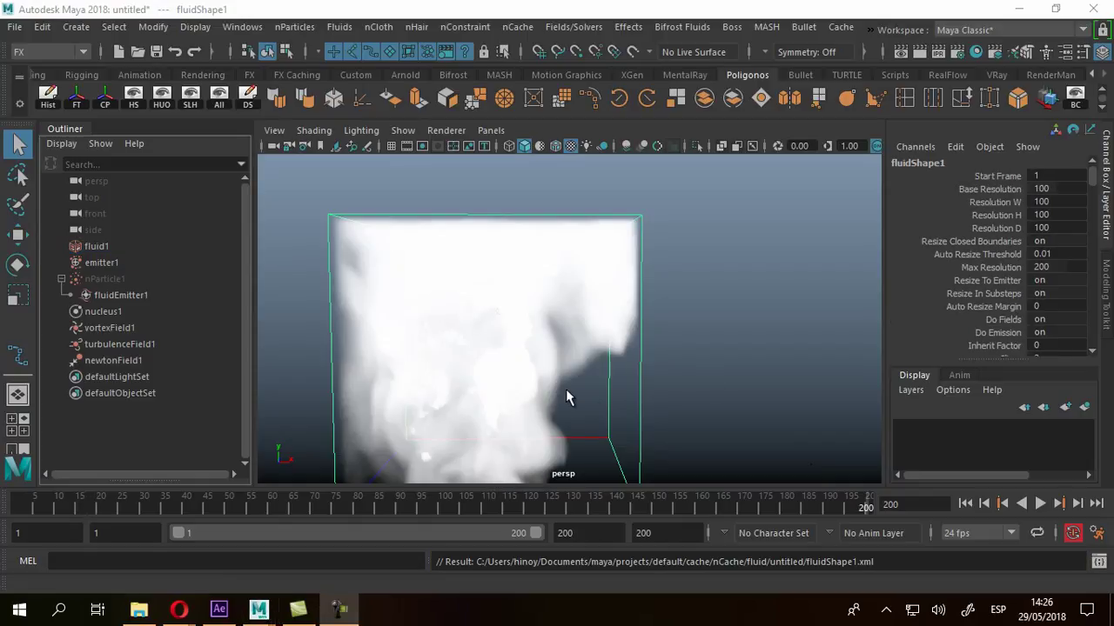
Step: Collapse the Outliner, frame the fluid container, and play the cached simulation from frame 1
alt+drag(565, 398, 593, 314)
click(66, 129)
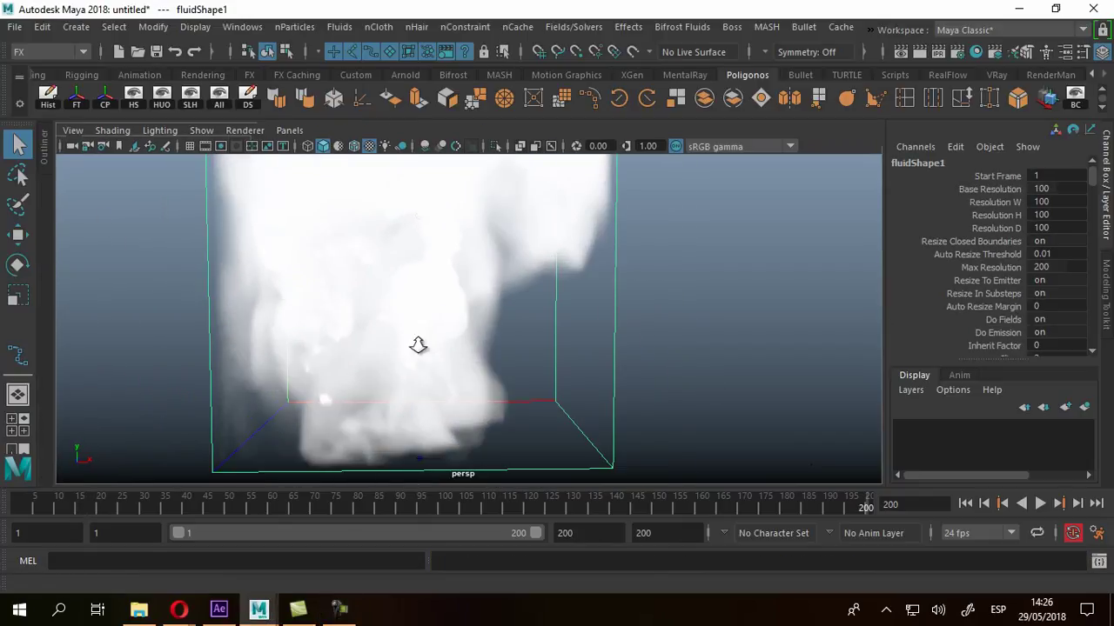
key(f)
click(965, 503)
click(1042, 504)
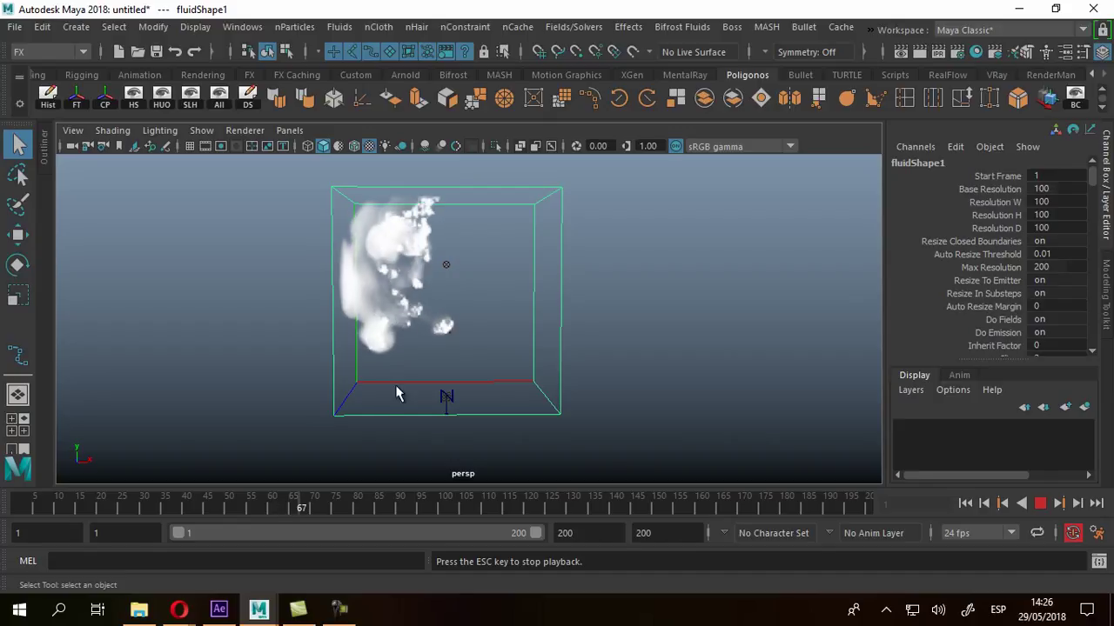
Step: Examine the cached smoke from several angles and distances during playback, and stop the playback
alt+right_drag(385, 303, 430, 310)
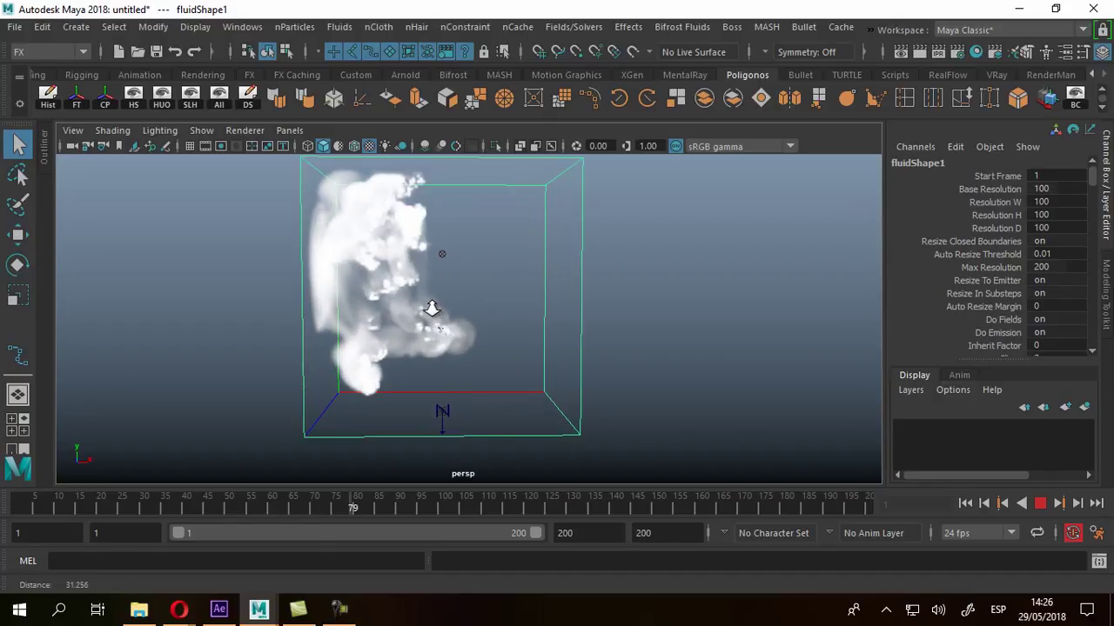
alt+middle_drag(458, 290, 448, 314)
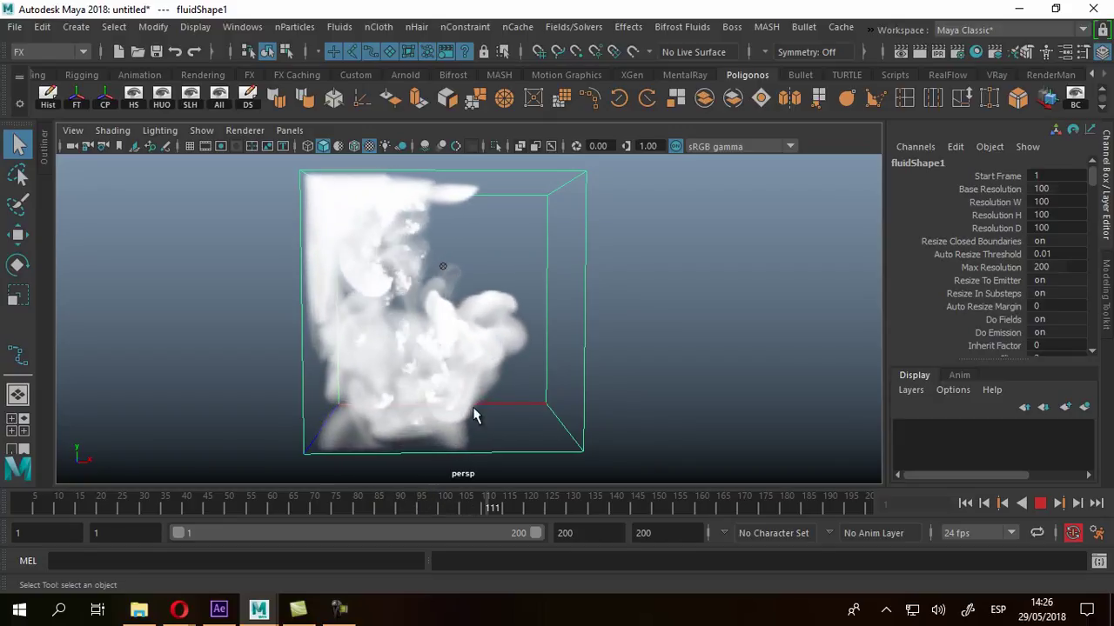
alt+drag(615, 321, 414, 346)
alt+drag(641, 356, 428, 374)
scroll(496, 373, up, 3)
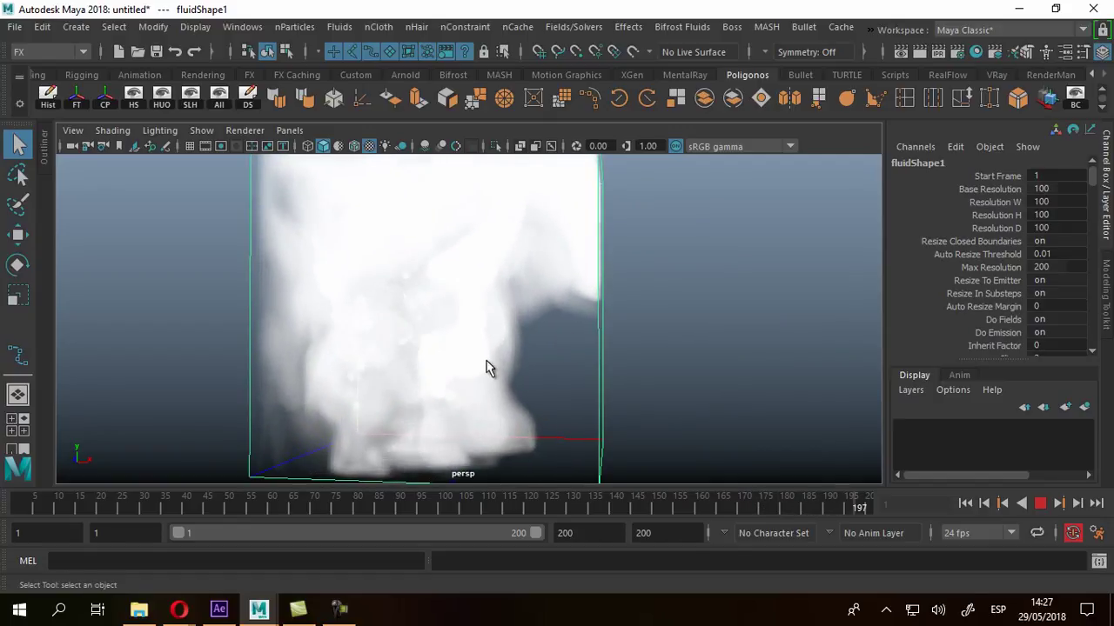
alt+drag(507, 366, 542, 369)
scroll(527, 299, down, 2)
mouse_move(462, 283)
alt+mouse_down()
mouse_move(636, 284)
mouse_move(489, 290)
mouse_move(447, 281)
alt+mouse_up()
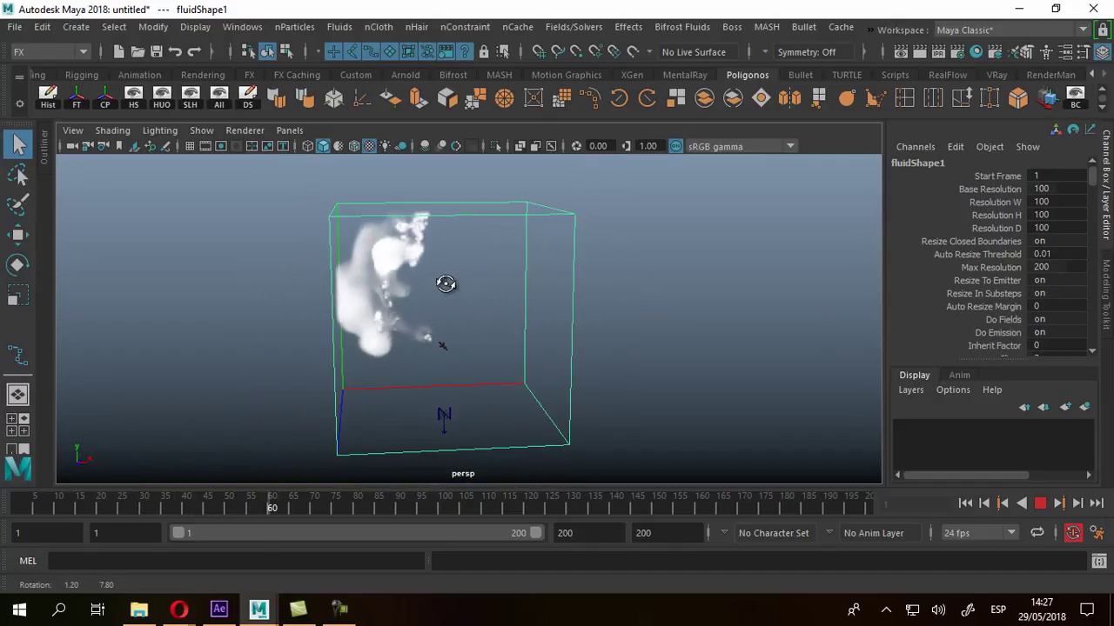
click(1042, 503)
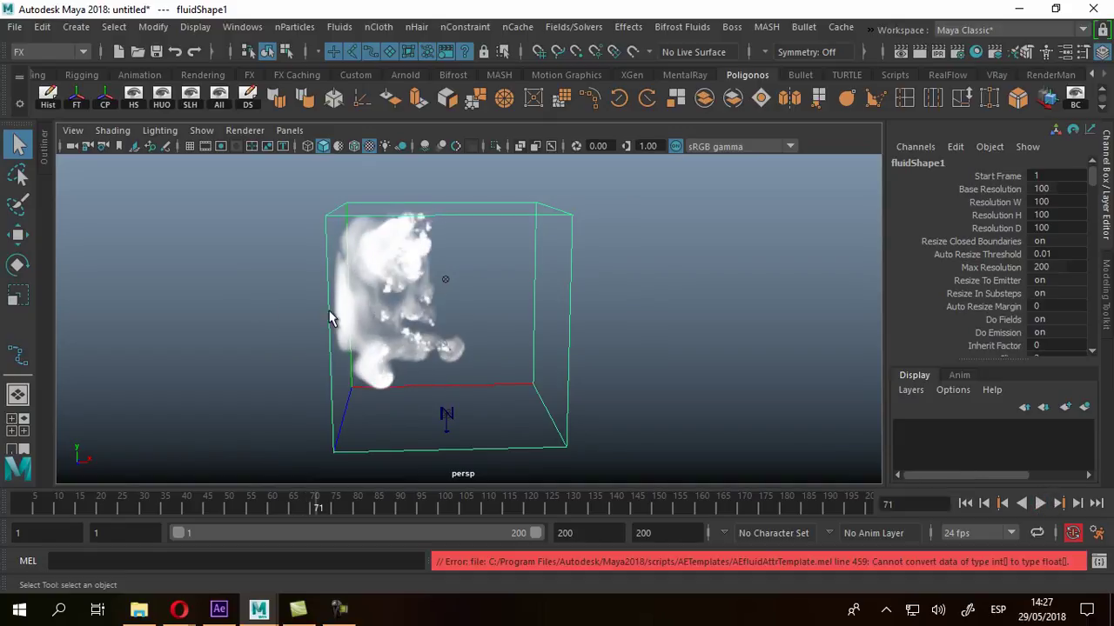
Step: Expand the Outliner, unhide nParticle1, and frame the particles in the view
click(43, 149)
click(103, 278)
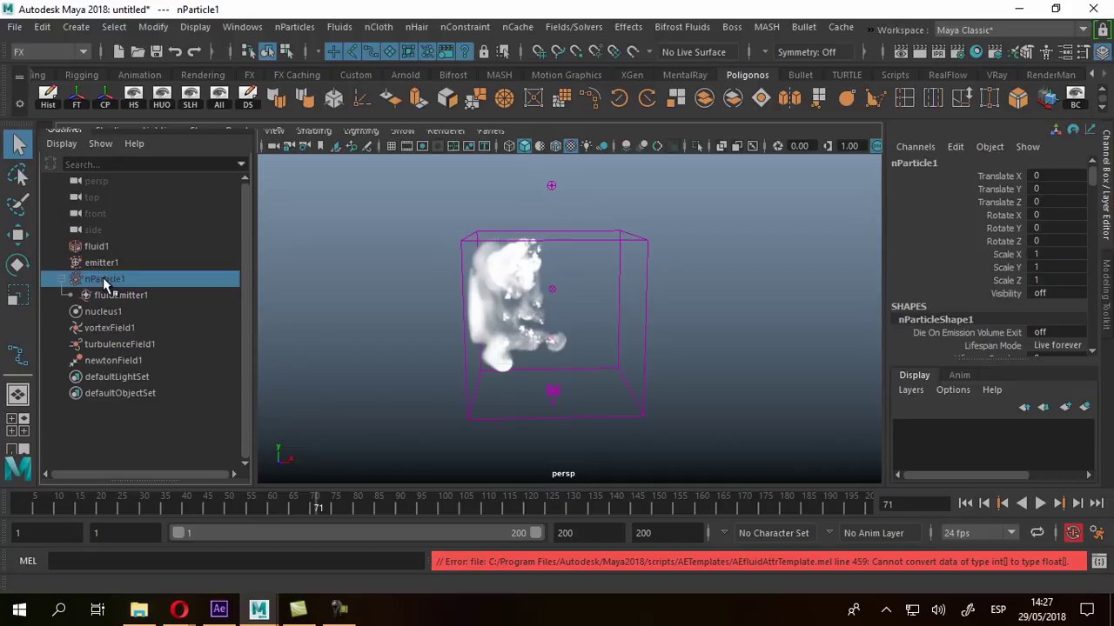
key(shift+h)
key(f)
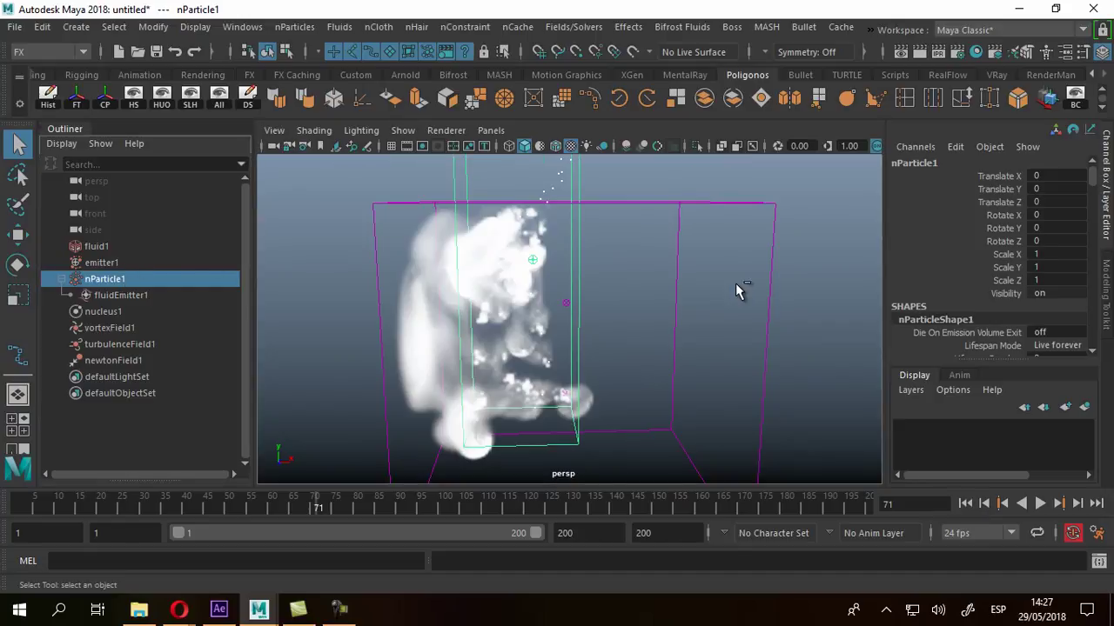
Step: Set the particle Radius of nParticleShape1 to about 1.111 in its Particle Size attributes
key(ctrl+a)
scroll(913, 254, up, 1)
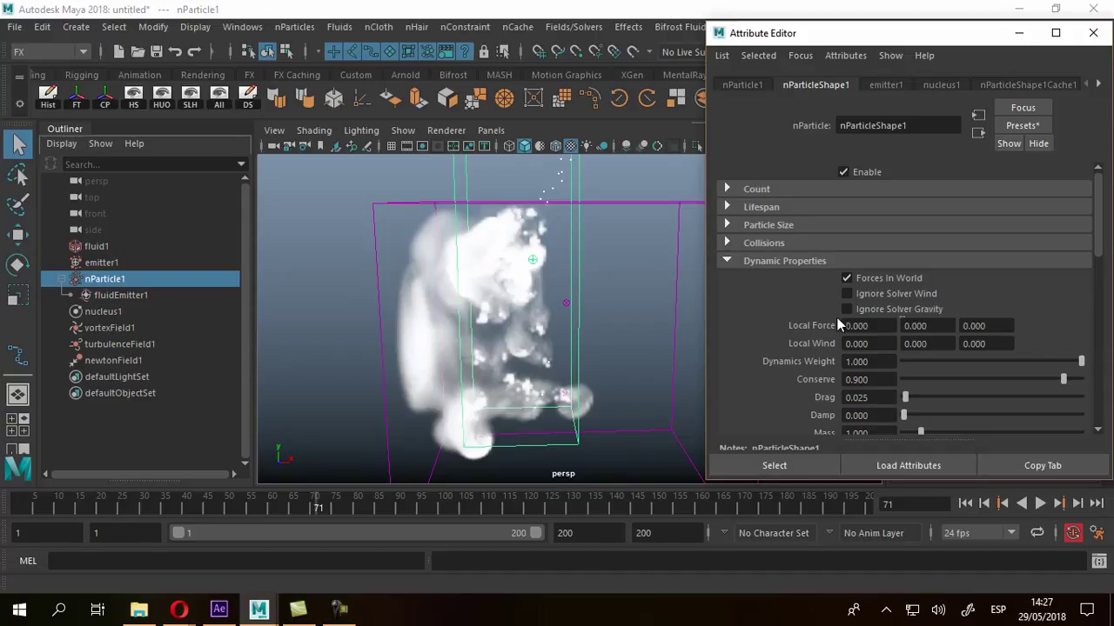
scroll(817, 300, down, 3)
scroll(851, 328, up, 3)
click(764, 224)
drag(905, 244, 914, 246)
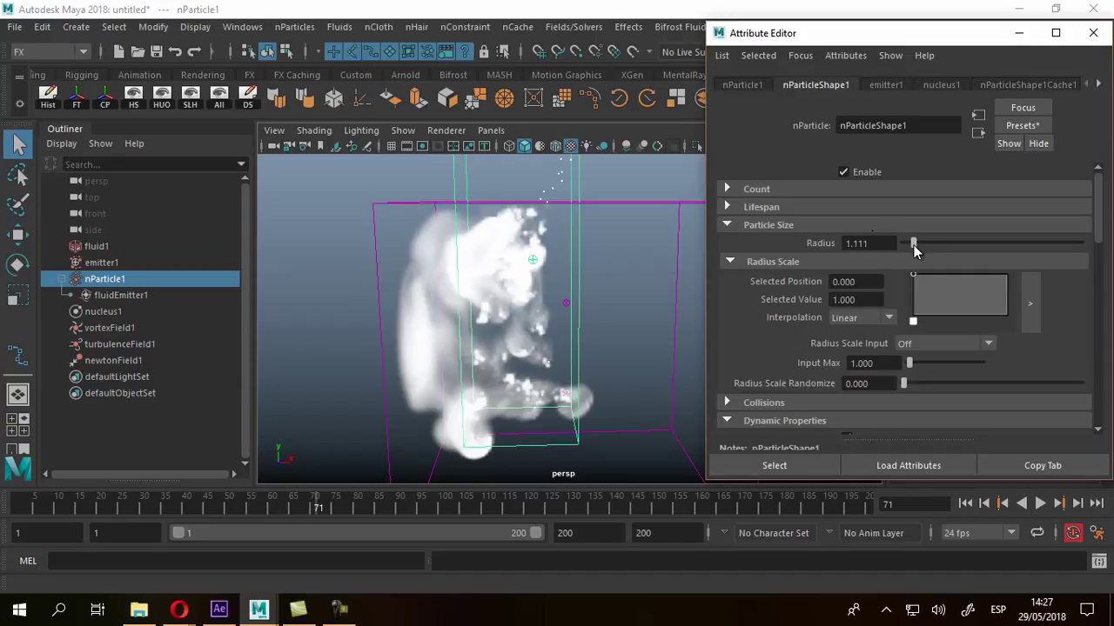
scroll(922, 348, down, 2)
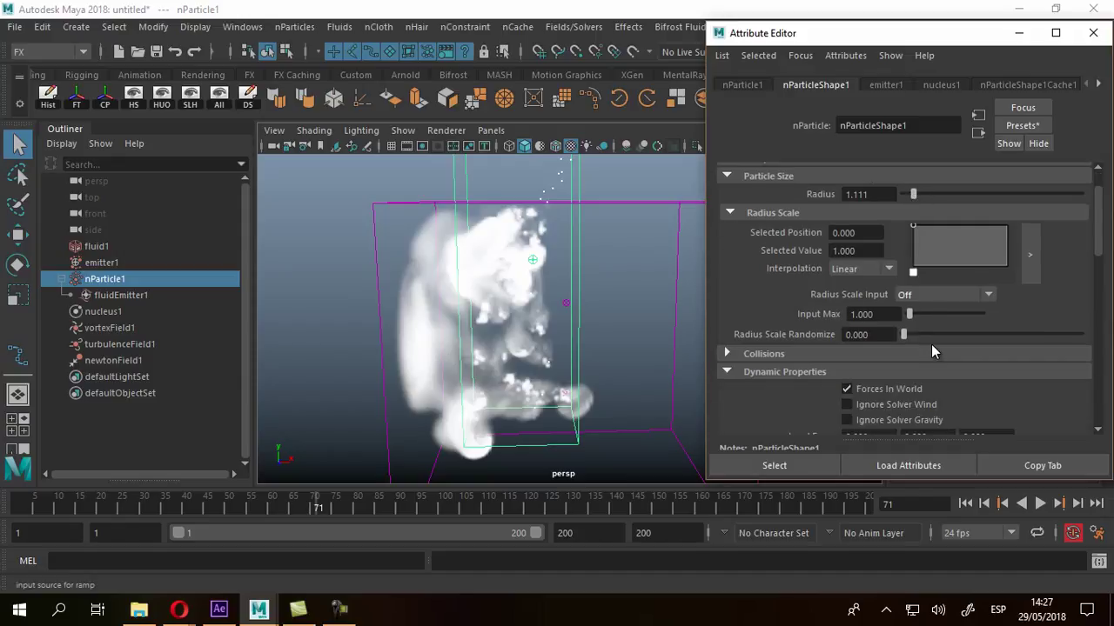
Step: Set the Particle Render Type of nParticleShape1 to Spheres in its Shading attributes
scroll(868, 337, up, 2)
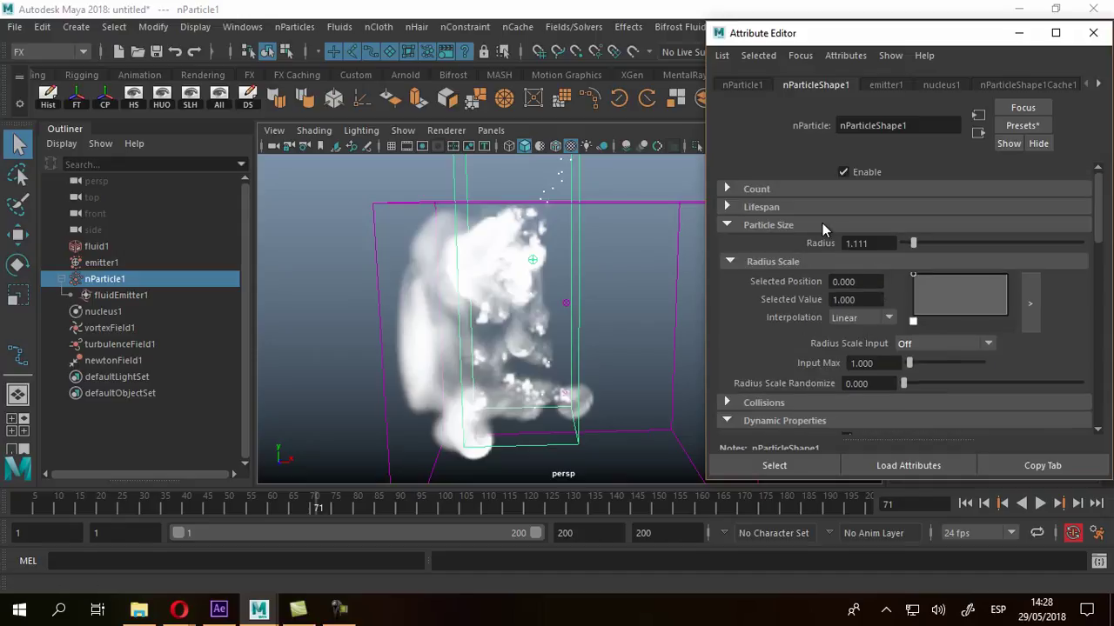
scroll(850, 287, down, 4)
scroll(850, 287, down, 3)
scroll(850, 287, up, 2)
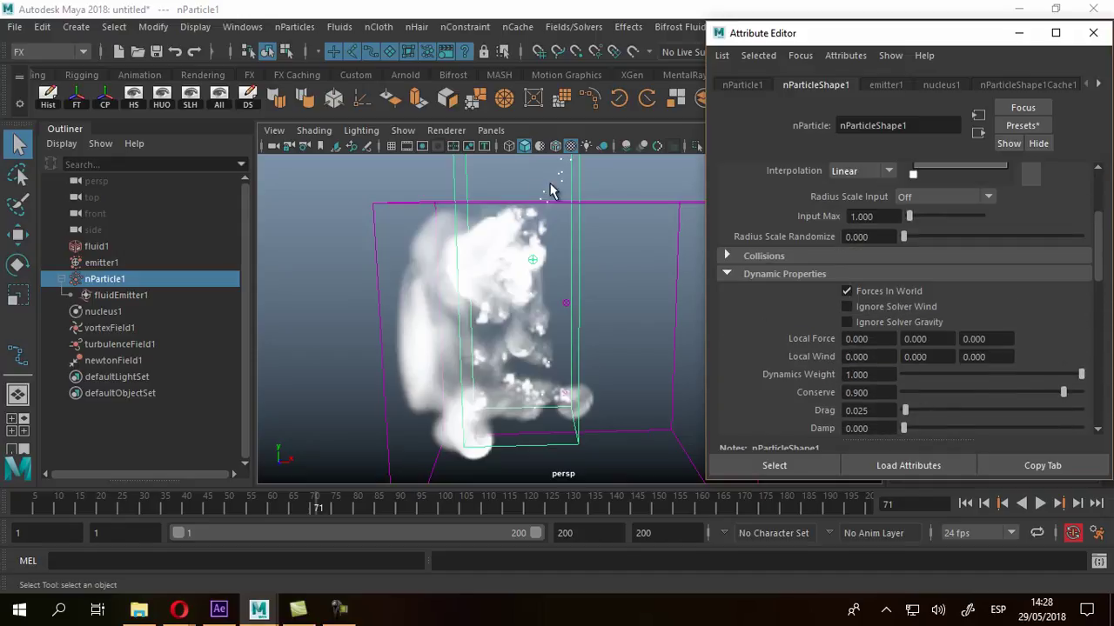
alt+middle_drag(535, 216, 452, 295)
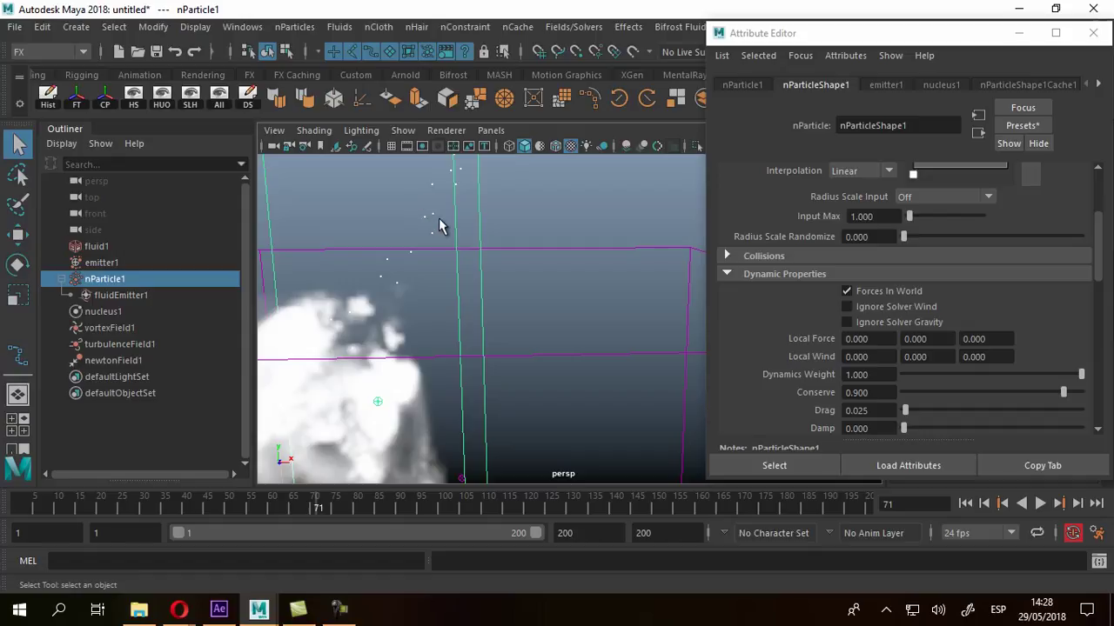
scroll(863, 383, down, 6)
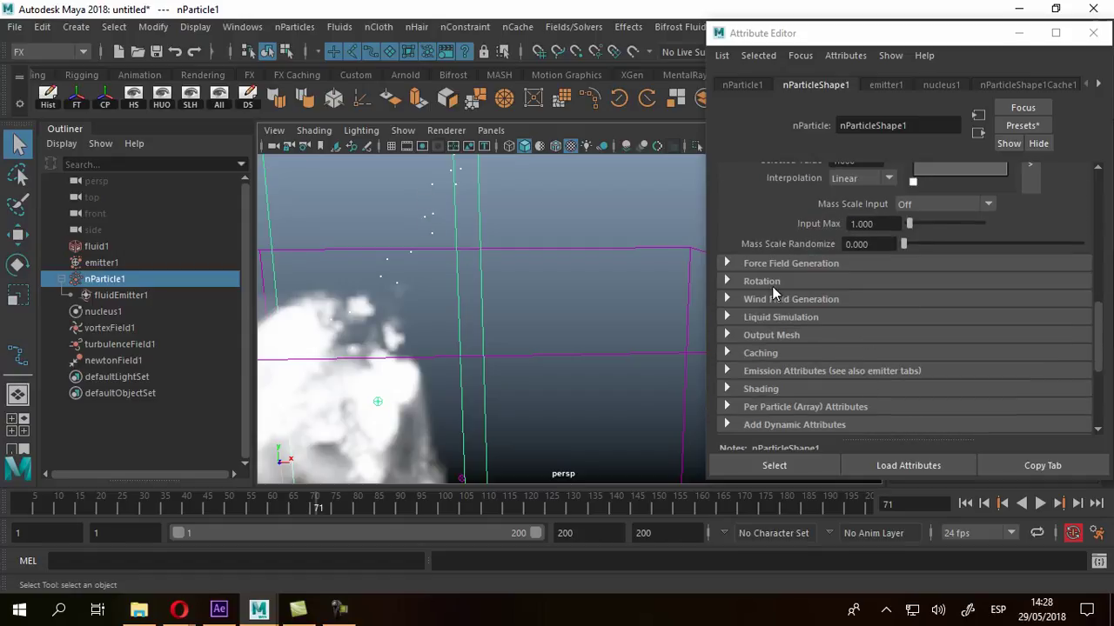
click(761, 389)
scroll(897, 378, down, 3)
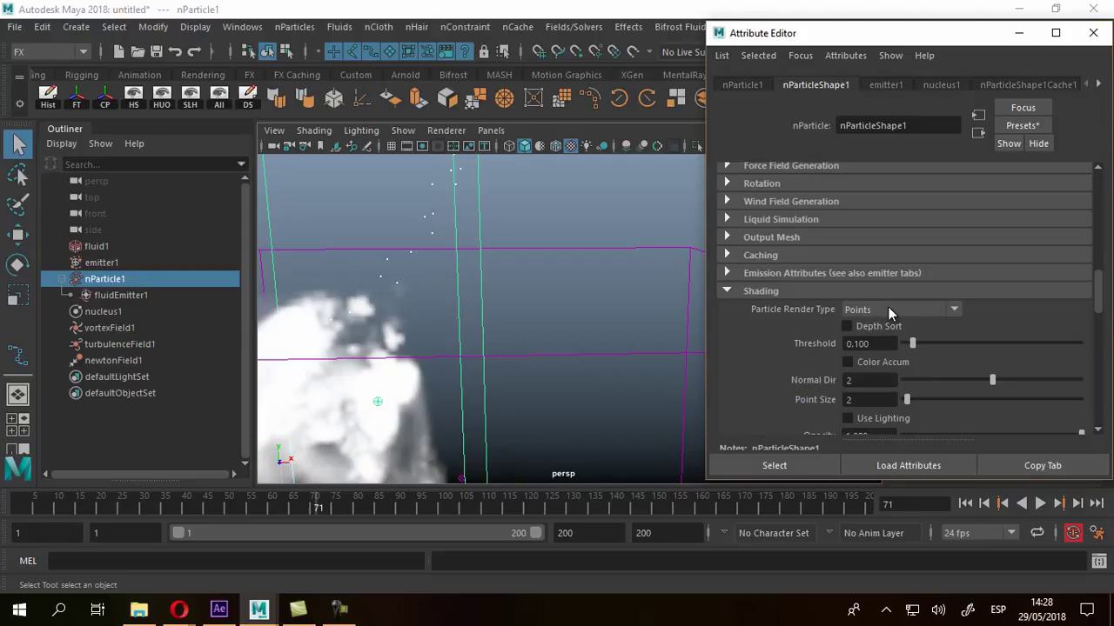
click(903, 312)
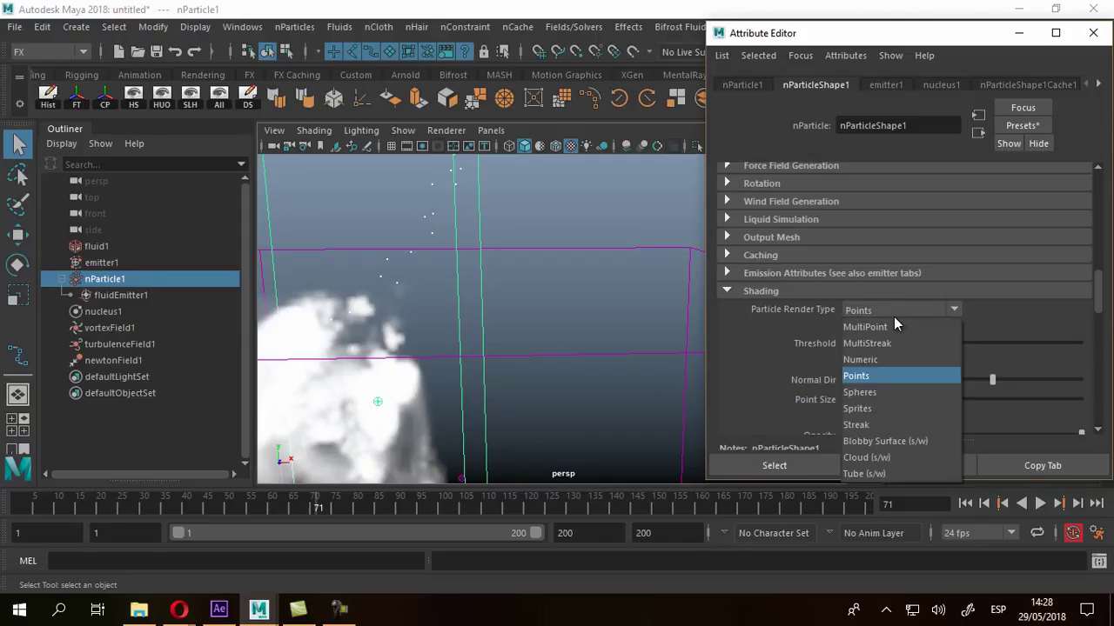
click(870, 392)
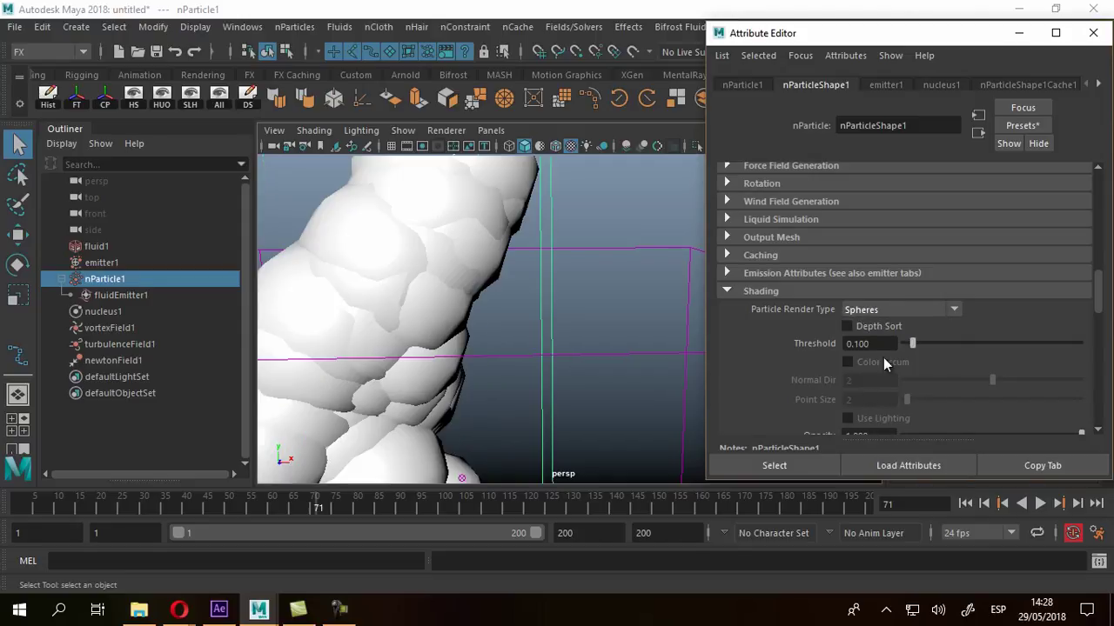
Step: Set the particle Radius of nParticleShape1 to 0.050 and close the Attribute Editor
scroll(881, 257, up, 10)
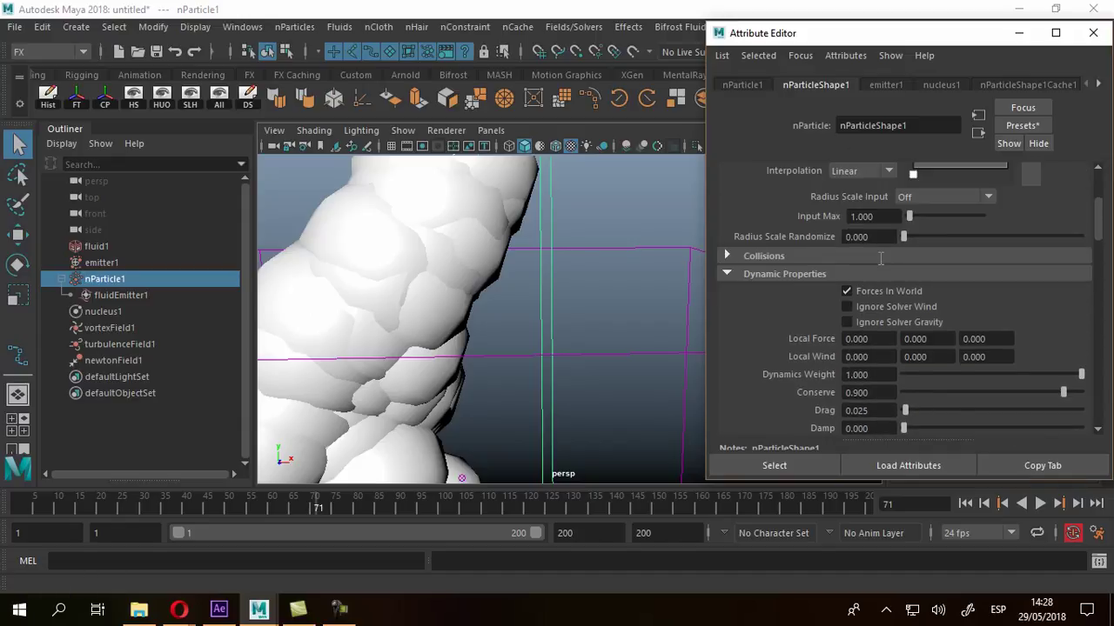
drag(913, 194, 904, 193)
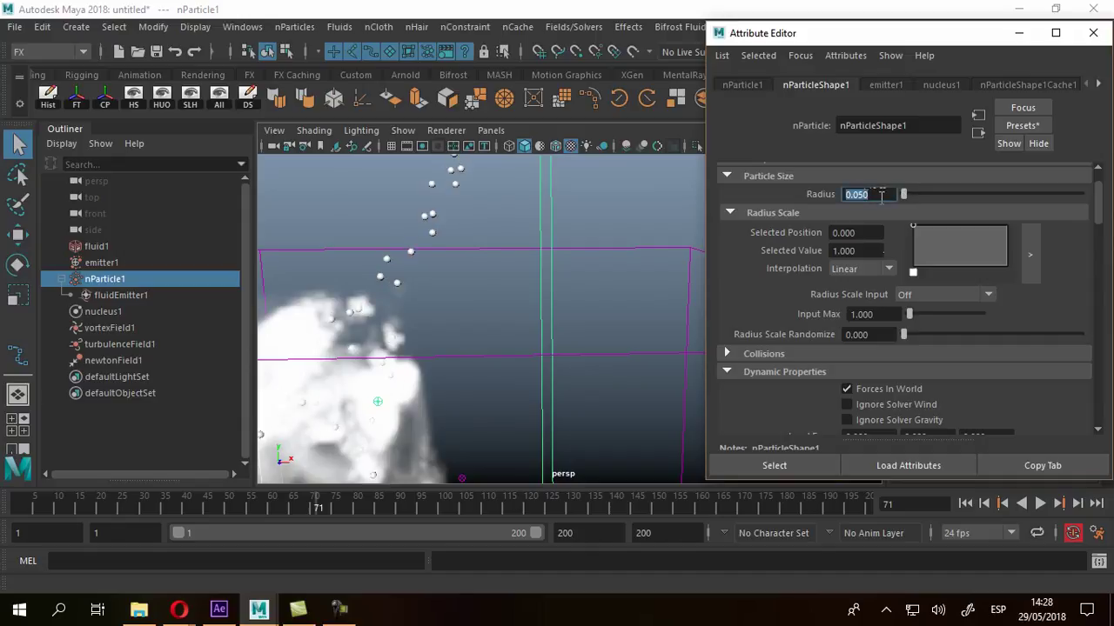
alt+drag(435, 252, 492, 255)
click(1092, 33)
Step: Play the cached simulation from frame 1 and examine the smoke and sphere particles from several angles and distances
alt+drag(727, 266, 696, 243)
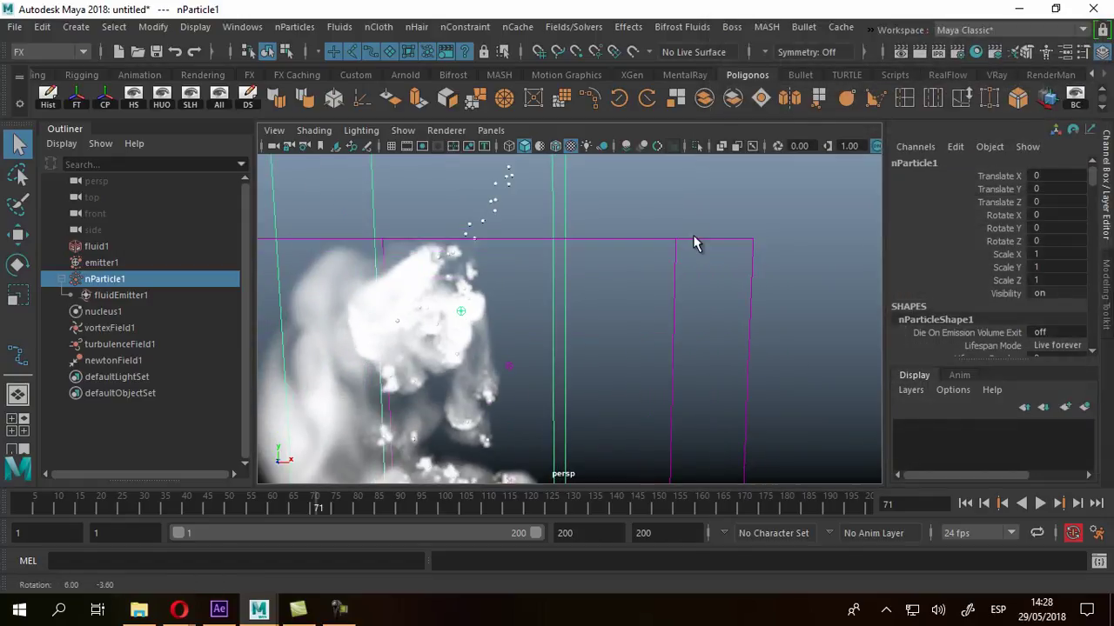
alt+right_drag(666, 246, 510, 252)
alt+middle_drag(529, 256, 553, 245)
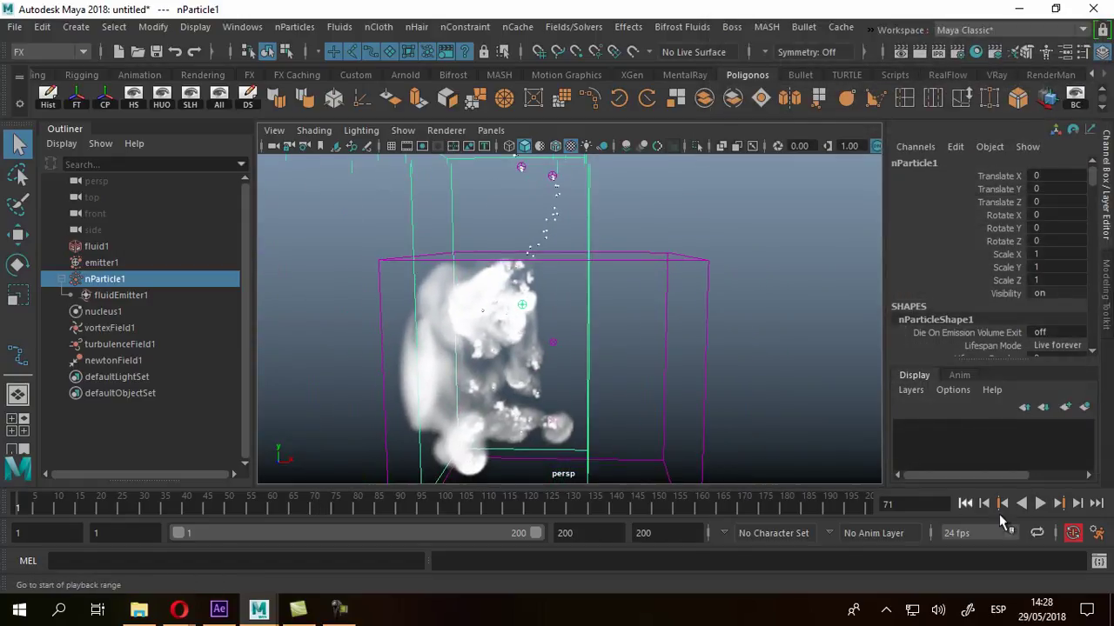
click(972, 508)
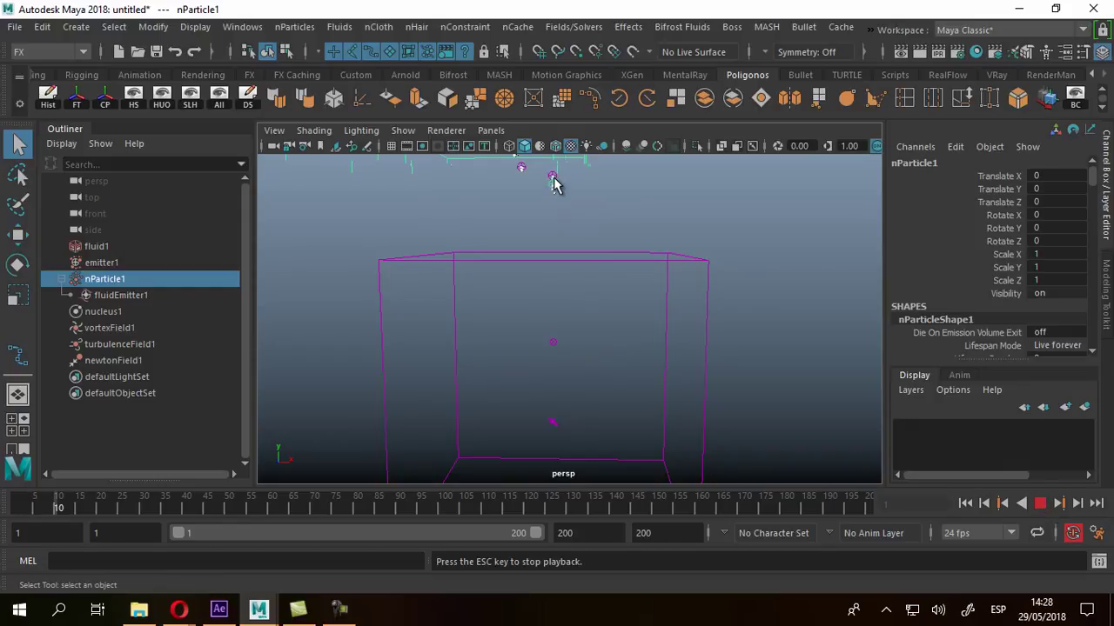
alt+right_drag(530, 265, 578, 273)
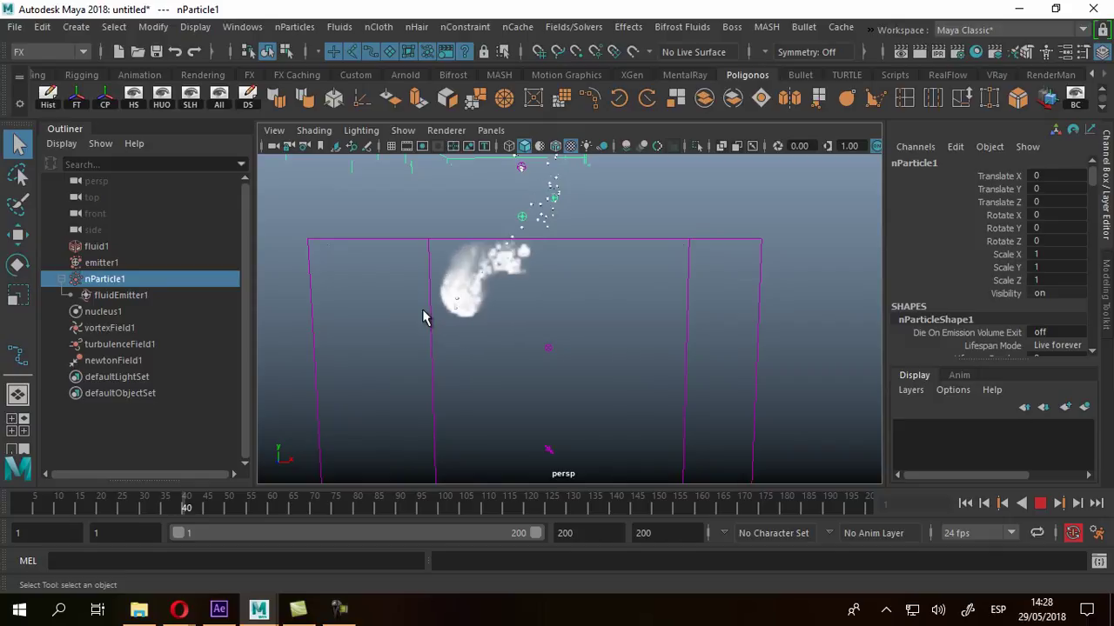
alt+middle_drag(542, 365, 568, 271)
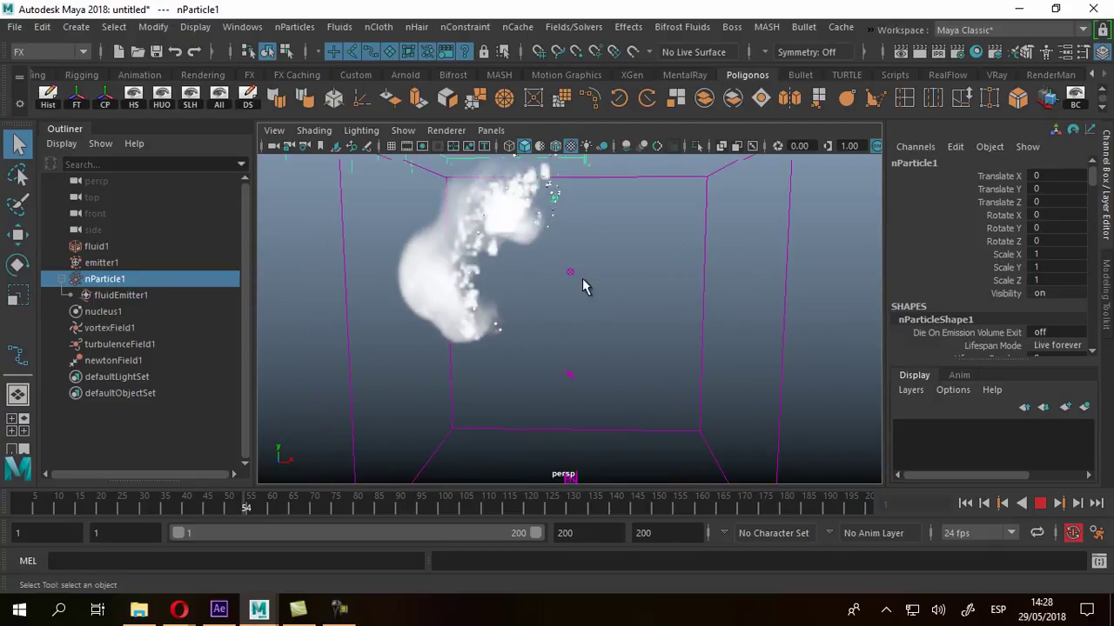
alt+drag(514, 326, 638, 330)
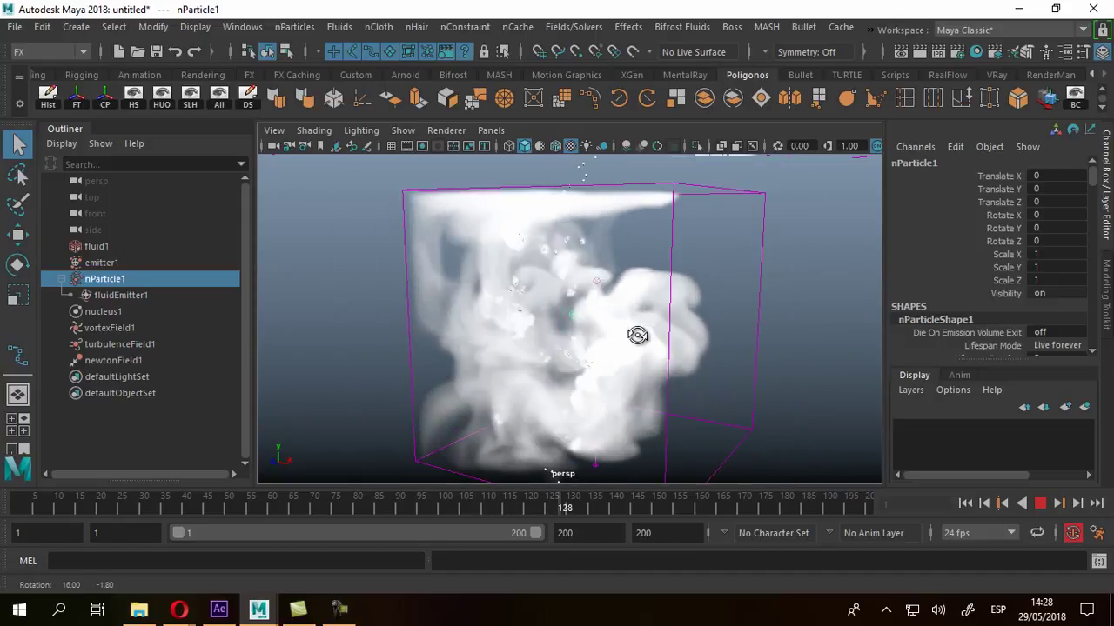
scroll(636, 331, up, 3)
alt+middle_drag(631, 332, 629, 336)
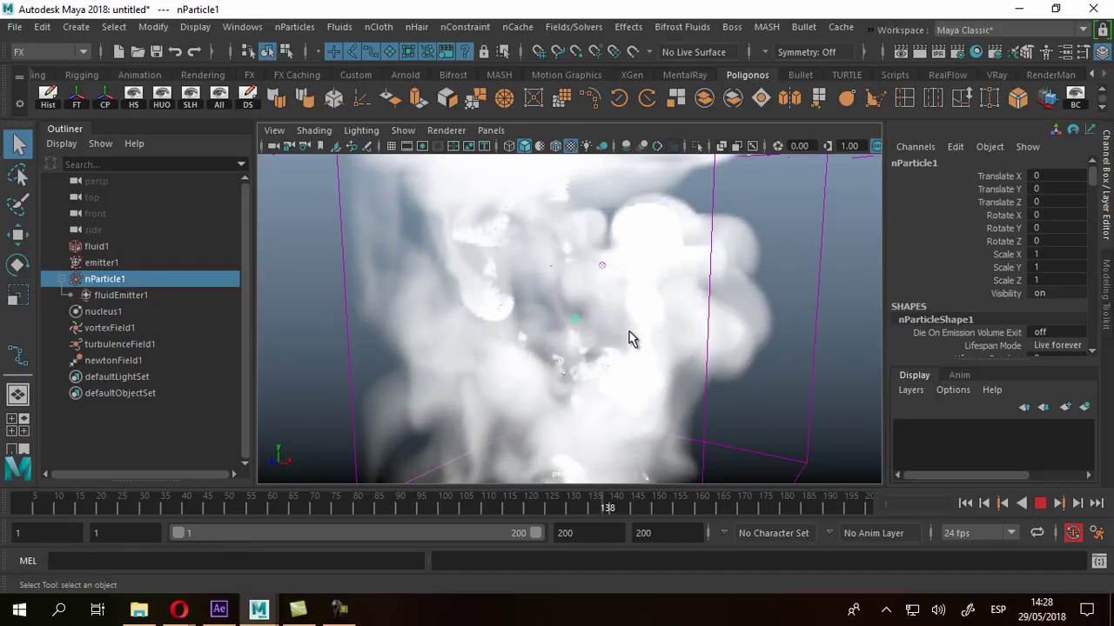